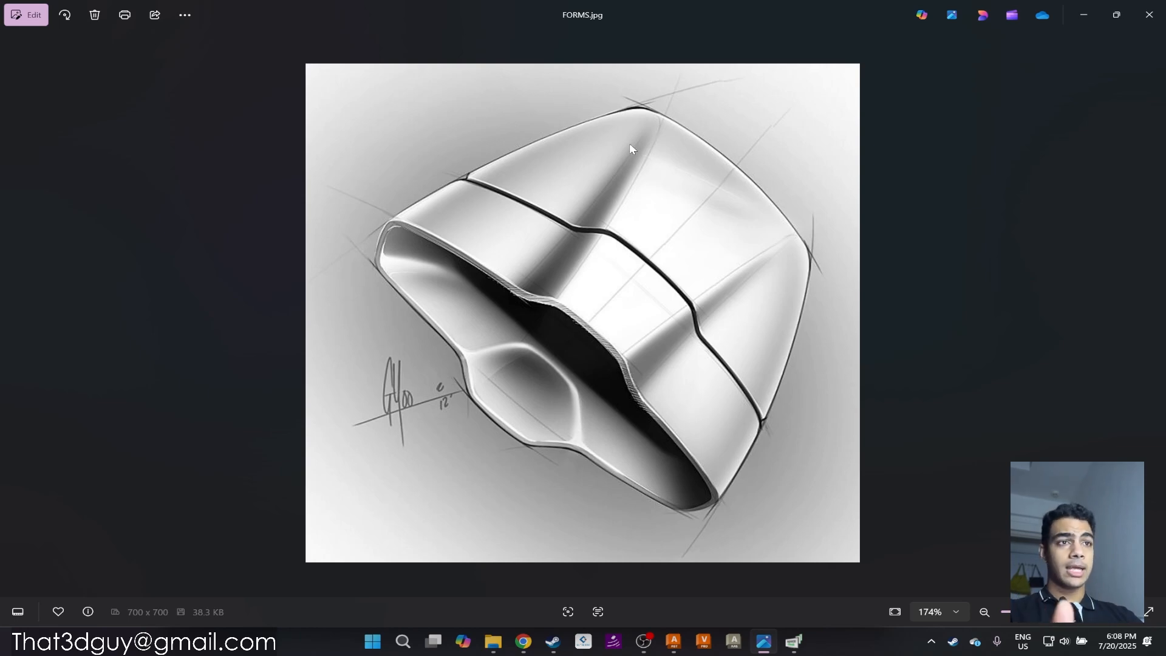
Switch from the FORMS.jpg reference image to Autodesk Alias and skin a surface across the upper set of curves.
left_click(1085, 18)
middle_click_drag(526, 430, 518, 359, "alt")
left_click_drag(532, 329, 680, 314, "alt")
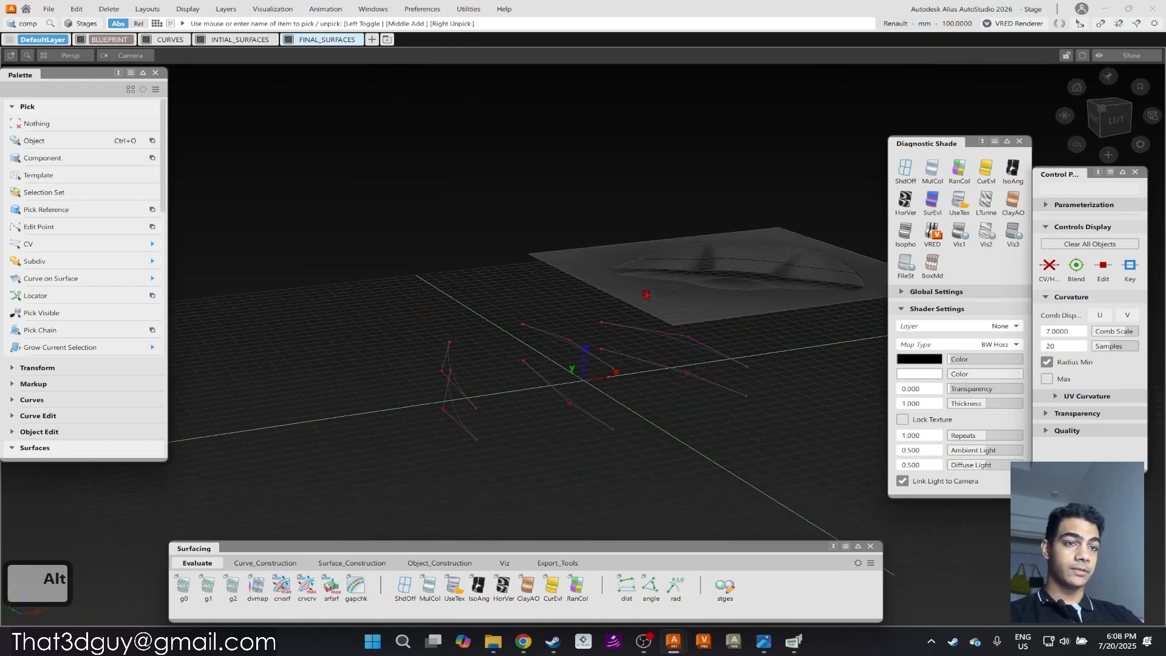
left_click_drag(598, 277, 607, 413, "alt+shift")
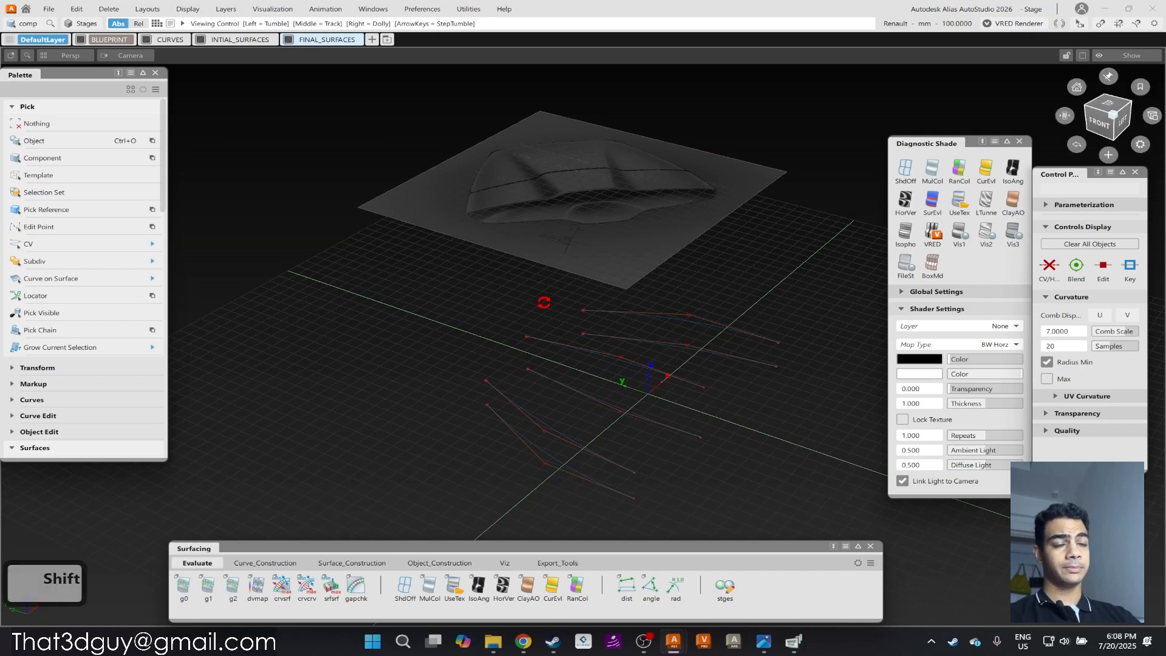
left_click_drag(541, 300, 407, 295, "alt+shift")
middle_click_drag(523, 371, 521, 340, "alt+shift")
right_click_drag(559, 225, 557, 251, "ctrl+shift")
left_click_drag(495, 395, 587, 336, "alt+shift")
left_click_drag(532, 368, 443, 337, "alt+shift")
left_click(447, 336)
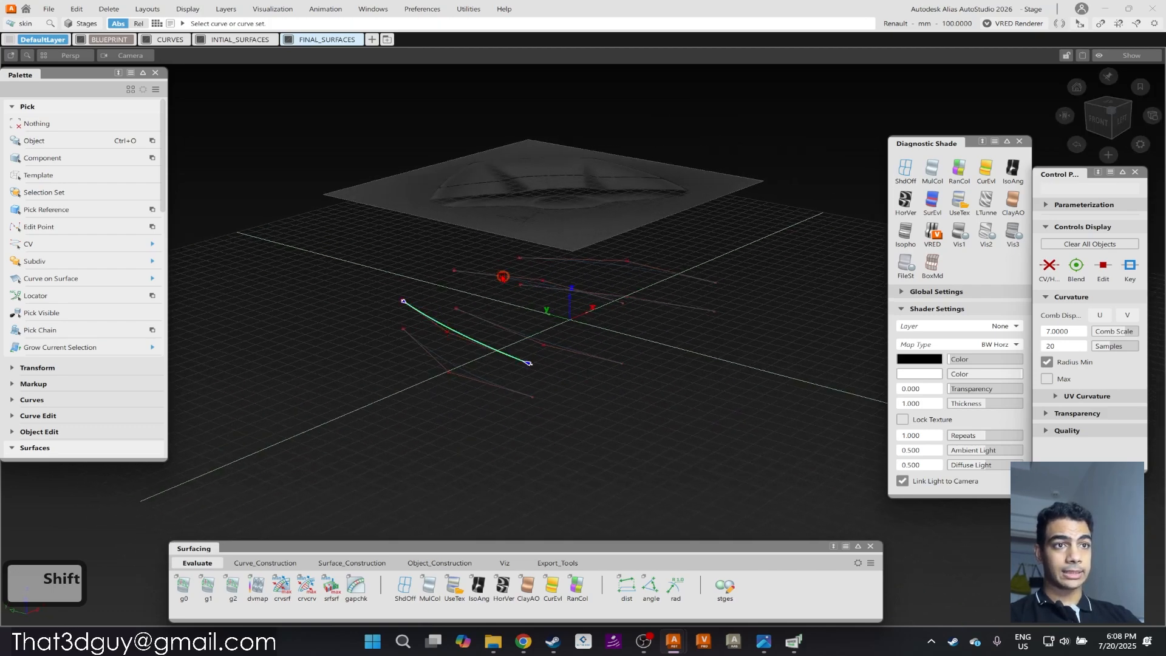
left_click(503, 275)
mouse_move(595, 261)
left_mouse_down("alt+shift")
mouse_move(260, 268)
mouse_move(328, 159)
mouse_move(494, 300)
mouse_move(481, 138)
left_mouse_up("alt+shift")
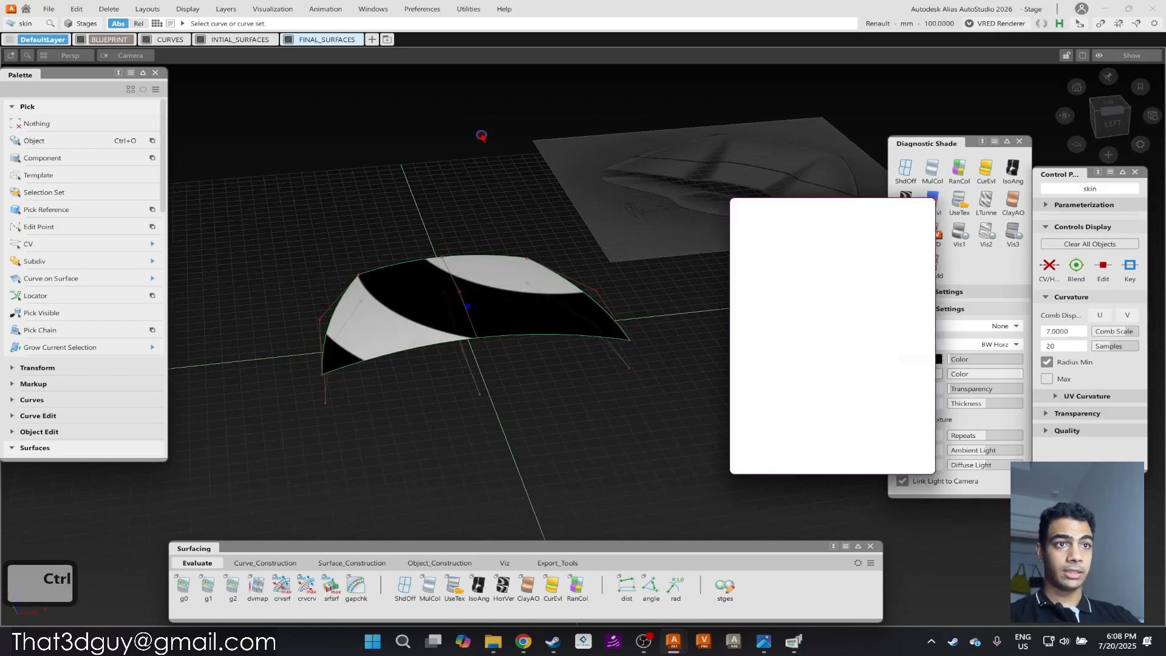
Skin a second surface through the three lower curves beneath the first surface.
left_click_drag(488, 167, 489, 188, "ctrl+shift")
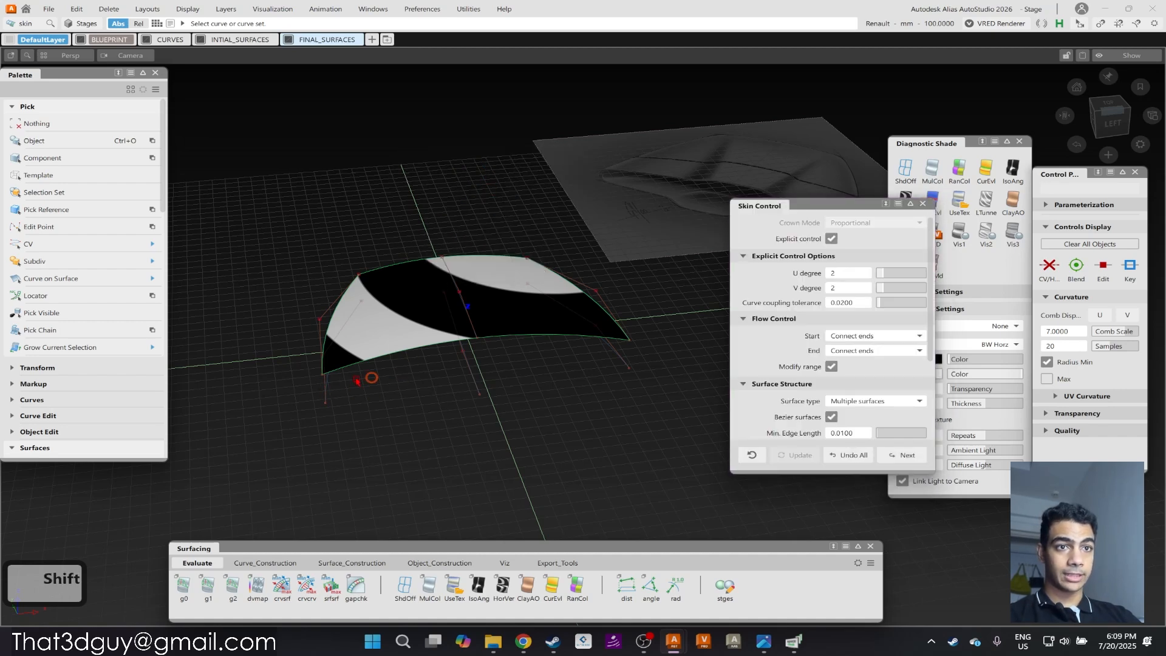
left_click(328, 380)
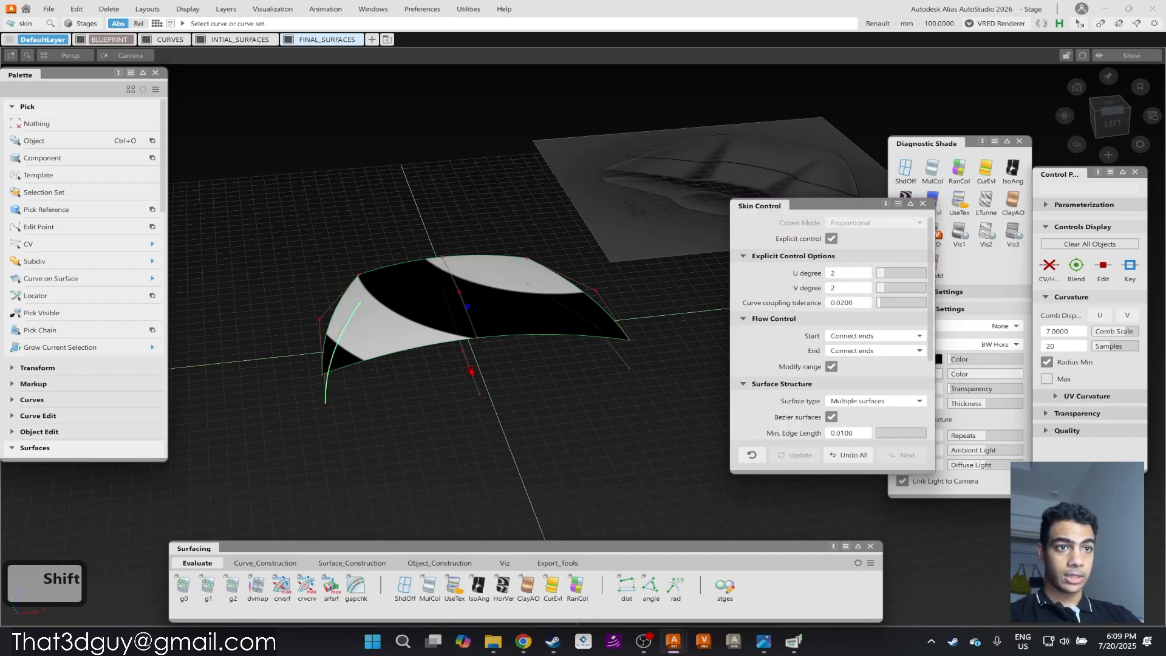
left_click(472, 371)
left_click(610, 351)
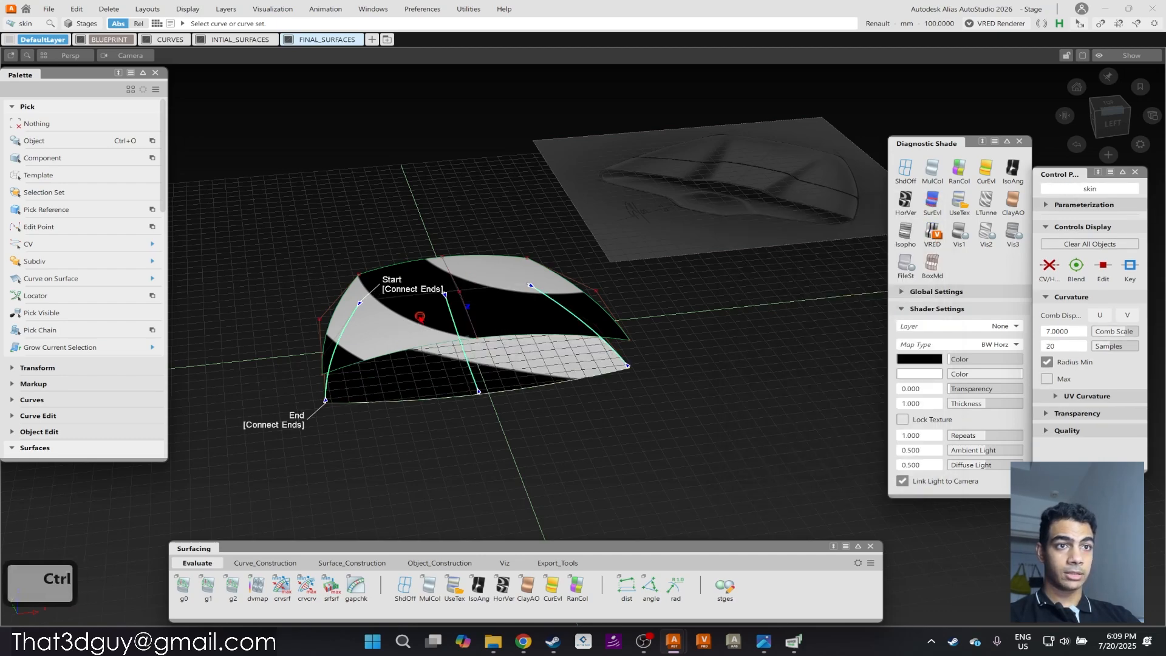
key("ctrl+z")
Examine the shape and zebra reflections of the upper and lower surfaces in the top view and from several angles.
right_click_drag(505, 300, 443, 365, "alt+shift")
left_click_drag(442, 364, 455, 317, "alt+shift")
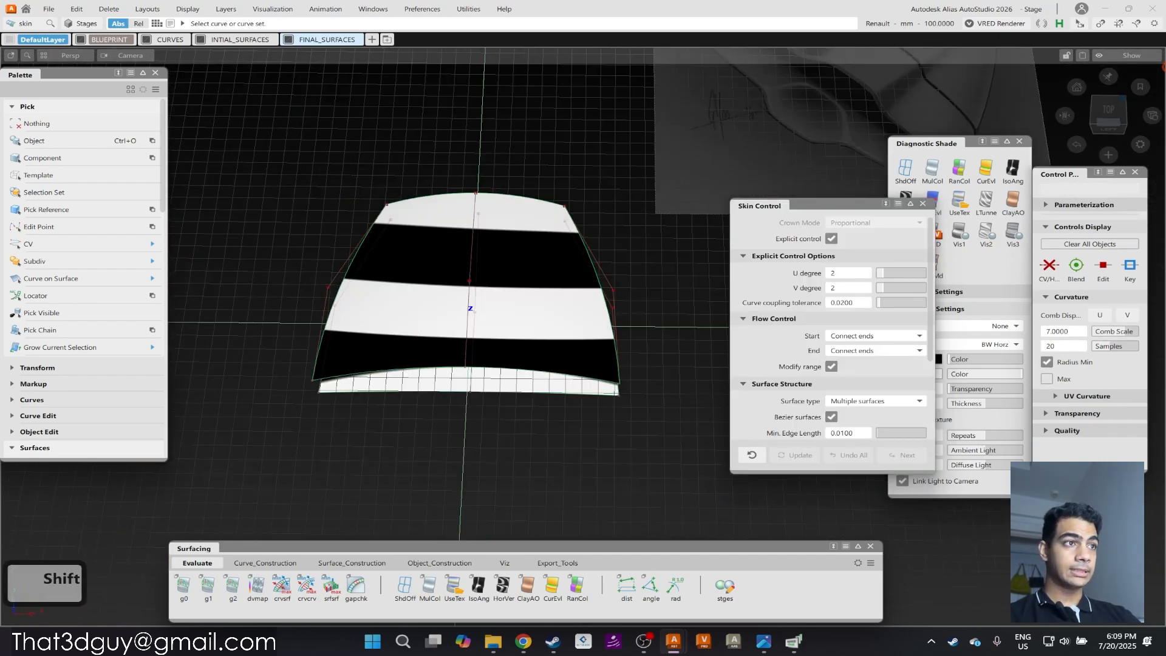
left_click(1108, 112)
left_click_drag(494, 248, 674, 406, "alt+shift")
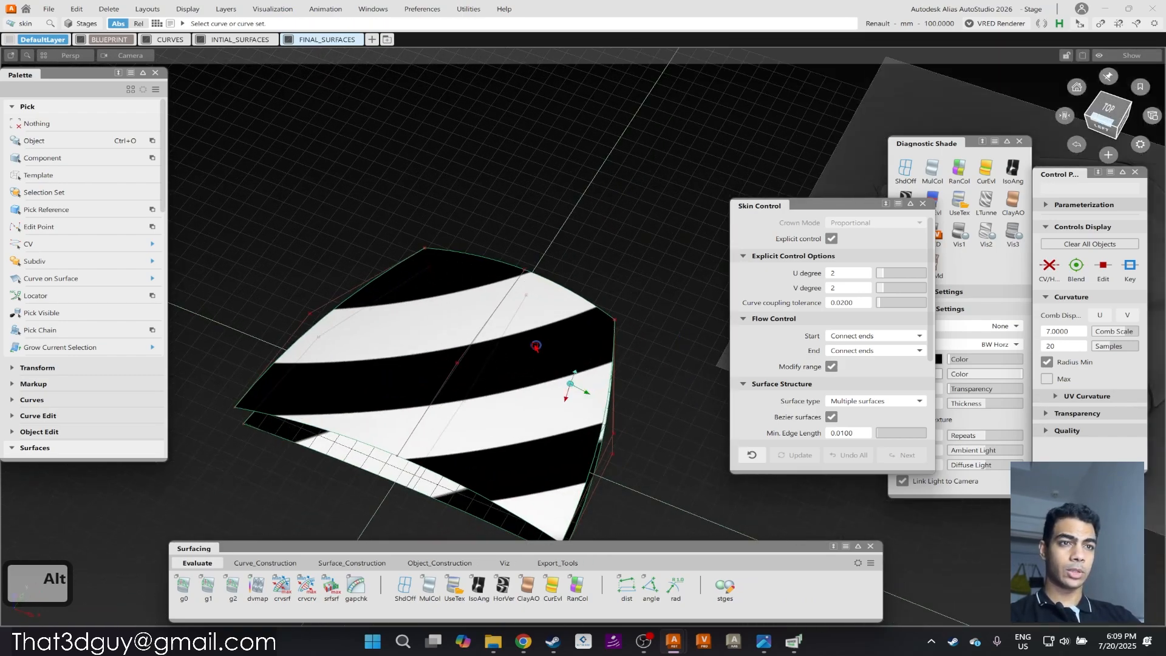
left_click_drag(535, 346, 607, 303, "alt+shift")
left_click(1124, 113)
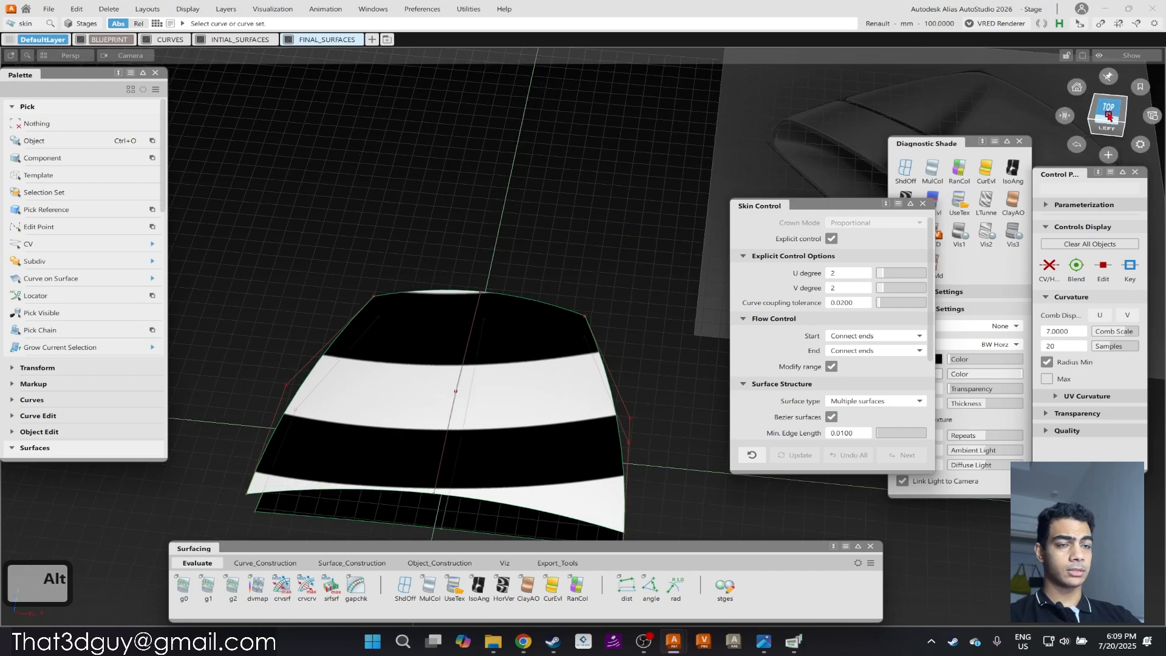
middle_click_drag(448, 192, 565, 238, "alt+shift")
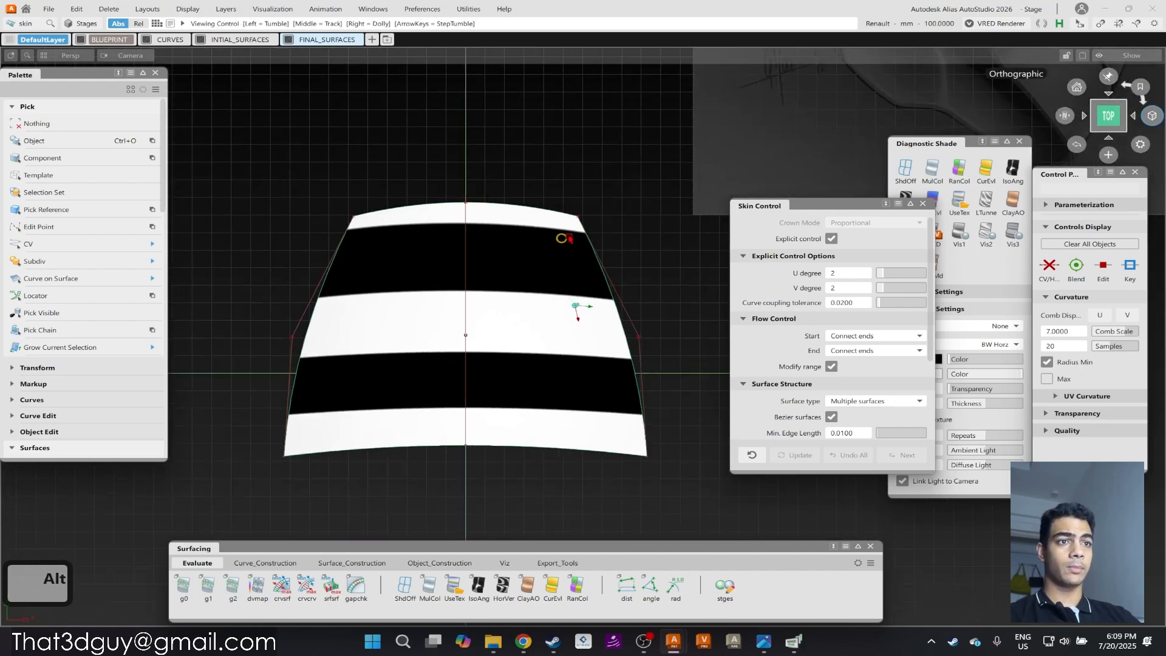
left_click_drag(575, 306, 447, 239, "alt+shift")
scroll(447, 243, "up", 5)
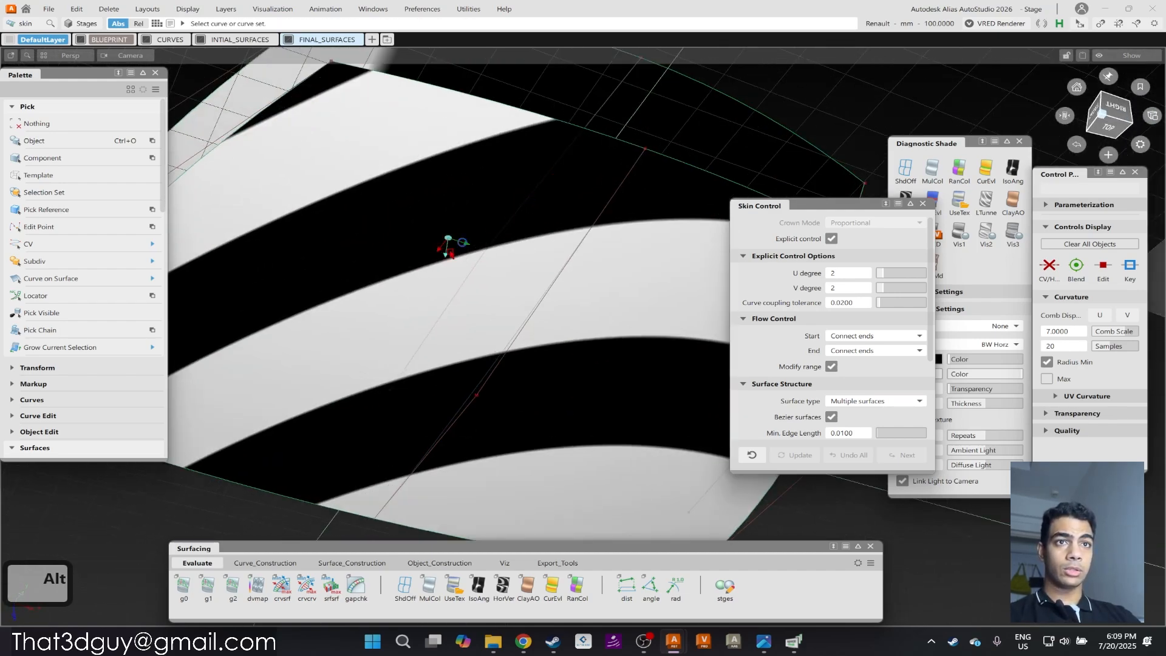
right_click_drag(493, 132, 489, 210, "alt+shift")
left_click_drag(490, 209, 589, 116, "alt+shift")
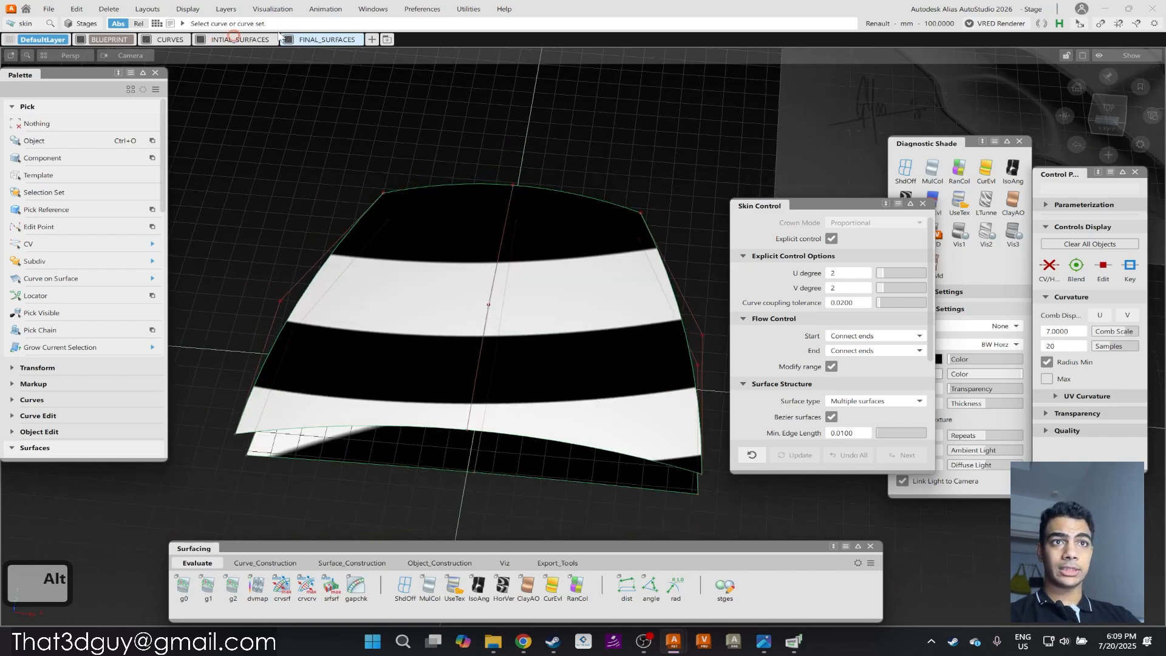
left_click_drag(466, 292, 613, 228, "alt+shift")
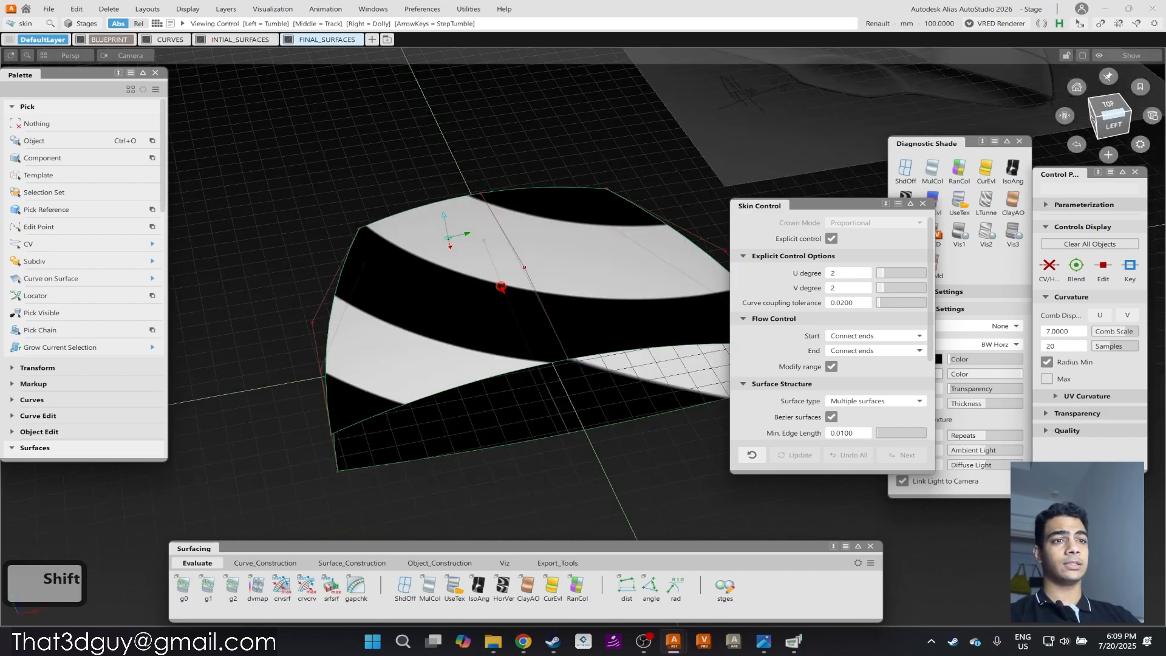
left_click_drag(499, 285, 555, 276, "alt+shift")
scroll(554, 276, "down", 1)
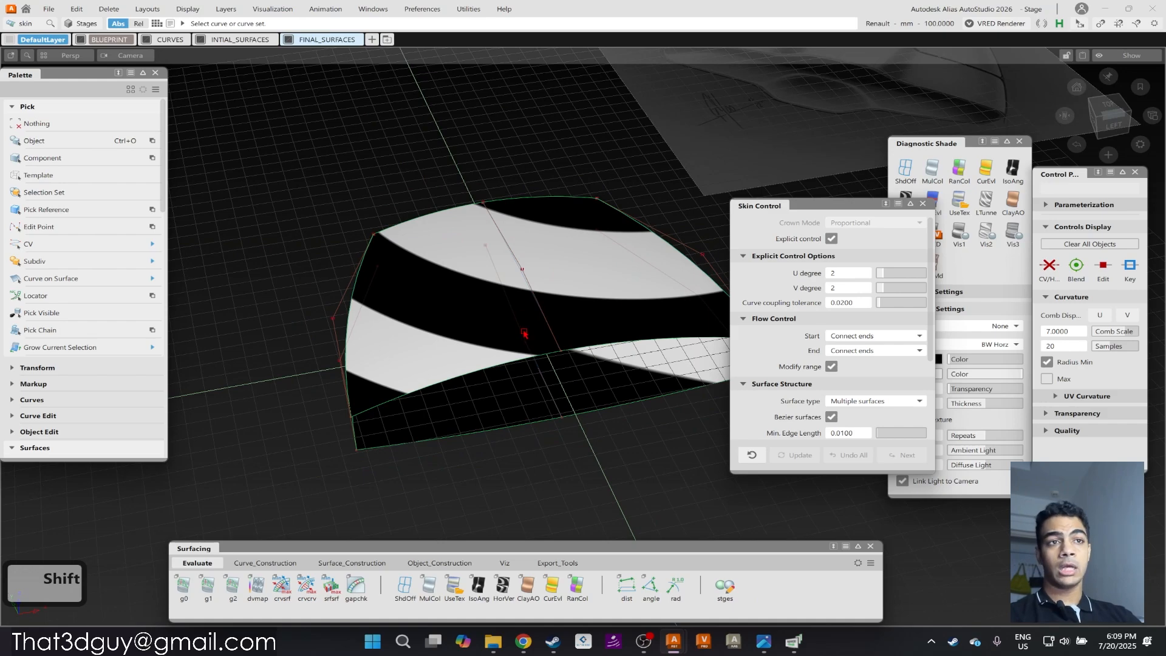
left_click_drag(609, 326, 473, 308, "alt+shift")
scroll(573, 281, "down", 2)
left_click_drag(573, 281, 705, 334, "alt+shift")
mouse_move(586, 284)
right_mouse_down("alt+shift")
mouse_move(619, 175)
mouse_move(586, 239)
right_mouse_up("alt+shift")
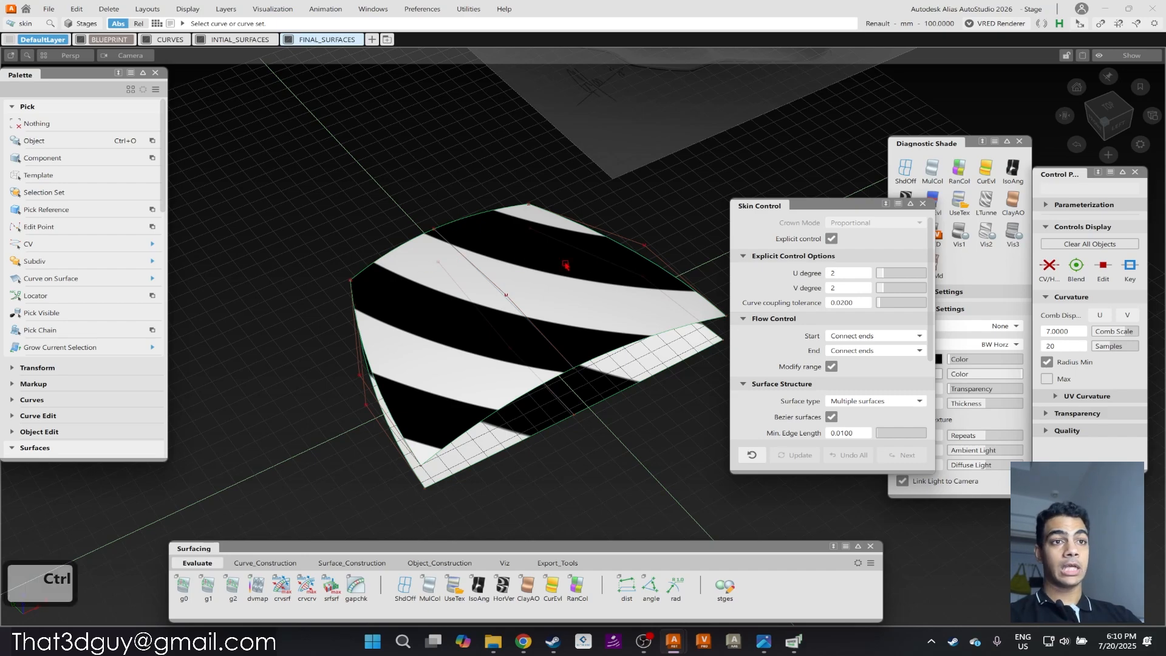
Pick both the upper and lower surfaces and duplicate them in place by copying and pasting.
left_click_drag(566, 267, 467, 286, "ctrl")
left_click(463, 299)
left_click_drag(543, 428, 527, 401, "alt")
left_click(527, 401)
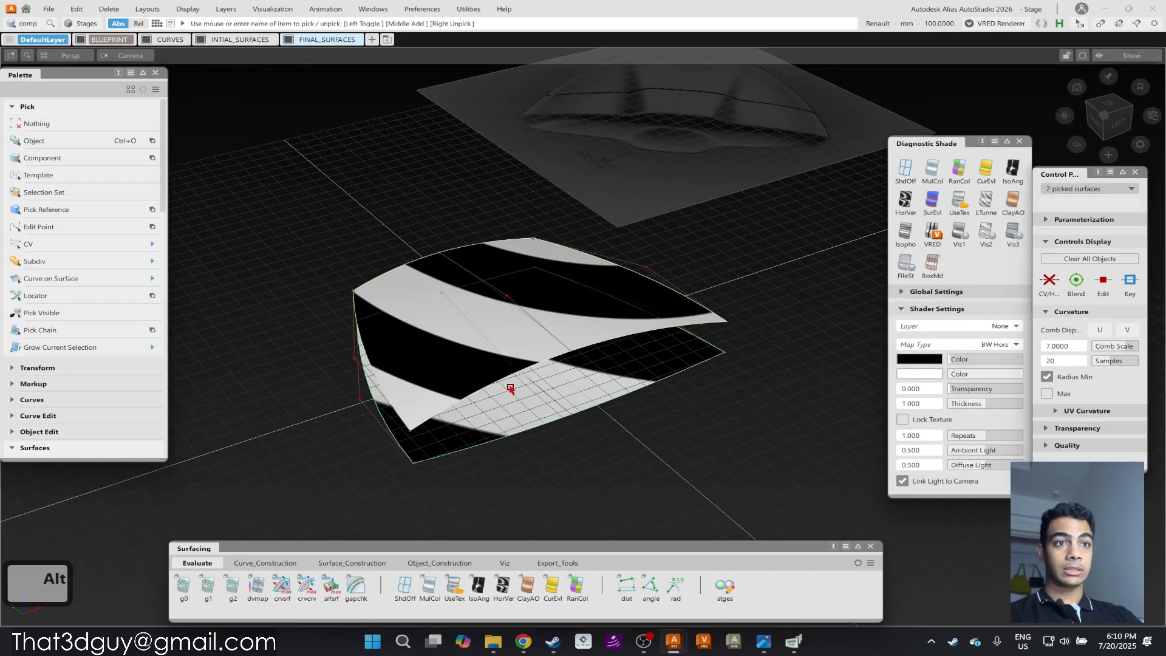
left_click_drag(509, 382, 500, 287, "ctrl")
left_click(490, 352)
left_click(577, 396)
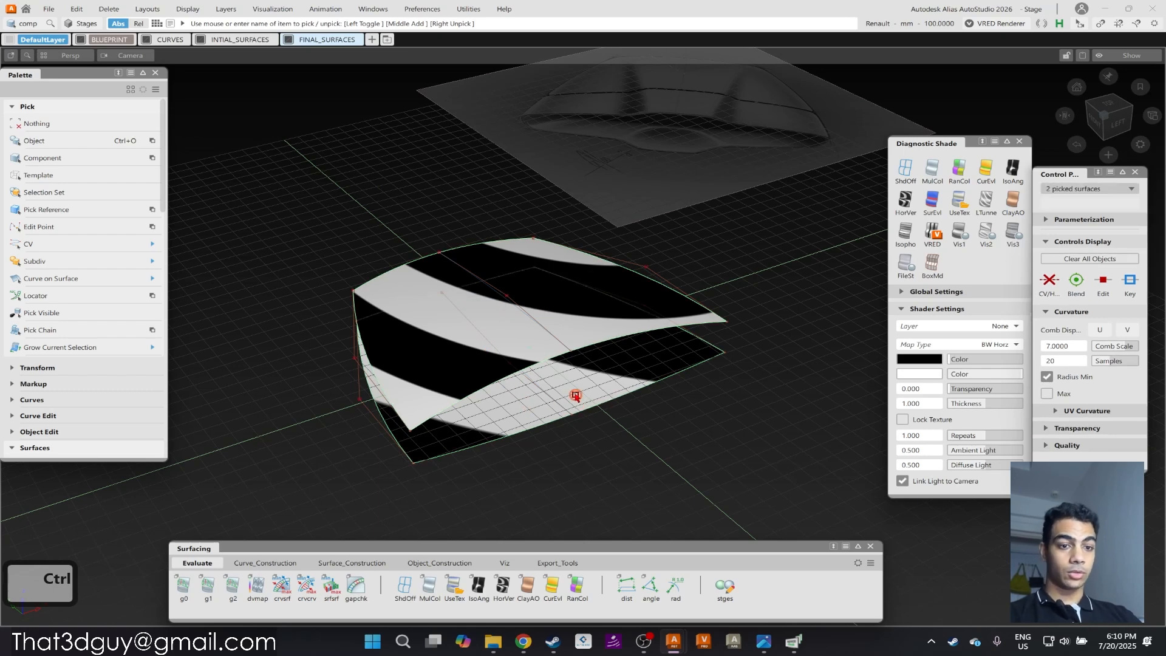
key("ctrl+c")
key("ctrl+v")
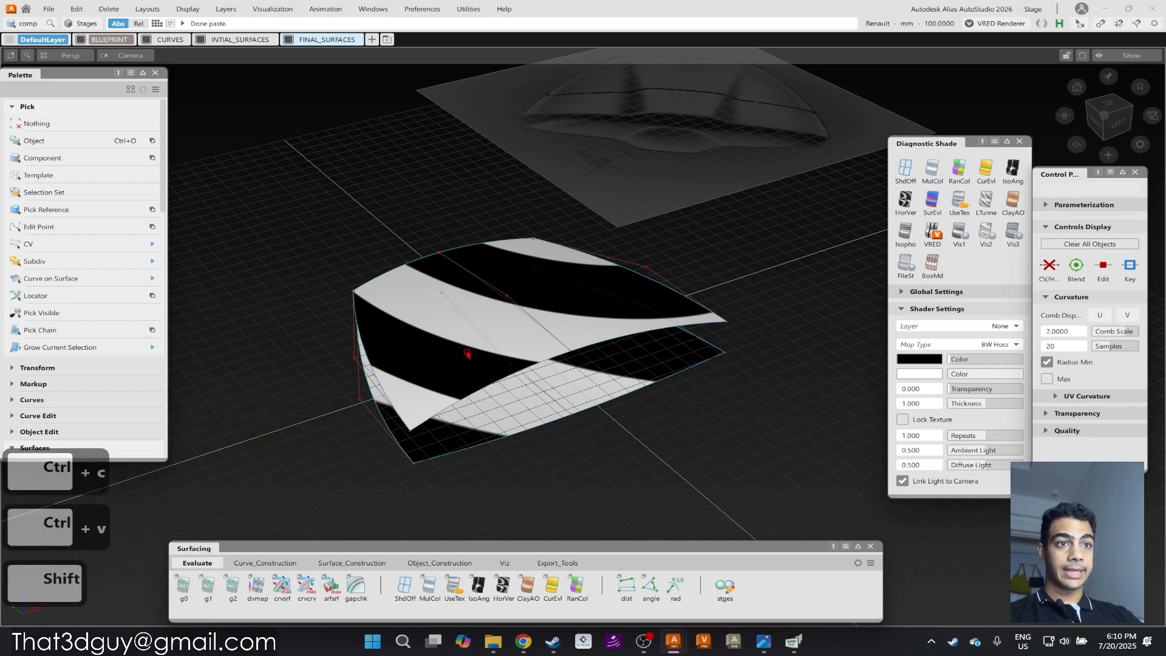
Assign the pasted copies skin#3 and skin#2 to the FINAL_SURFACES layer.
left_click(466, 352)
left_click(505, 361)
left_click(519, 406)
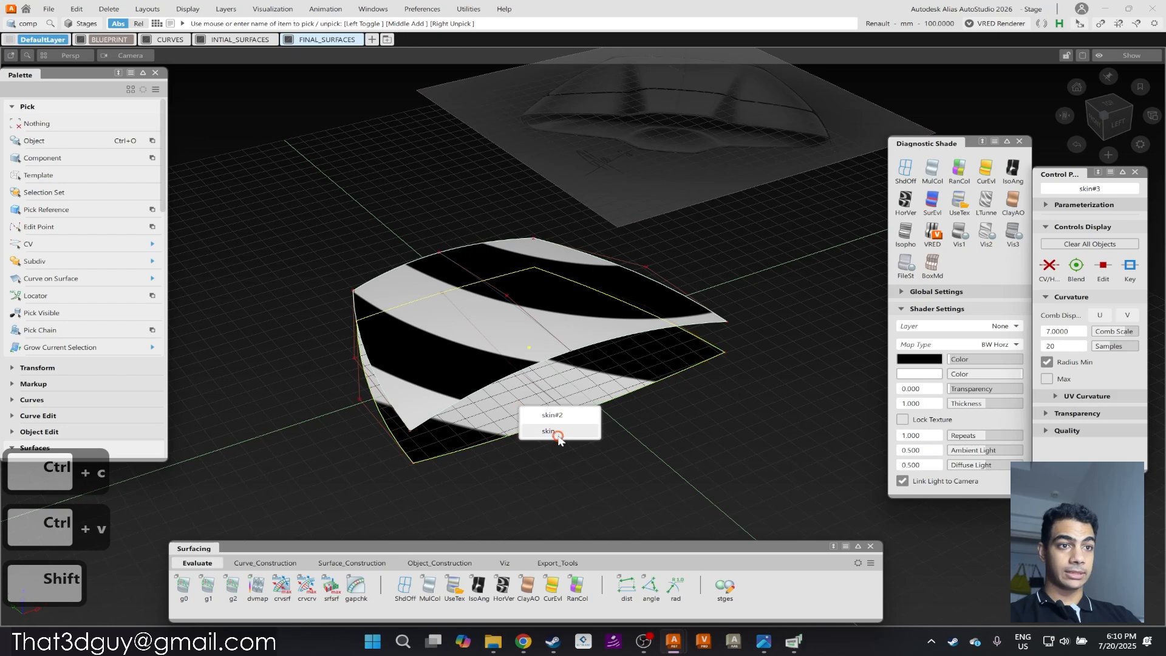
left_click(553, 415)
right_click(340, 40)
left_click(364, 59)
Assign the original upper and lower surfaces to the INTIAL_SURFACES layer and hide that layer.
left_click(739, 255, "ctrl")
left_click(461, 349, "ctrl")
left_click(499, 374, "ctrl")
left_click(503, 398, "ctrl")
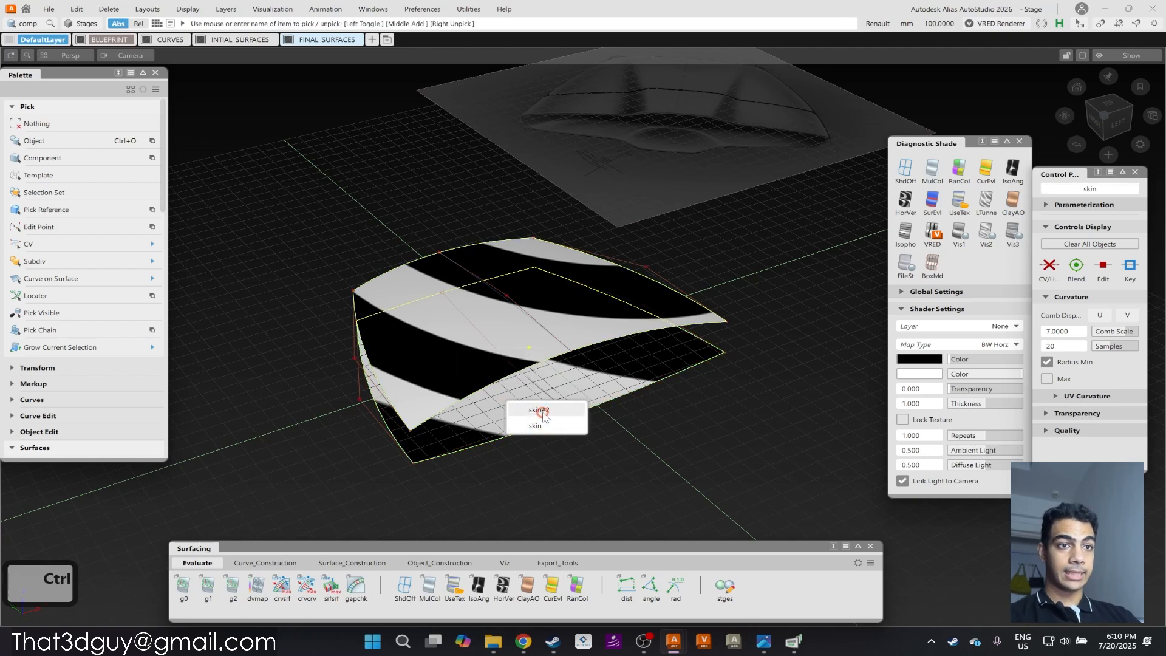
left_click(545, 431, "ctrl")
right_click(240, 40)
left_click(220, 57)
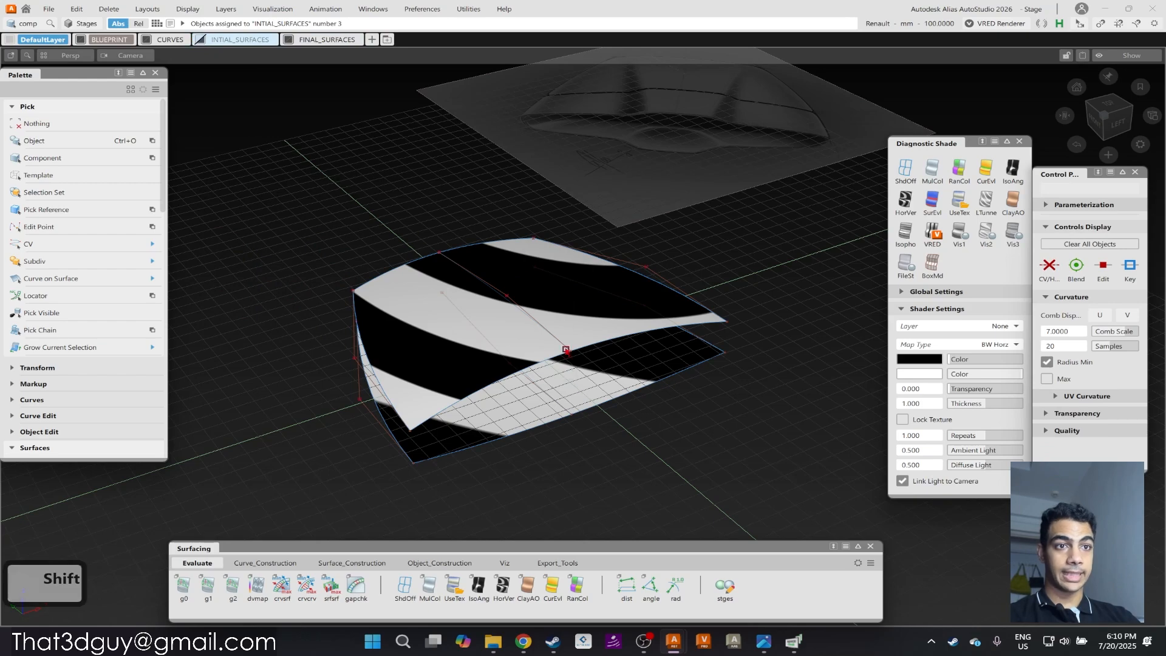
left_click(529, 432, "shift")
left_click(529, 433, "shift")
left_click_drag(529, 433, 567, 388, "alt+shift")
left_click(410, 140)
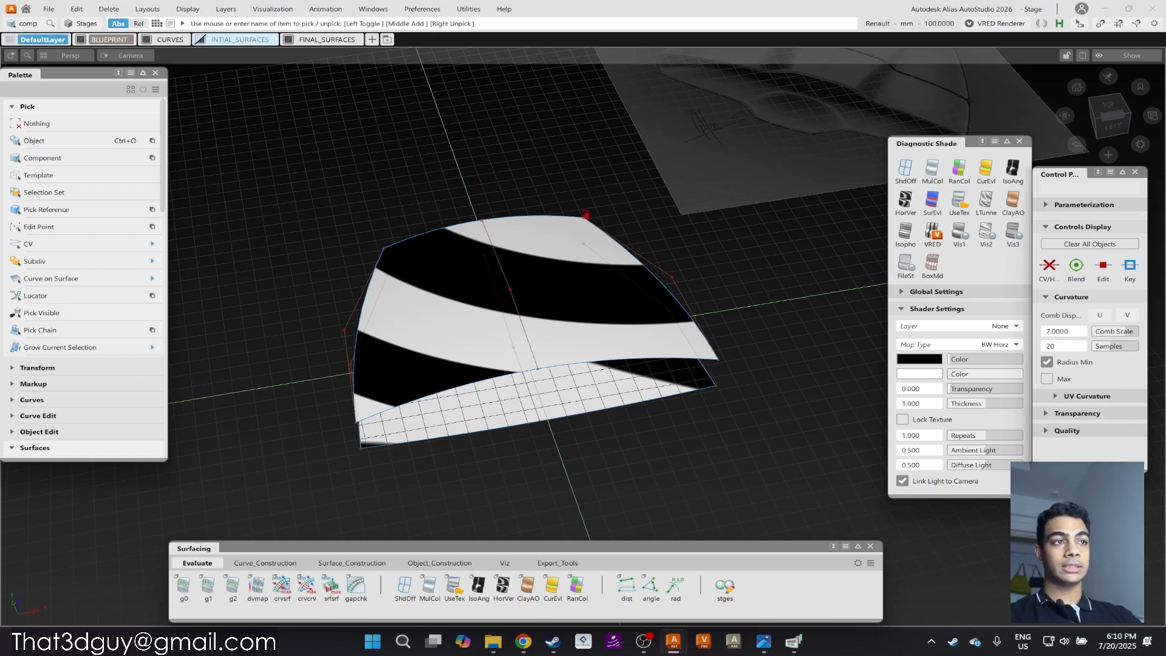
Try to pull the upper surface's side edge skin#3.V=116 inward with Extend in the top view.
left_click(1100, 106)
right_click_drag(479, 326, 512, 311, "ctrl+shift")
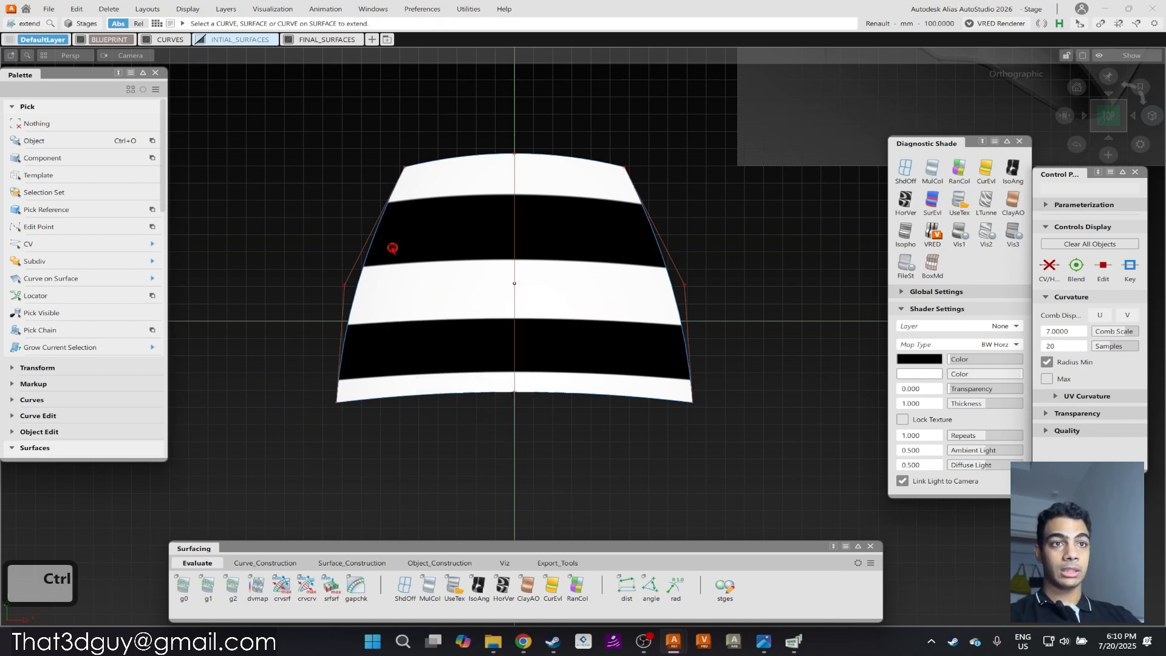
left_click(392, 249)
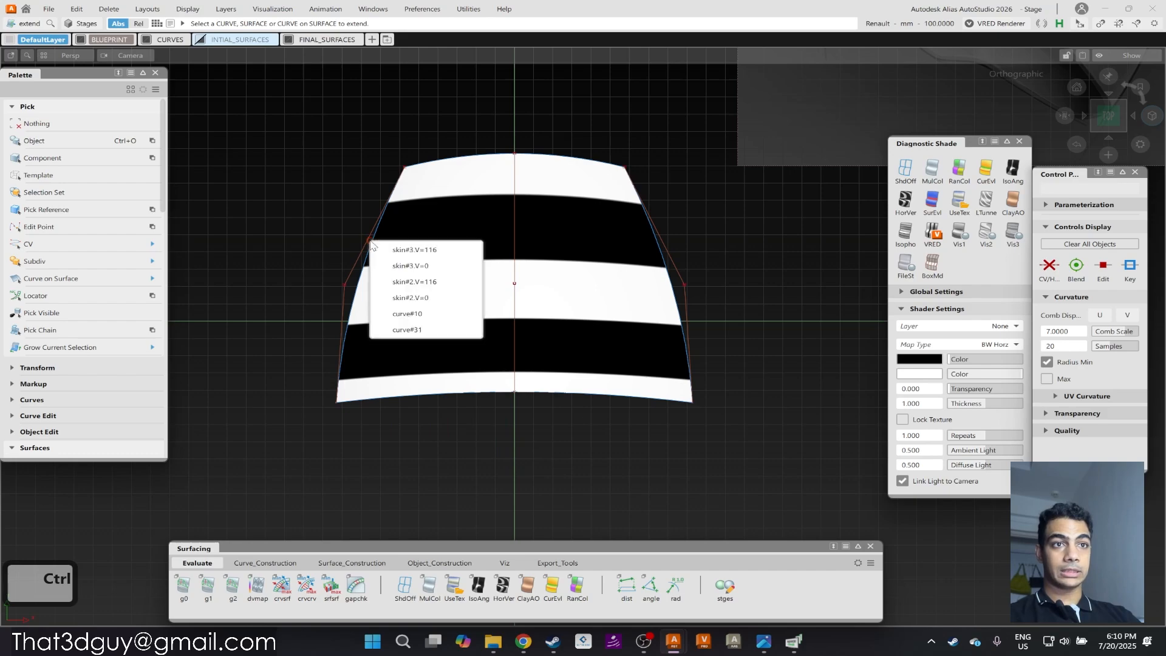
left_click(405, 249)
left_click_drag(324, 293, 476, 194, "shift")
key("ctrl+z")
Try to pull the V=116 side edges of both skin#3 and skin#2 inward together with Extend.
left_click_drag(538, 222, 393, 384, "alt+shift")
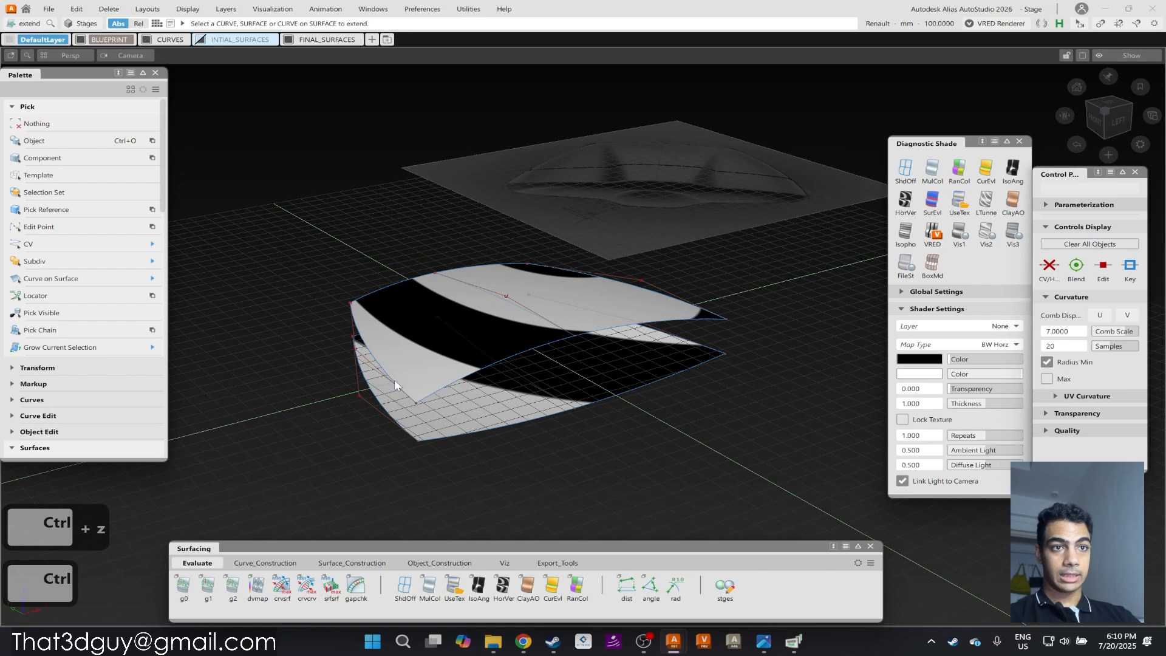
left_click(395, 380)
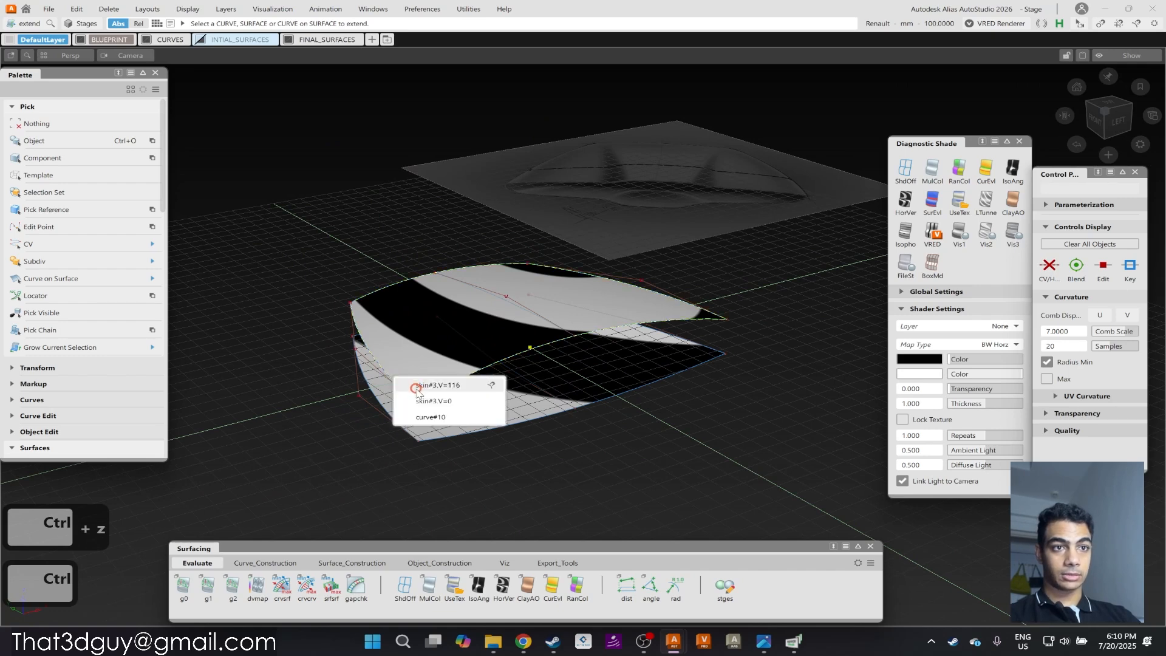
left_click(413, 385)
left_click(399, 418)
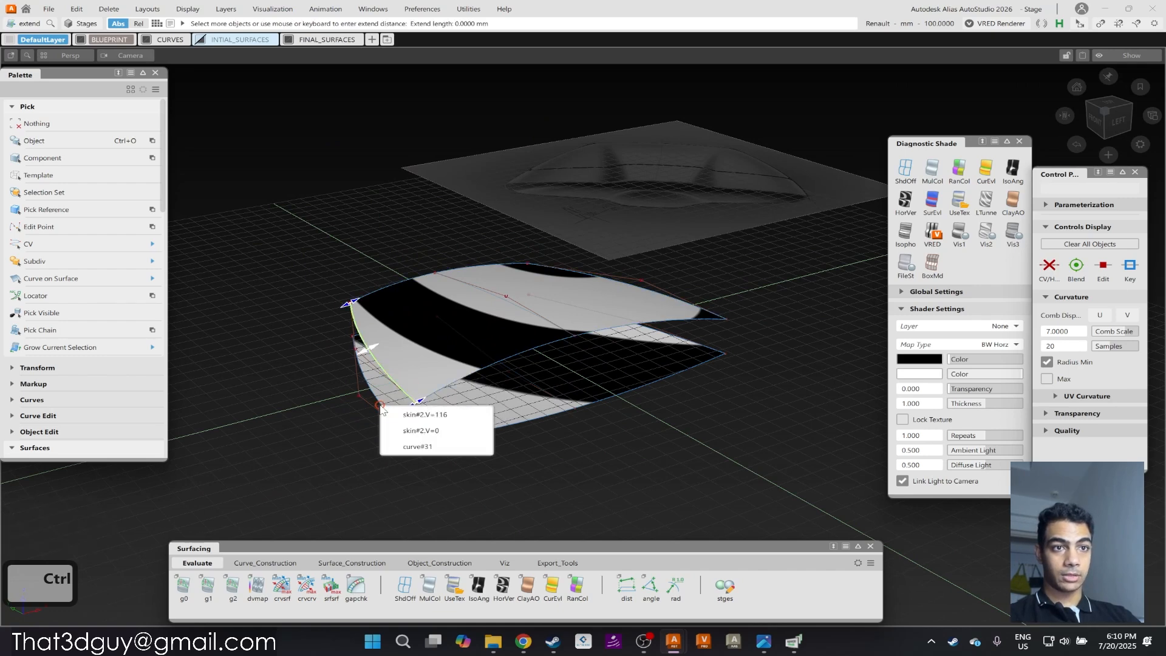
left_click(402, 415)
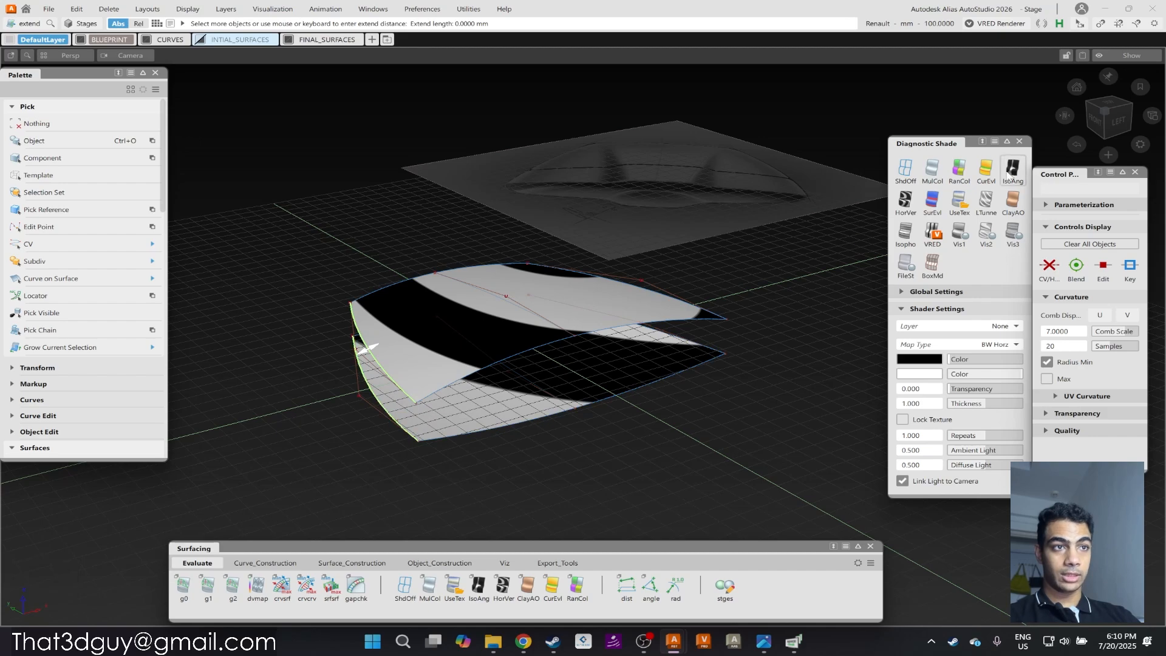
left_click(1109, 103)
left_click_drag(352, 288, 613, 289, "alt")
left_click_drag(760, 231, 373, 258, "ctrl+shift")
key("ctrl+z")
left_click(513, 279)
left_click_drag(582, 355, 586, 190, "ctrl+shift")
key("ctrl+z")
Turn off symmetry for the FINAL_SURFACES layer.
left_click(612, 216)
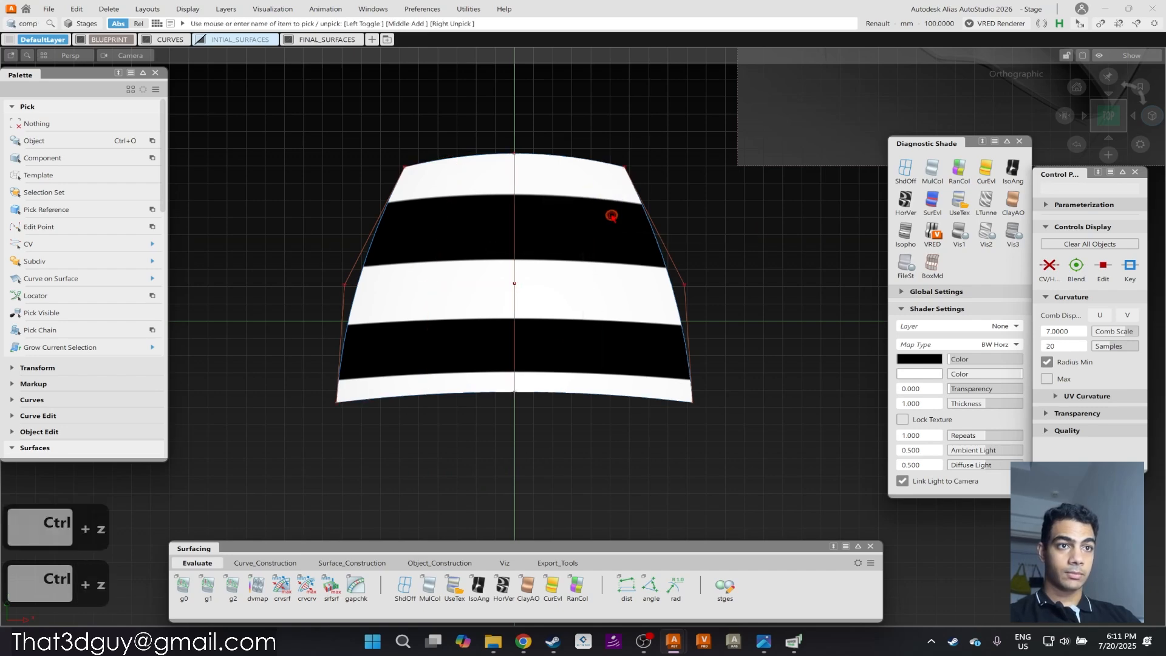
right_click(340, 40)
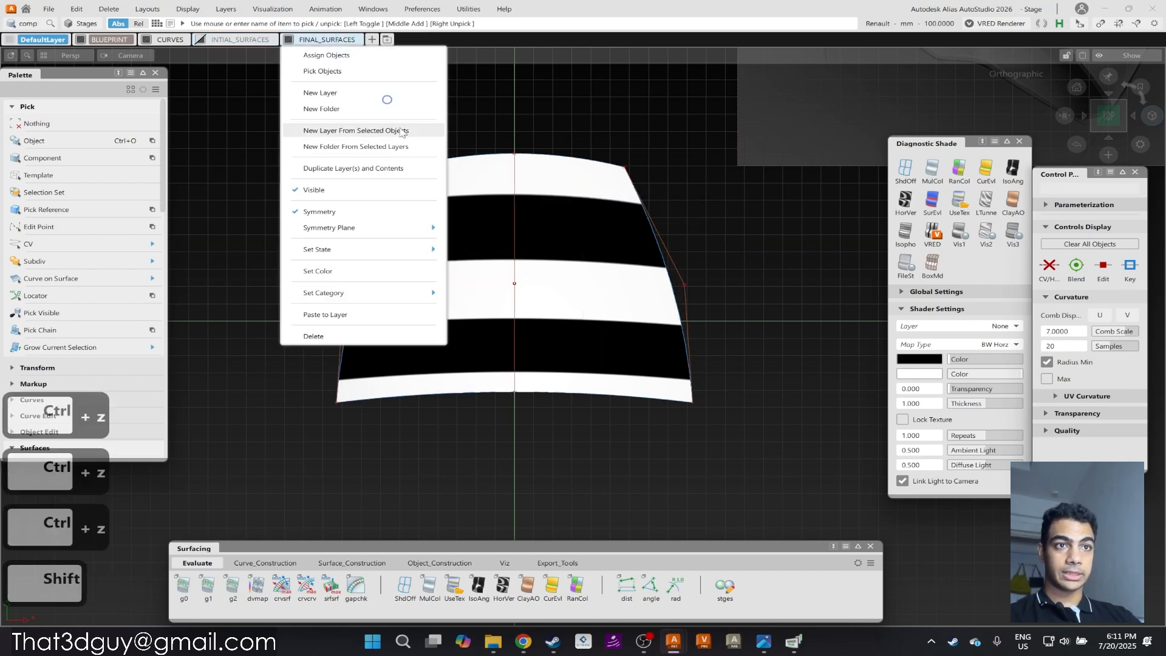
left_click(463, 367)
Shorten both surfaces with Extend by pulling edges skin#3.V=0 and skin#2.V=0 in to the centreline from the top view.
left_click_drag(504, 279, 427, 303, "ctrl+shift")
left_click(361, 273)
left_click(363, 249)
left_click_drag(418, 275, 390, 359, "alt")
left_click(411, 338)
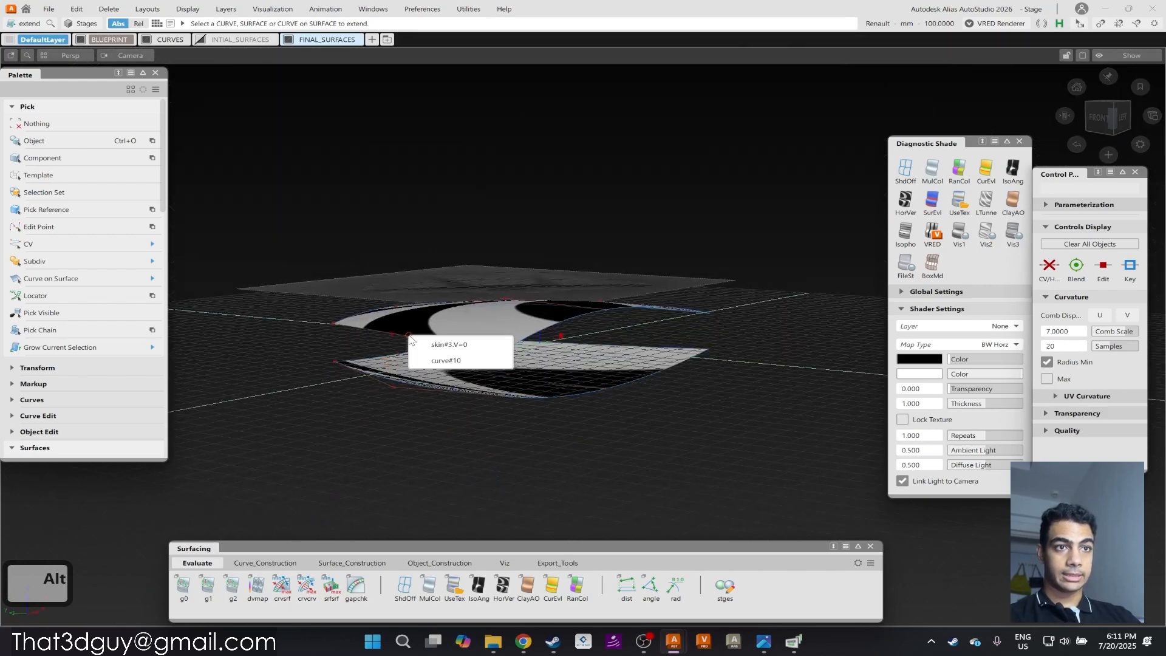
left_click(449, 344)
left_click(435, 391, "shift")
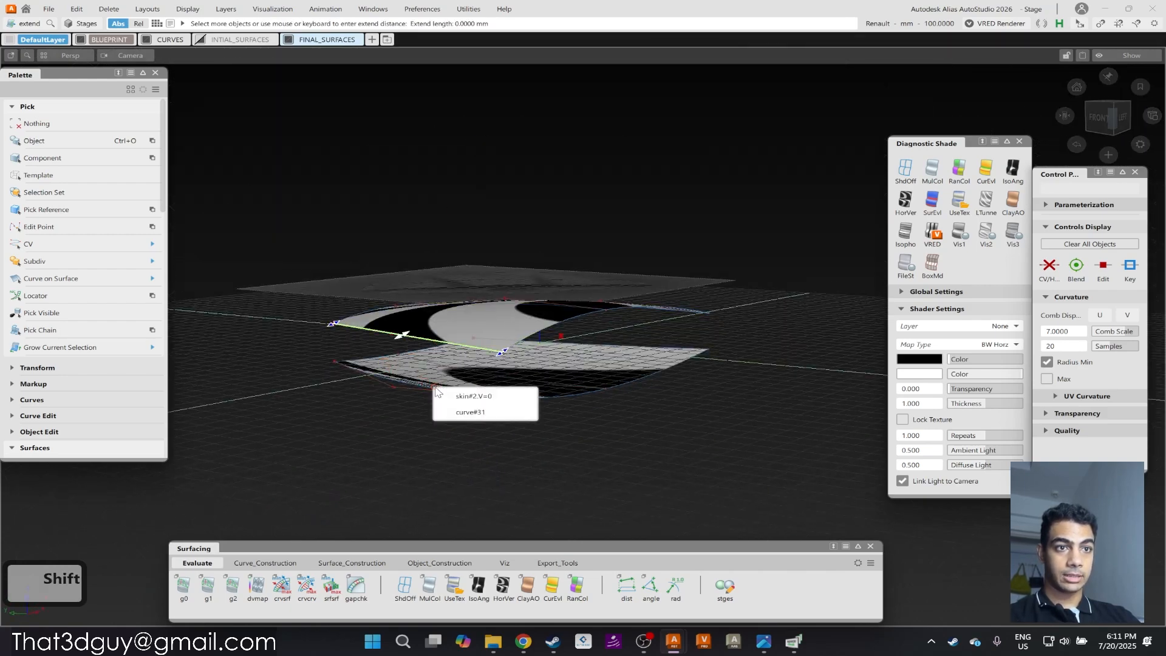
left_click(471, 401, "shift")
left_click_drag(471, 401, 352, 419, "alt+shift")
left_click_drag(668, 307, 679, 322, "alt+shift")
left_click(1110, 110, "alt+shift")
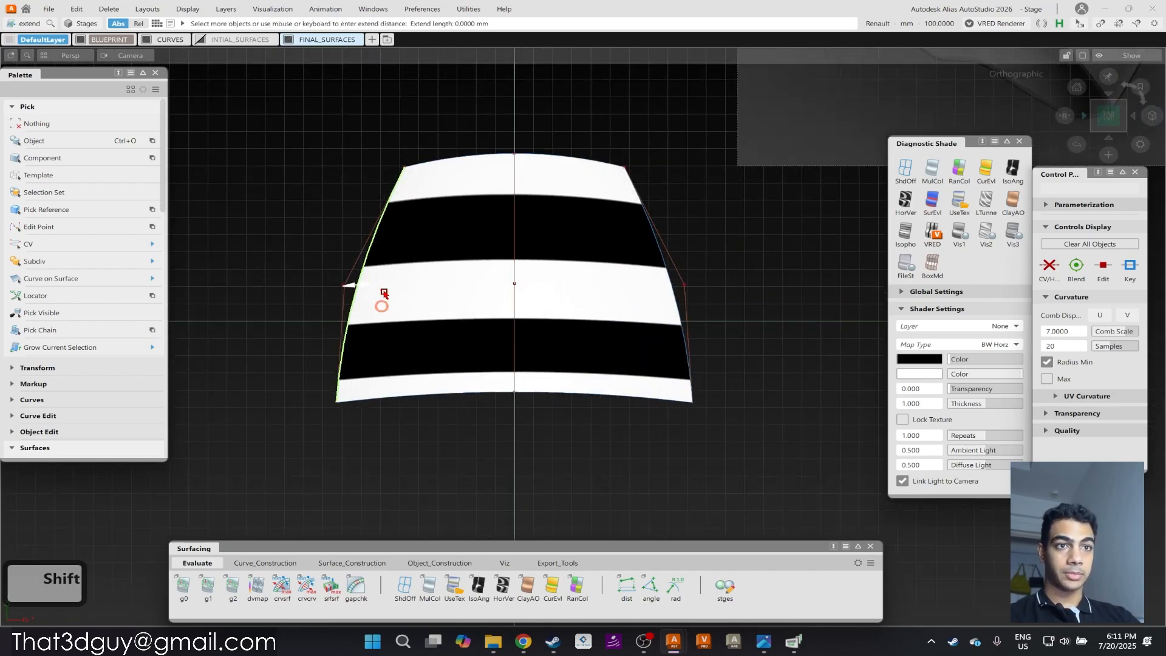
mouse_move(363, 287)
left_mouse_down()
mouse_move(534, 286)
mouse_move(510, 286)
left_mouse_up()
Leave Extend and turn symmetry back on for the FINAL_SURFACES layer.
left_click_drag(581, 411, 599, 213, "ctrl+shift")
mouse_move(516, 316)
left_mouse_down("alt+shift")
mouse_move(562, 213)
mouse_move(501, 298)
left_mouse_up("alt+shift")
left_click_drag(492, 322, 771, 265, "ctrl+shift")
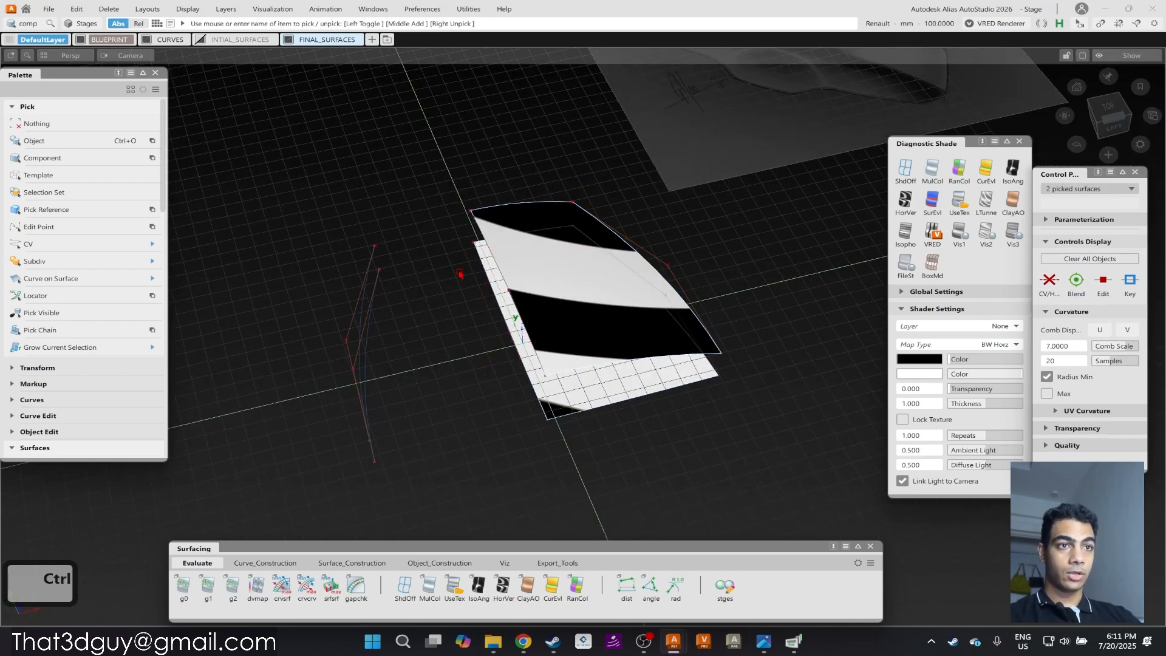
right_click(338, 42)
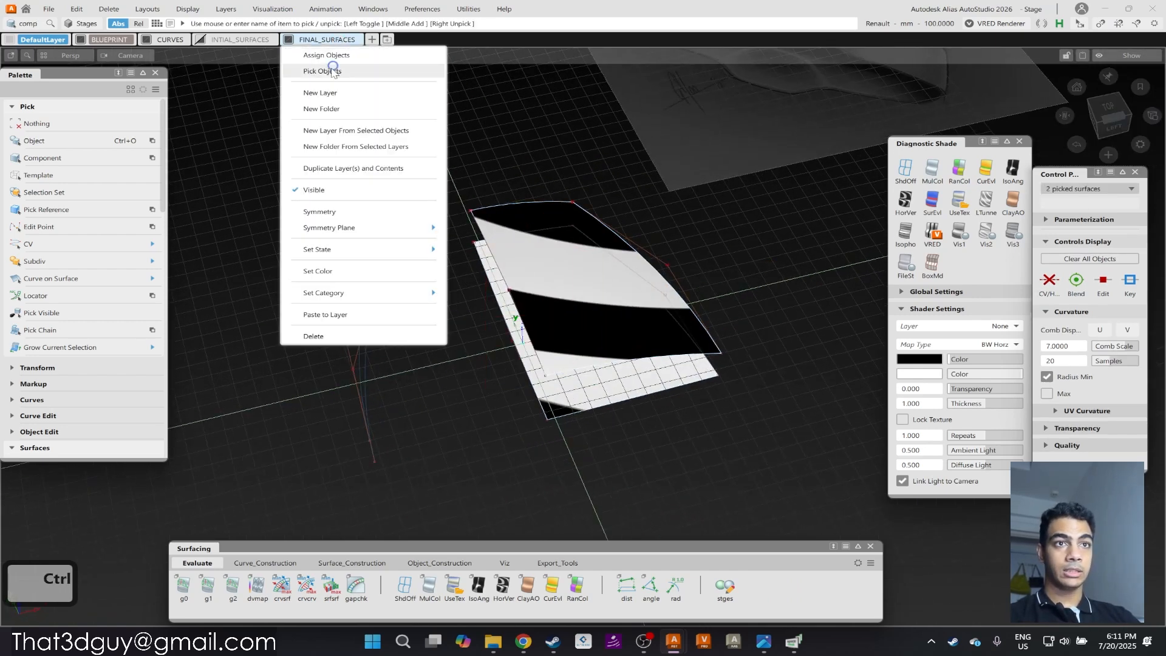
left_click(324, 209)
left_click_drag(593, 252, 556, 228, "alt+shift")
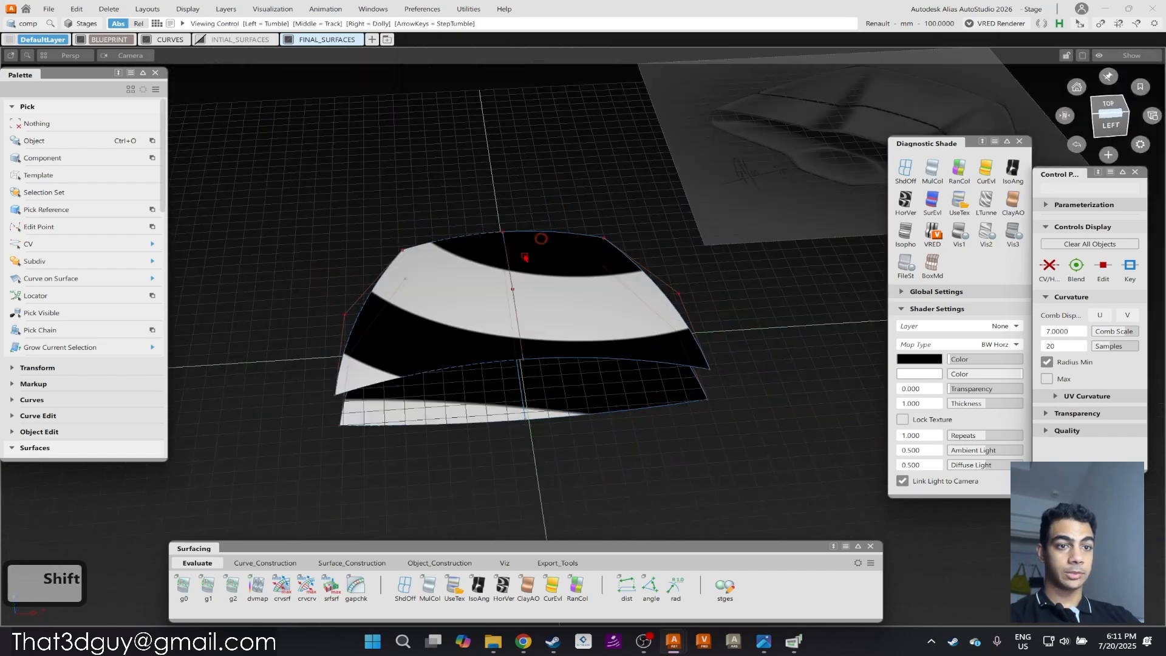
Check the G2 curvature continuity of the upper surface across the centreline seam.
left_click(233, 586)
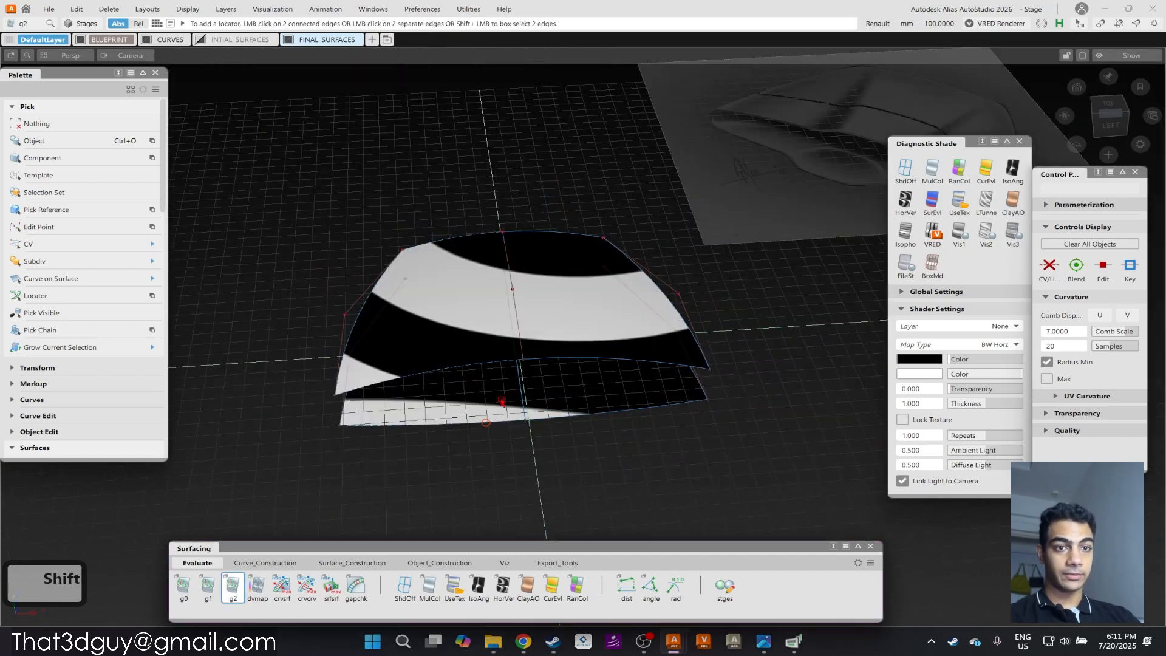
left_click(507, 282)
left_click_drag(513, 285, 619, 406, "alt+shift")
left_click_drag(620, 406, 504, 276, "ctrl+shift")
left_click_drag(556, 348, 555, 170, "ctrl+shift")
left_click_drag(551, 276, 771, 244, "ctrl+shift")
Display the U-direction curvature combs on the upper and lower surfaces with a comb scale of 10.
left_click(598, 344)
left_click(585, 398)
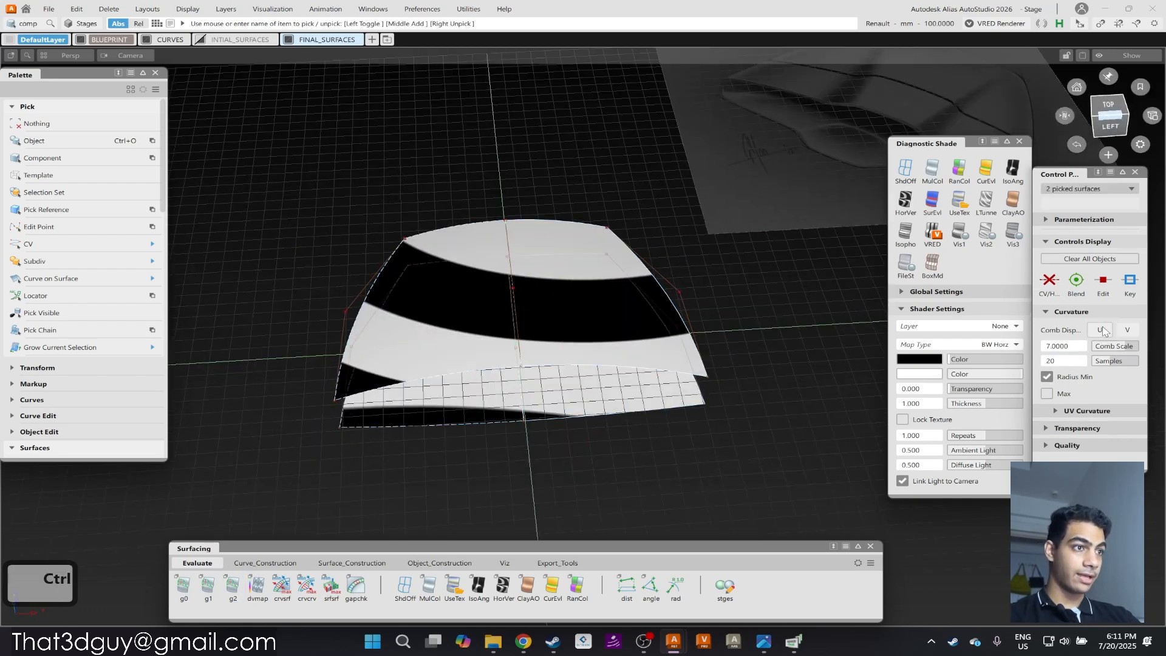
left_click(1100, 330)
left_click_drag(567, 358, 557, 297, "alt+shift")
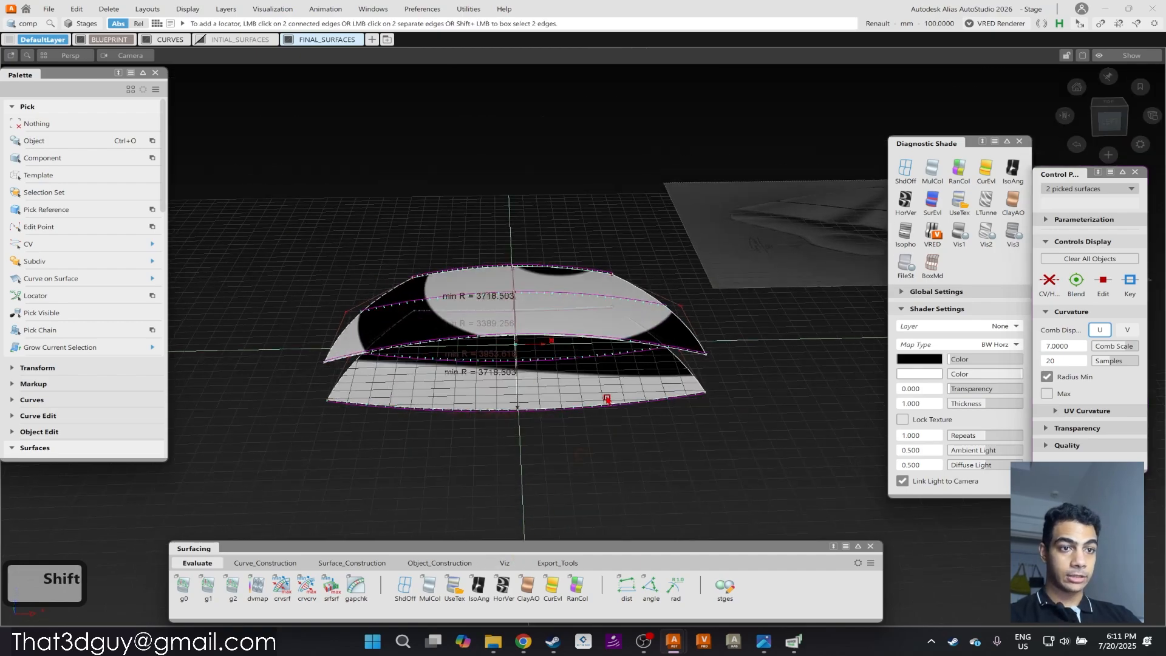
left_click_drag(608, 399, 598, 462, "alt+shift")
left_click_drag(1131, 355, 1149, 349)
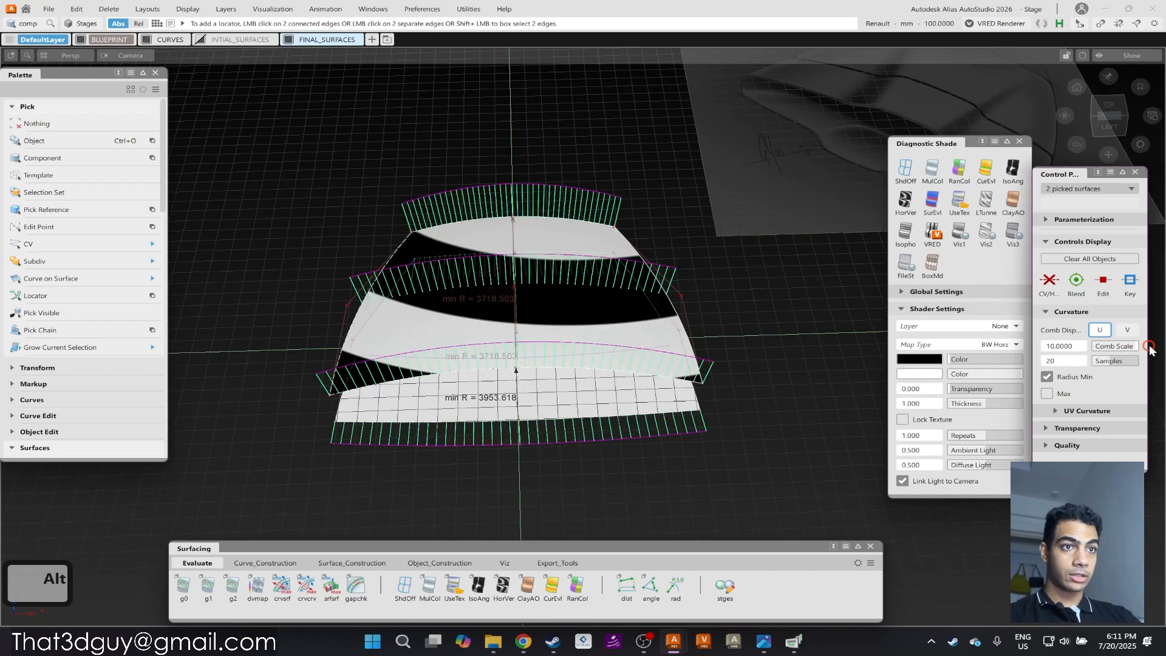
left_click_drag(591, 334, 608, 286, "alt+shift")
Examine how the curvature combs flow across the centreline of both surfaces, then hide them.
left_click(653, 273)
left_click_drag(638, 243, 438, 229, "alt+shift")
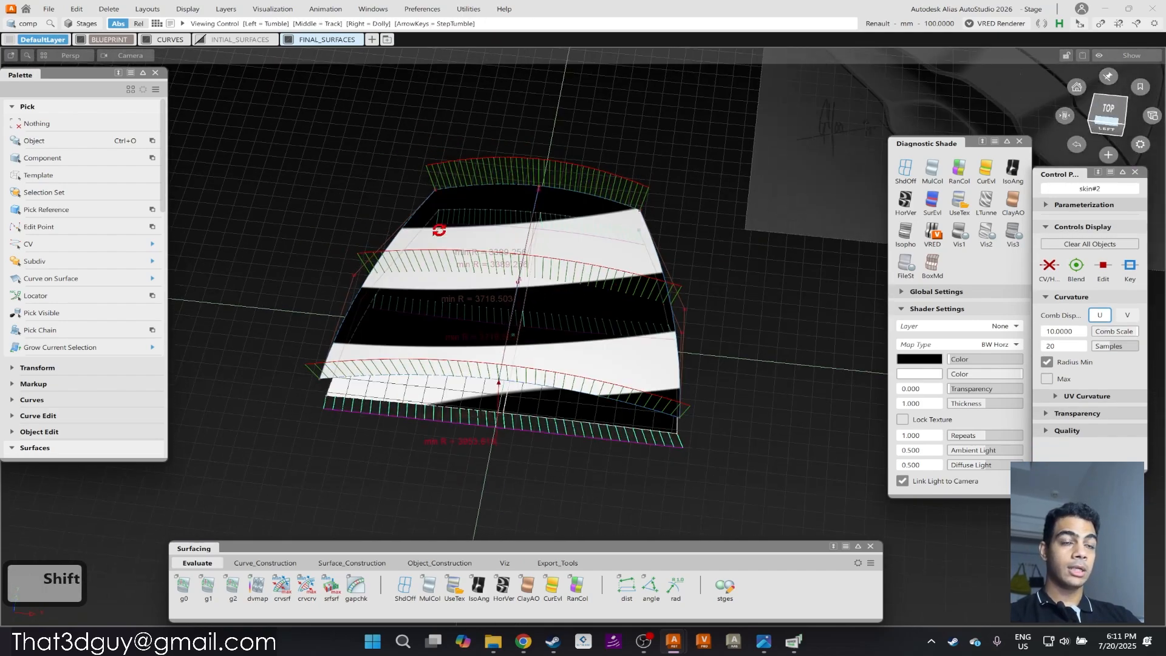
right_click_drag(516, 308, 554, 279, "alt+shift")
left_click_drag(555, 278, 199, 332, "alt+shift")
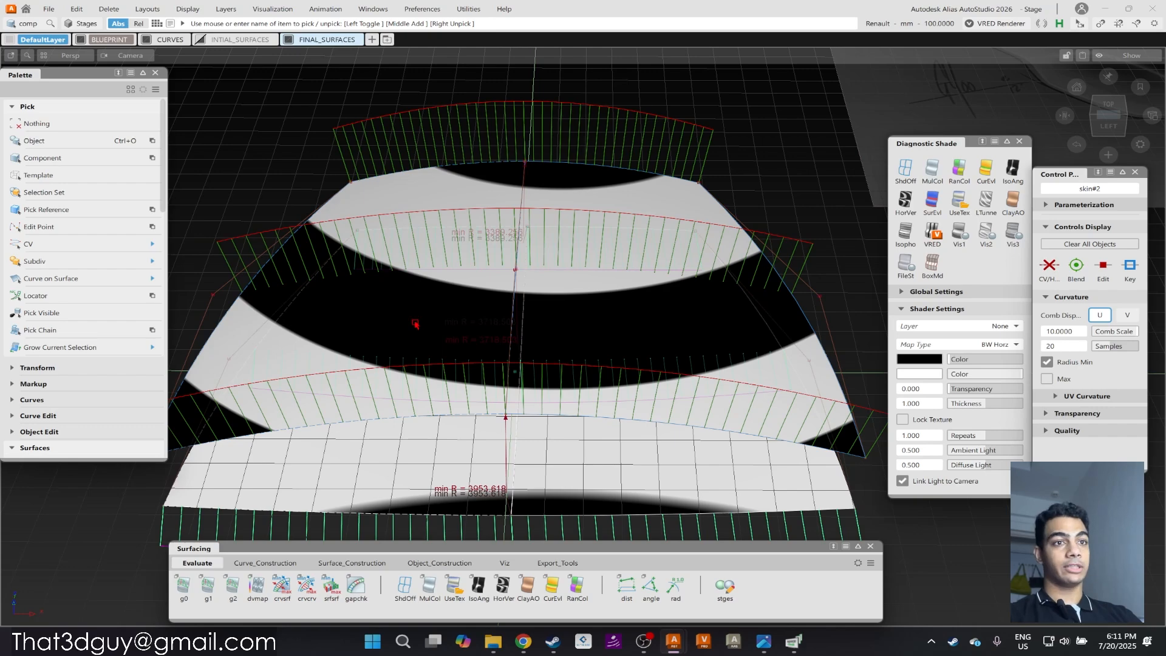
left_click(554, 331, "shift")
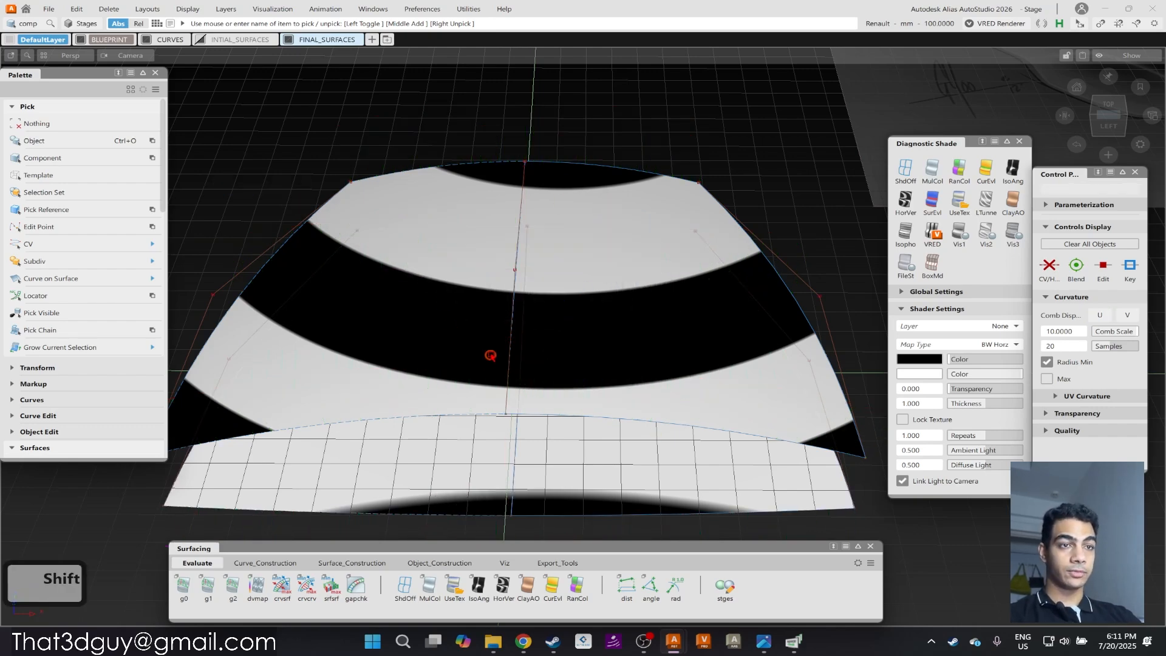
left_click_drag(487, 361, 502, 294, "alt+shift")
right_click_drag(502, 294, 547, 216, "alt+shift")
left_click_drag(547, 216, 504, 182, "alt+shift")
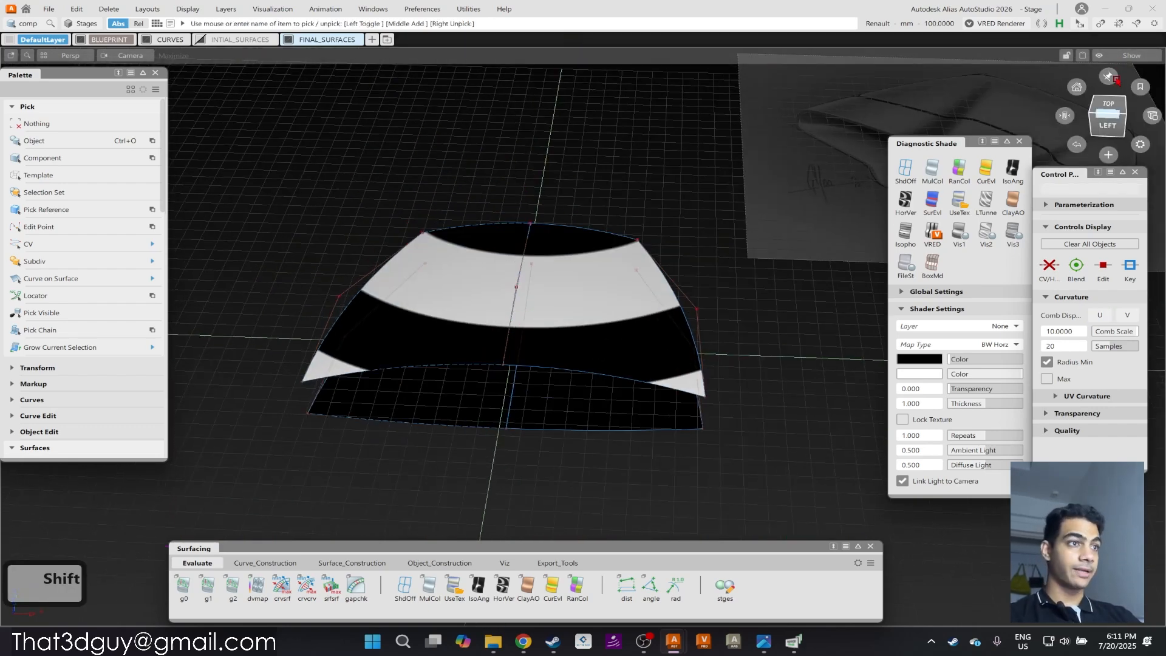
Skin a side surface between the upper and lower surfaces' side edges with proportional crown mode and a crown value of 0.12.
left_click(1104, 108)
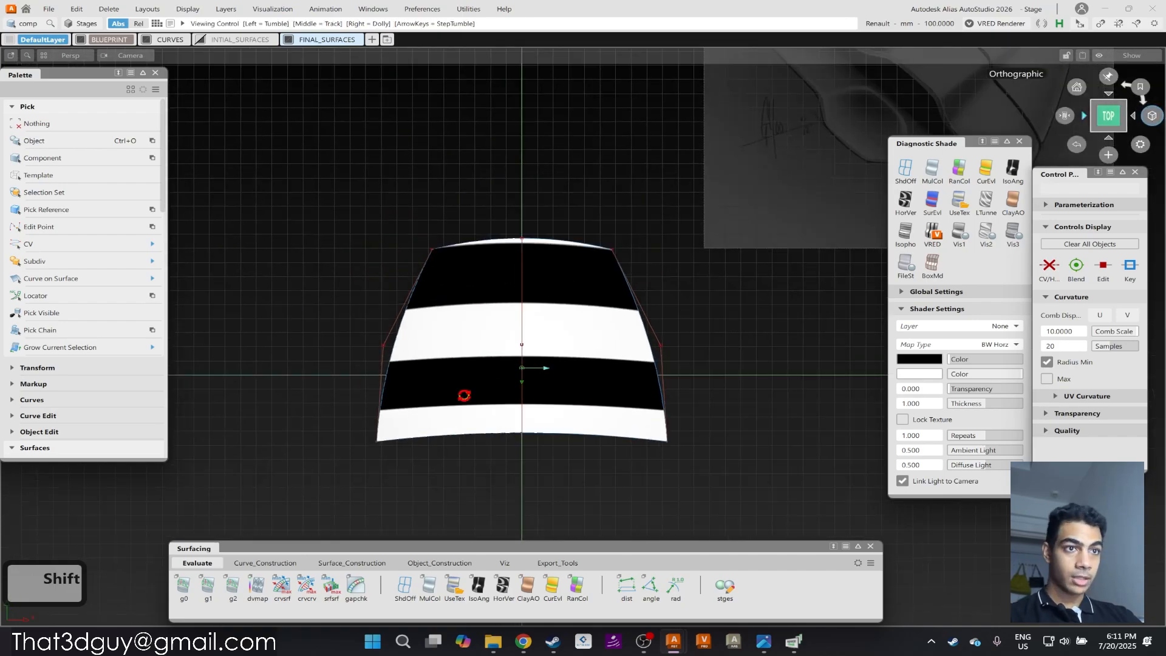
left_click_drag(538, 367, 528, 263, "alt+shift")
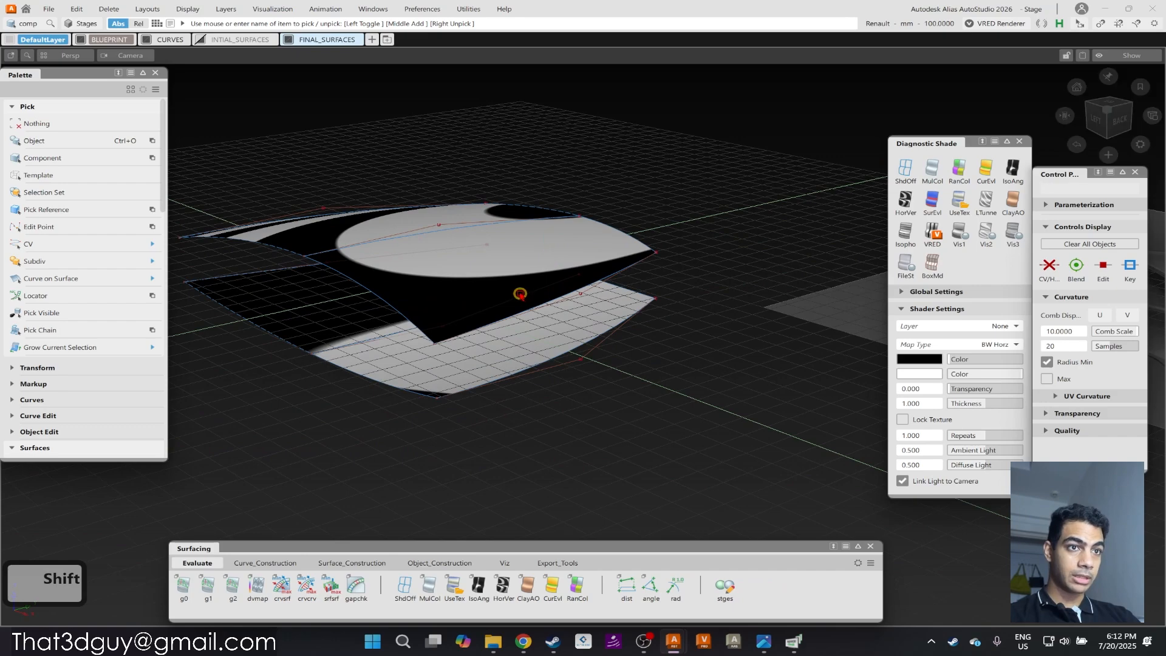
left_click_drag(453, 347, 550, 328, "alt+shift")
right_click_drag(551, 327, 599, 330, "ctrl+shift")
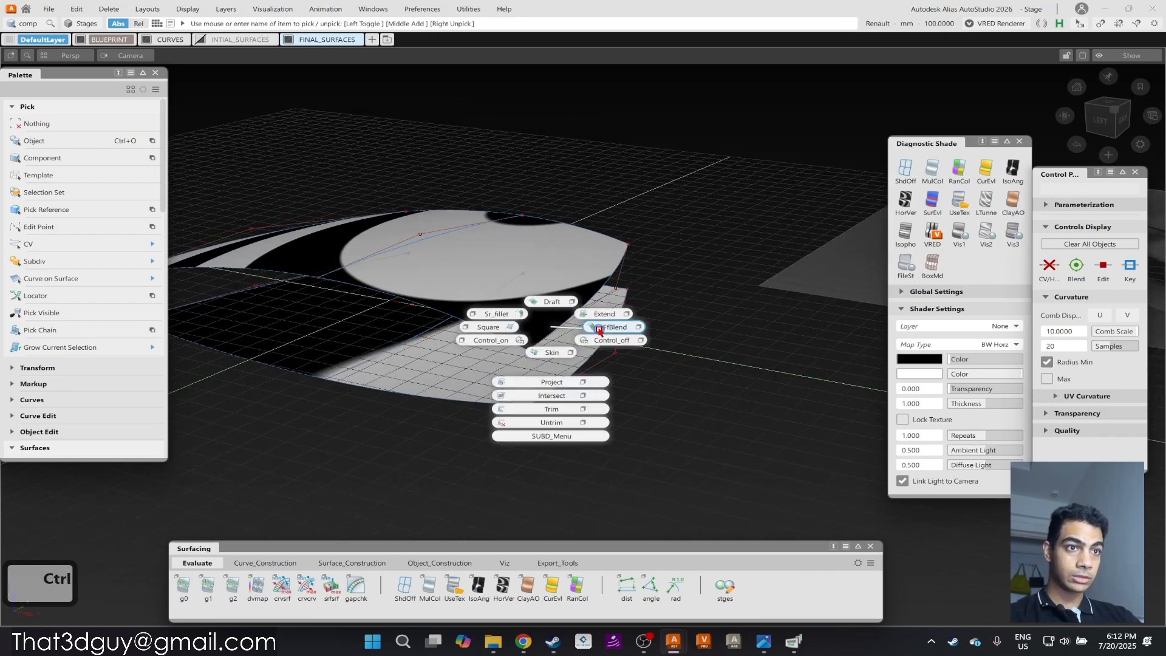
right_click_drag(530, 355, 531, 355, "ctrl+shift")
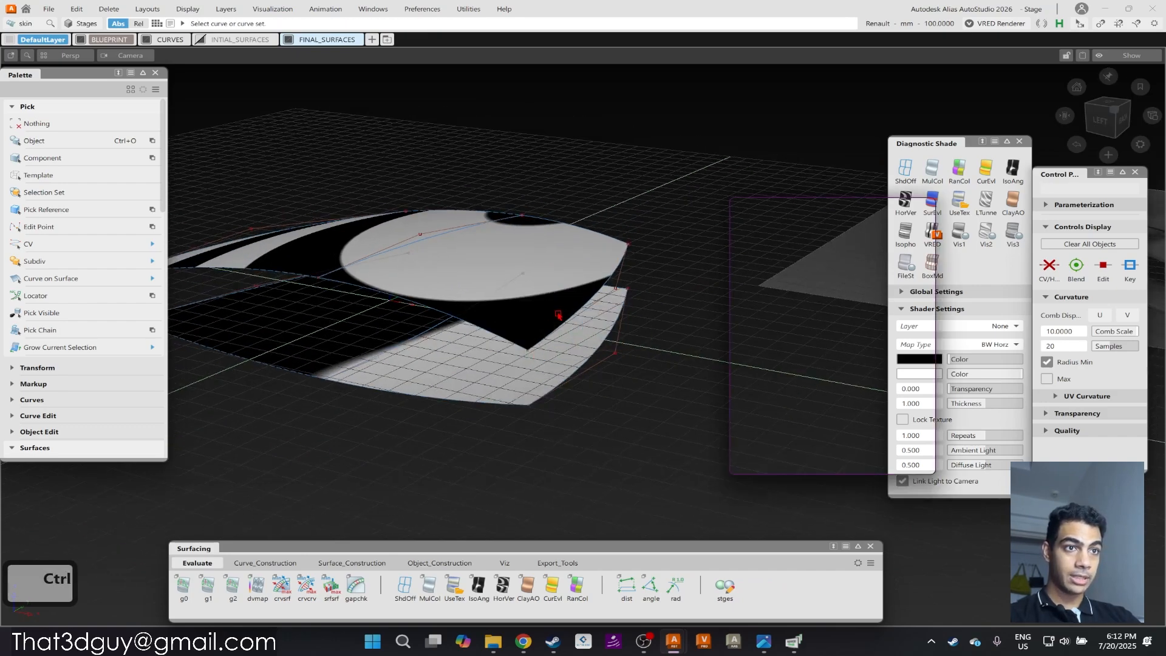
left_click(562, 326)
left_click(594, 335)
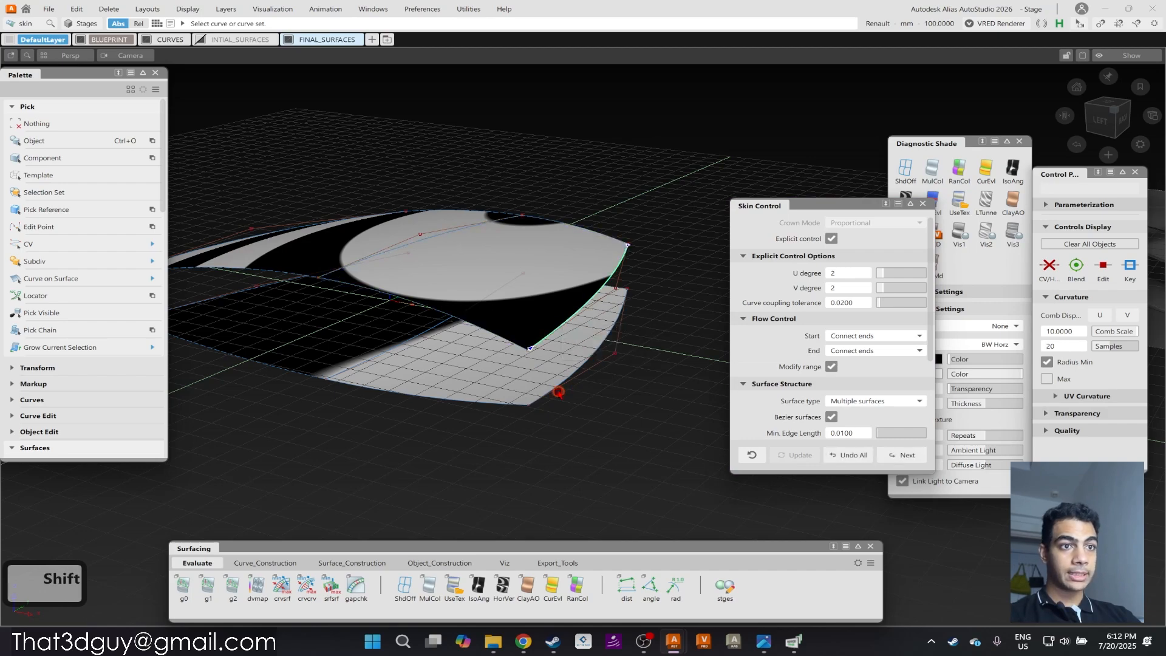
left_click(592, 398)
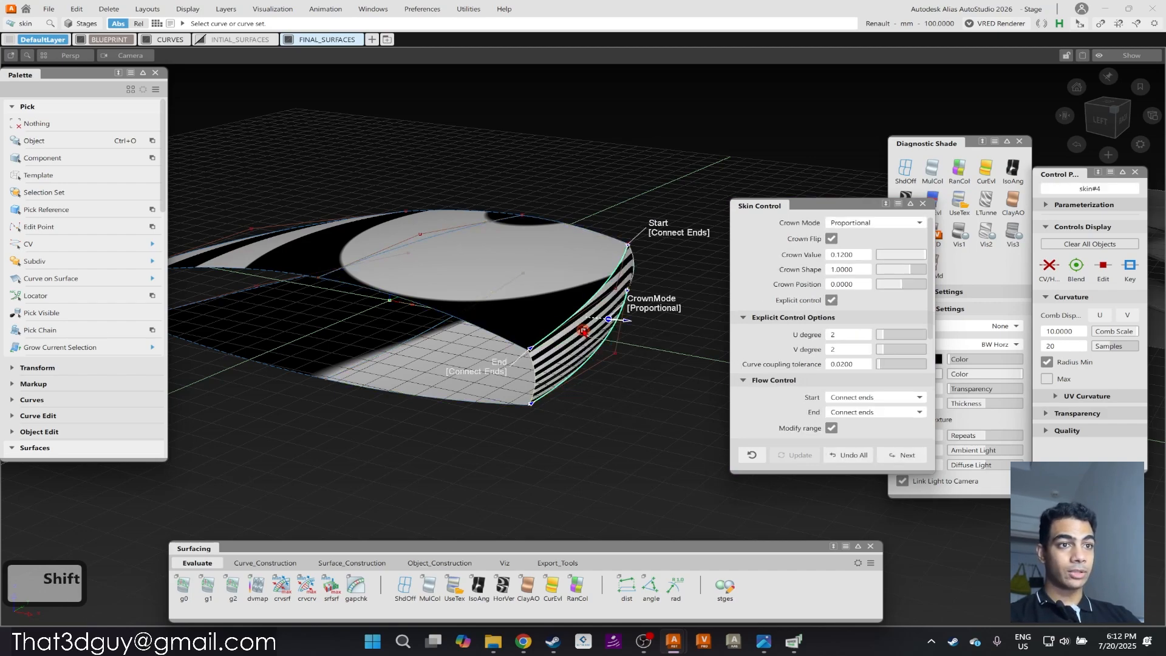
Examine the crowned side skin from several angles against the form in the blueprint sketch.
right_click_drag(594, 309, 363, 296, "alt+shift")
right_click_drag(651, 280, 523, 291, "alt+shift")
left_click_drag(523, 292, 416, 330, "alt+shift")
right_click_drag(398, 300, 413, 275, "alt+shift")
left_click_drag(231, 365, 304, 358, "alt+shift")
right_click_drag(516, 334, 435, 338, "alt+shift")
left_click_drag(435, 338, 339, 273, "alt+shift")
left_click_drag(520, 323, 548, 406, "alt+shift")
left_click_drag(559, 366, 588, 277, "alt")
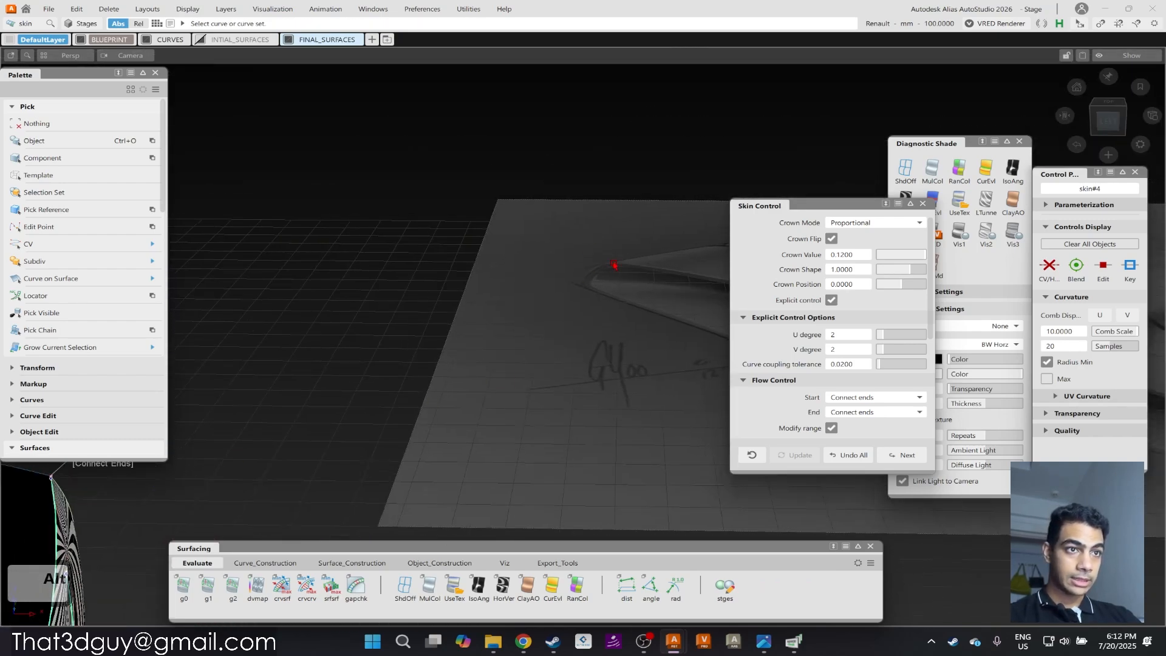
left_click_drag(612, 266, 551, 284, "alt")
left_click_drag(387, 289, 428, 301, "alt")
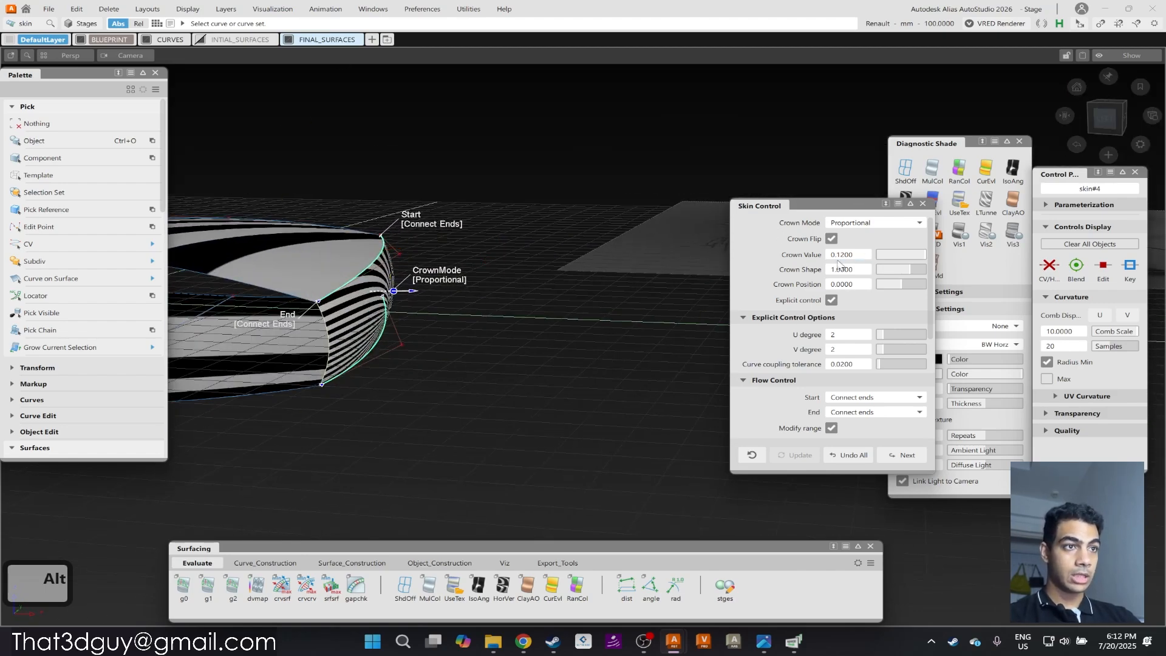
left_click_drag(679, 293, 486, 288, "alt")
Skin a second surface between the upper and lower edges at the narrow end, with a proportional crown of 0.12.
left_click_drag(370, 331, 476, 350, "ctrl+shift")
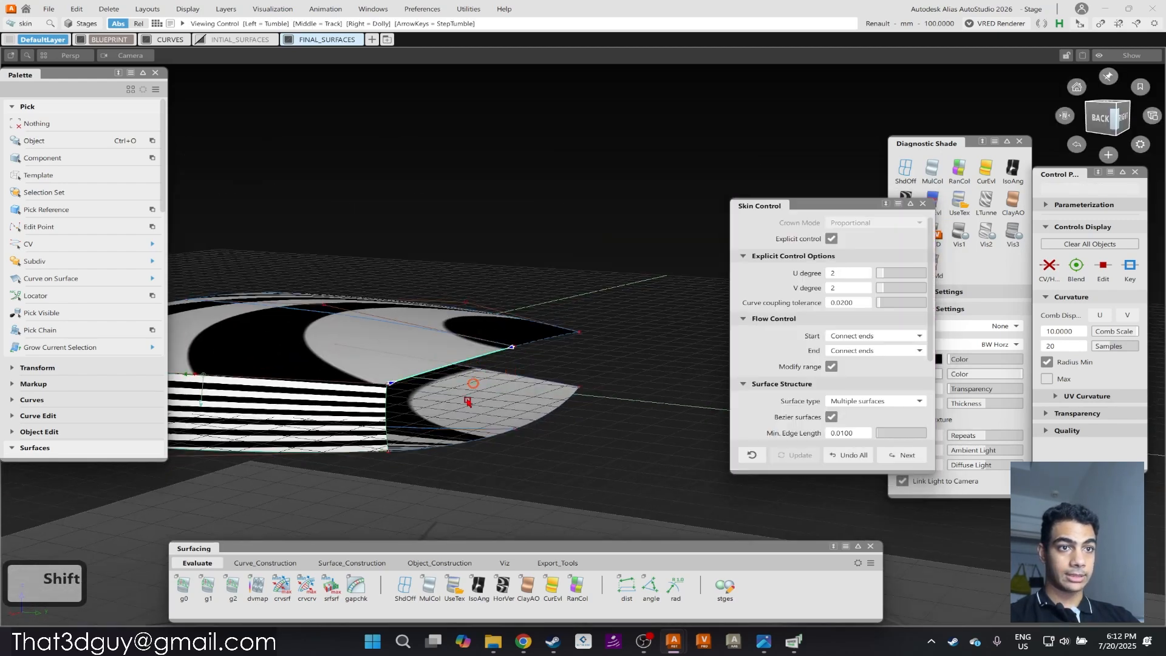
left_click(466, 442)
left_click_drag(466, 437, 561, 380, "alt+shift")
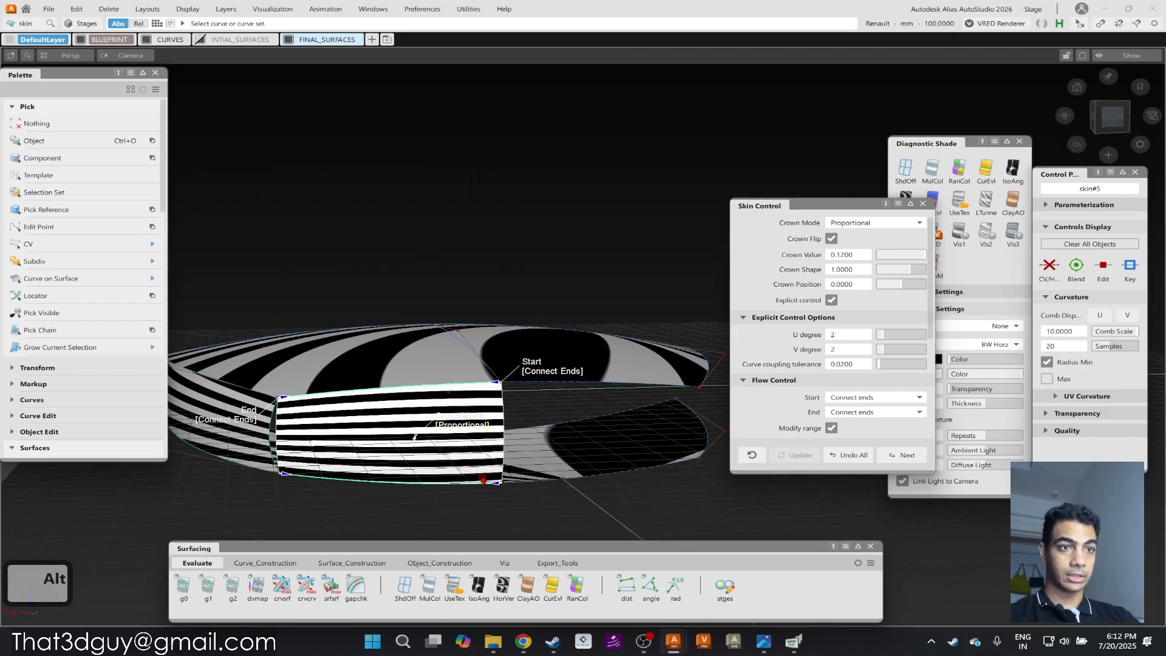
Pick the new side and end skins and assign them to the FINAL_SURFACES layer.
middle_click_drag(489, 344, 495, 326, "alt+shift")
left_click_drag(428, 380, 352, 383, "ctrl+shift")
left_click(225, 394)
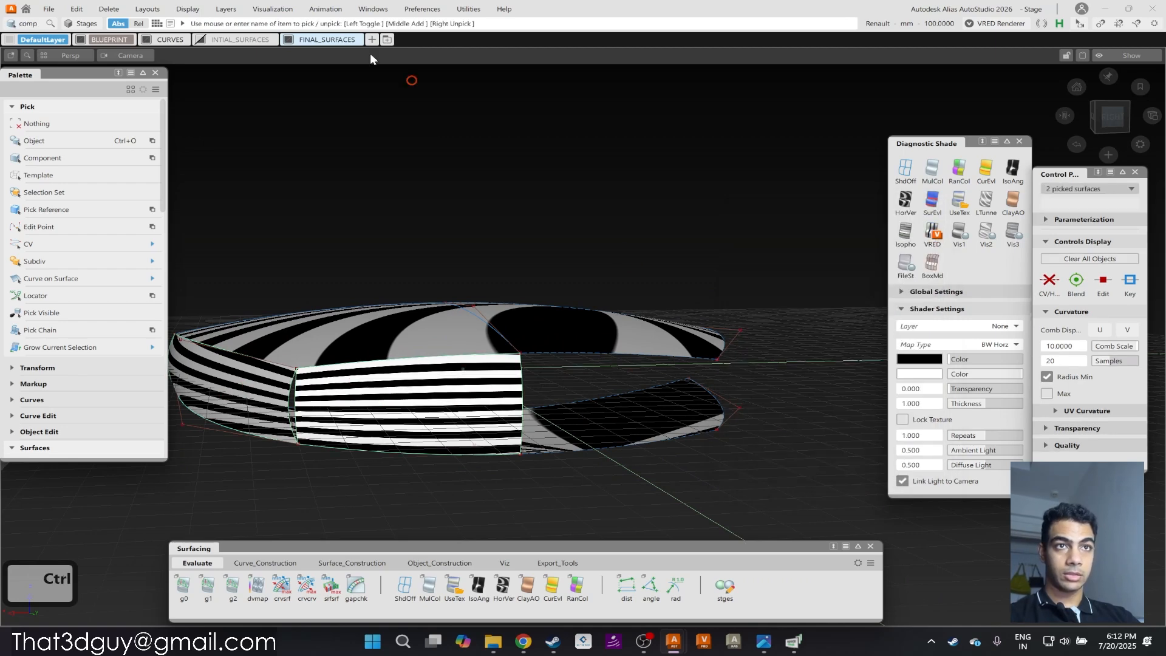
right_click(326, 40)
left_click(326, 55)
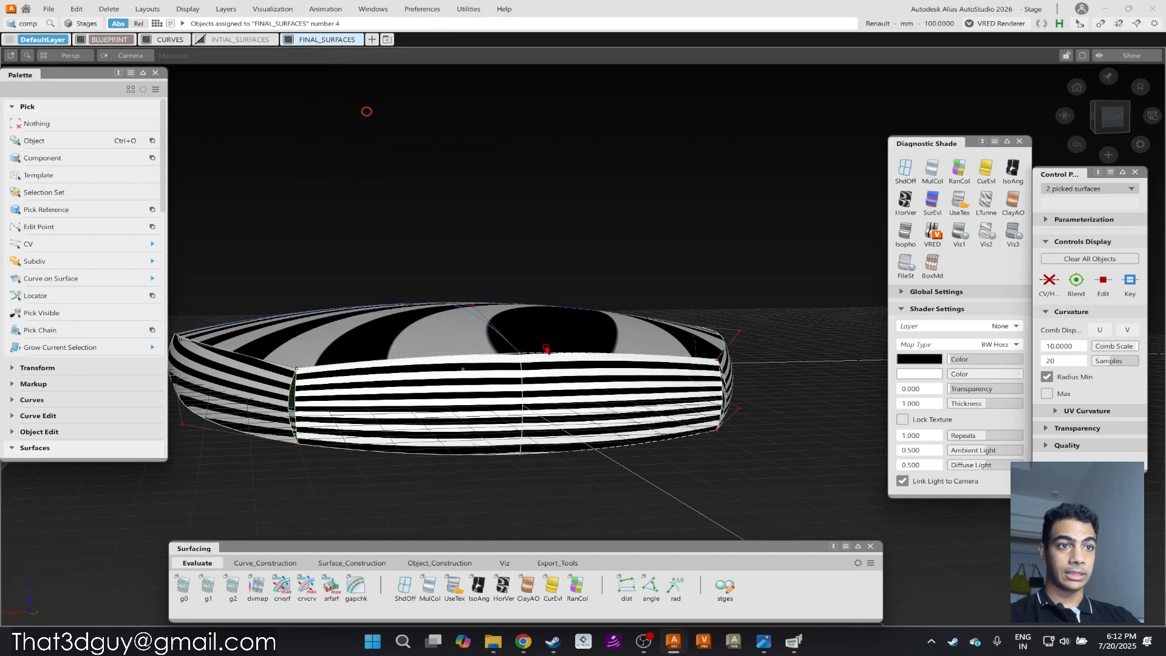
Check the G2 continuity of the end skin against its mirrored half at the centreline.
scroll(549, 343, "up", 5)
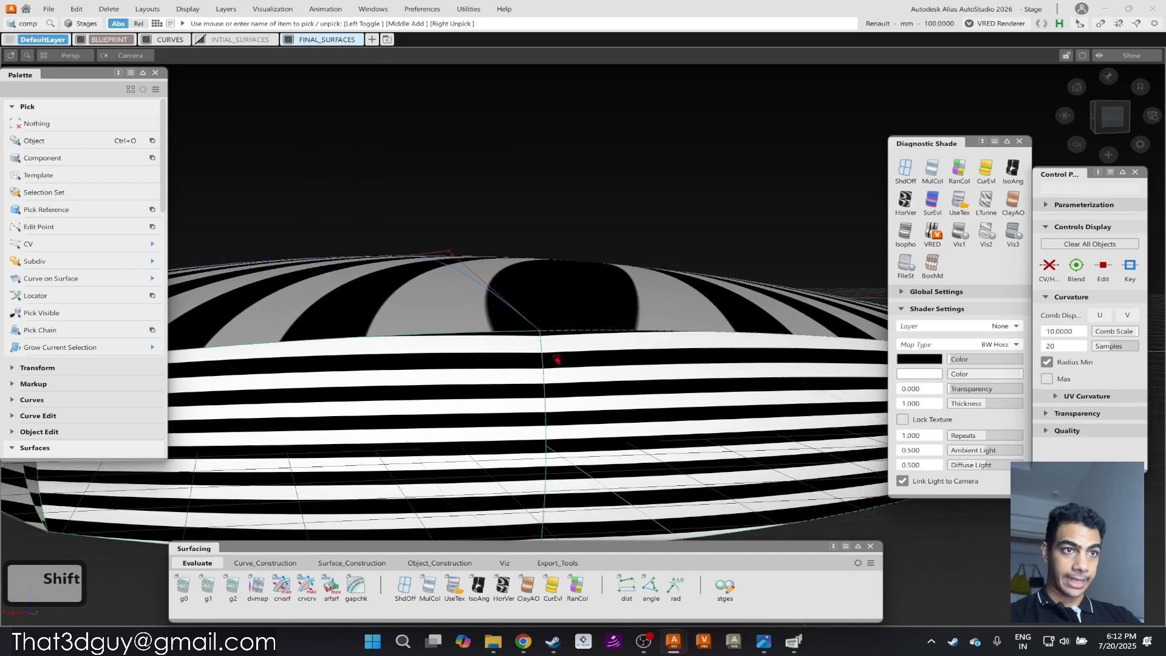
left_click(238, 596)
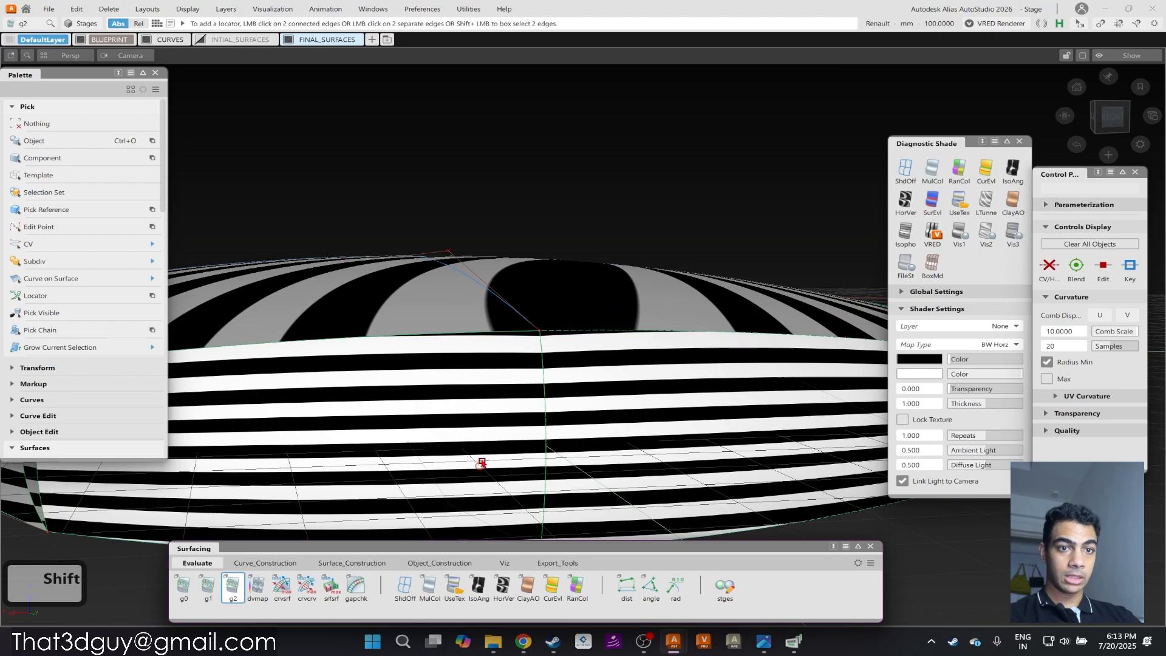
left_click(544, 377)
left_click_drag(544, 377, 456, 406, "alt+shift")
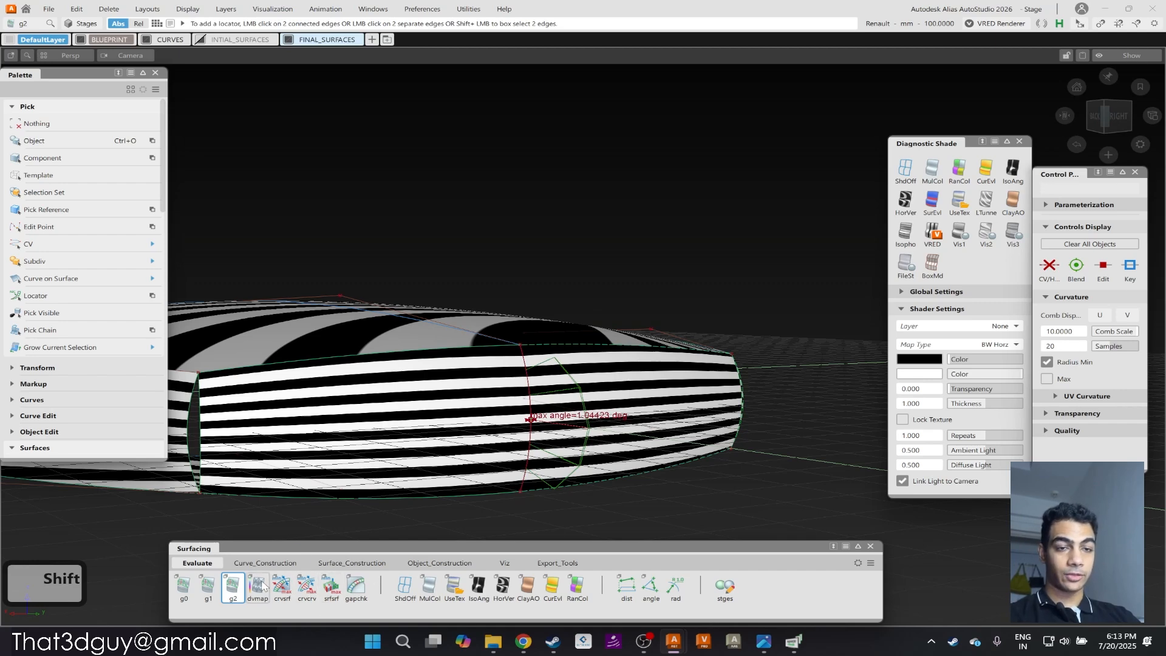
Align the end skin's centreline edge to the symmetry plane with Symmetric Align, accepting removal of its construction history.
left_click(358, 560)
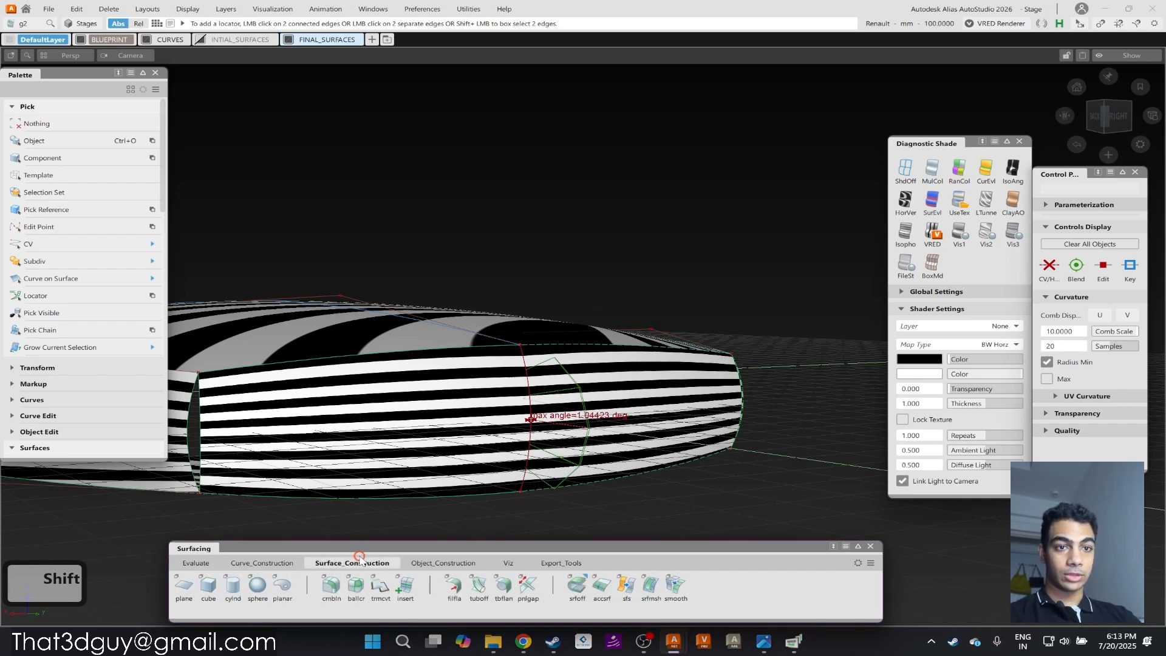
left_click(418, 564)
left_click(233, 587)
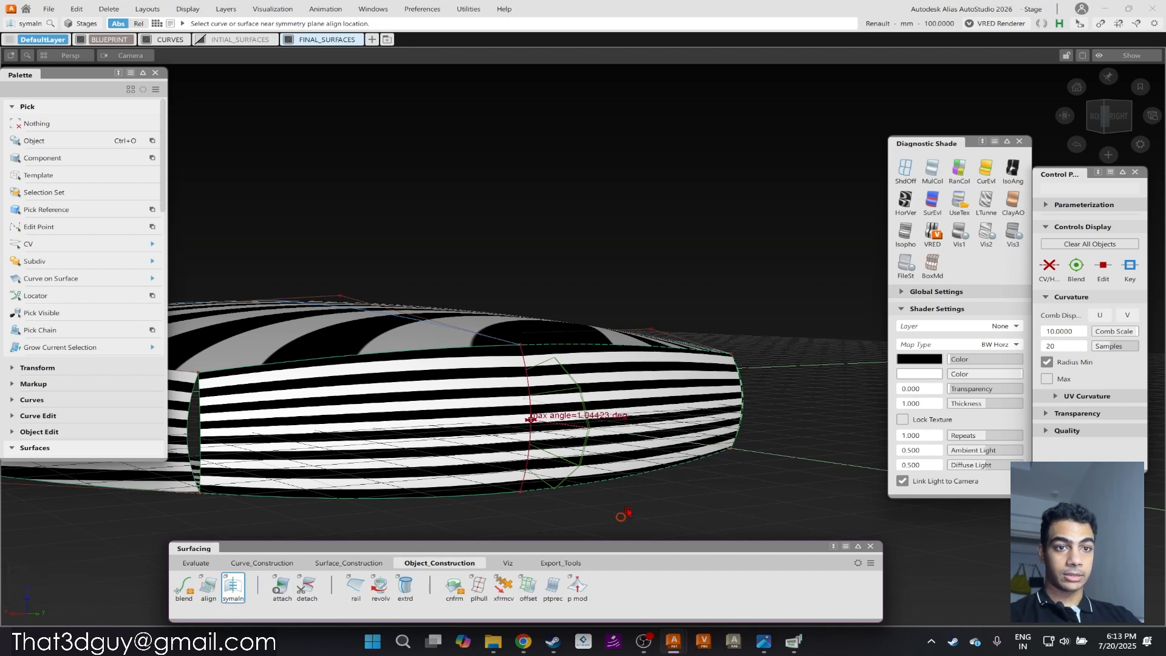
left_click(536, 386)
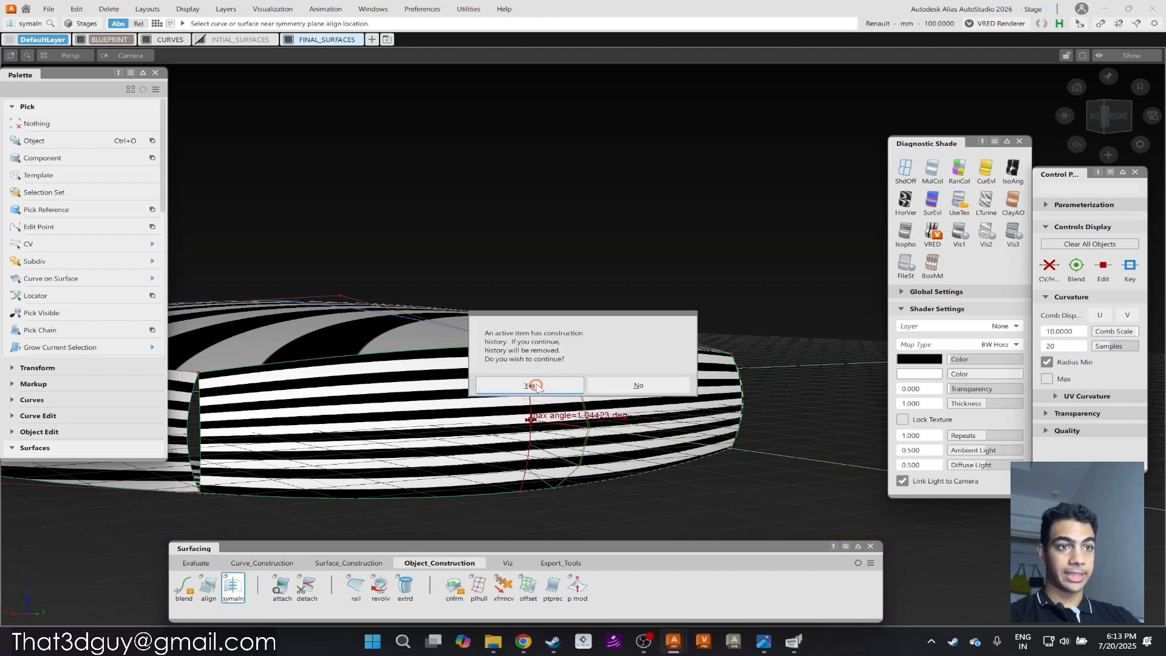
left_click(528, 386)
left_click_drag(617, 398, 633, 371, "alt+shift")
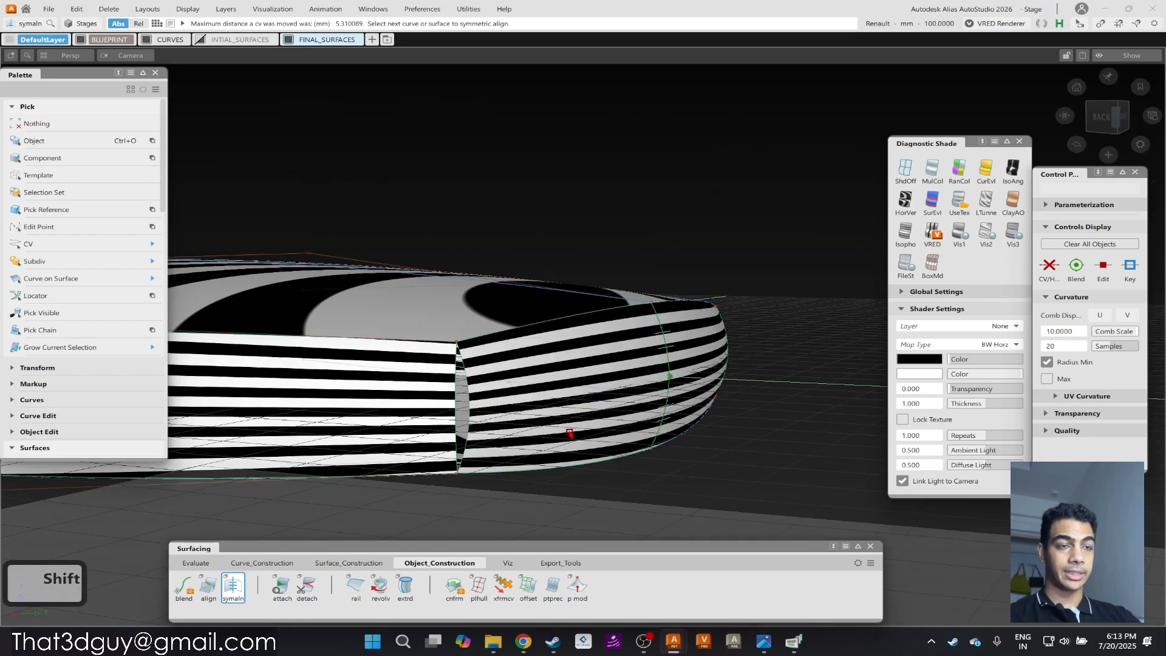
mouse_move(578, 348)
left_mouse_down("alt+shift")
mouse_move(604, 333)
mouse_move(572, 336)
left_mouse_up("alt+shift")
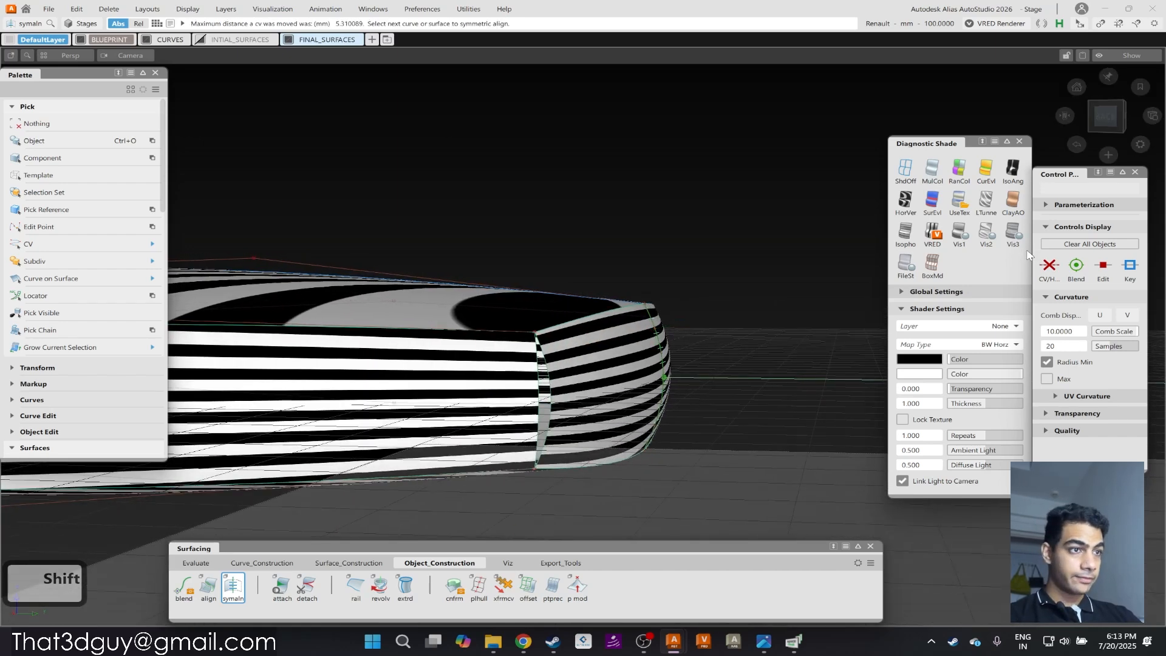
Fillet the corner between the side and end skins with Surface Fillet, using an Arc (Chord) G2 Curvature section and a chordal length of 300.
left_click(262, 562)
left_click(332, 565)
left_click(201, 562)
left_click_drag(583, 340, 454, 382, "alt+shift")
mouse_move(409, 325)
left_mouse_down("alt+shift")
mouse_move(421, 362)
mouse_move(562, 297)
mouse_move(489, 256)
left_mouse_up("alt+shift")
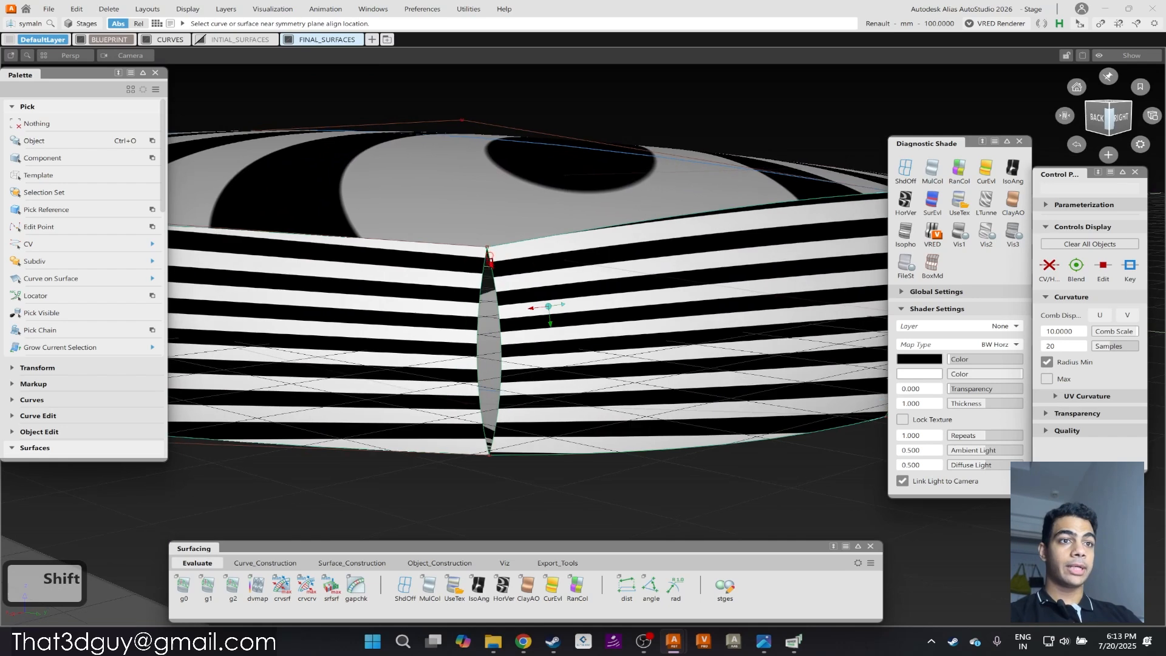
right_click_drag(575, 366, 494, 250, "ctrl+shift")
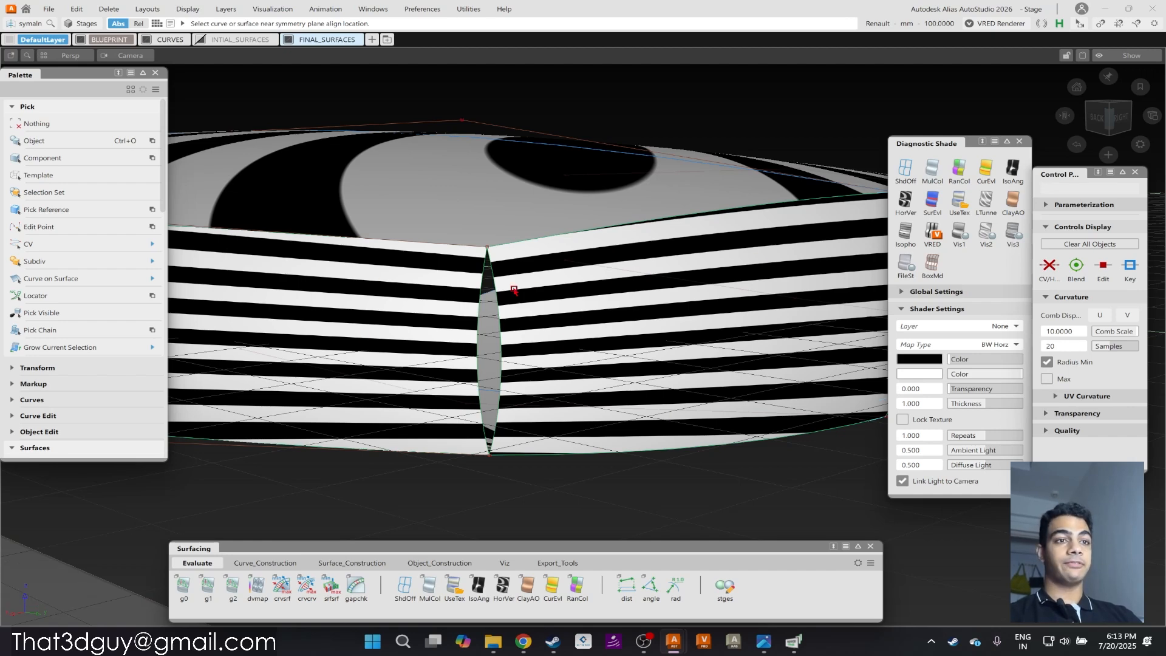
right_click(710, 395, "ctrl+shift")
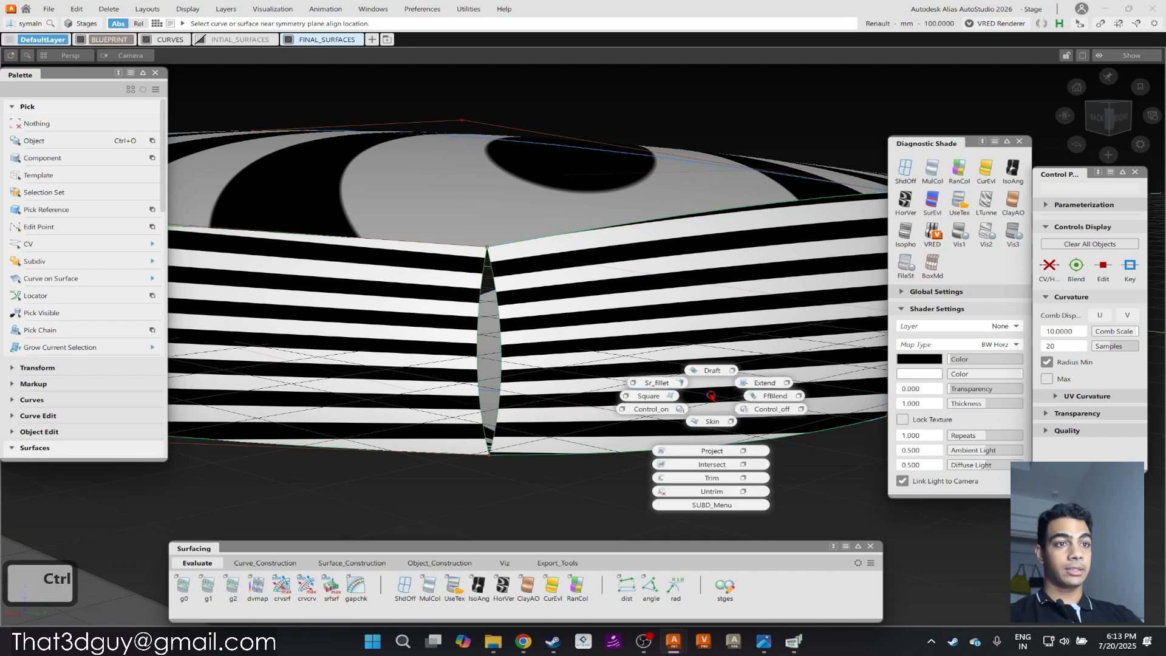
left_click(664, 386)
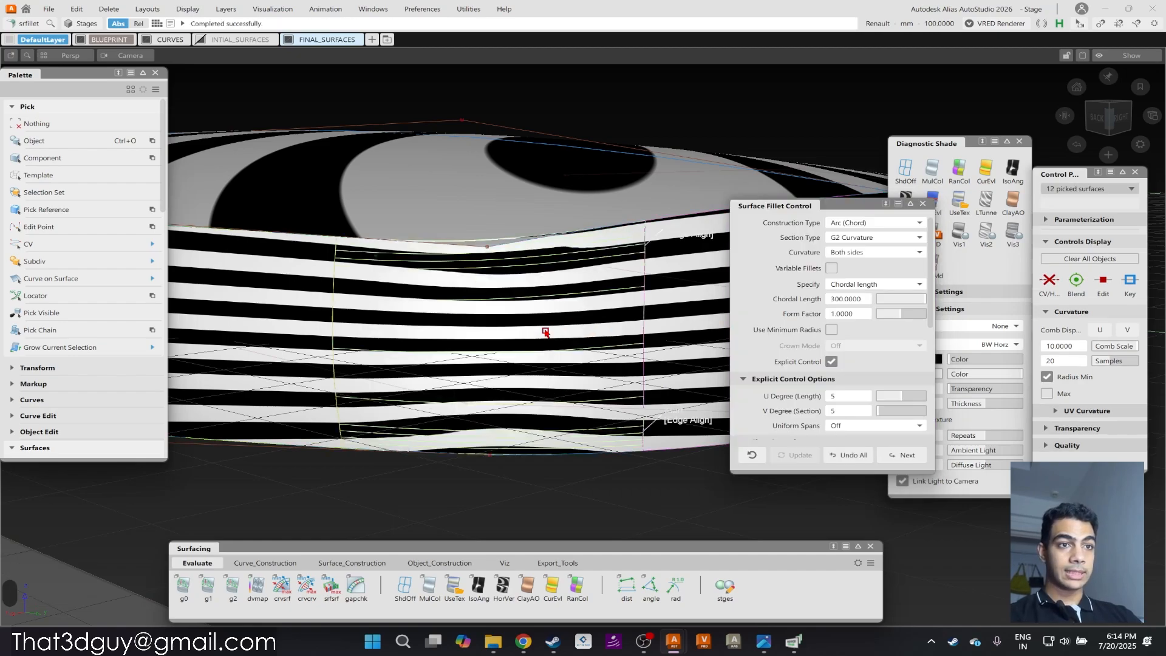
Examine the zebra highlight flow across the corner fillet between the side and end surfaces from several angles.
left_click_drag(409, 348, 374, 250, "alt+shift")
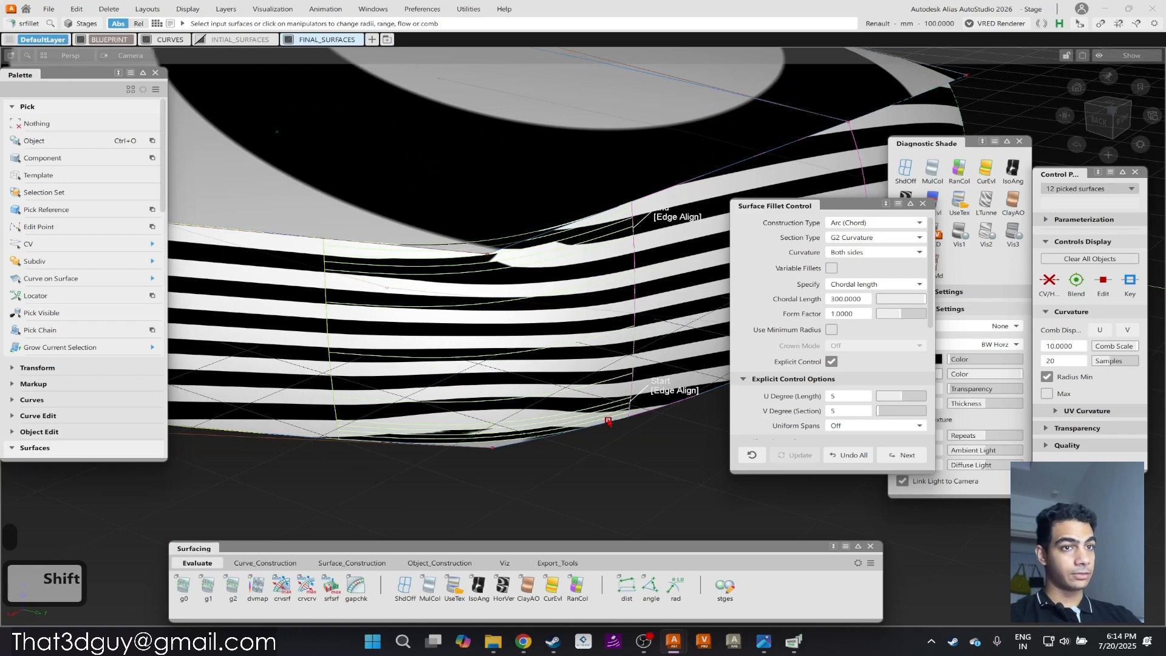
left_click_drag(522, 393, 423, 295, "alt+shift")
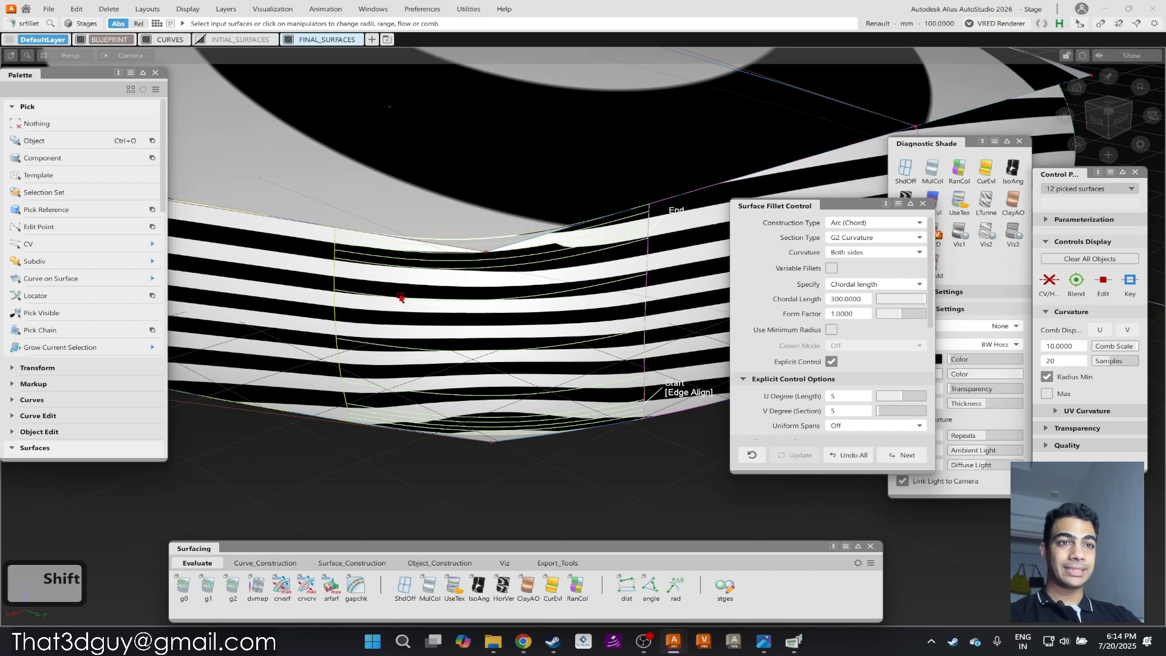
mouse_move(577, 302)
left_mouse_down("alt+shift")
mouse_move(403, 304)
mouse_move(476, 291)
mouse_move(541, 310)
mouse_move(583, 300)
left_mouse_up("alt+shift")
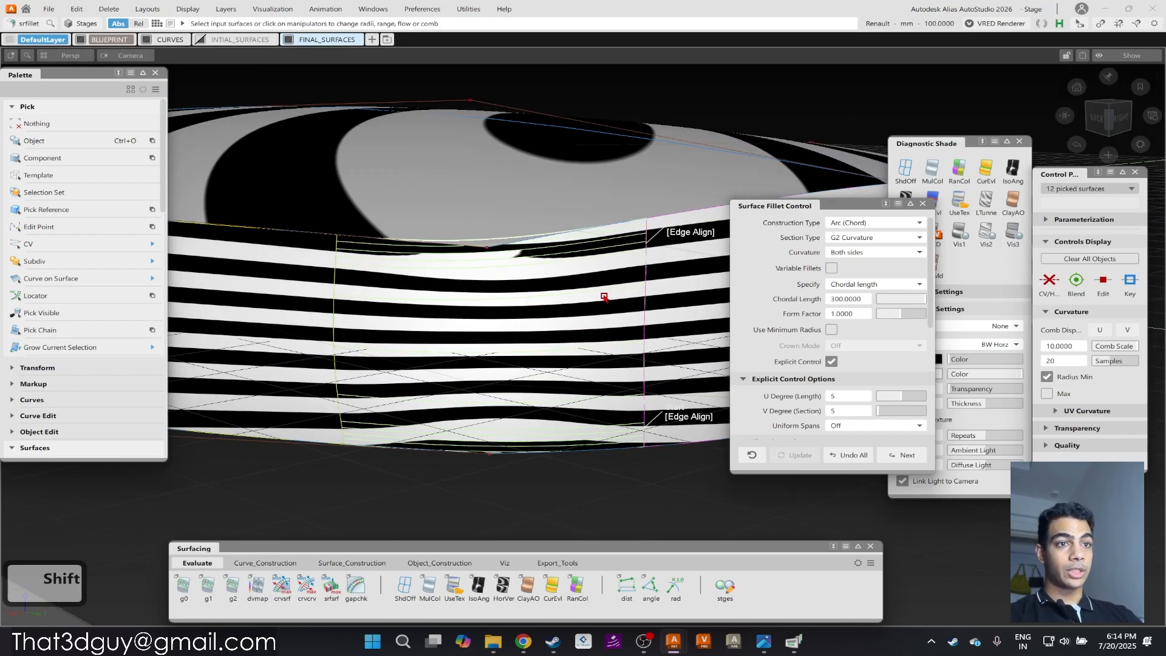
left_click_drag(448, 395, 650, 231, "alt+shift")
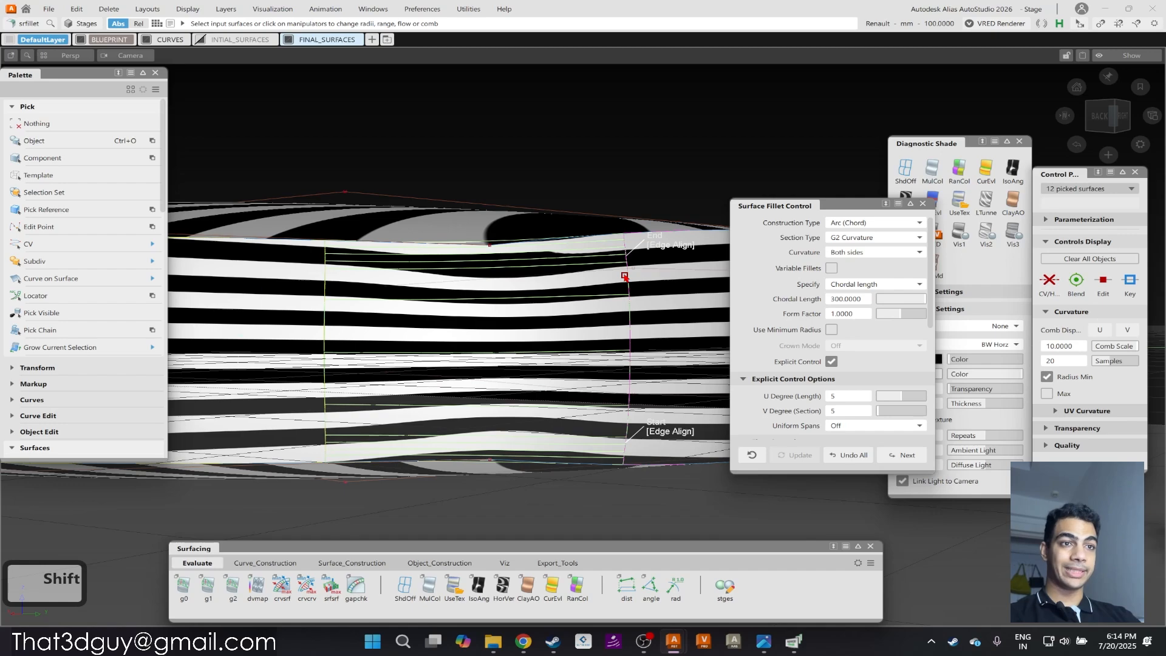
left_click_drag(405, 281, 309, 299, "alt+shift")
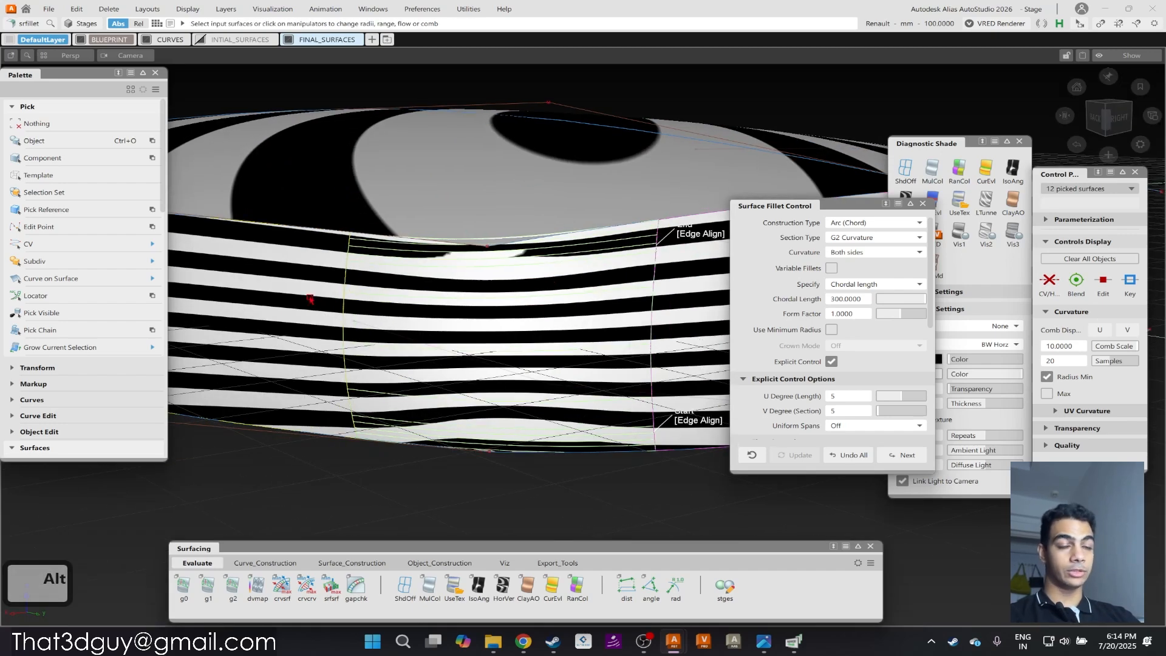
left_click_drag(264, 341, 442, 302, "alt+shift")
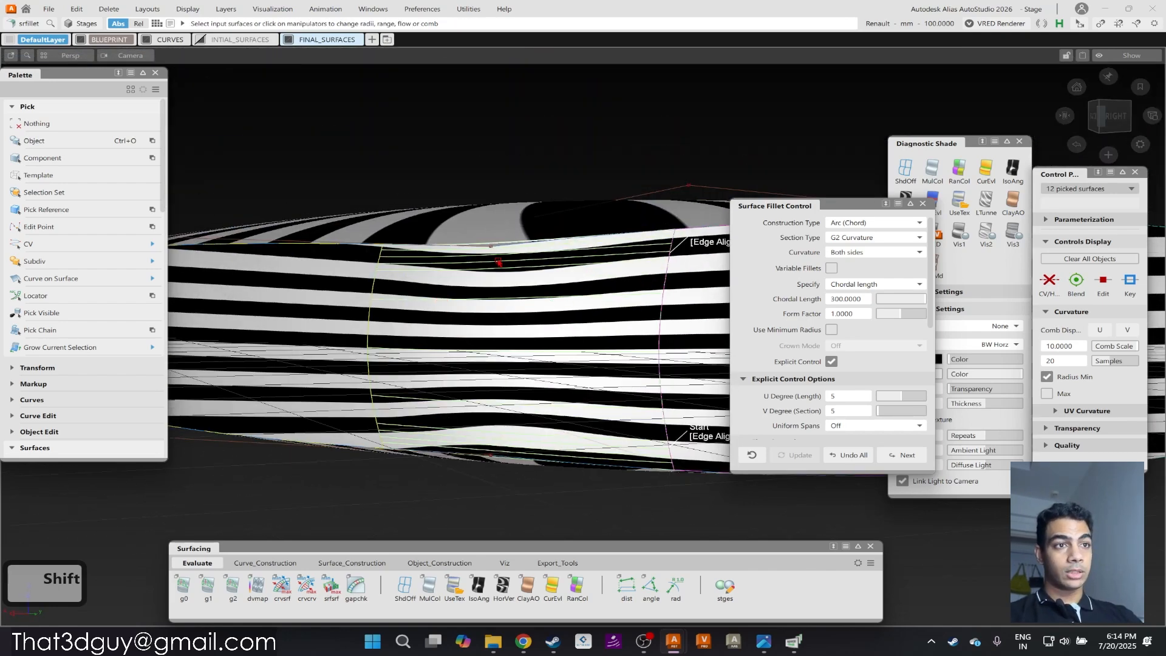
left_click_drag(830, 209, 934, 211)
left_click_drag(489, 241, 561, 291, "alt+shift")
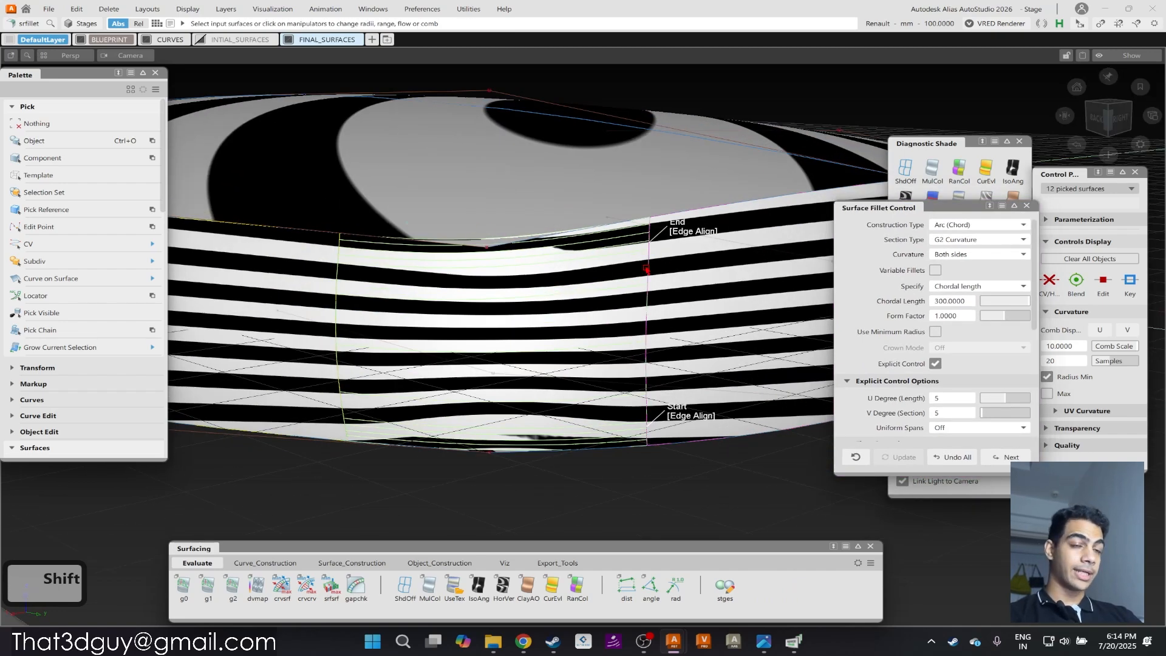
Undo the surface fillet between the side and end skins.
left_click(968, 454)
left_click_drag(586, 364, 552, 299, "alt+shift")
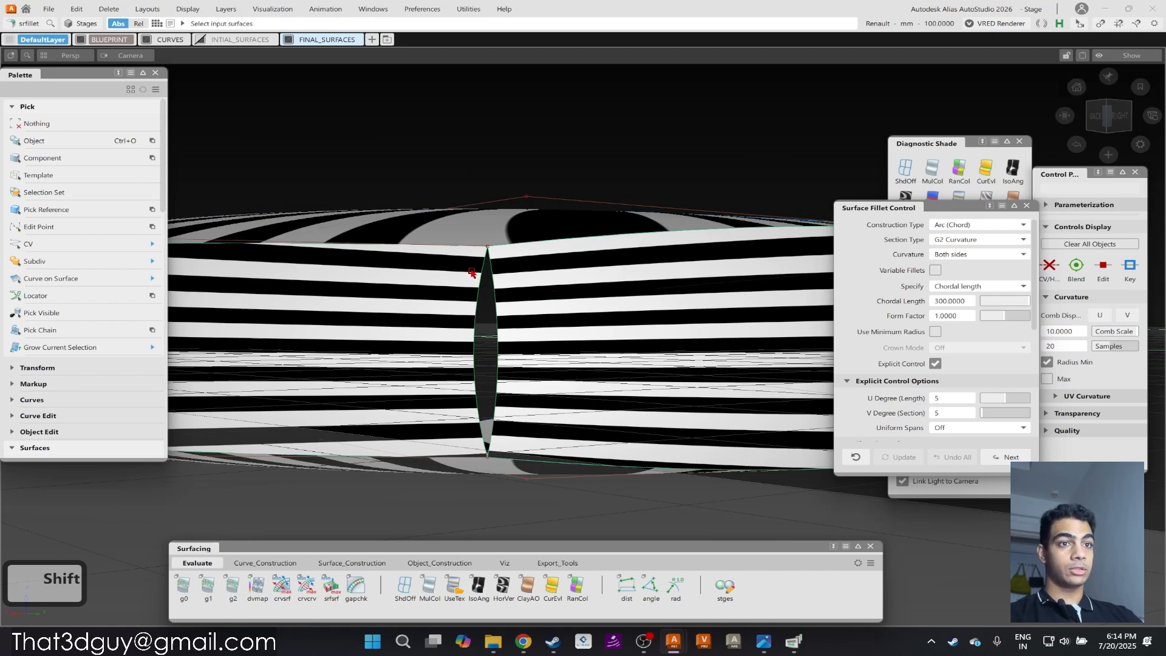
left_click_drag(525, 359, 505, 311, "alt+shift")
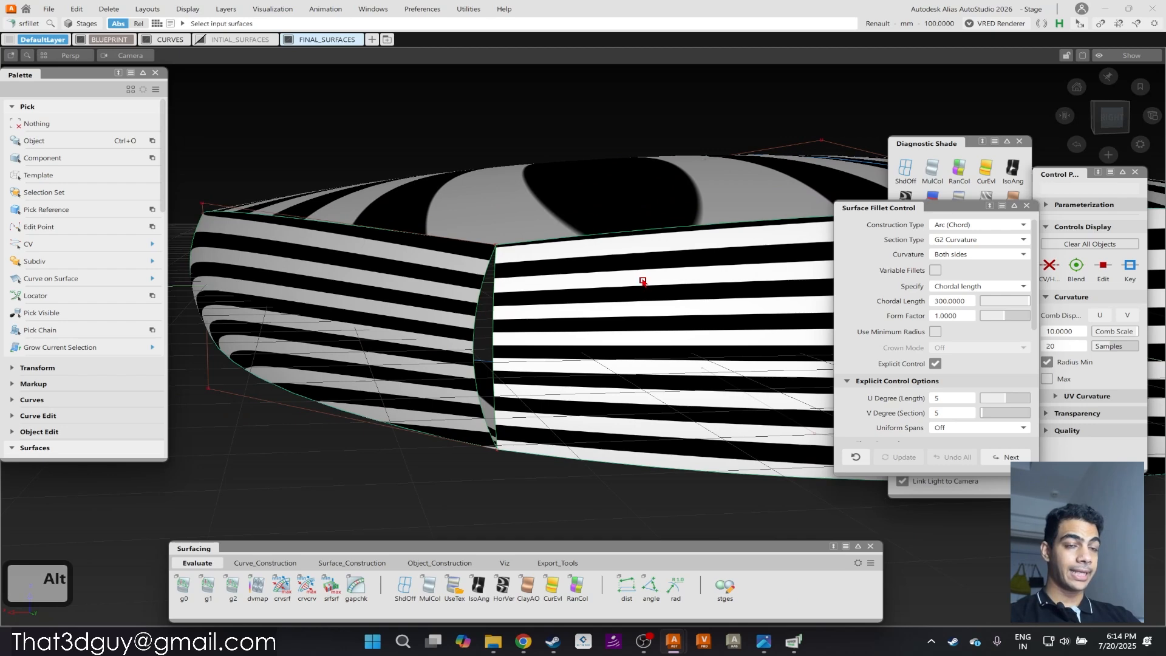
left_click_drag(534, 307, 406, 539, "alt+shift")
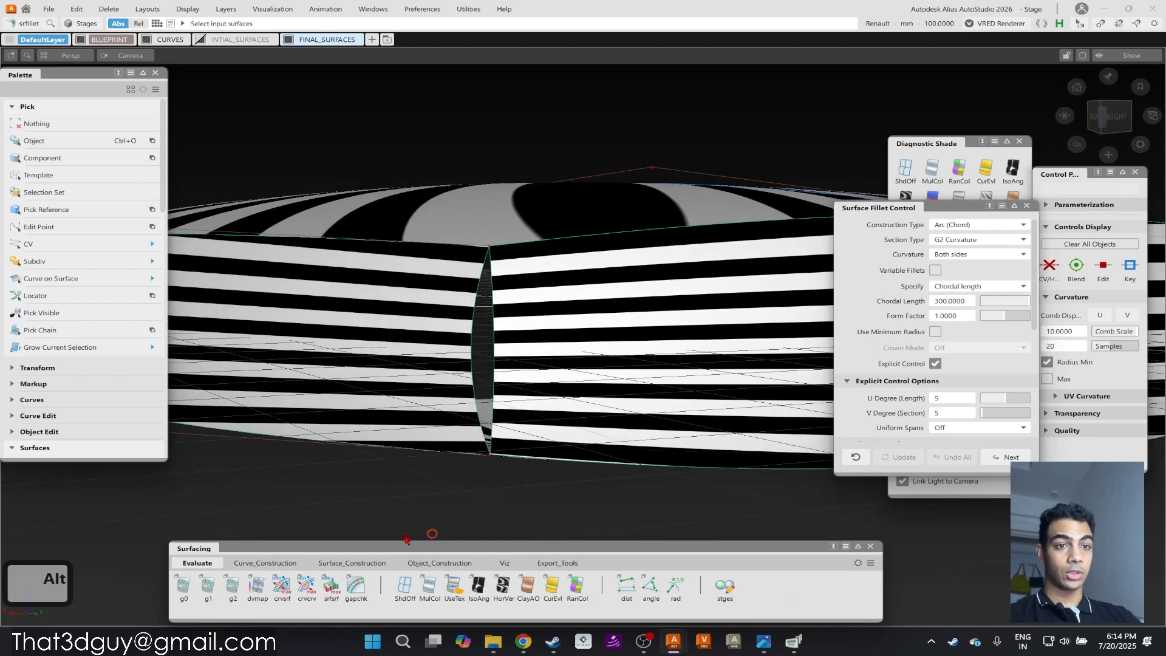
Insert an isoparm near the open corner on both the side and end skins.
left_click(326, 564)
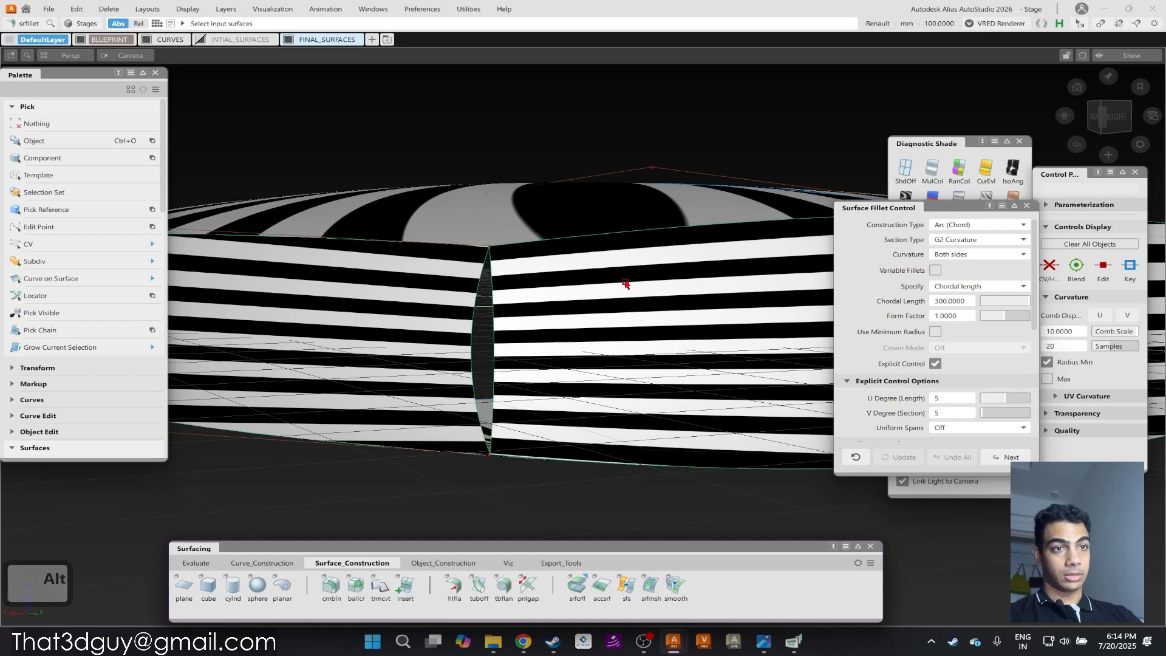
left_click(405, 588)
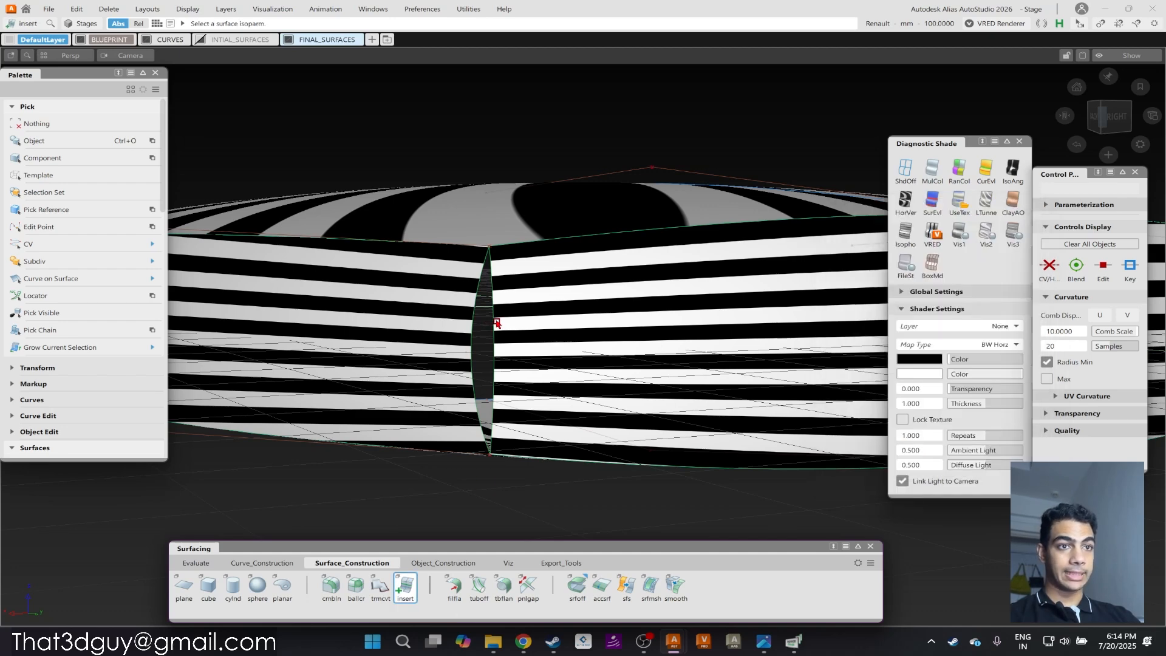
left_click(494, 323)
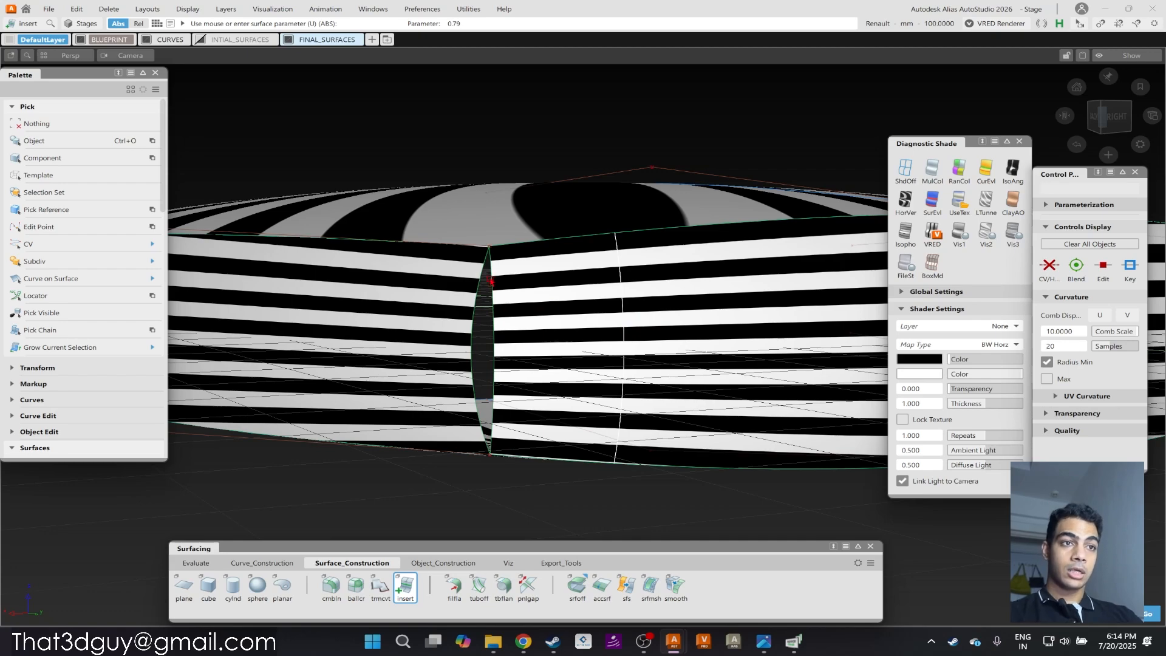
left_click_drag(725, 326, 624, 325, "alt+shift")
mouse_move(510, 333)
left_mouse_down("alt+shift")
mouse_move(531, 318)
mouse_move(450, 315)
mouse_move(482, 385)
mouse_move(611, 430)
mouse_move(646, 372)
mouse_move(495, 316)
left_mouse_up("alt+shift")
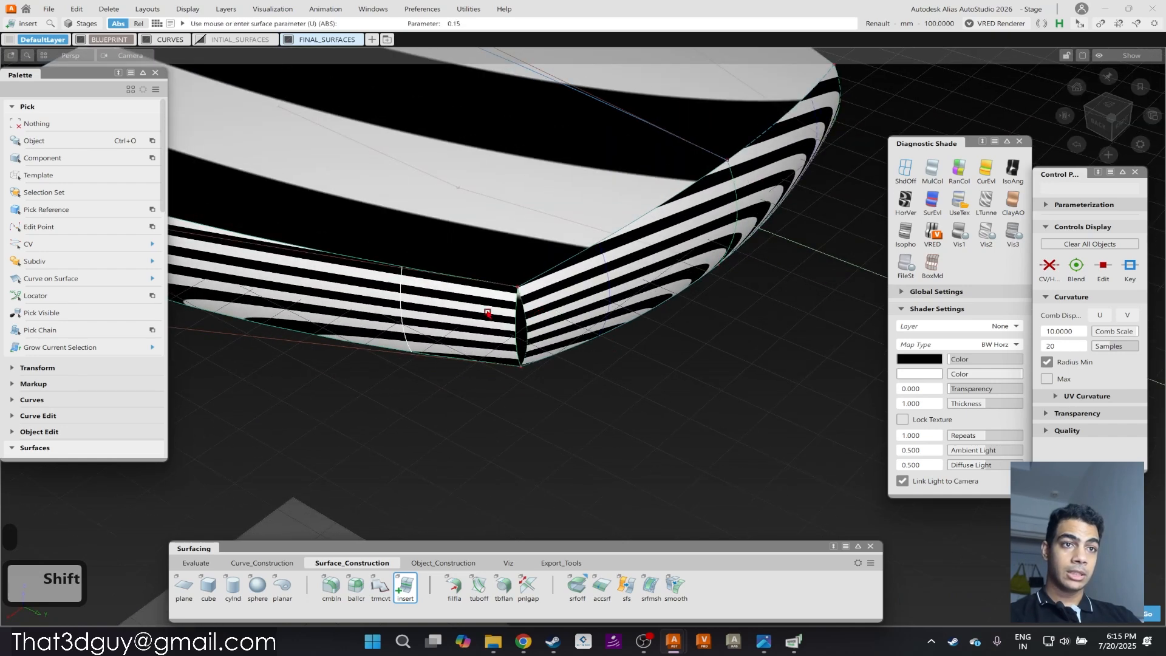
Cut the side and end skins back at the inserted isoparms, removing their portions at the corner.
left_click_drag(495, 253, 495, 337, "ctrl+shift")
left_click(350, 309)
left_click(351, 310)
key("space")
left_click(626, 278)
left_click(626, 278)
key("space")
Bridge the corner gap between the side and end skins with a Freeform Blend, using G2 Curvature on both sides.
left_click_drag(687, 297, 555, 300, "alt+shift")
left_click_drag(438, 307, 473, 307, "ctrl+shift")
left_click(431, 280)
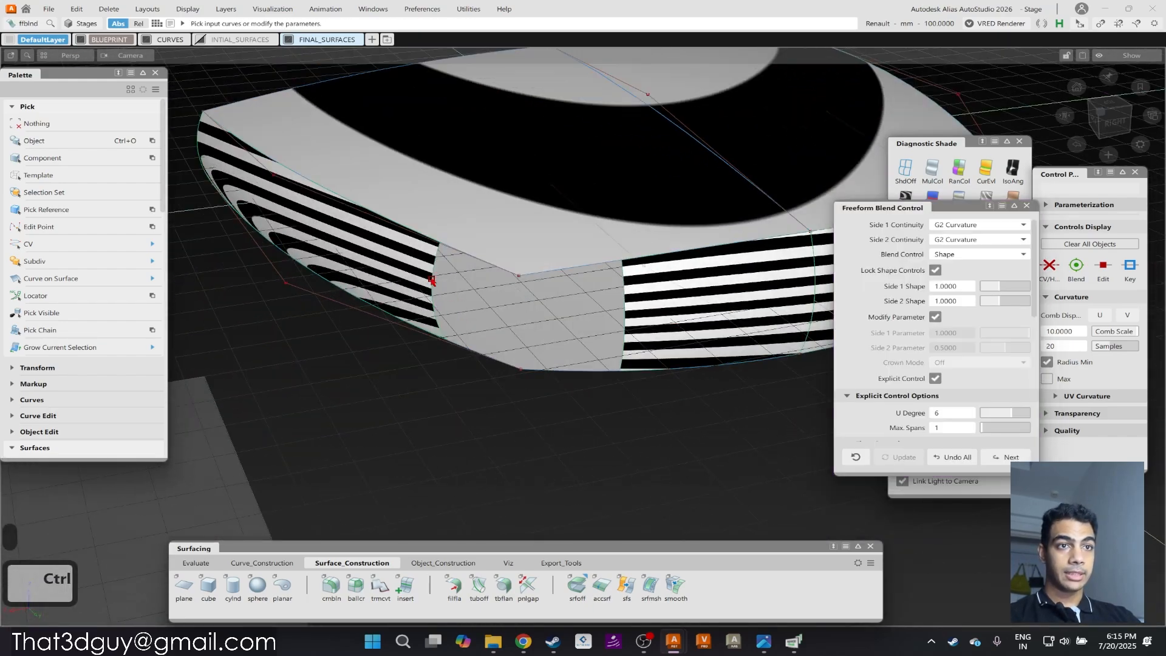
Examine the zebra highlight flow across the blended corner from several angles.
left_click_drag(463, 284, 358, 241, "alt+shift")
right_click_drag(595, 274, 638, 257, "alt+shift")
left_click_drag(607, 358, 635, 359, "ctrl+shift")
right_click_drag(635, 359, 768, 341, "alt+shift")
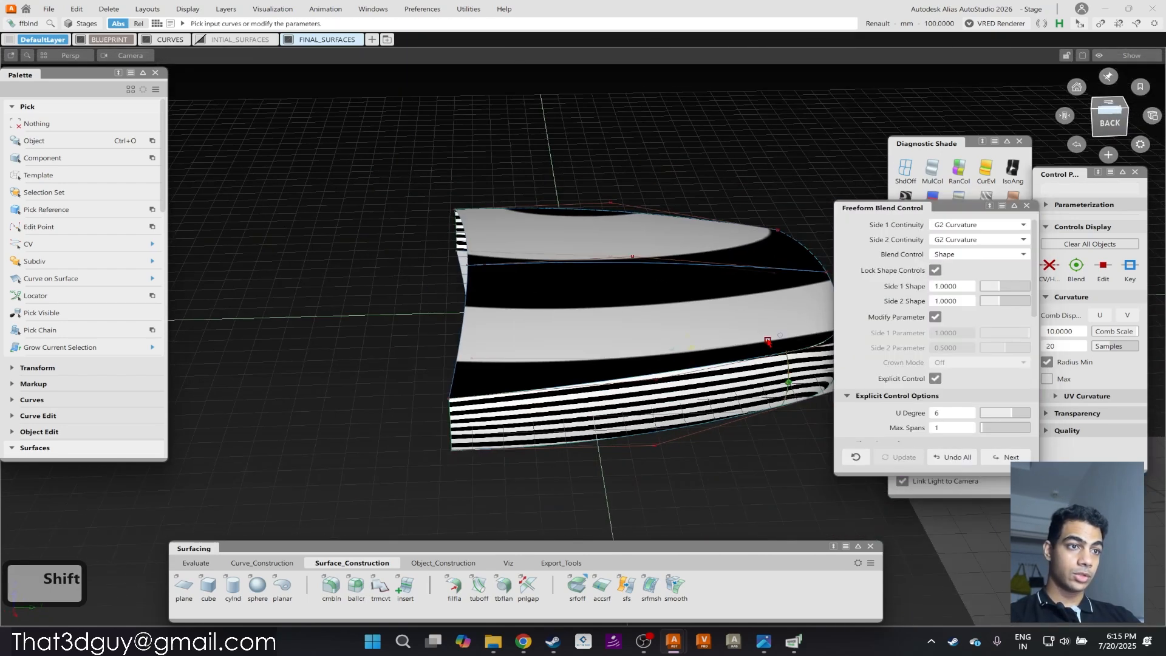
middle_click_drag(767, 341, 622, 386, "alt+shift")
right_click_drag(710, 369, 659, 365, "alt+shift")
left_click_drag(659, 364, 496, 324, "alt+shift")
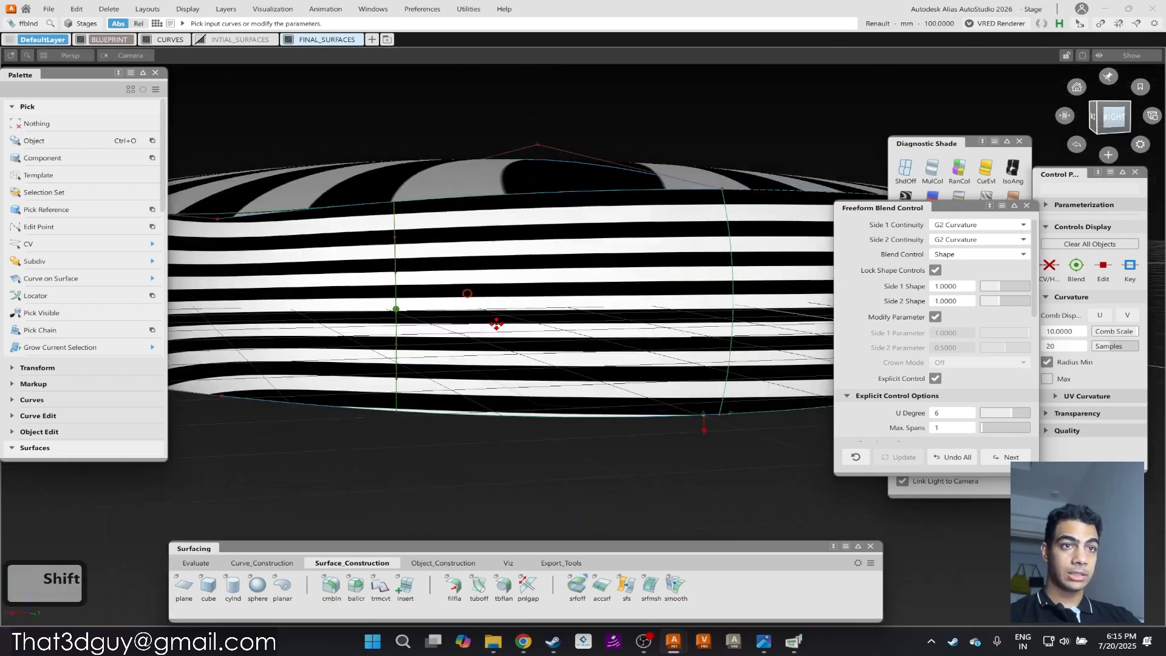
middle_click_drag(496, 324, 598, 394, "alt+shift")
left_click_drag(484, 388, 406, 269, "ctrl+shift")
left_click_drag(603, 302, 653, 368, "alt+shift")
Project the corner blend's upper edge onto the top surface with the Normal vector option and trim off the protruding corner.
left_click_drag(575, 222, 561, 277, "ctrl+shift")
left_click(510, 327)
left_click_drag(511, 331, 818, 323, "alt+shift")
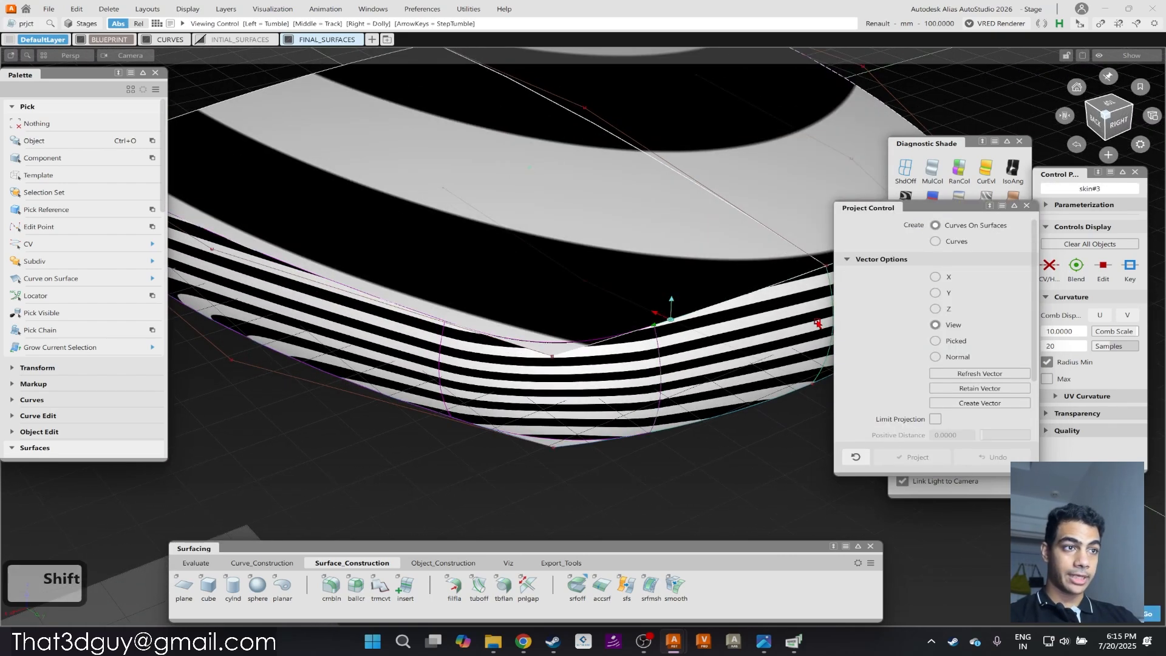
left_click(935, 357)
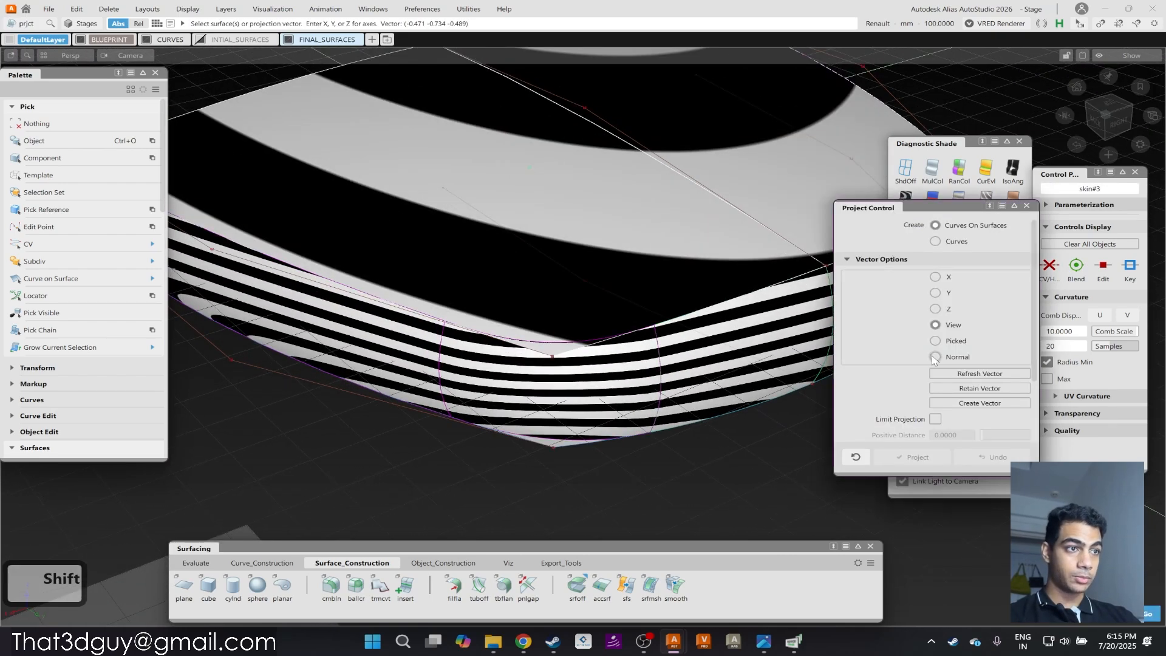
left_click(556, 346)
left_click_drag(650, 247, 646, 326, "ctrl+shift")
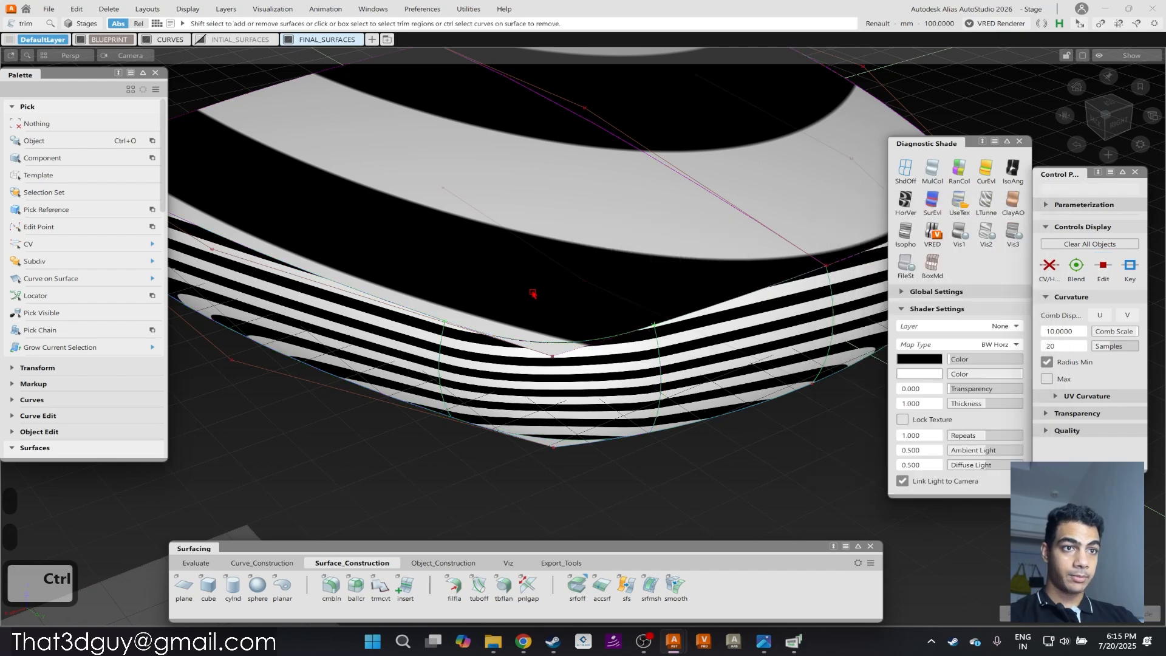
Project the corner blend's lower edge onto the bottom surface with the Normal option and trim off its protruding corner.
left_click_drag(631, 439, 598, 229, "alt+shift")
left_click_drag(586, 401, 559, 390, "alt+shift")
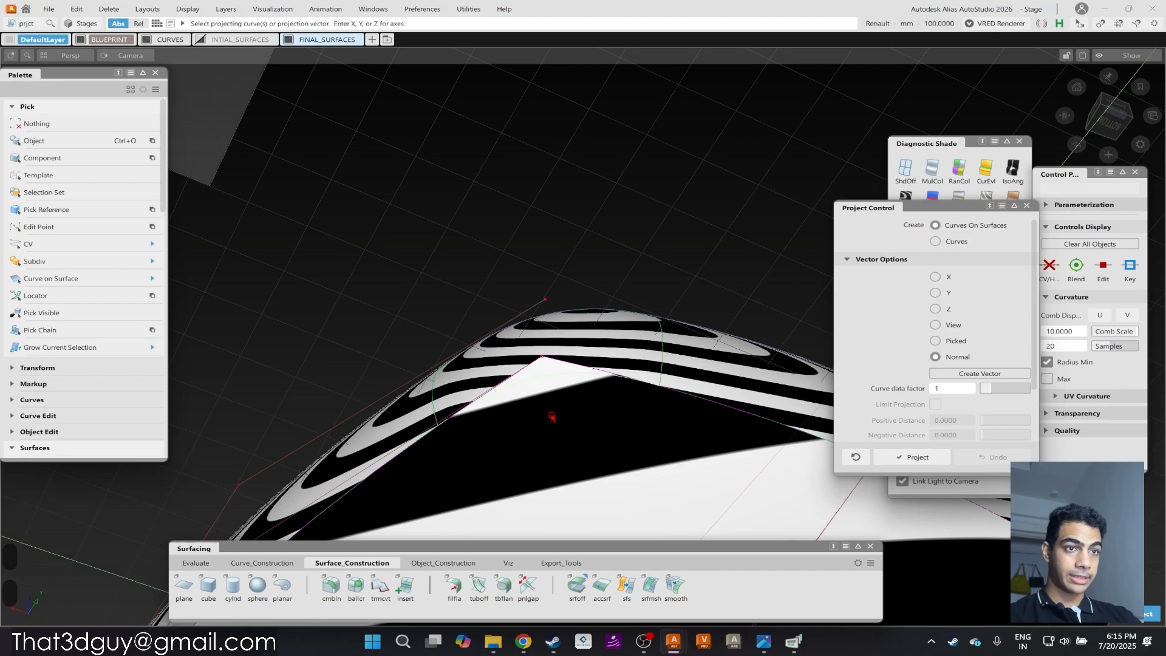
left_click_drag(598, 329, 534, 358, "ctrl+shift")
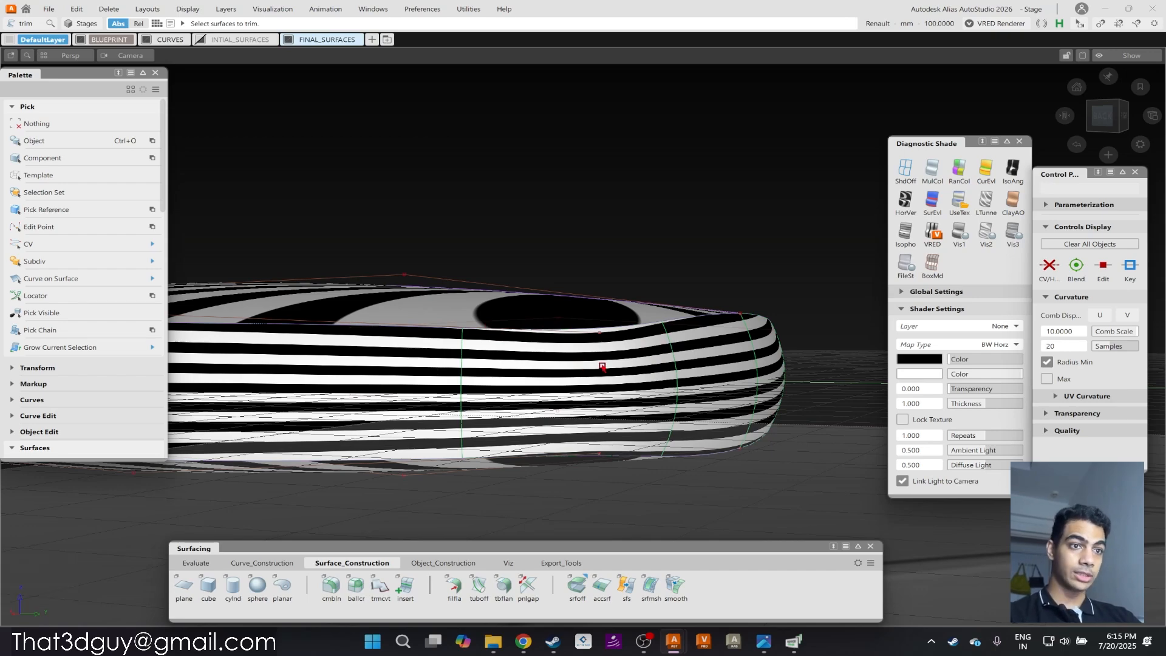
Assign the new corner blend surface to the FINAL_SURFACES layer.
left_click_drag(622, 393, 442, 382, "alt")
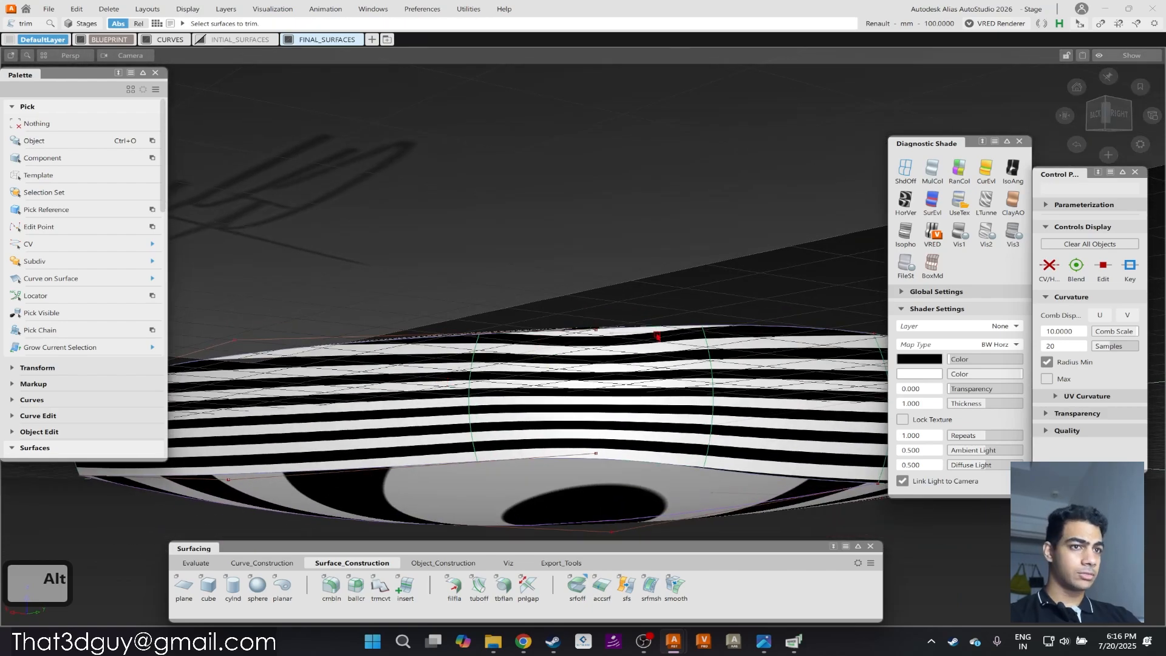
mouse_move(539, 356)
left_mouse_down("alt+shift")
mouse_move(754, 403)
mouse_move(544, 331)
mouse_move(345, 377)
mouse_move(458, 340)
mouse_move(613, 425)
mouse_move(559, 366)
mouse_move(608, 319)
mouse_move(593, 359)
mouse_move(583, 322)
mouse_move(552, 385)
mouse_move(486, 399)
left_mouse_up("alt+shift")
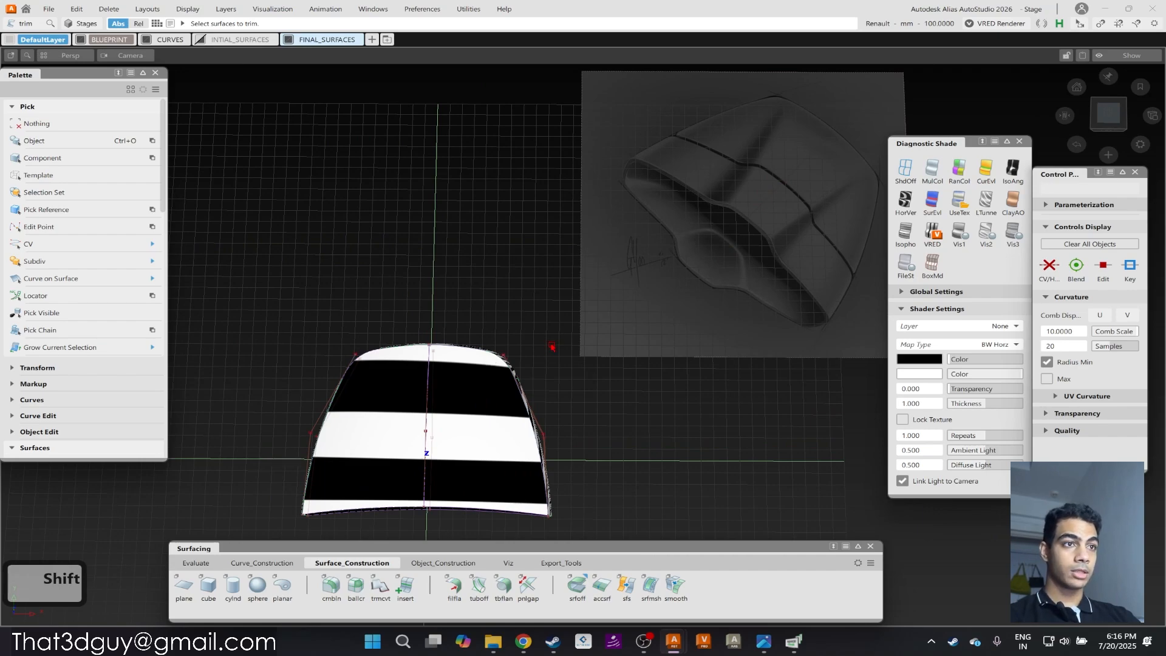
left_click_drag(390, 427, 297, 353, "alt+shift")
left_click_drag(521, 410, 590, 448, "alt+shift")
left_click_drag(522, 354, 707, 421, "alt+shift")
right_click(316, 39)
left_click(359, 51)
Compare the form with the reference sketch and pick the curve along the top surface's centreline.
left_click_drag(771, 351, 261, 425, "alt+shift")
right_click_drag(653, 385, 563, 359, "alt+shift")
left_click_drag(562, 359, 476, 393, "alt+shift")
left_click_drag(657, 325, 537, 141, "alt+shift")
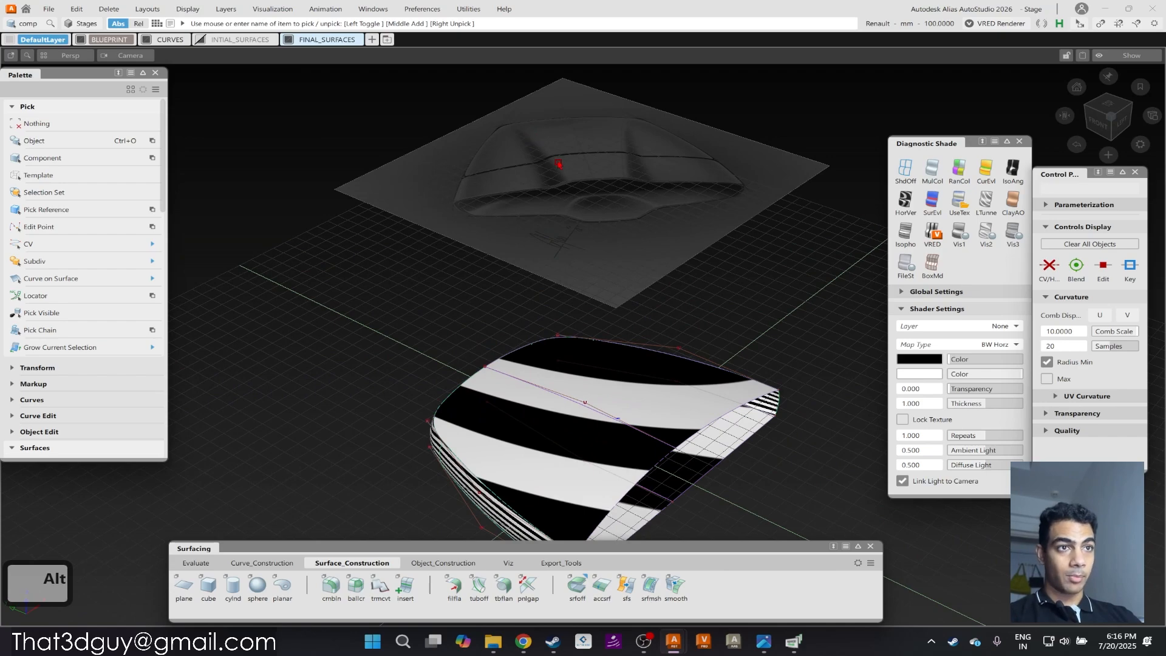
left_click_drag(585, 411, 632, 408, "alt+shift")
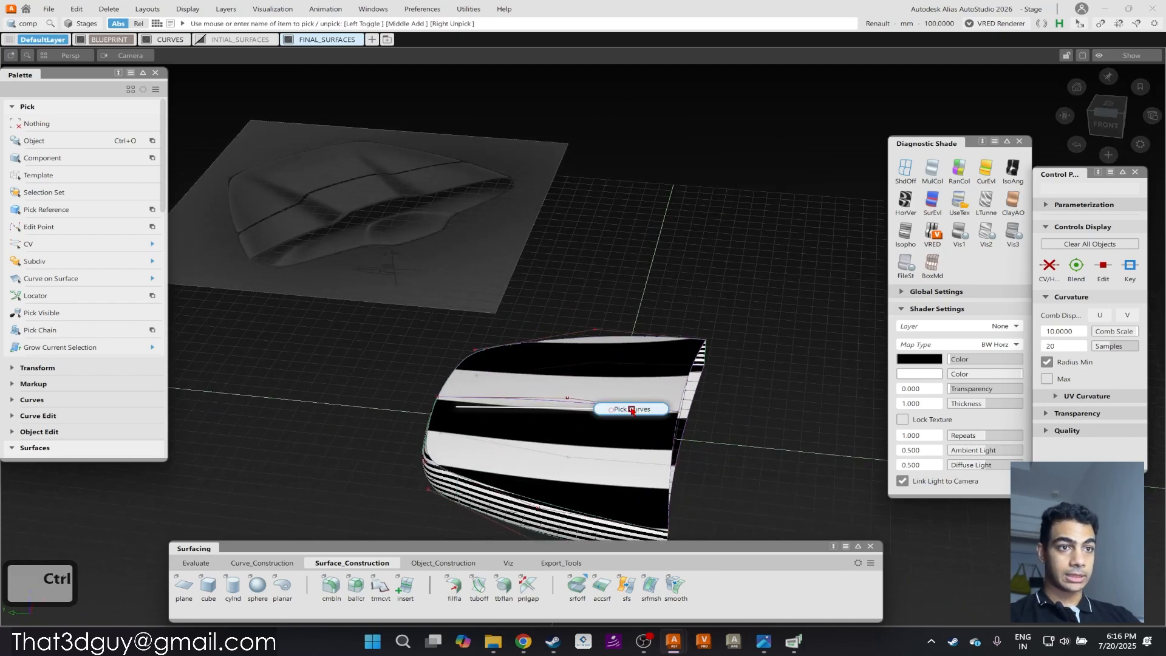
left_click(566, 399)
right_click_drag(620, 371, 658, 317, "alt+shift")
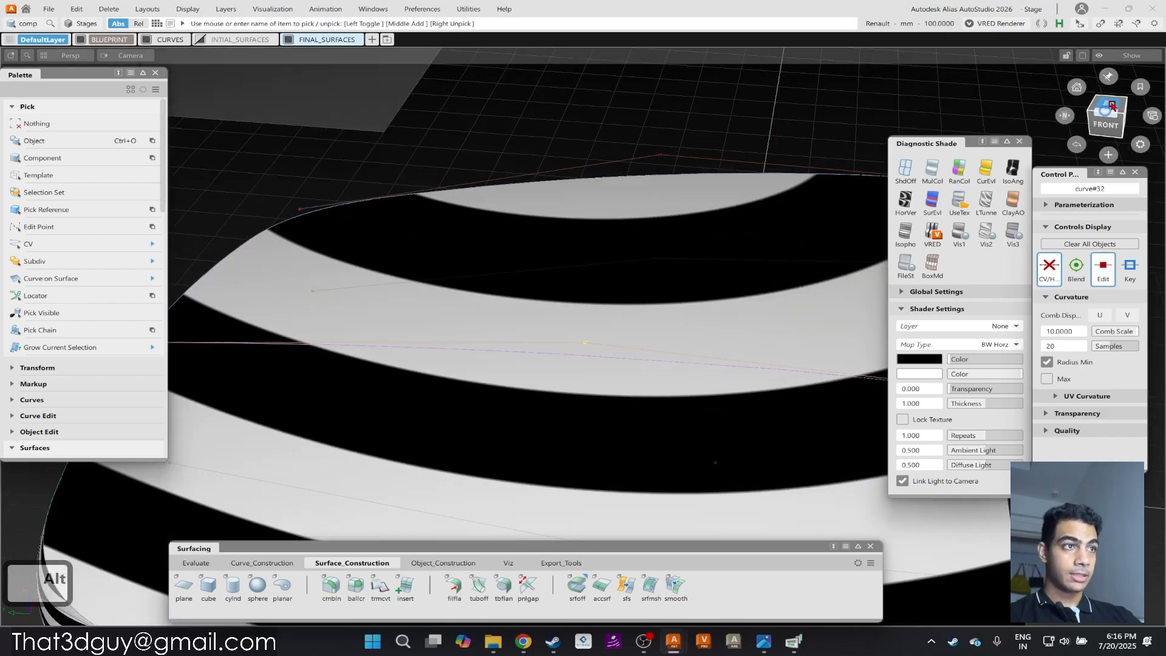
Show the model in the orthographic top view with diagnostic shading turned off.
left_click(1106, 123)
middle_click_drag(626, 353, 768, 289, "alt+shift")
mouse_move(589, 338)
left_mouse_down("alt+shift")
mouse_move(650, 331)
mouse_move(226, 437)
mouse_move(483, 399)
mouse_move(455, 344)
left_mouse_up("alt+shift")
right_click_drag(388, 352, 419, 336, "alt+shift")
left_click_drag(419, 335, 428, 359, "alt+shift")
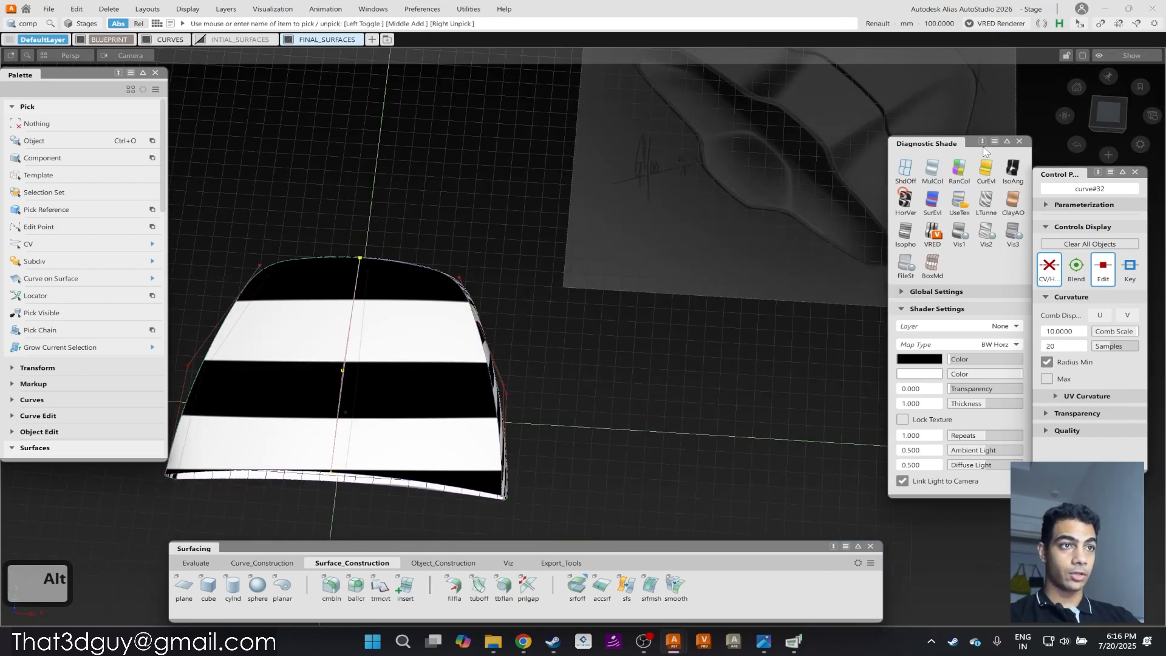
left_click(1100, 117)
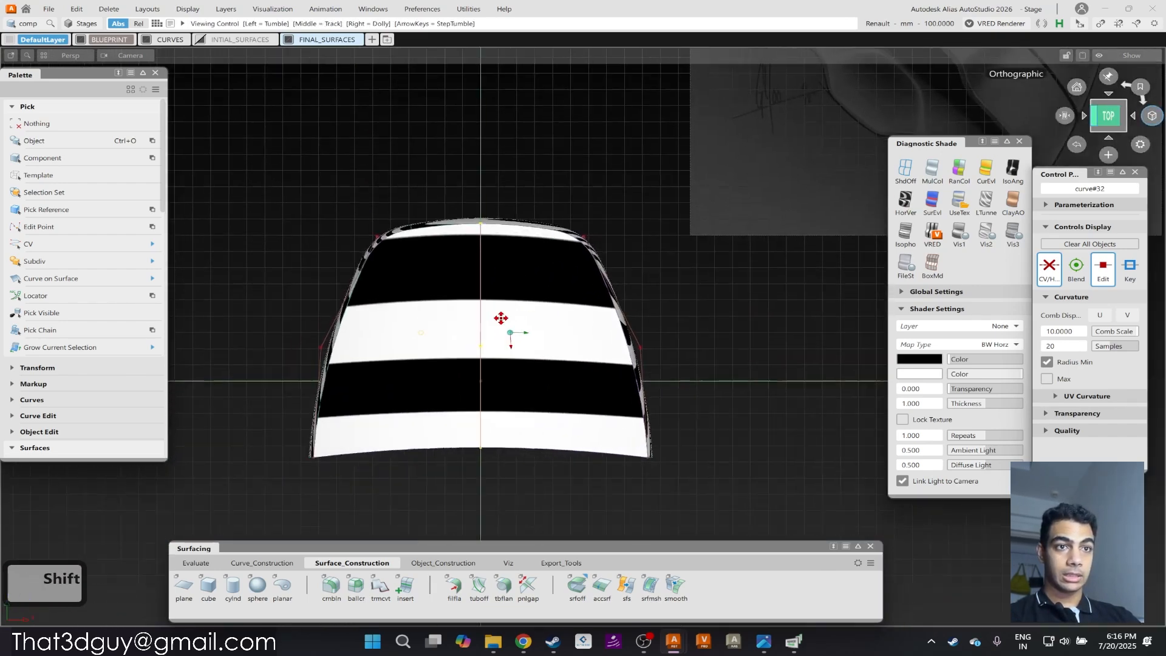
left_click(196, 563)
left_click(405, 585)
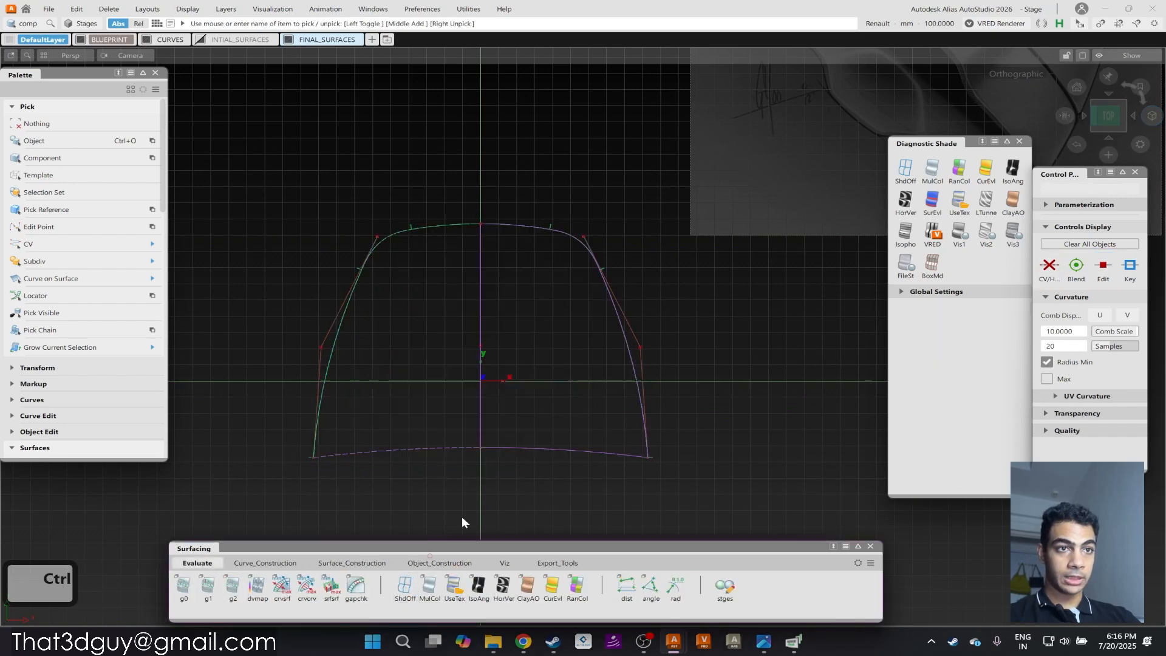
Draw a two-point edit point curve from the lower outline edge on the positive X half to about X 483, Y 732.
left_click_drag(543, 209, 556, 278, "ctrl+shift")
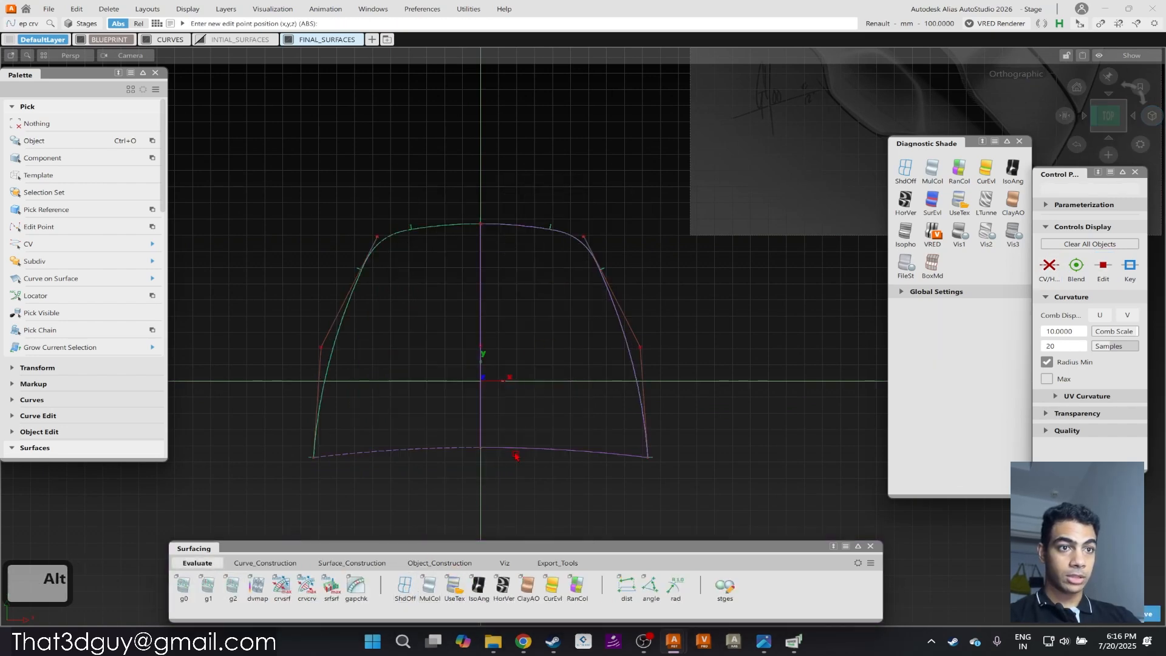
right_click_drag(616, 379, 659, 331, "alt")
middle_click_drag(659, 331, 551, 391, "alt")
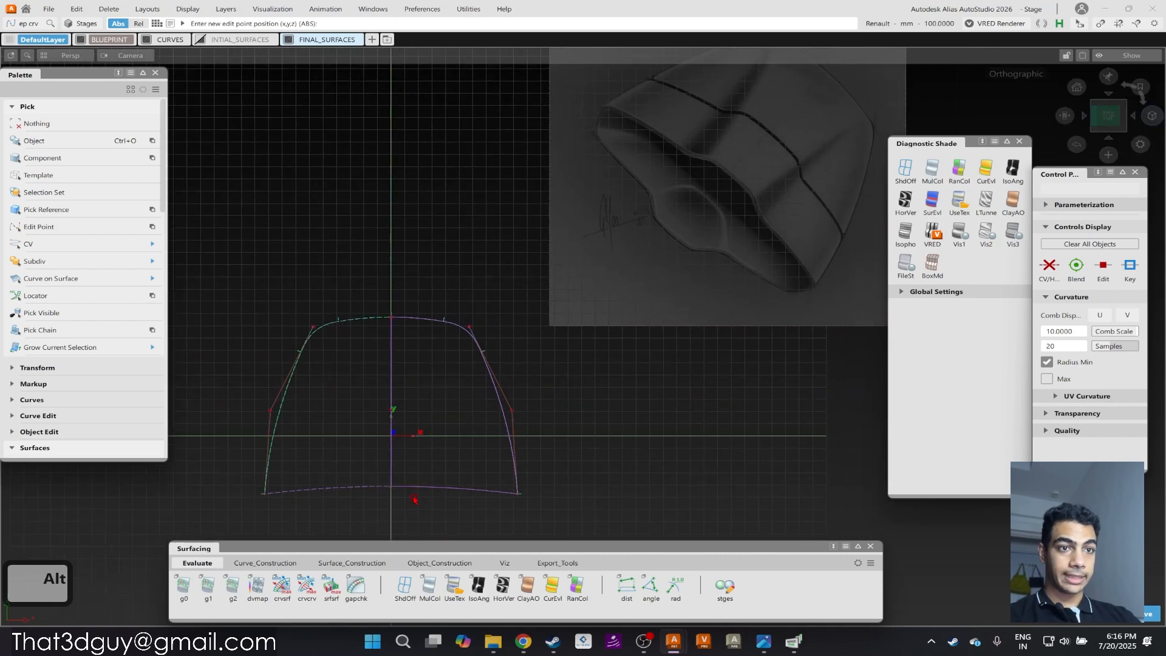
left_click(432, 487)
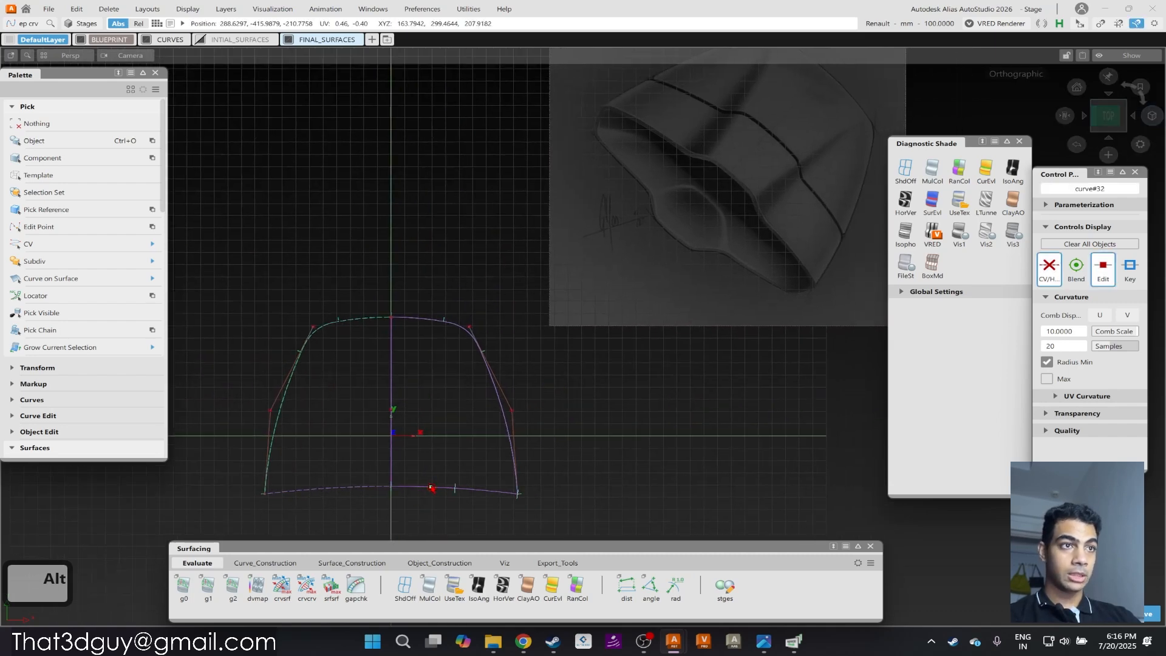
left_click_drag(435, 489, 432, 489)
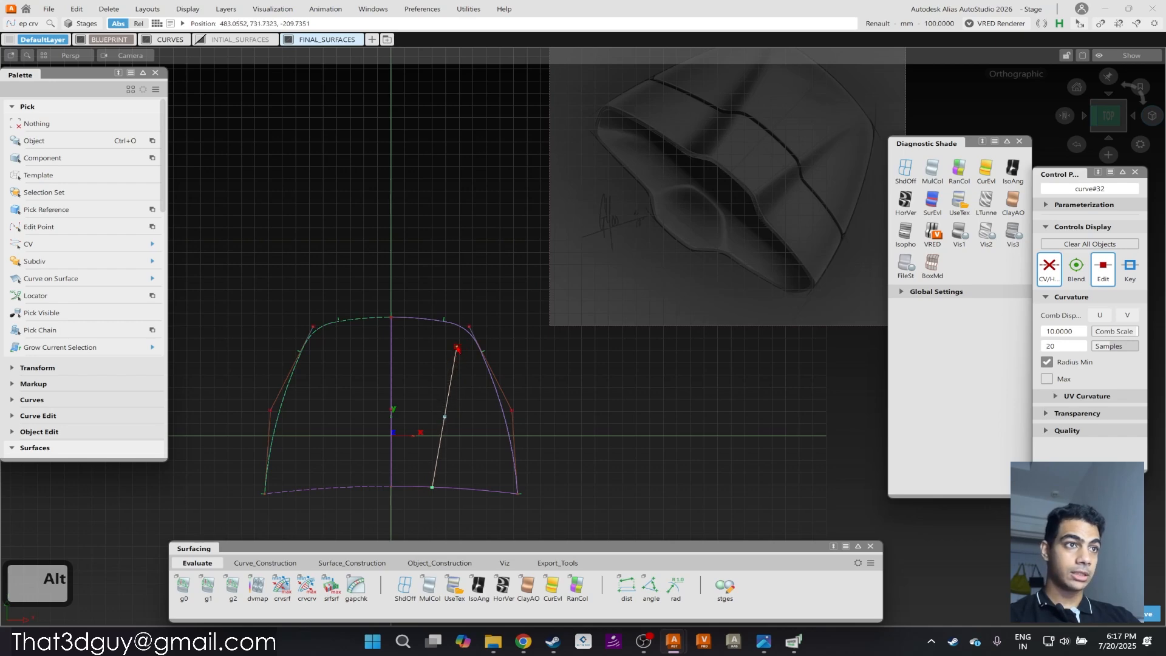
Move the side curve's middle CV about 20 mm along X toward the centreline to bow the curve inward.
left_click_drag(437, 468, 477, 372, "ctrl+shift")
mouse_move(416, 452)
left_mouse_down("ctrl+shift")
mouse_move(469, 403)
mouse_move(468, 443)
left_mouse_up("ctrl+shift")
right_click_drag(469, 444, 469, 420, "ctrl+shift")
middle_click_drag(469, 419, 466, 421)
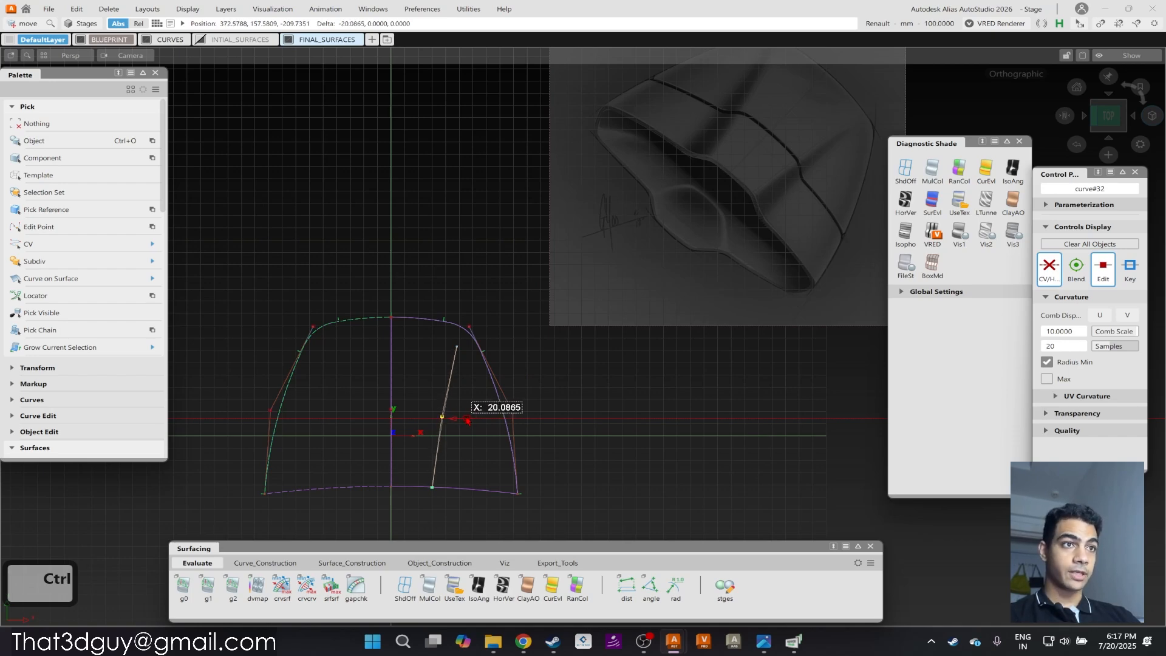
middle_click_drag(467, 419, 468, 420)
left_click_drag(458, 460, 498, 376, "ctrl+shift")
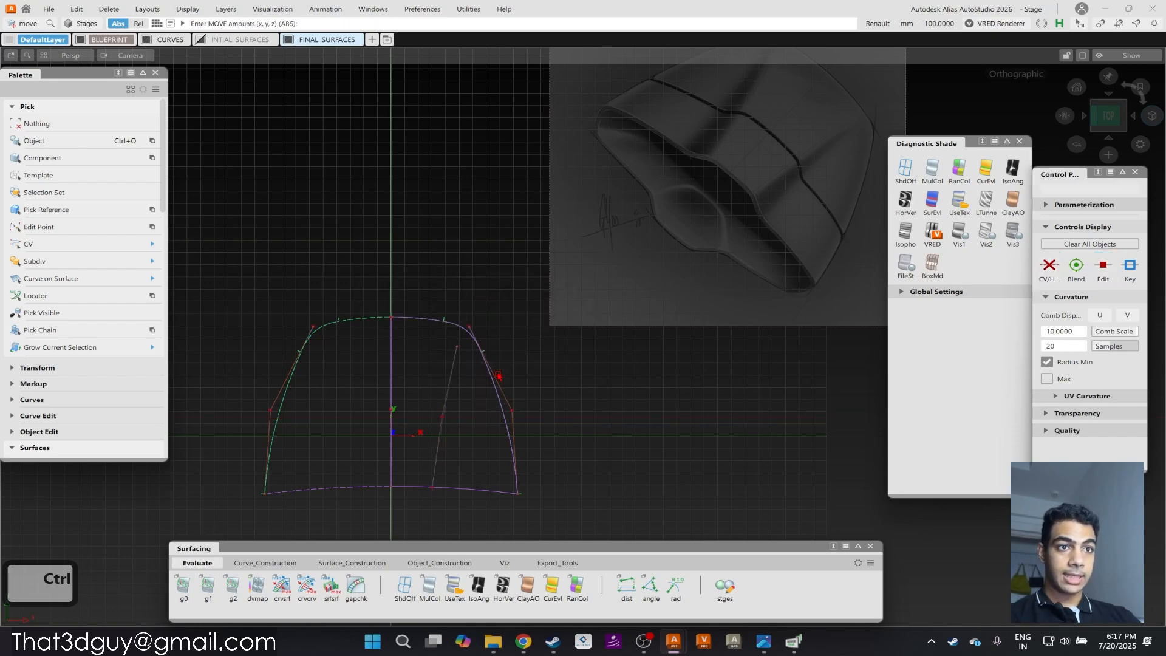
Draw a curve from the side curve's upper end to the centreline and raise its inner CVs about 53.6 mm along Y.
left_click(450, 352, "ctrl")
middle_click_drag(435, 349, 391, 345)
mouse_move(401, 344)
left_mouse_down("ctrl+shift")
mouse_move(351, 388)
mouse_move(382, 342)
mouse_move(433, 354)
left_mouse_up("ctrl+shift")
right_click_drag(424, 413, 424, 385, "ctrl+shift")
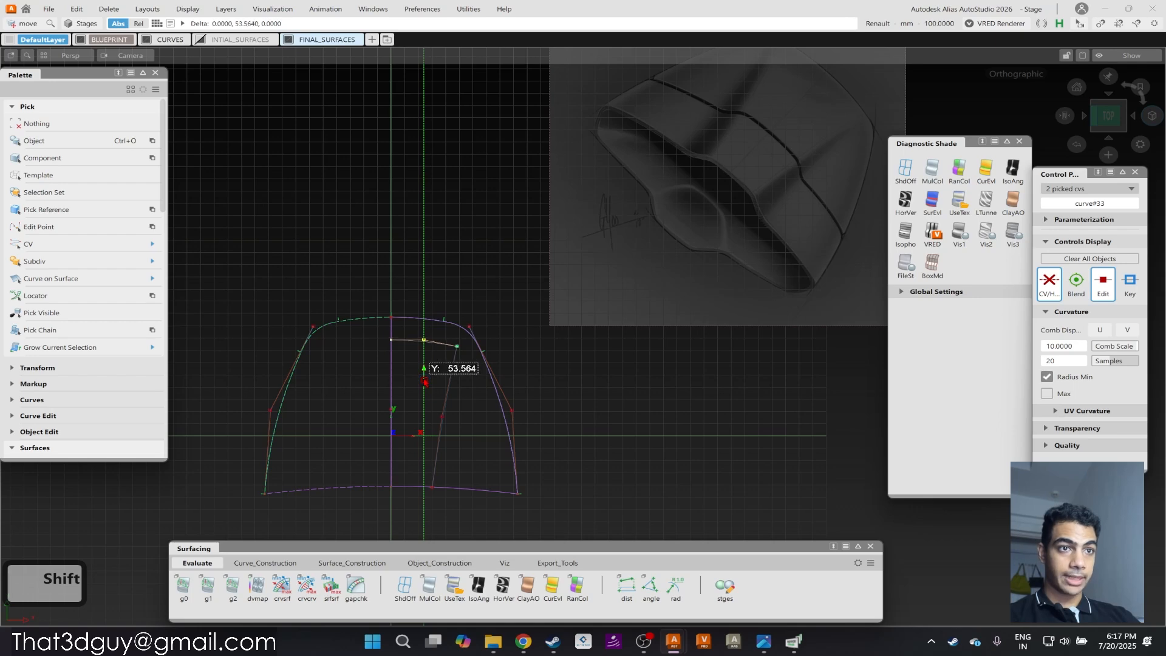
right_click_drag(424, 381, 425, 382)
left_click_drag(435, 391, 386, 395, "ctrl+shift")
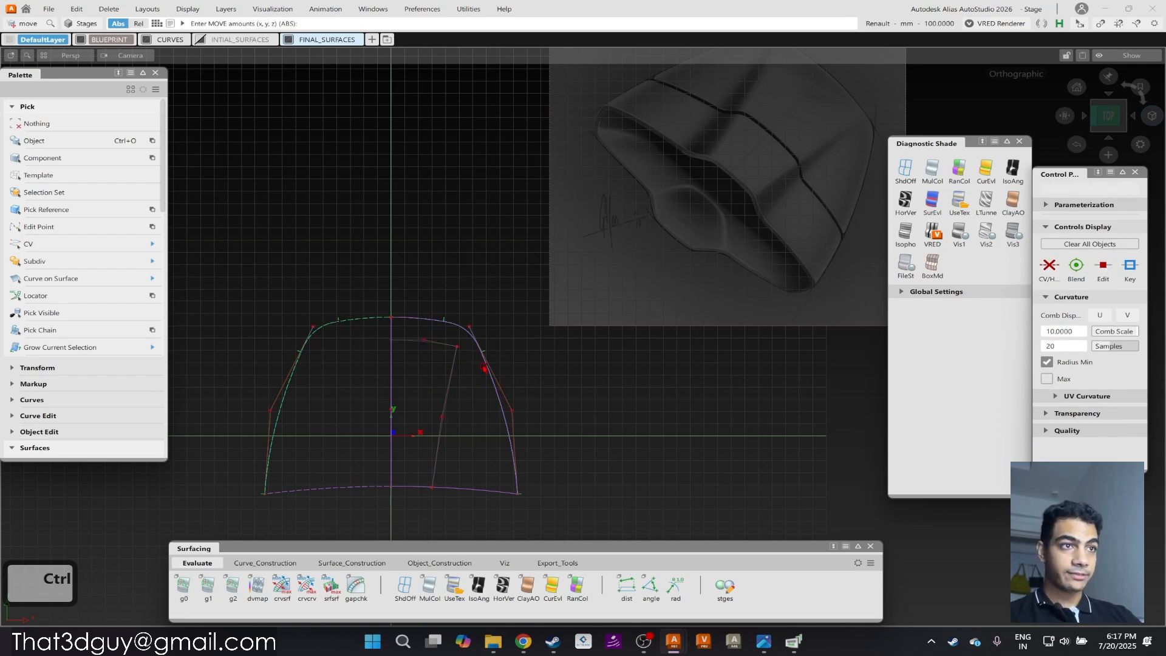
Shorten the side curve slightly at its upper end with Extend.
left_click_drag(440, 346, 440, 348, "ctrl+shift")
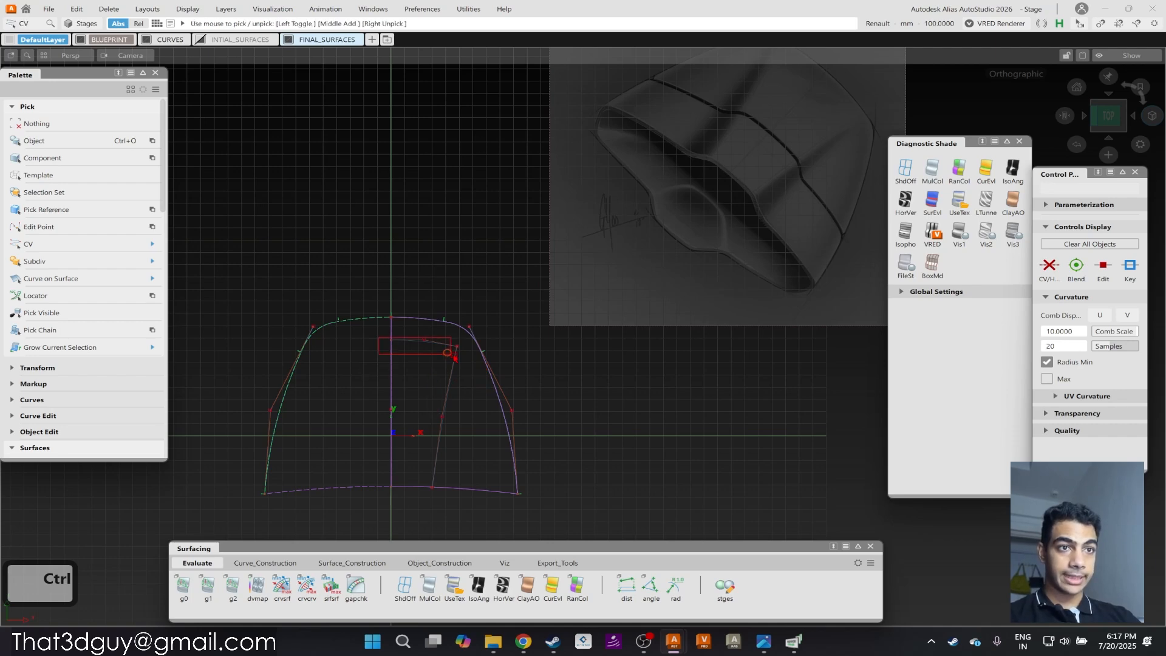
left_click_drag(439, 434, 418, 566, "ctrl+shift")
middle_click_drag(430, 470, 448, 457, "ctrl+shift")
left_click(455, 354)
left_click_drag(456, 350, 445, 443)
Move the upper cross curve down along Y and adjust the side curve's upper end with Extend to meet it.
left_click_drag(349, 390, 491, 381, "ctrl+shift")
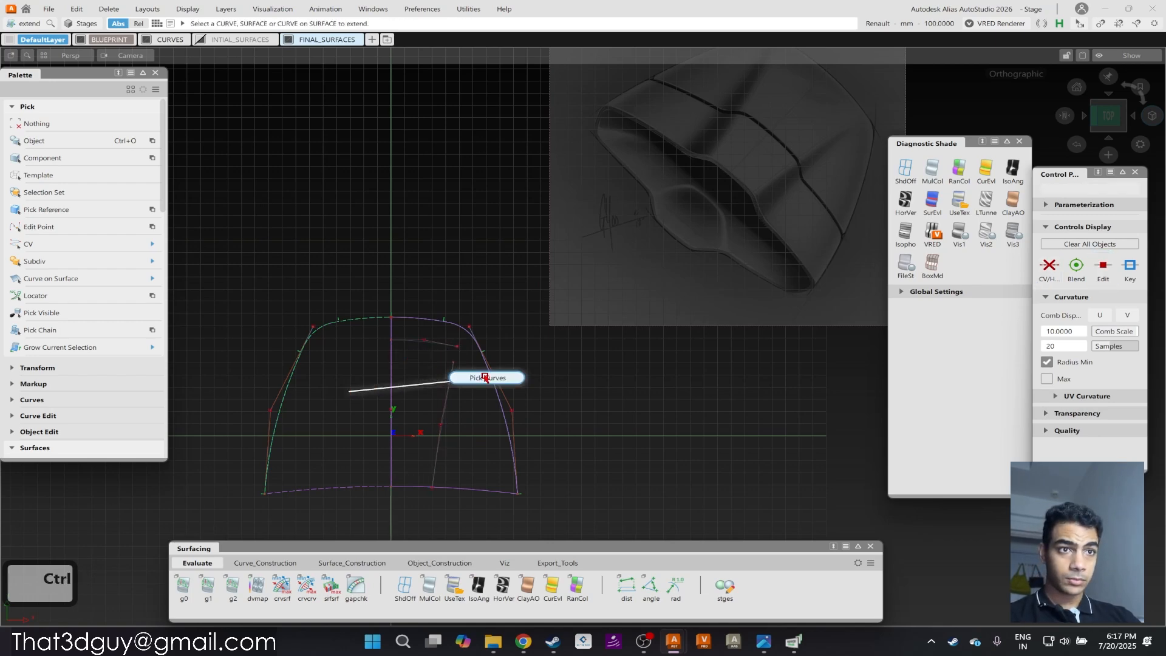
left_click(425, 340)
middle_click_drag(456, 362, 453, 358, "ctrl+shift")
right_click_drag(439, 371, 439, 421)
key("shift+alt")
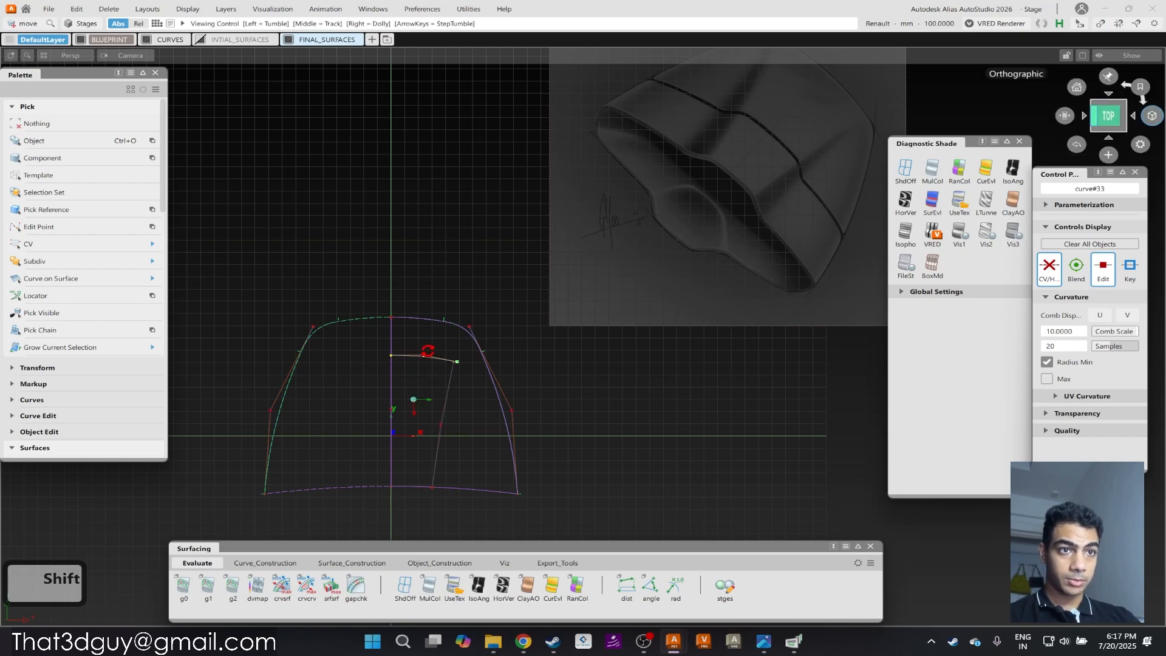
right_click_drag(428, 353, 515, 317, "alt+shift")
left_click_drag(486, 382, 460, 384, "ctrl+shift")
left_click(484, 374)
right_click_drag(476, 366, 542, 307, "alt+shift")
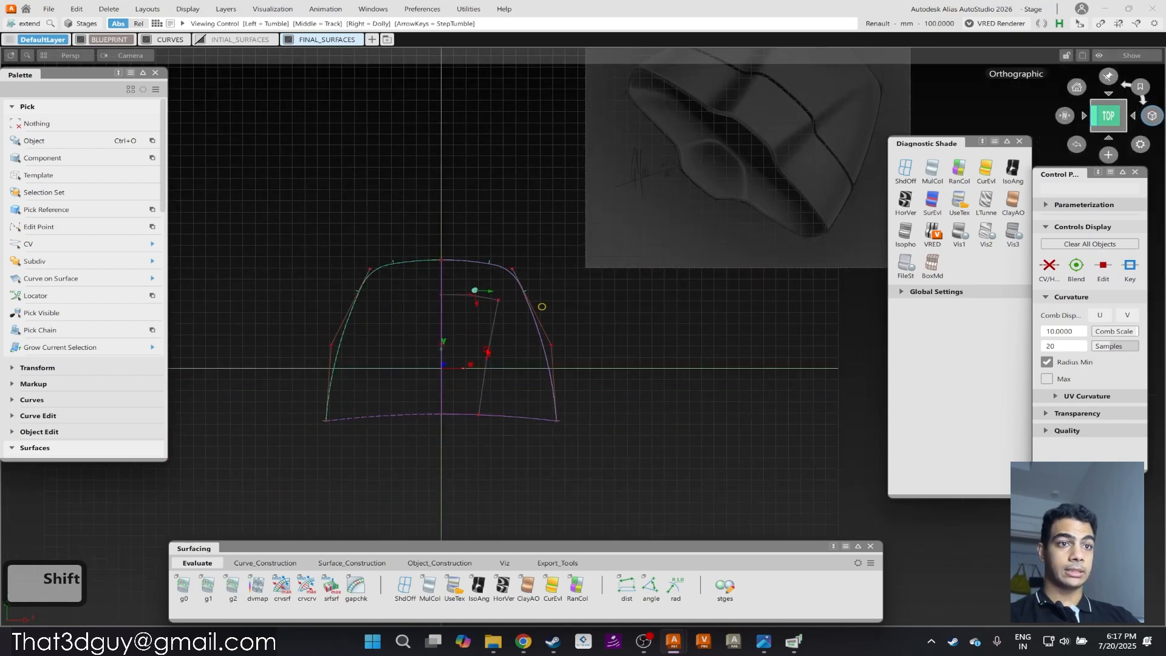
Project the side and cross curves onto the top surface as curves on surface, using the View vector.
left_click_drag(391, 362, 524, 341, "ctrl+shift")
middle_click_drag(481, 276, 472, 332, "ctrl+shift")
left_click(544, 341)
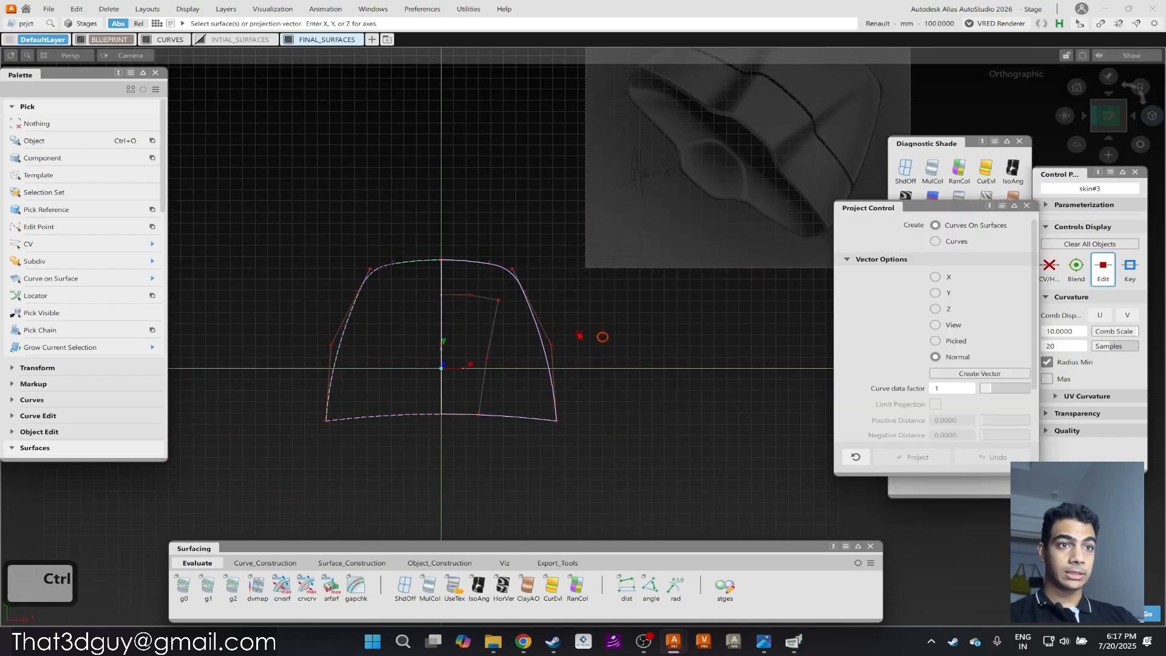
left_click(952, 325)
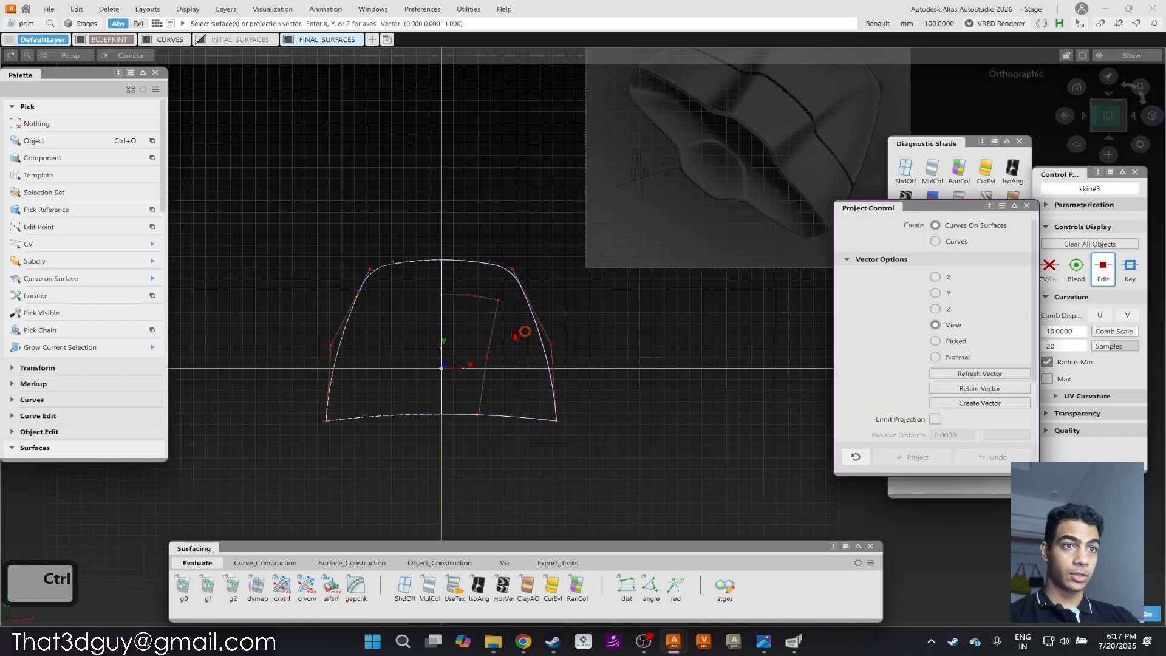
left_click(493, 336)
left_click(483, 293)
key("space")
Try to trim the top surface along the projected curves.
mouse_move(608, 226)
middle_mouse_down("ctrl+shift")
mouse_move(608, 308)
mouse_move(636, 266)
middle_mouse_up("ctrl+shift")
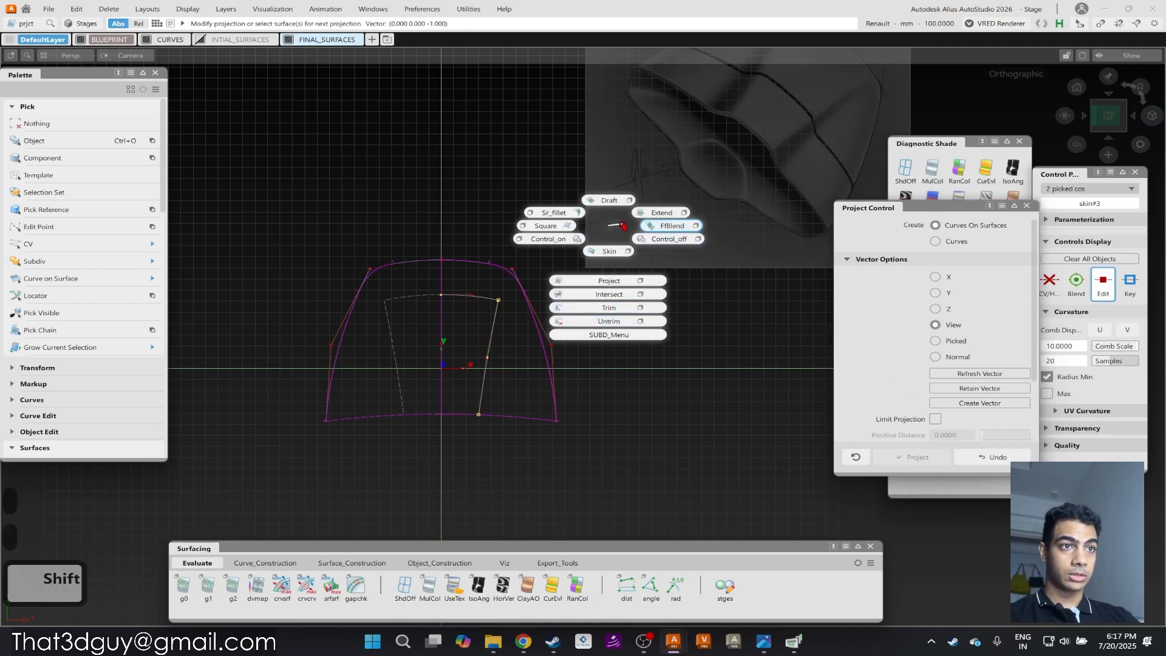
middle_click_drag(623, 226, 605, 240, "ctrl+shift")
left_click(352, 563)
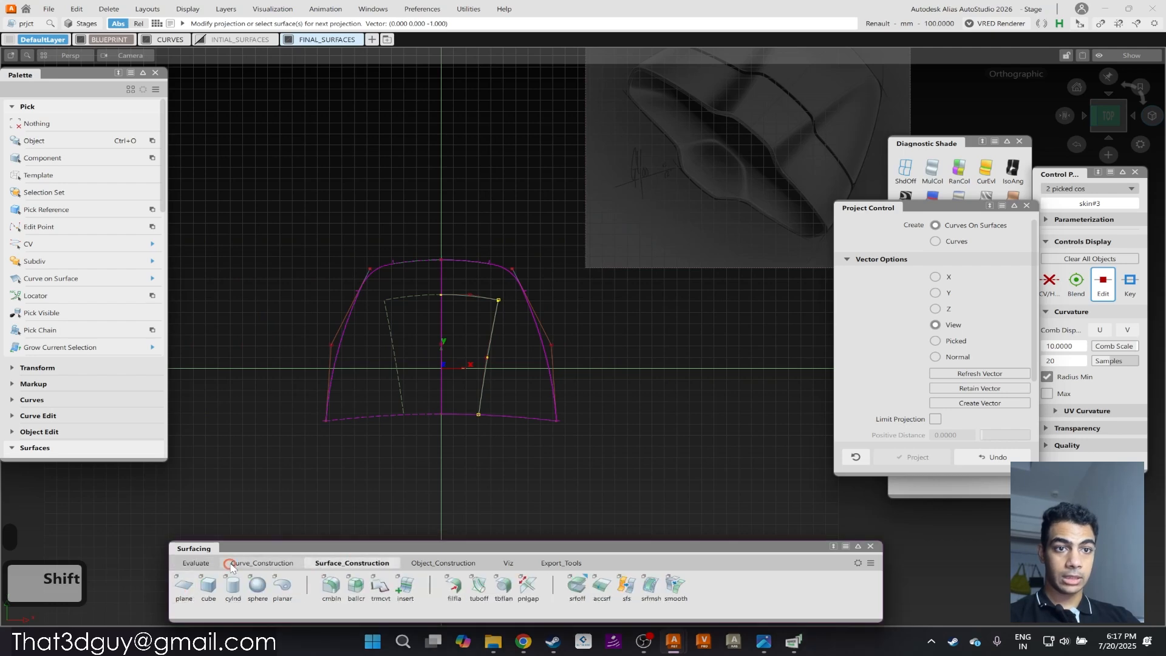
mouse_move(534, 207)
right_mouse_down("ctrl+shift")
mouse_move(530, 301)
mouse_move(534, 280)
right_mouse_up("ctrl+shift")
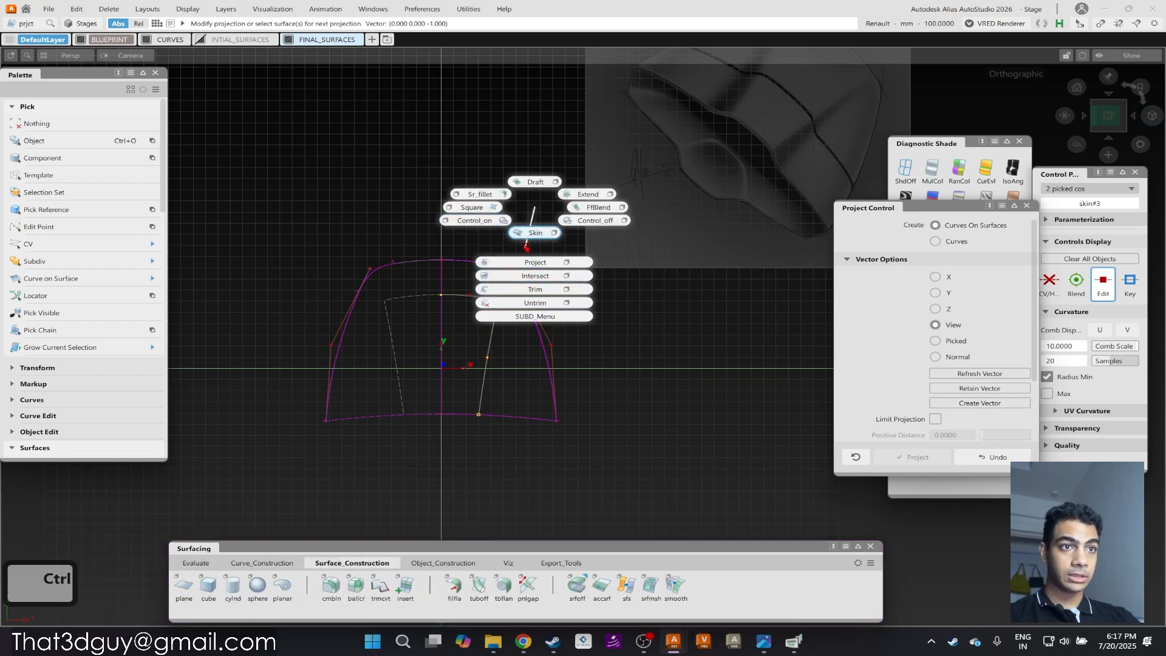
left_click(528, 289)
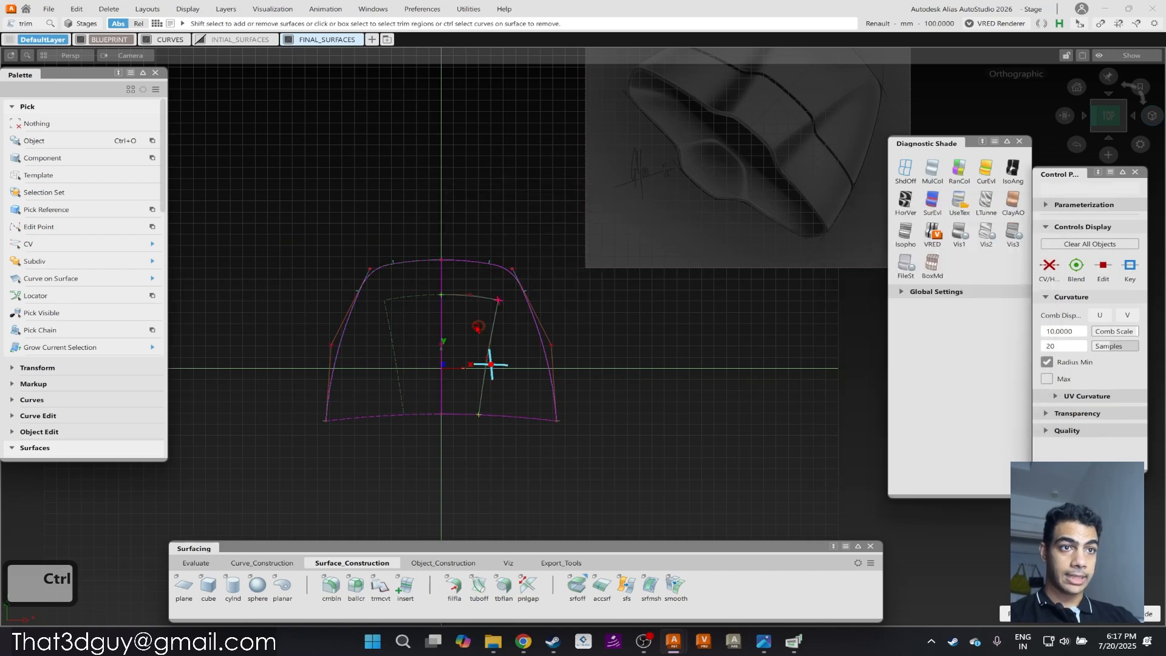
Extend the side curve and the cross curve slightly past their shared upper corner so that they overlap.
scroll(575, 190, "up", 5)
middle_click_drag(677, 216, 552, 304, "alt+shift")
right_click_drag(552, 303, 582, 299, "alt+shift")
left_click_drag(536, 403, 581, 386, "ctrl+shift")
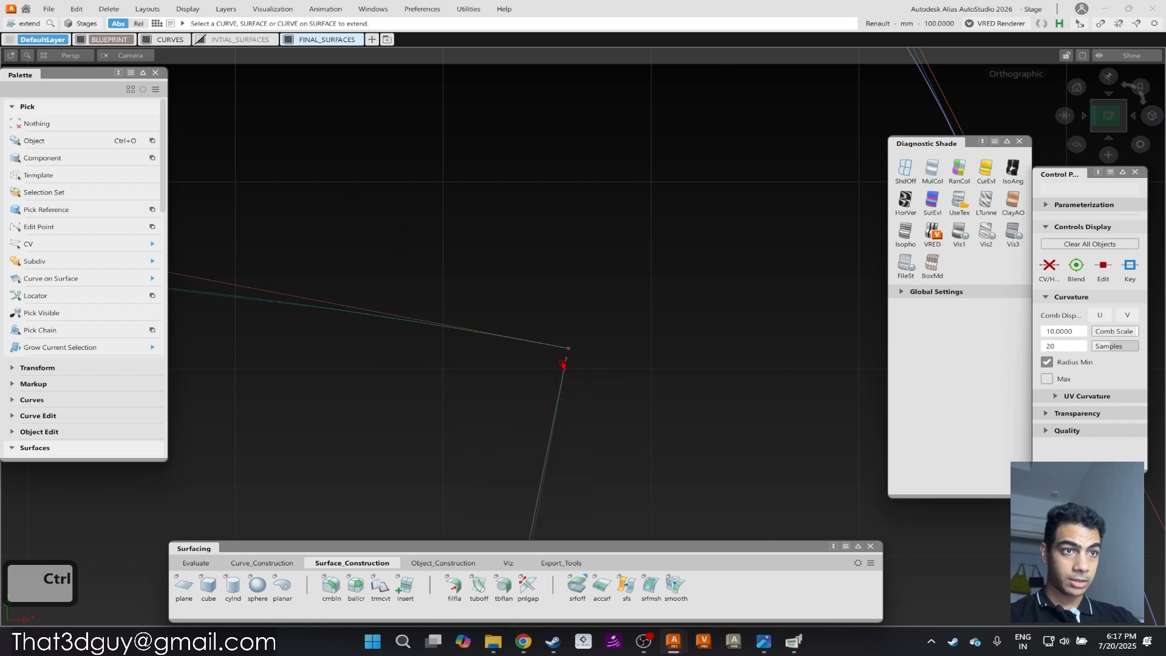
left_click(568, 363)
left_click(587, 369)
left_click_drag(567, 359, 571, 331)
left_click_drag(553, 371, 573, 293, "ctrl+shift")
right_click_drag(526, 341, 550, 343, "ctrl+shift")
left_click(549, 343)
left_click(573, 351)
left_click_drag(570, 350, 587, 354)
Divide the top surface along the projected curves with Trim, picking the inner region.
right_click_drag(592, 358, 529, 358, "alt+shift")
middle_click_drag(529, 358, 716, 331, "alt+shift")
right_click_drag(716, 330, 659, 340, "alt+shift")
right_click_drag(644, 301, 647, 312, "ctrl+shift")
right_click_drag(640, 383, 639, 384, "ctrl+shift")
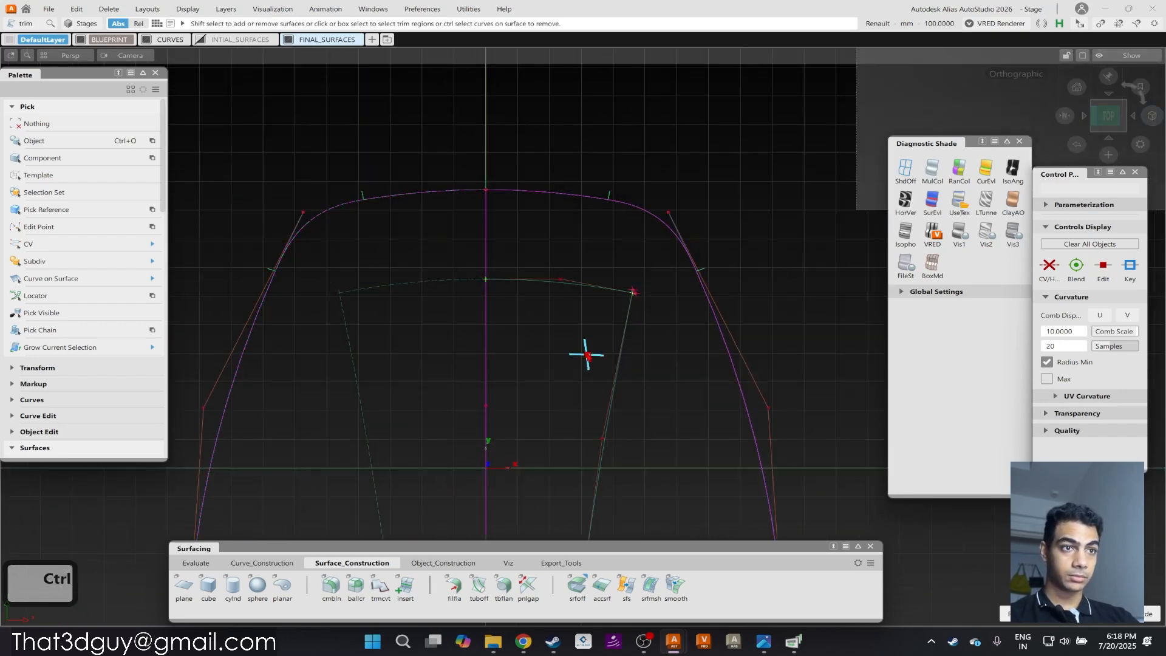
left_click(1149, 620)
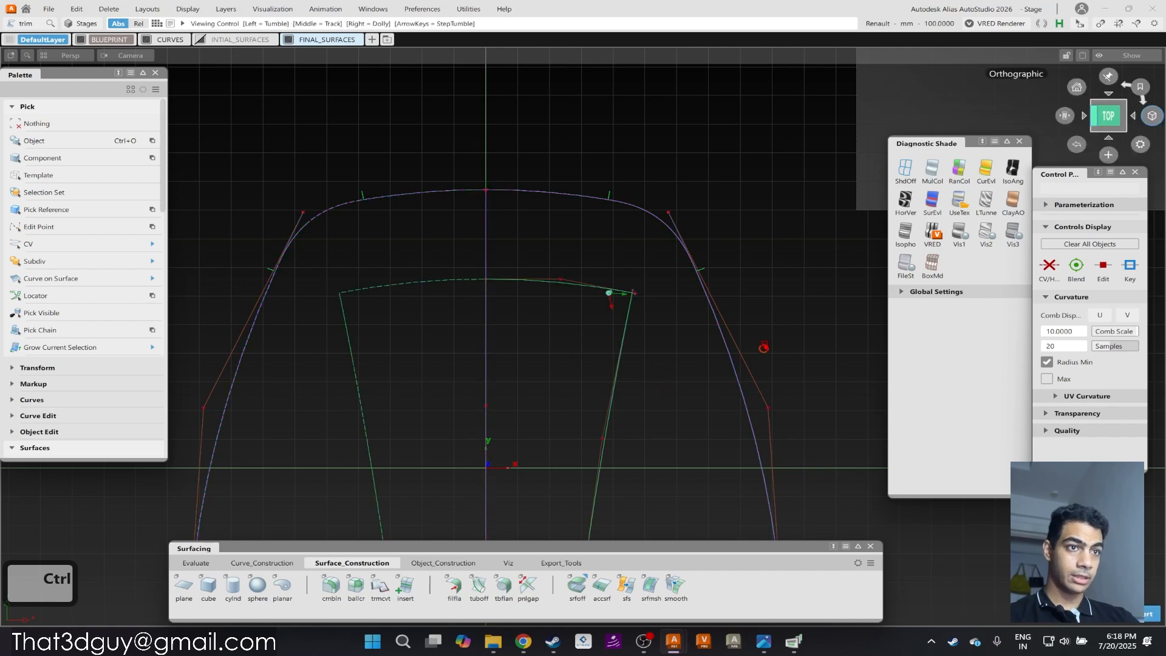
Convert the divided inner panel to an untrimmed surface with Trim Convert.
right_click_drag(763, 363, 737, 372, "alt+shift")
middle_click_drag(737, 371, 736, 284, "alt+shift")
right_click_drag(630, 294, 629, 442, "ctrl+shift")
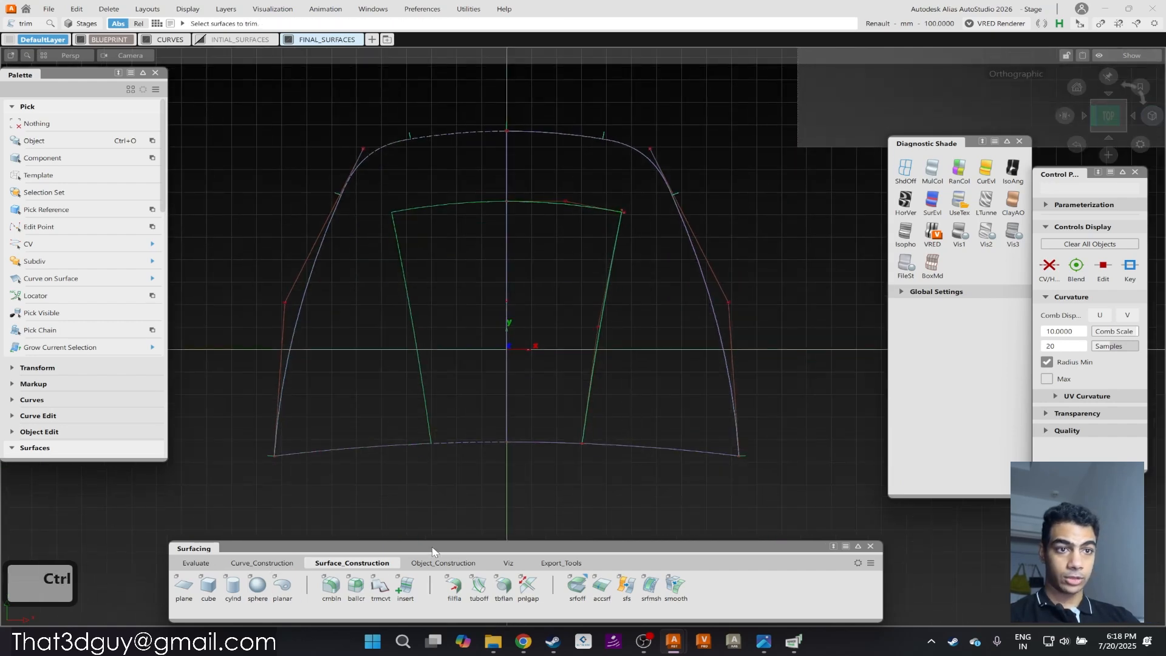
left_click(443, 562)
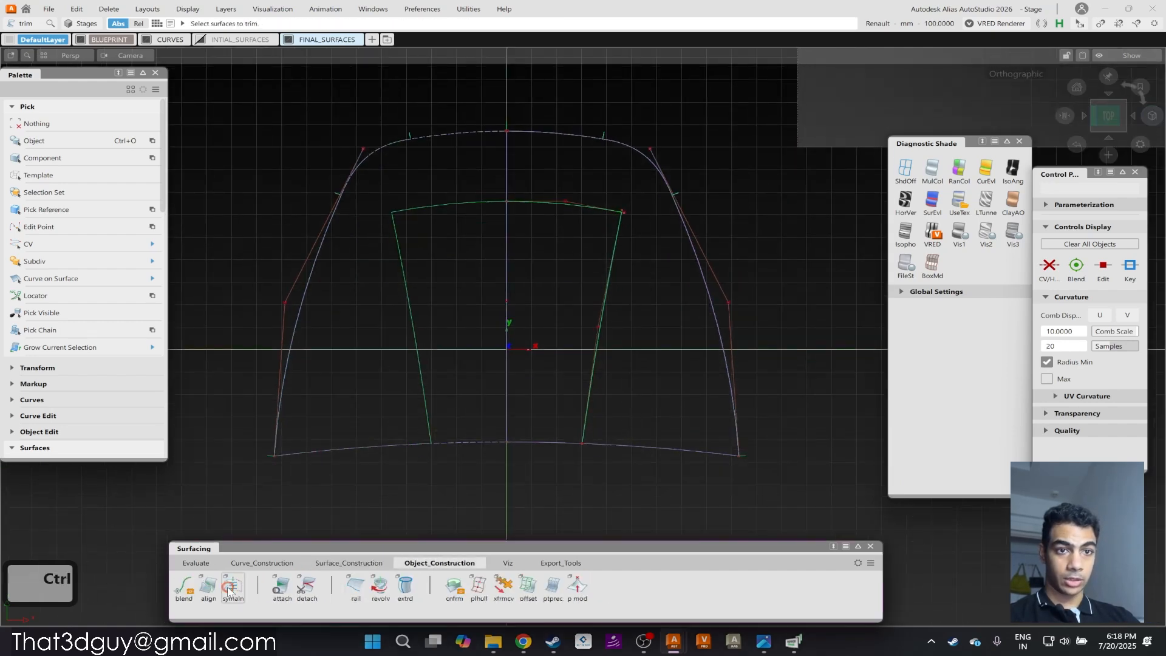
left_click(344, 563)
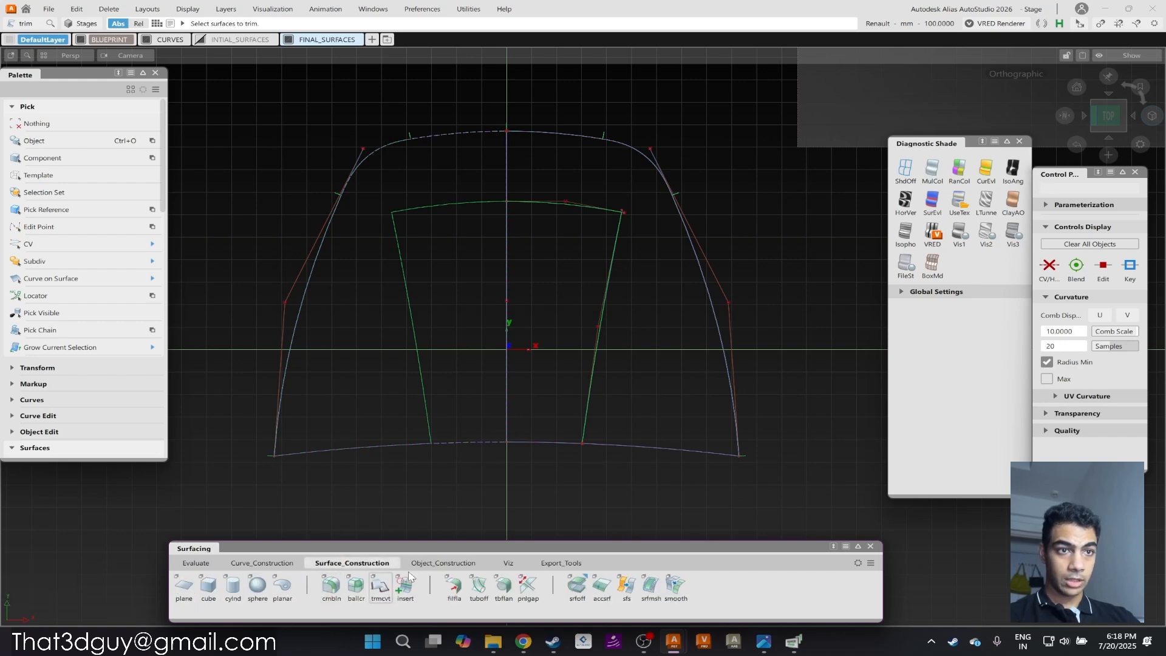
left_click(568, 274)
left_click(601, 348)
Pick the converted inner surface on the positive X half.
left_click_drag(587, 431, 668, 228, "ctrl+shift")
left_click_drag(767, 255, 419, 277, "ctrl+shift")
left_click(521, 254)
right_click_drag(519, 267, 508, 310, "alt+shift")
middle_click_drag(509, 311, 334, 376, "alt+shift")
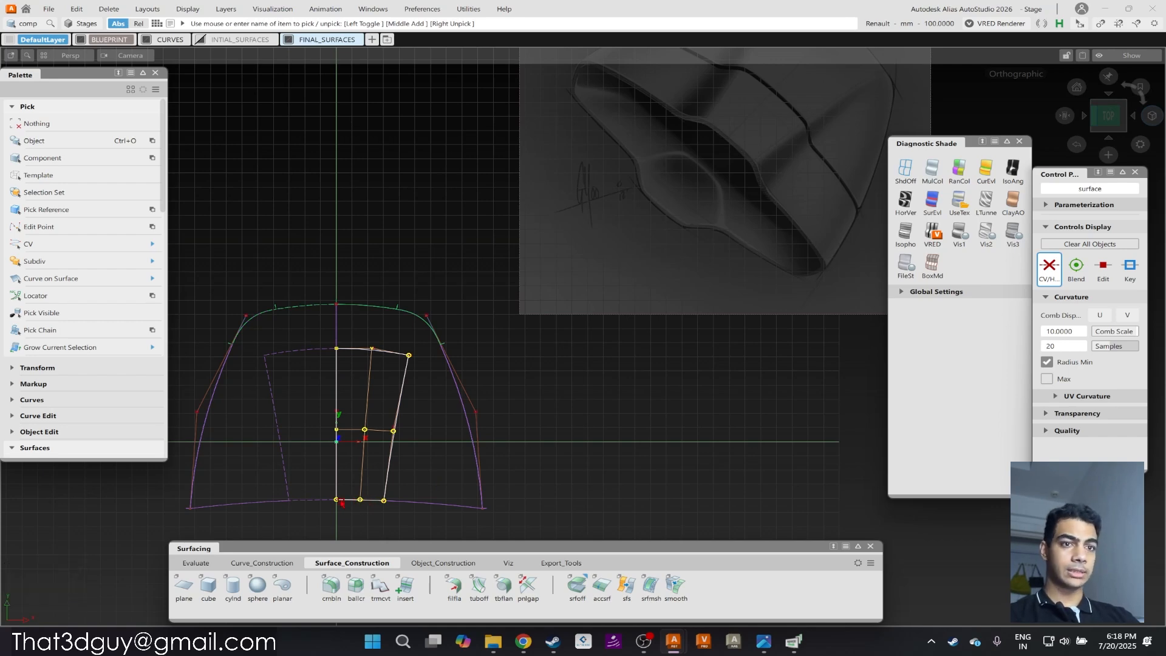
Shorten the inner surface at its outer side edge by about 111 mm with Extend.
right_click_drag(368, 417, 400, 407, "ctrl")
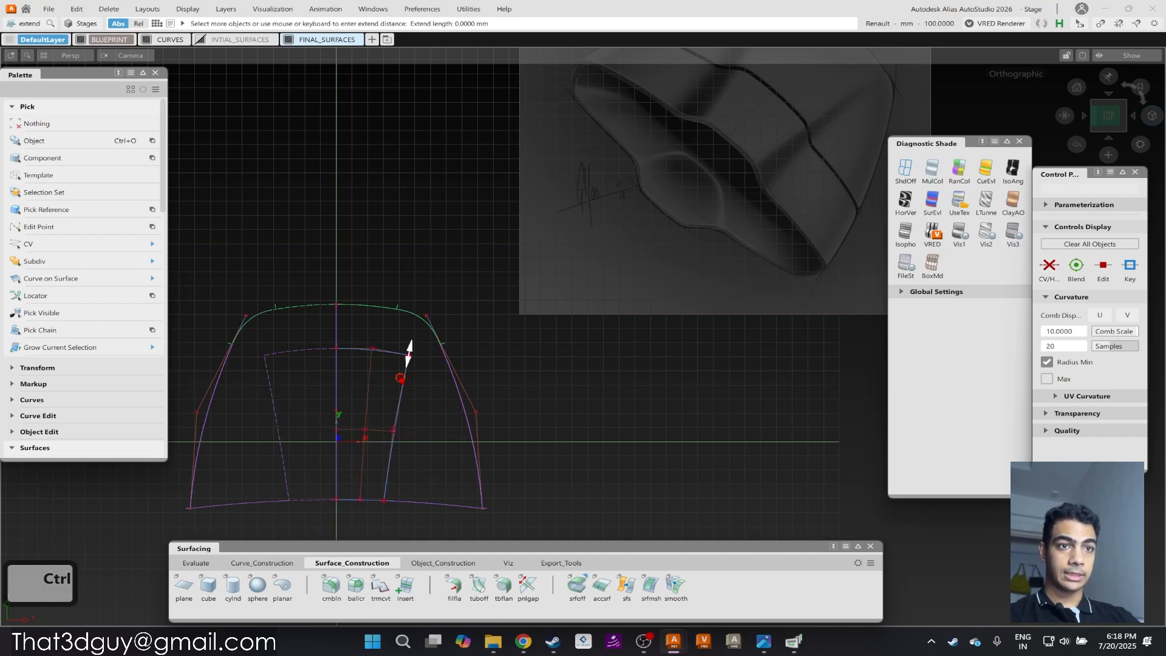
right_click_drag(382, 436, 383, 435, "ctrl+shift")
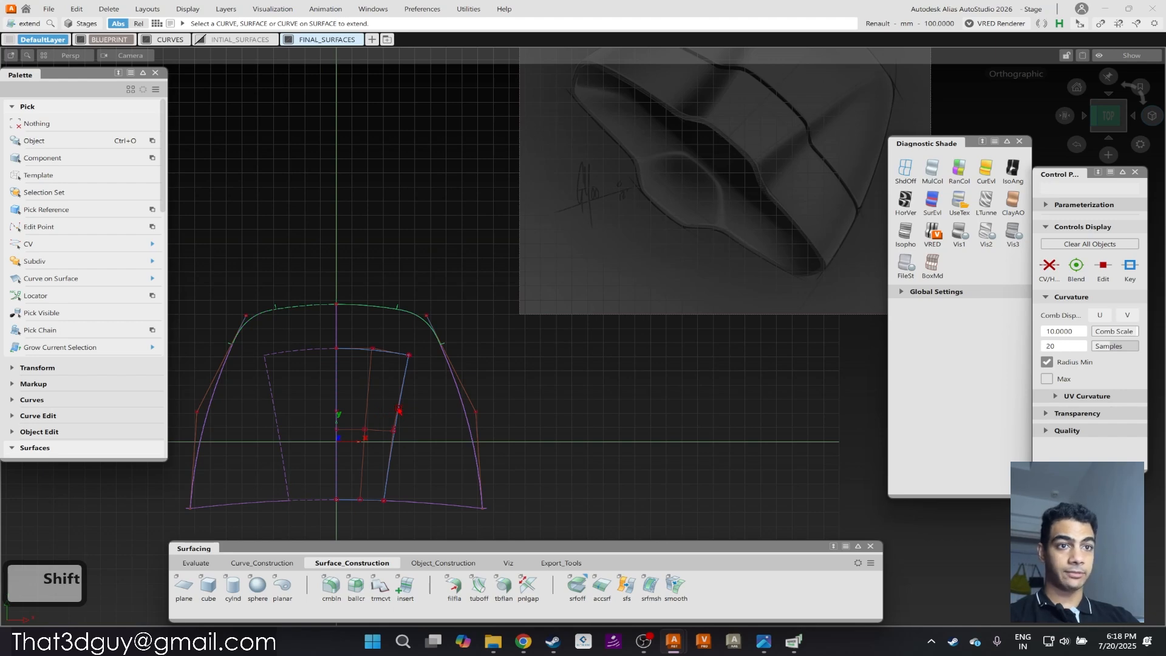
left_click(398, 408, "shift")
left_click(411, 450, "shift")
left_click_drag(395, 431, 368, 435)
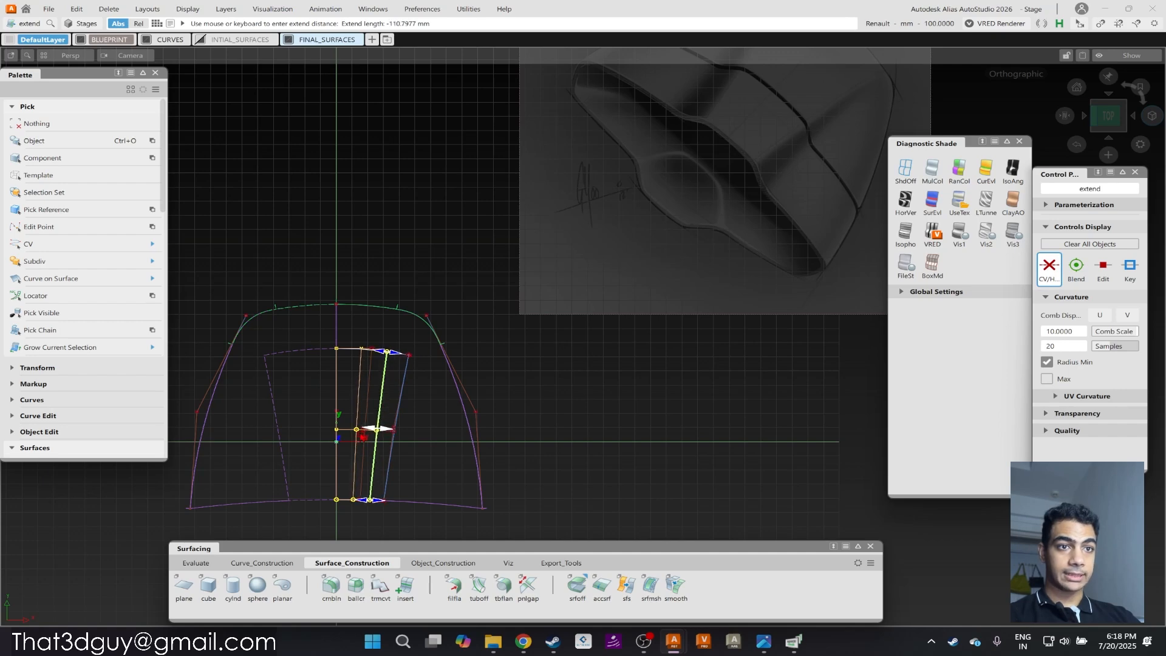
left_click_drag(363, 437, 368, 471, "ctrl+shift")
Shorten the inner surface at its upper edge by about 99 mm with Extend.
right_click_drag(348, 400, 373, 385, "ctrl+shift")
left_click(366, 357)
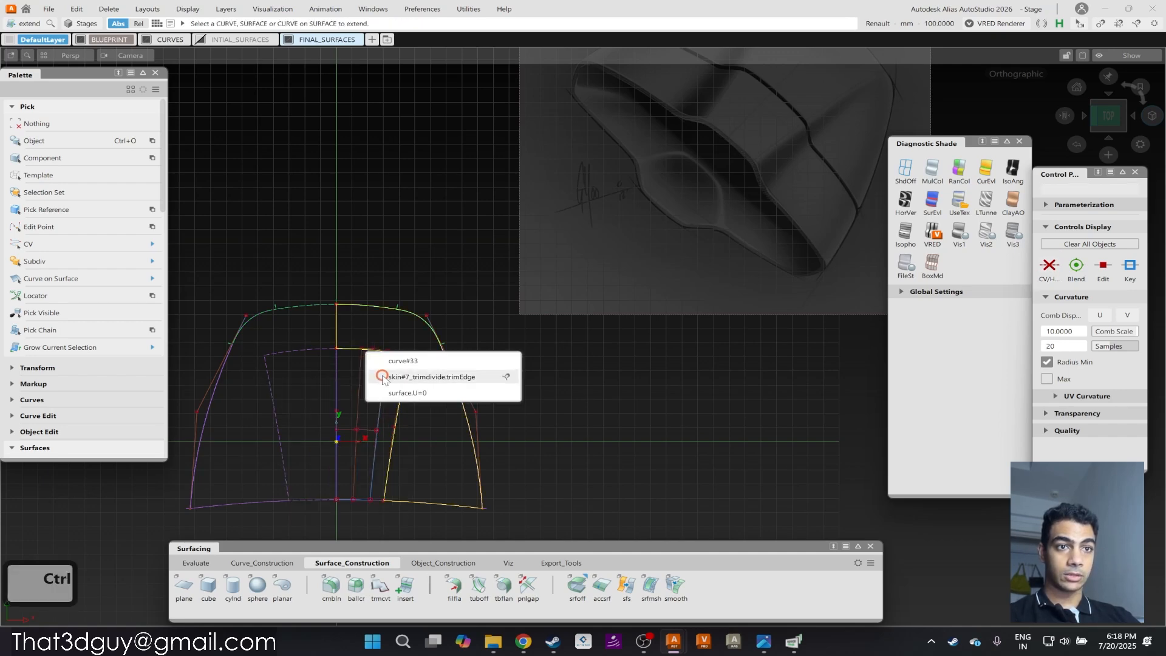
left_click(390, 395)
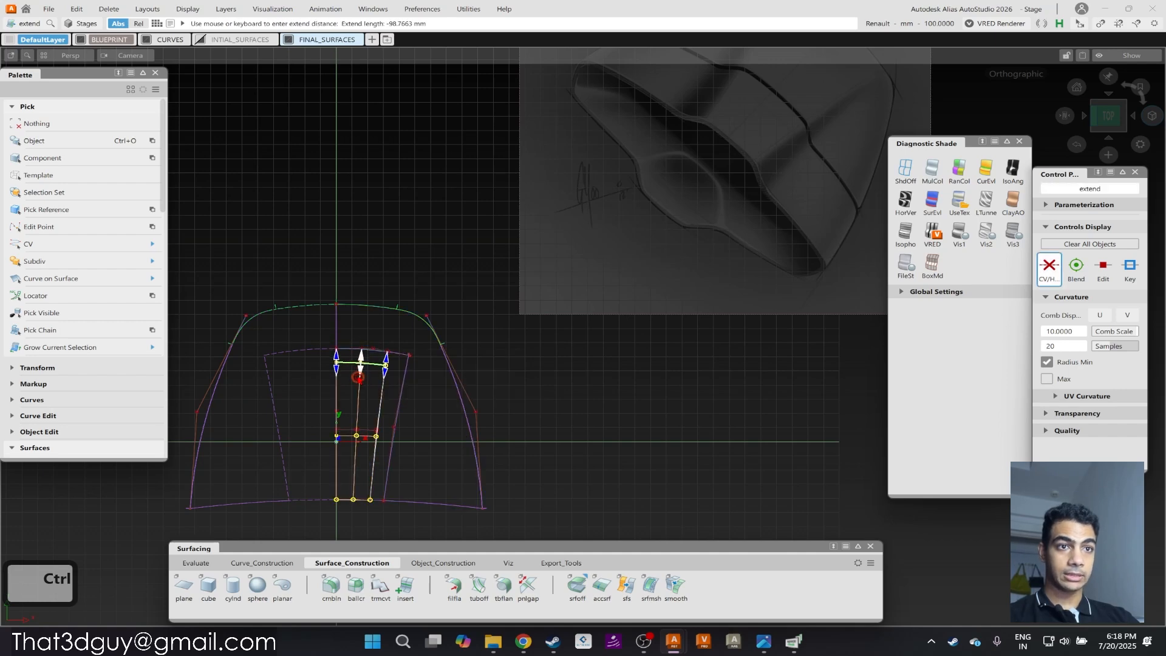
left_click_drag(353, 381, 352, 383)
Try picking the inner surface's CVs at its open end in a low perspective view.
right_click_drag(350, 381, 438, 339, "alt+shift")
left_click_drag(479, 324, 713, 241, "alt+shift")
left_click_drag(389, 352, 565, 334, "alt+shift")
left_click(424, 363)
left_click_drag(486, 425, 512, 311, "ctrl+shift")
right_click_drag(448, 381, 516, 348, "alt+shift")
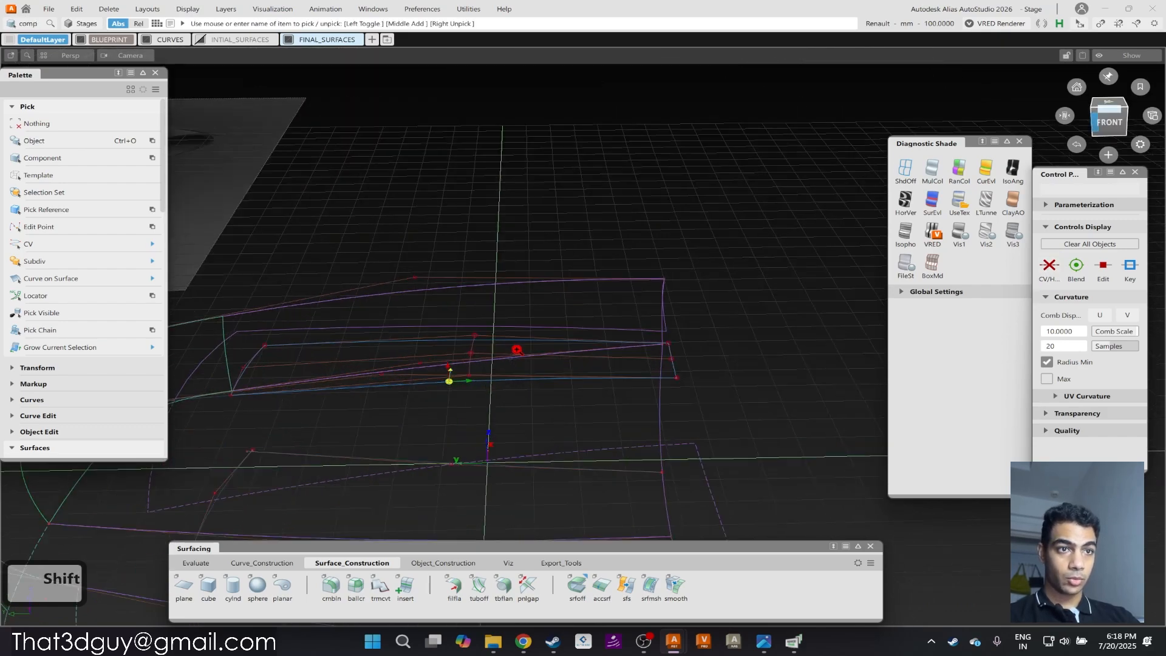
left_click_drag(515, 349, 518, 325, "alt+shift")
left_click_drag(422, 409, 512, 373, "ctrl+shift")
left_click_drag(538, 370, 503, 356, "alt+shift")
left_click_drag(792, 430, 792, 431, "shift")
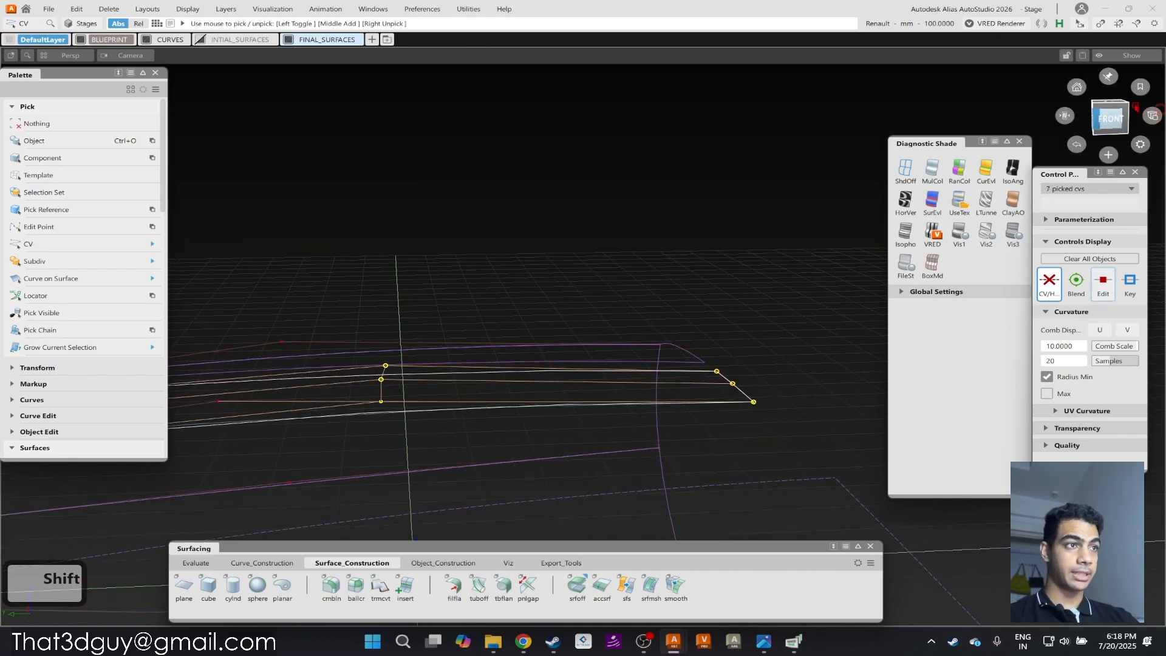
left_click(1109, 121, "alt+shift")
mouse_move(701, 444)
left_mouse_down("ctrl+shift")
mouse_move(754, 325)
mouse_move(689, 487)
left_mouse_up("ctrl+shift")
Pick the inner surface's end and middle CV rows, toggling the overlapping curve CV at the outer corner.
left_click_drag(664, 351, 743, 252, "ctrl+shift")
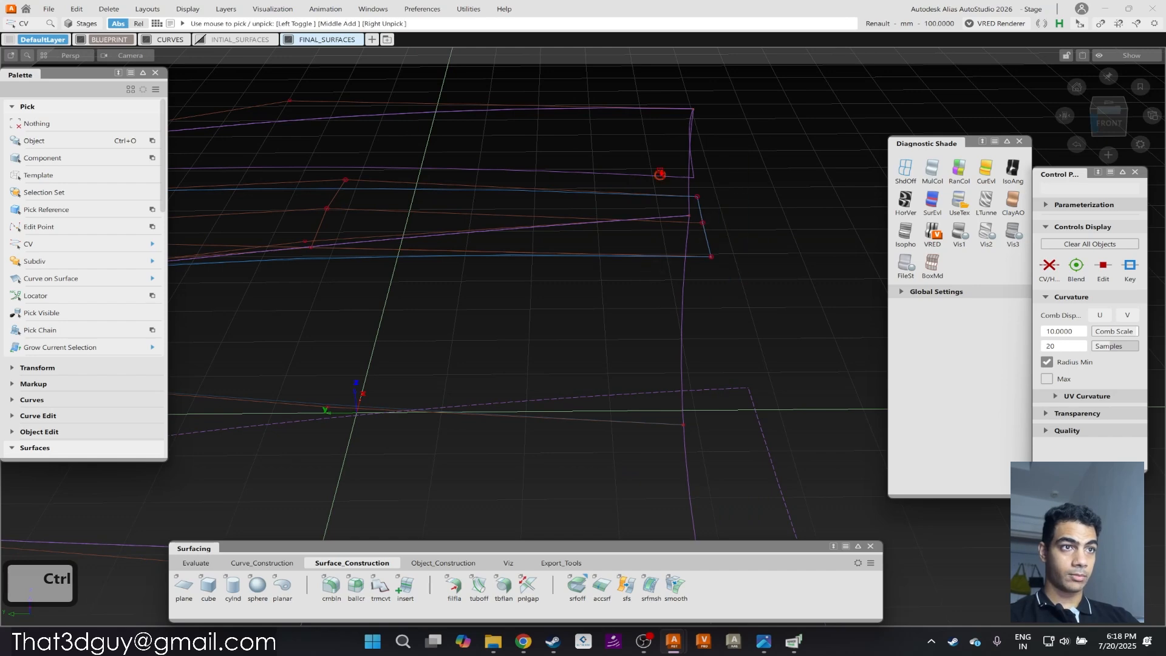
left_click_drag(659, 174, 719, 278, "shift")
left_click(709, 259, "shift")
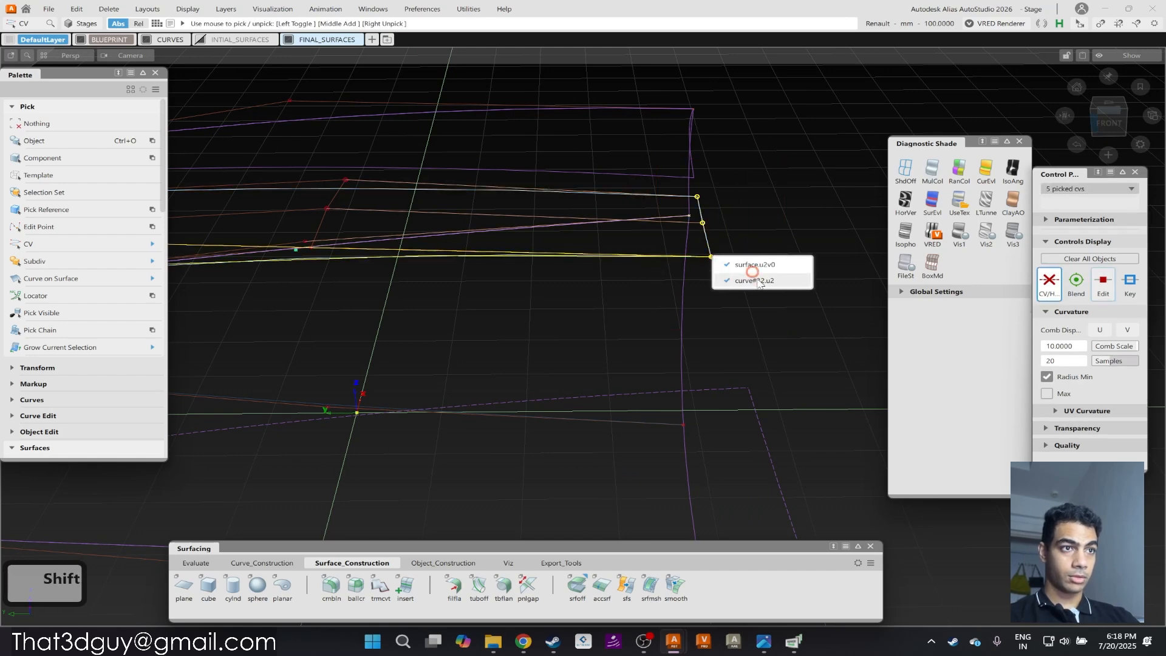
middle_click_drag(452, 250, 581, 302, "alt+shift")
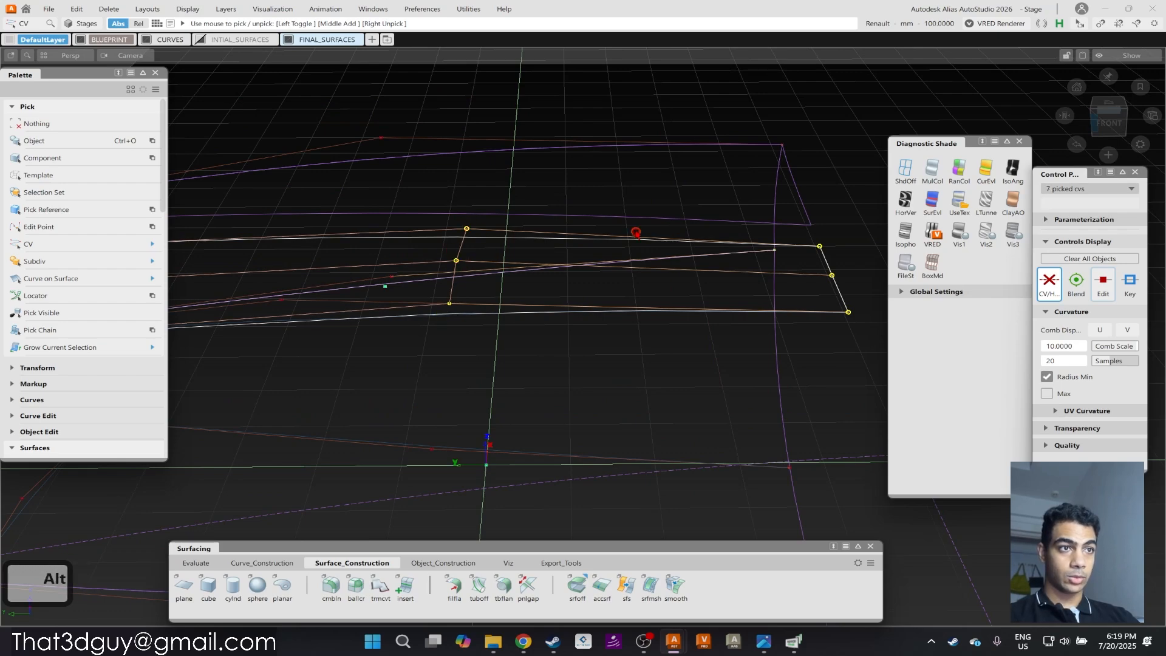
right_click_drag(636, 233, 614, 213, "alt+shift")
middle_click_drag(424, 403, 771, 307, "alt+shift")
Try raising the picked CVs along Z and undo the move.
left_click_drag(740, 352, 784, 289, "ctrl+shift")
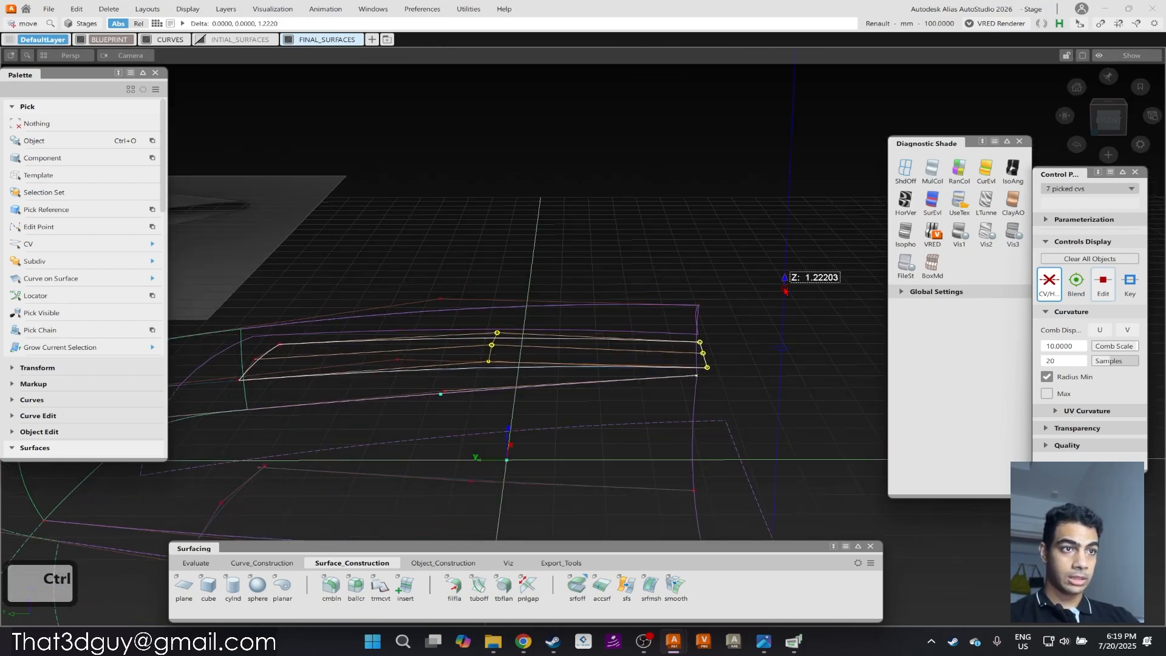
right_click_drag(784, 289, 784, 250, "ctrl")
key("ctrl+z")
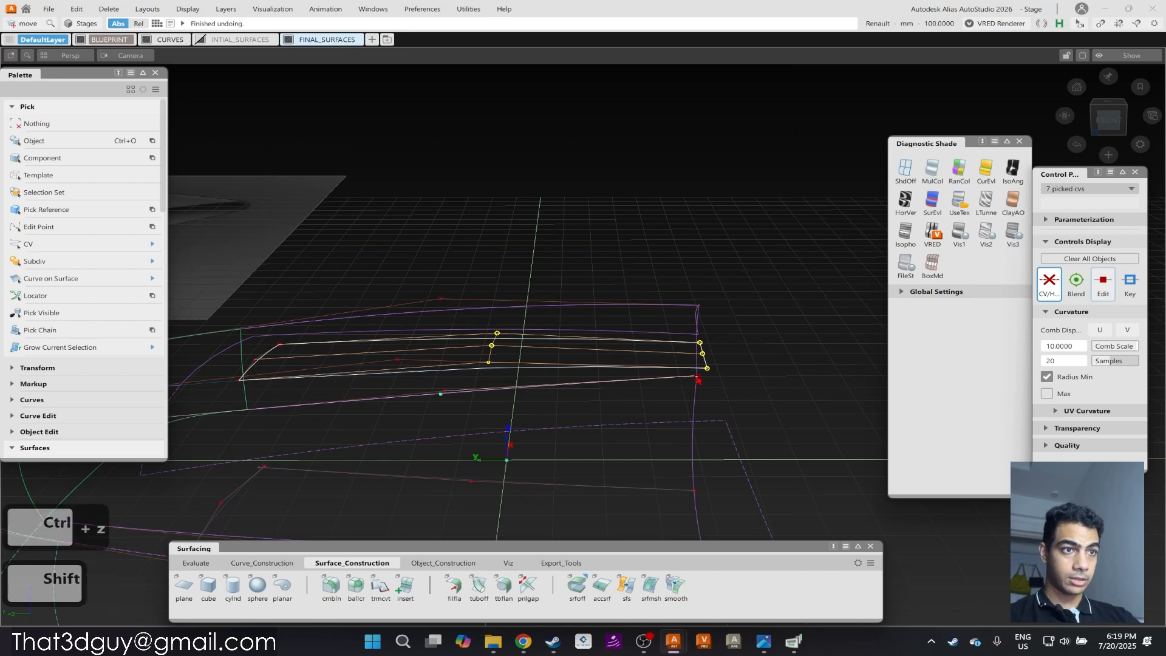
Unpick the extra curve CV and raise the inner surface's end and middle CV rows along Z.
left_click(711, 383, "shift")
left_click(1108, 118)
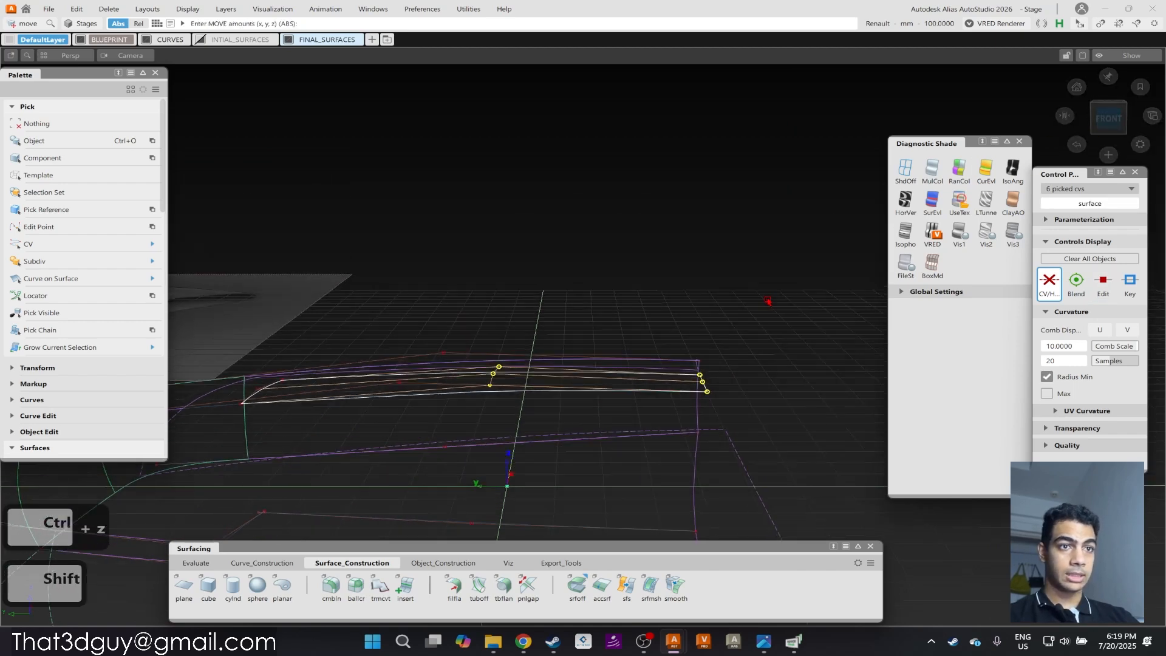
right_click_drag(720, 361, 739, 319)
left_click_drag(735, 322, 510, 417, "alt+shift")
middle_click_drag(510, 416, 551, 296, "alt+shift")
left_click_drag(551, 296, 392, 286, "alt+shift")
left_click(421, 387, "ctrl")
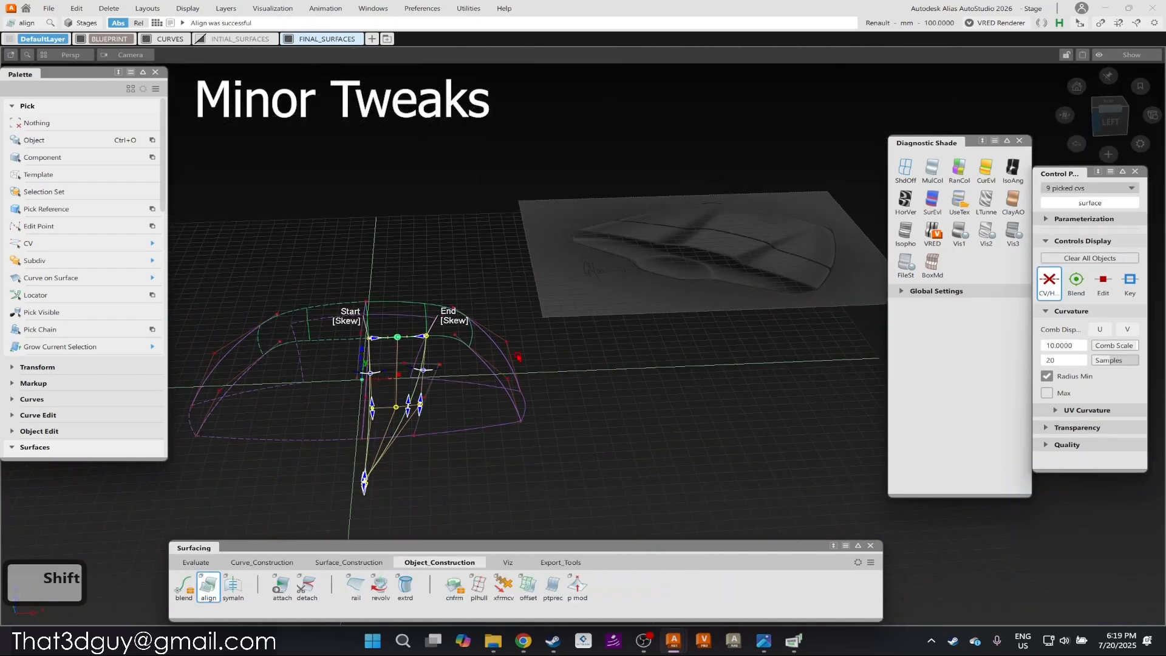
Pick the aligned inner surface and delete its construction history.
left_click_drag(504, 276, 593, 262, "alt+shift")
left_click(625, 337, "shift")
left_click(77, 8)
left_click(82, 111)
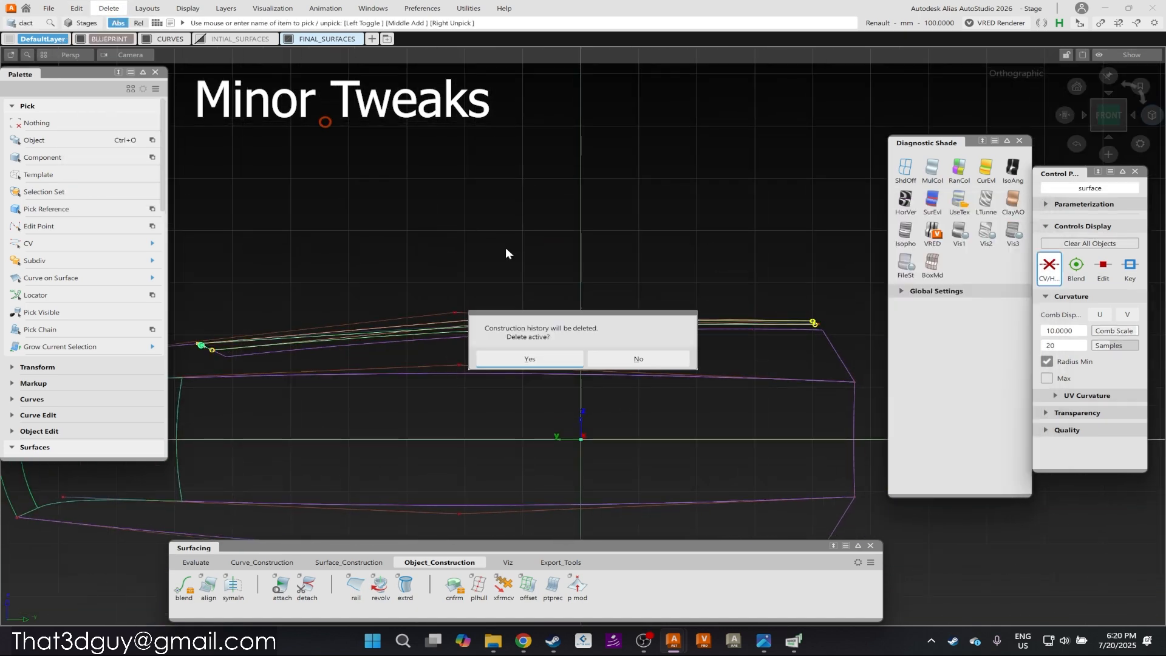
key("Return")
Pick the inner surface's end CVs and adjust their heights in the front view.
mouse_move(808, 317)
left_mouse_down("alt+shift")
mouse_move(733, 406)
mouse_move(751, 395)
left_mouse_up("alt+shift")
left_click_drag(753, 425, 793, 350, "ctrl+shift")
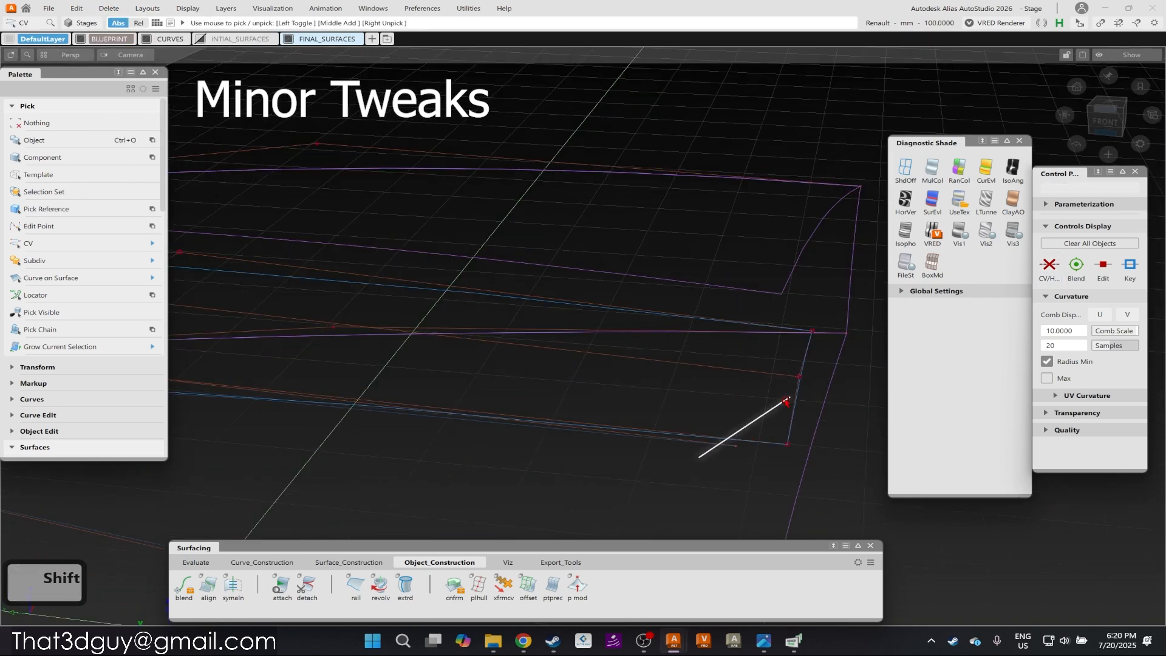
left_click(1107, 121)
right_click_drag(741, 228, 741, 198)
right_click_drag(530, 339, 531, 310)
middle_click_drag(722, 318, 818, 310, "alt+shift")
right_click_drag(711, 213, 710, 241)
middle_click_drag(622, 219, 575, 239, "alt+shift")
right_click_drag(575, 239, 570, 263)
Adjust the length of the inner surface at its end edge with Extend.
middle_click_drag(692, 367, 476, 362, "alt+shift")
middle_click_drag(219, 346, 573, 367, "alt+shift")
right_click_drag(572, 366, 732, 370, "alt+shift")
left_click_drag(731, 370, 754, 360, "ctrl+shift")
right_click_drag(754, 361, 716, 340, "alt+shift")
middle_click_drag(841, 243, 651, 276, "alt+shift")
left_click_drag(830, 357, 419, 291, "alt+shift")
middle_click_drag(419, 249, 417, 216, "ctrl+shift")
left_click_drag(364, 213, 388, 299)
right_click_drag(680, 301, 575, 293, "alt+shift")
left_click_drag(575, 293, 541, 109, "ctrl+shift")
Shorten the inner surface at its front edge in the top view using Extend.
left_click(1110, 114, "alt+shift")
middle_click_drag(583, 292, 581, 258, "ctrl+shift")
left_click(533, 275)
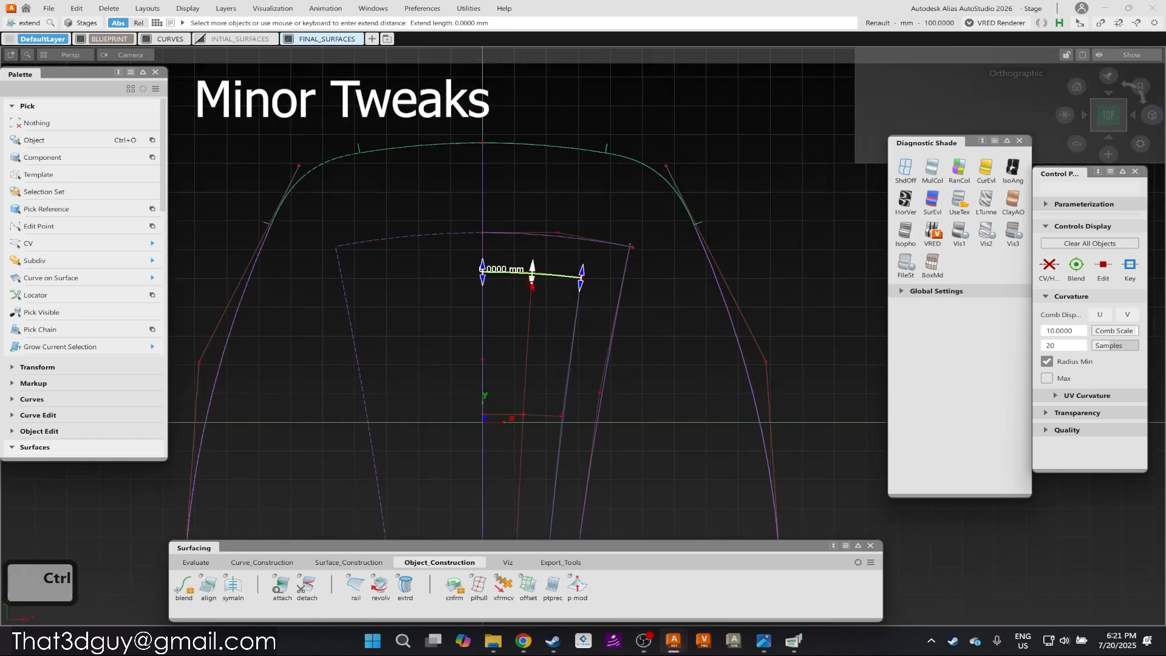
left_click_drag(532, 274, 533, 293)
Duplicate the opening's side curve, move the copy outward along X, and extend it toward the front.
middle_click_drag(591, 396, 580, 304, "alt+shift")
left_click_drag(580, 304, 581, 292, "ctrl+shift")
left_click(589, 302)
key("ctrl+c")
key("ctrl+v")
right_click_drag(631, 286, 659, 261, "ctrl+shift")
middle_click_drag(662, 257, 702, 257)
left_click_drag(680, 265, 661, 224, "ctrl+shift")
middle_click_drag(656, 225, 585, 430, "alt+shift")
middle_click_drag(538, 379, 573, 373, "ctrl+shift")
left_click_drag(584, 354, 583, 273)
Duplicate the opening's front curve, move the copy forward along Y, and extend it outward past the side curve.
left_click(525, 355)
key("ctrl+c")
key("ctrl+v")
right_click_drag(656, 408, 681, 385, "ctrl+shift")
right_click_drag(674, 388, 673, 349)
middle_click_drag(523, 362, 548, 349, "ctrl+shift")
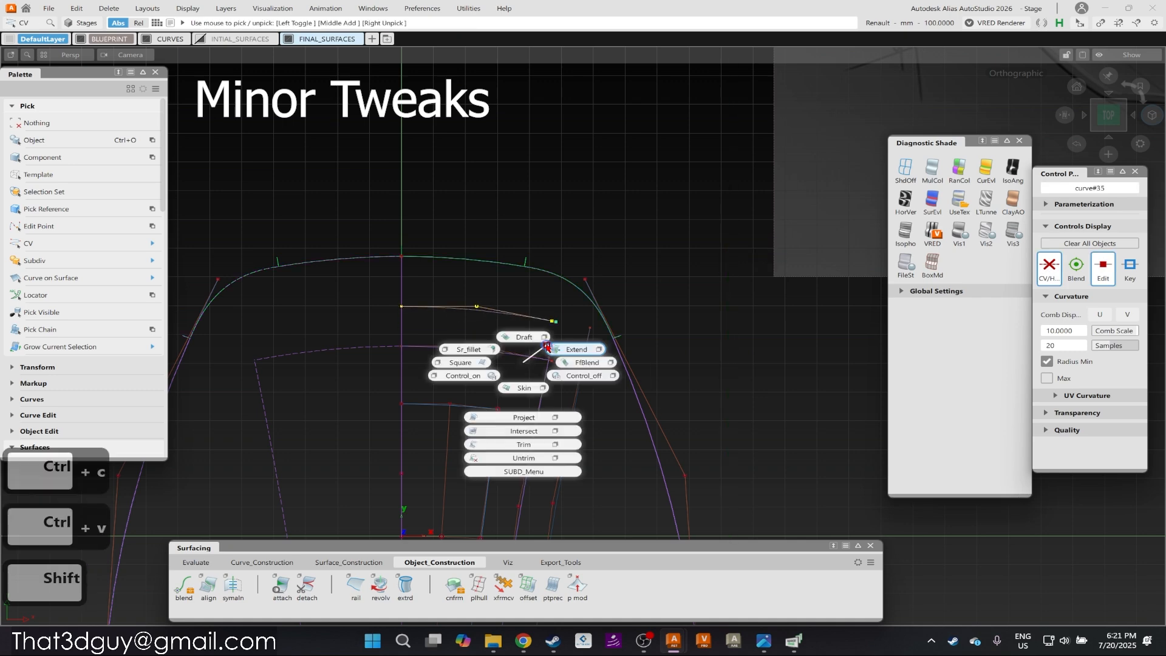
left_click_drag(550, 321, 591, 329)
Project the duplicated outline curves onto the top surface and trim the larger opening.
left_click_drag(598, 390, 606, 372, "ctrl+shift")
middle_click_drag(606, 372, 606, 426, "ctrl+shift")
left_click(596, 335)
middle_click_drag(641, 230, 641, 314, "ctrl+shift")
middle_click_drag(476, 398, 528, 293, "ctrl+shift")
Extend the inner surface's front edge forward toward the opening's front curve.
middle_click_drag(481, 327, 512, 310, "ctrl+shift")
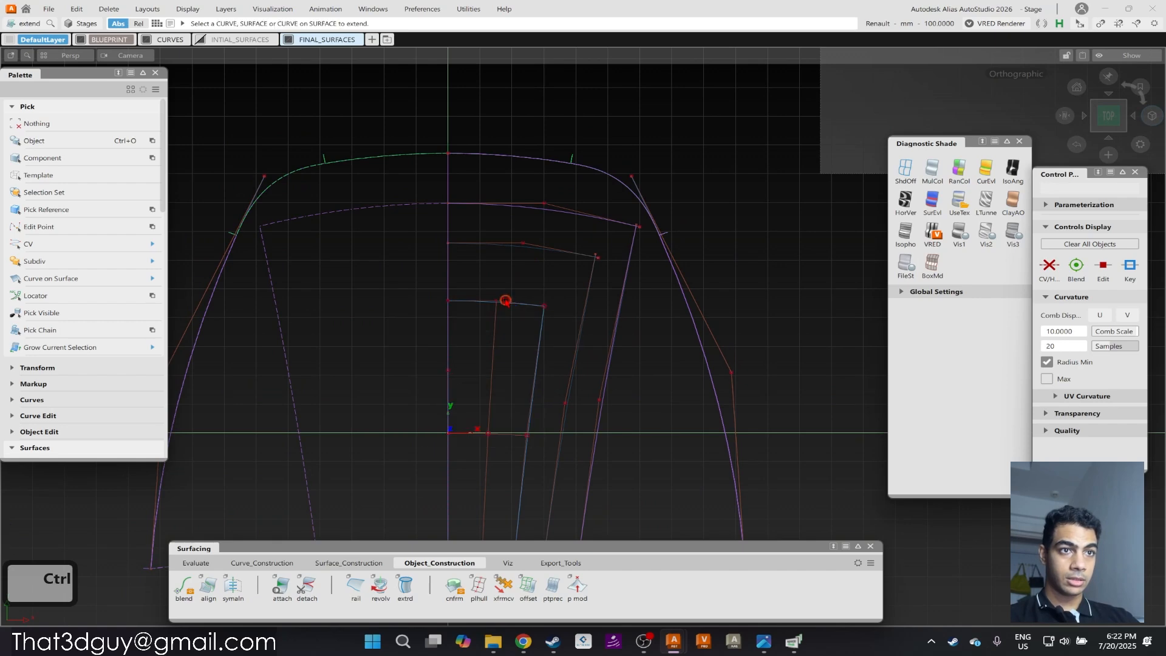
left_click_drag(500, 311, 504, 267)
mouse_move(550, 312)
middle_mouse_down("alt+shift")
mouse_move(561, 219)
mouse_move(538, 298)
middle_mouse_up("alt+shift")
right_click_drag(542, 299, 534, 307, "alt+shift")
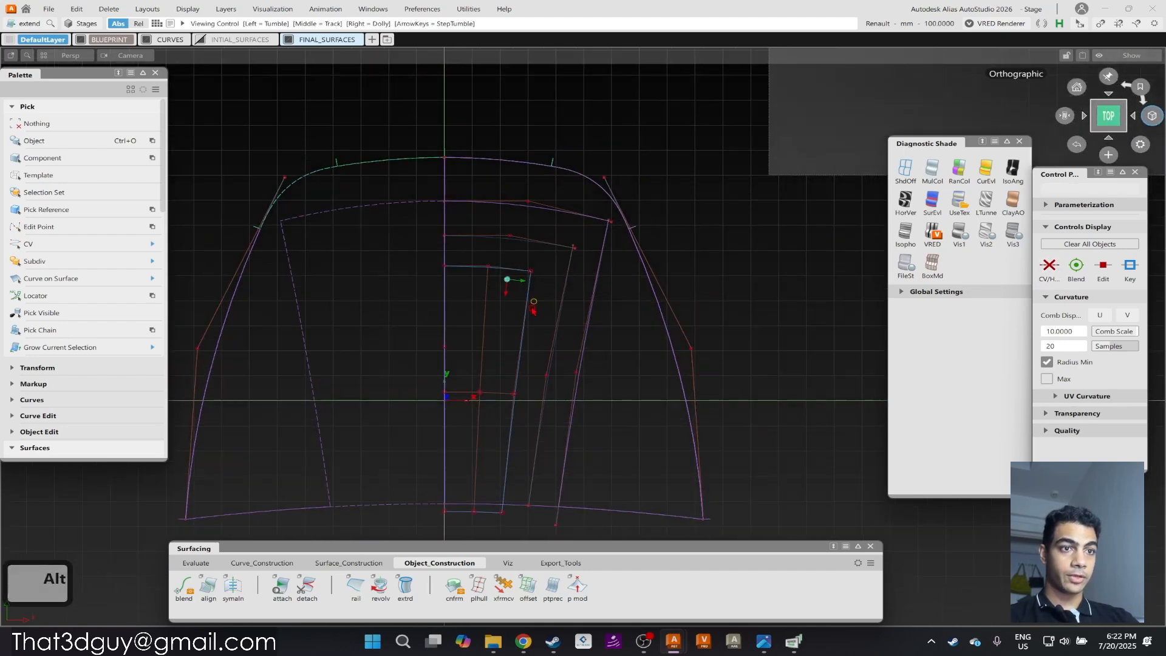
Adjust the inner surface's rear edge with Extend, keeping it beyond the top surface's rear edge.
middle_click_drag(497, 435, 531, 332, "alt+shift")
right_click_drag(507, 388, 625, 324, "alt+shift")
right_click_drag(511, 425, 530, 417, "ctrl+shift")
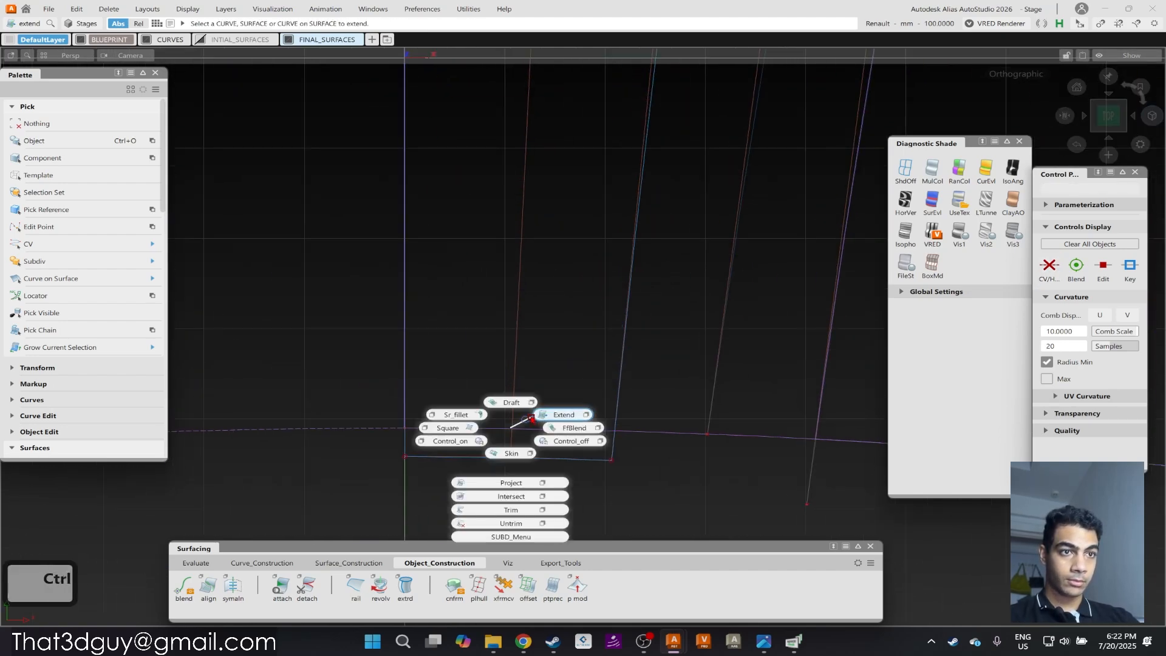
left_click(505, 459)
left_click_drag(512, 456, 678, 462)
left_click(586, 431, "alt")
Project the top surface's rear edge onto the inner surface along the view vector as a curve on surface.
left_click_drag(628, 336, 635, 320, "ctrl+shift")
right_click_drag(636, 322, 629, 376, "ctrl+shift")
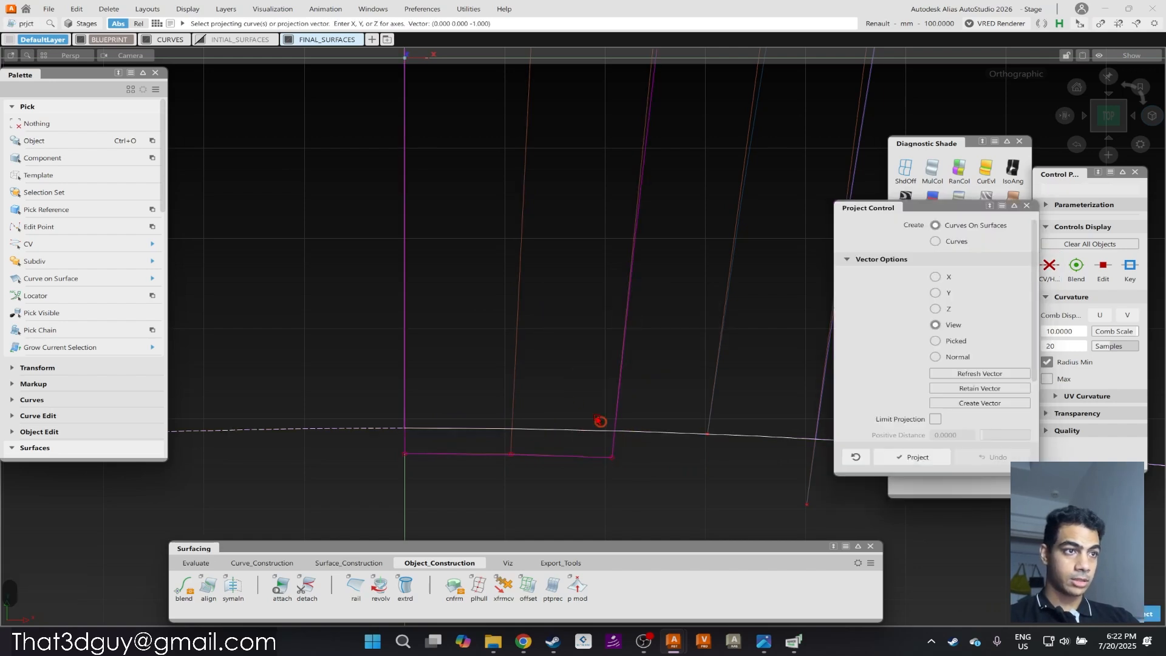
left_click(603, 425)
Trim the inner surface at the projected rear curve and convert it with Trim Convert.
right_click_drag(580, 320, 580, 406, "ctrl+shift")
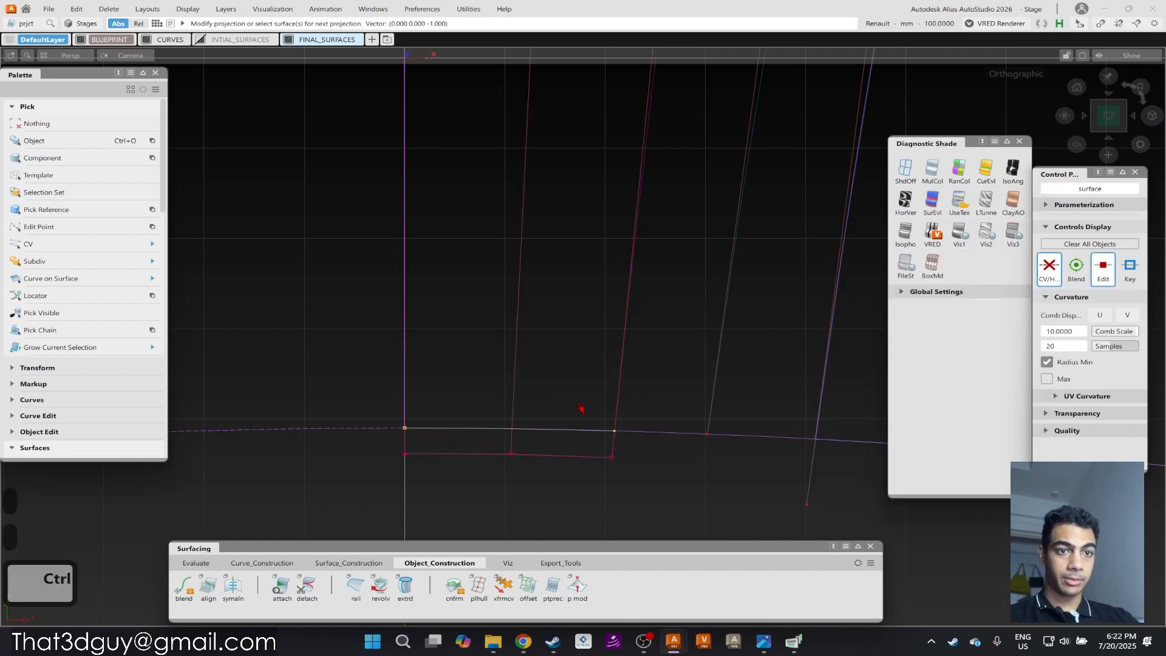
left_click(320, 565)
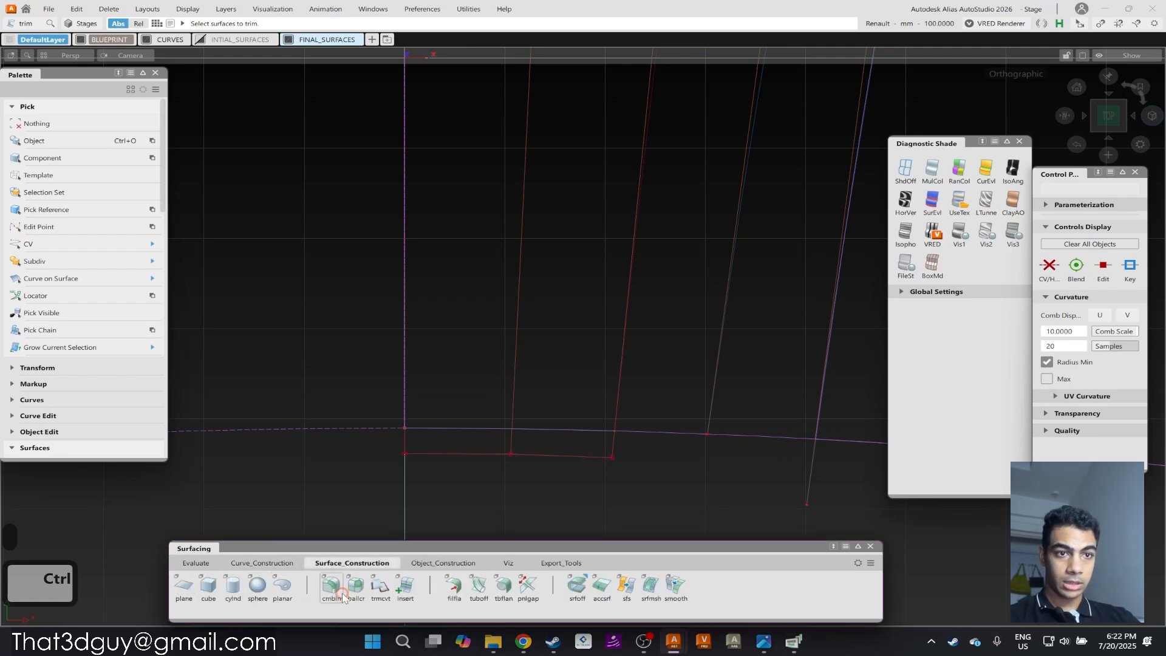
left_click(495, 432)
left_click_drag(656, 365, 658, 276, "ctrl+shift")
right_click_drag(661, 279, 663, 296, "alt+shift")
middle_click_drag(663, 296, 697, 288, "alt+shift")
mouse_move(697, 287)
left_mouse_down("alt+shift")
mouse_move(542, 305)
mouse_move(654, 391)
left_mouse_up("alt+shift")
mouse_move(440, 428)
right_mouse_down("alt+shift")
mouse_move(553, 370)
mouse_move(505, 403)
right_mouse_up("alt+shift")
right_click_drag(419, 408, 449, 380, "alt+shift")
left_click_drag(448, 381, 395, 318, "alt+shift")
middle_click_drag(468, 311, 592, 324, "alt+shift")
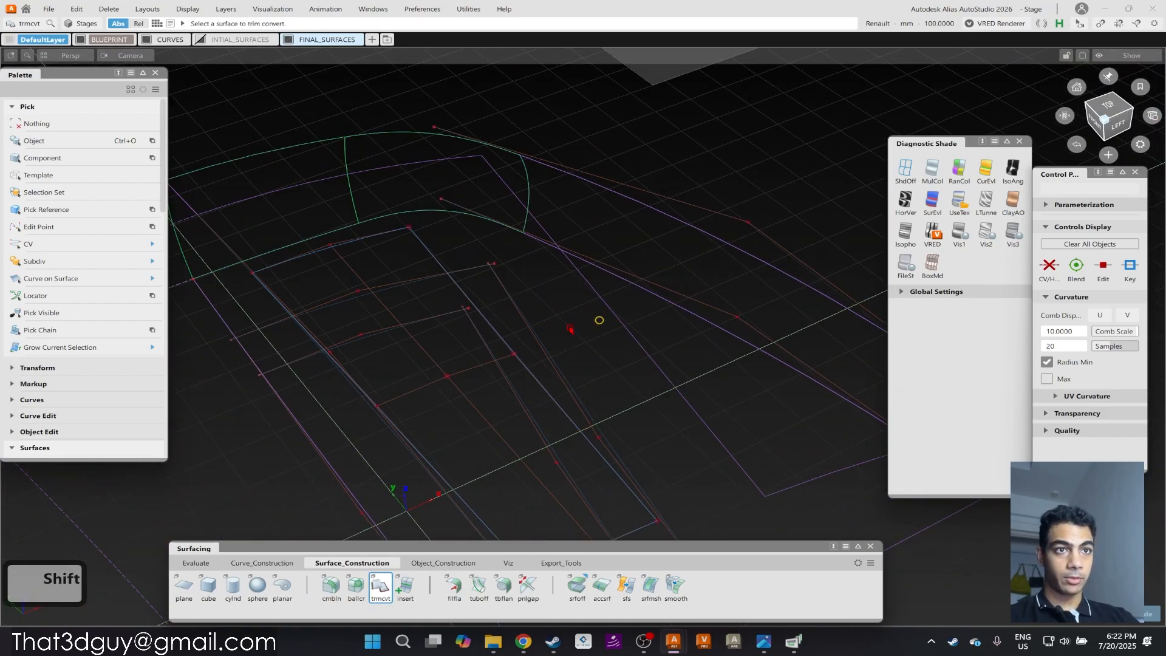
Shade the model with the user-defined texture diagnostic shader.
left_click(196, 563)
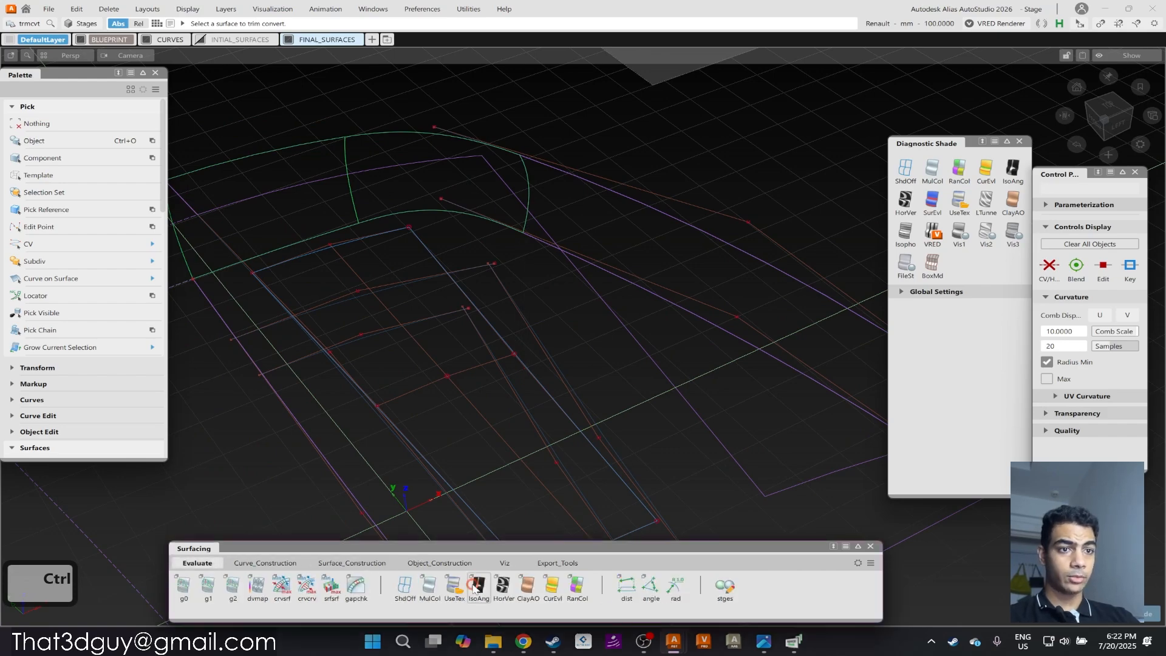
left_click(454, 585)
mouse_move(529, 458)
right_mouse_down("alt+shift")
mouse_move(490, 283)
mouse_move(445, 328)
right_mouse_up("alt+shift")
left_click_drag(445, 328, 562, 424, "alt+shift")
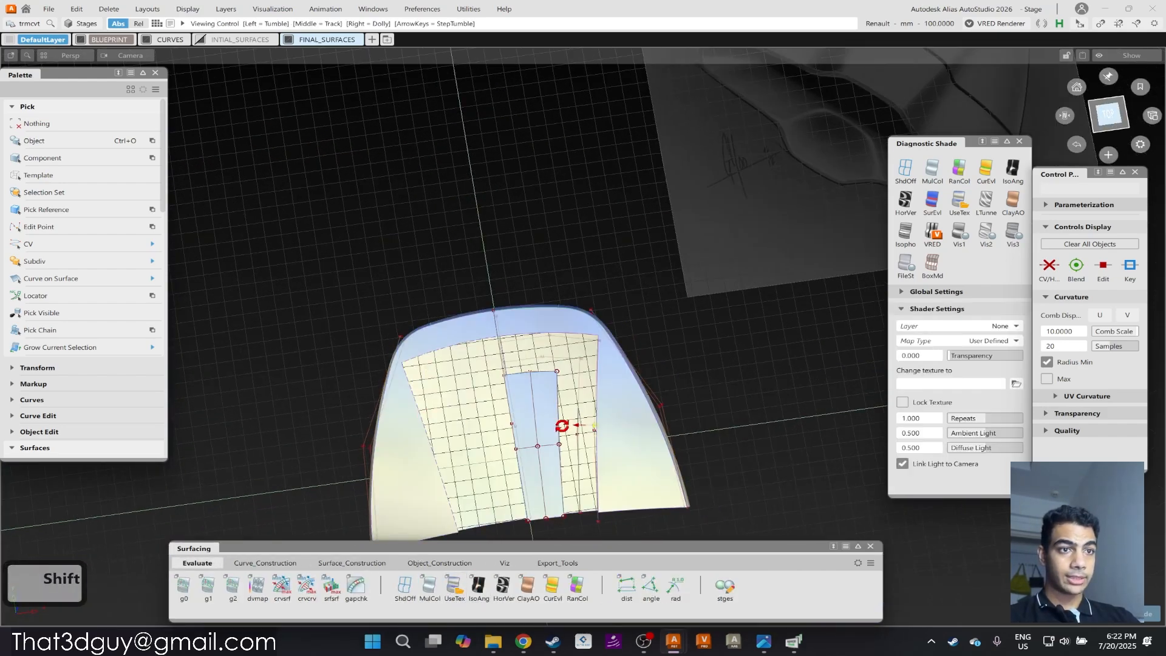
Create a G2 freeform blend between the inner surface's side edge and the opening's side edge.
right_click_drag(563, 425, 598, 380, "alt+shift")
left_click_drag(599, 380, 586, 302, "alt+shift")
right_click_drag(586, 303, 587, 348, "alt+shift")
left_click(554, 338)
left_click(660, 372)
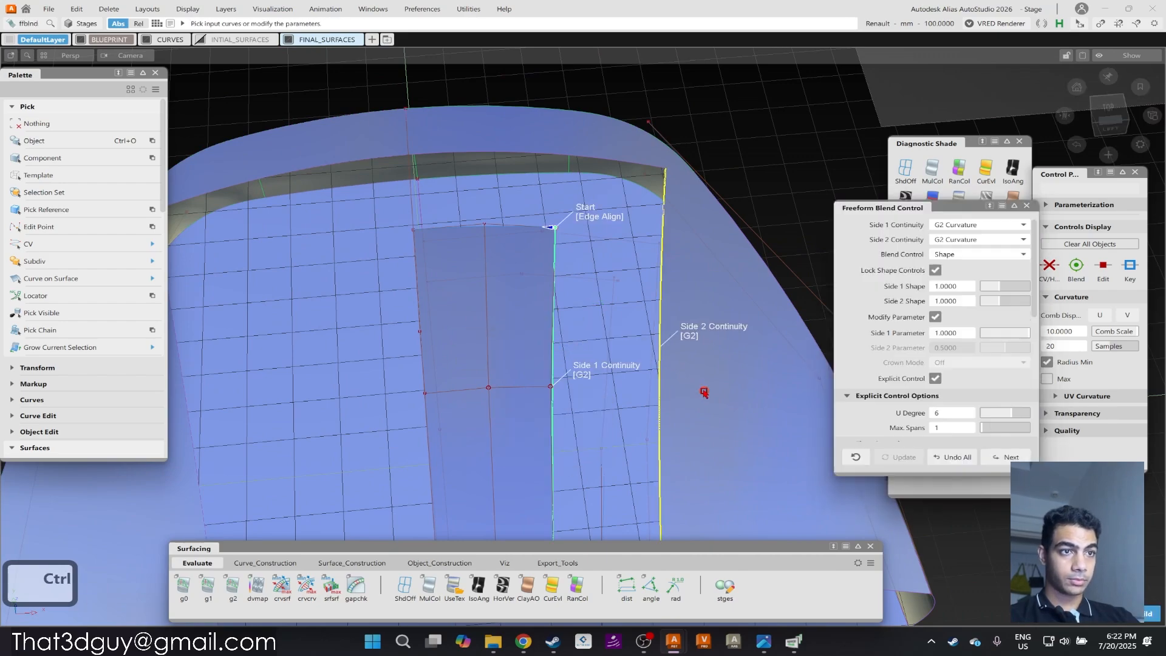
Set the side blend's start to Connect Ends and pull both sides back from the front corner.
left_click_drag(672, 372, 620, 289, "alt+shift")
left_click(595, 291)
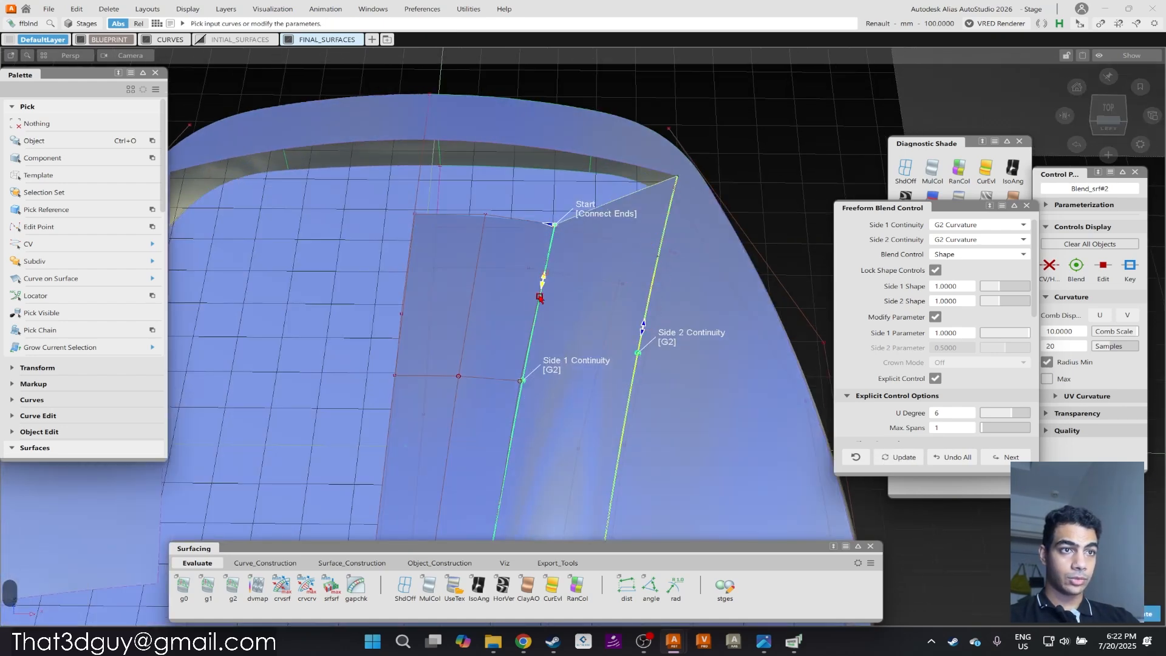
left_click_drag(537, 312, 537, 310)
right_click_drag(613, 370, 675, 245, "ctrl+shift")
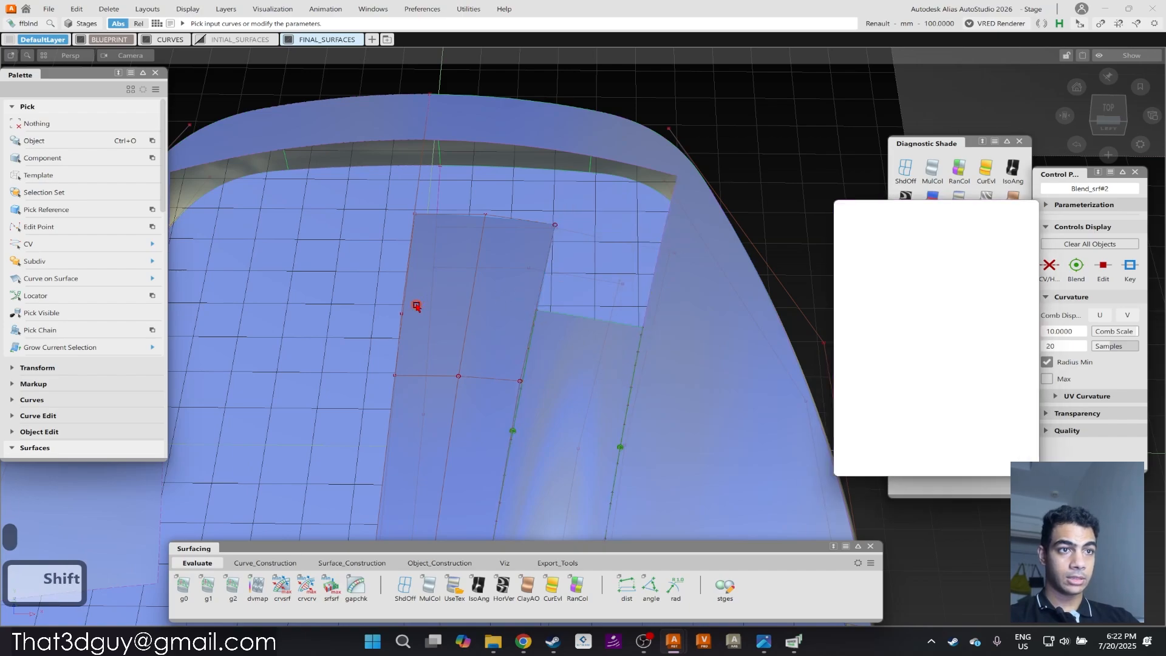
Start a G2 freeform blend between the inner surface's front edge and the opening's front edge.
mouse_move(417, 307)
left_mouse_down("alt+shift")
mouse_move(377, 267)
mouse_move(489, 279)
mouse_move(716, 136)
mouse_move(511, 190)
mouse_move(151, 333)
left_mouse_up("alt+shift")
middle_click_drag(510, 204, 416, 326, "alt+shift")
left_click_drag(487, 309, 558, 296, "ctrl+shift")
left_click(677, 264)
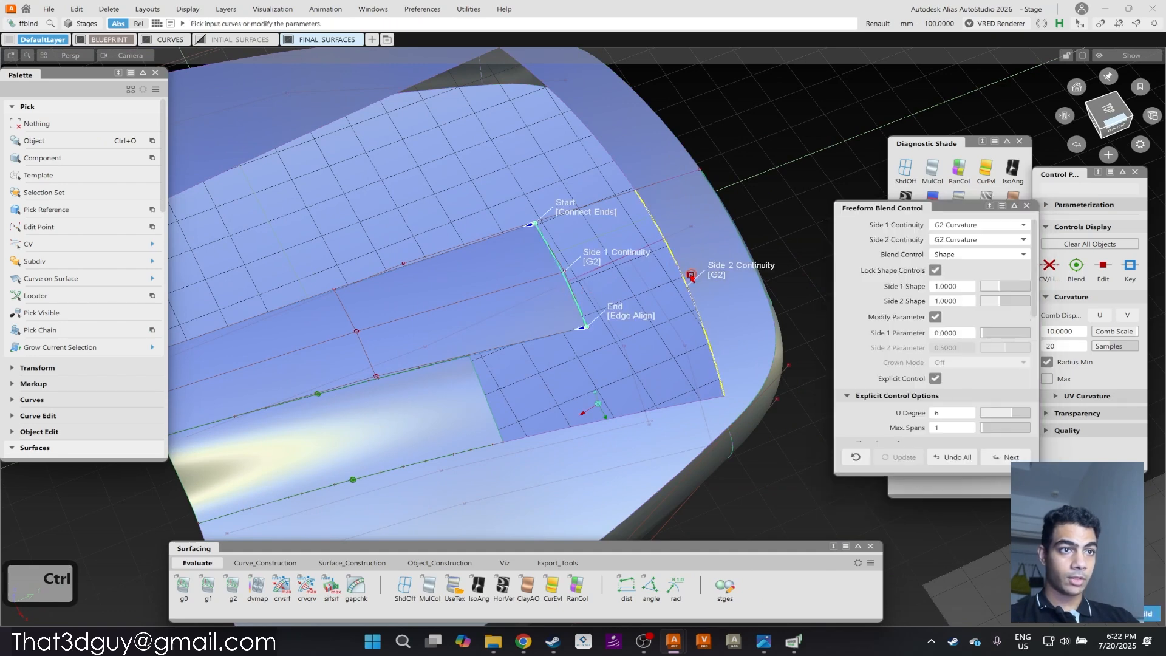
Set the front blend's start to Edge Align and its end to Connect Ends, shortening both sides before the corner.
left_click(574, 215)
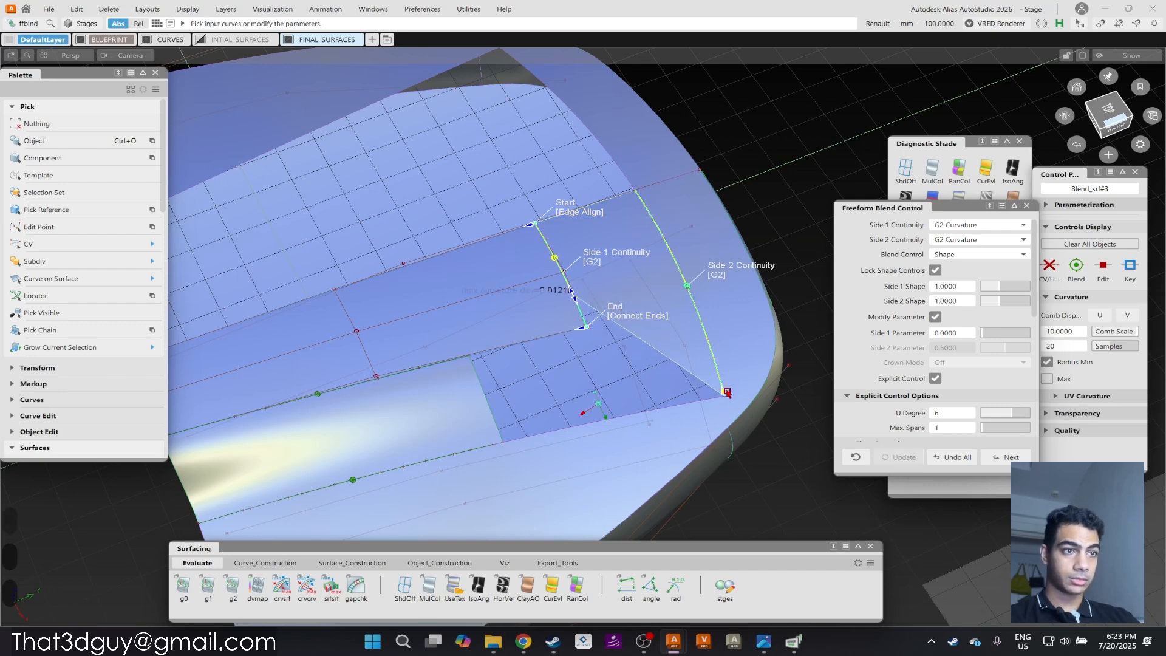
left_click_drag(706, 300, 705, 301)
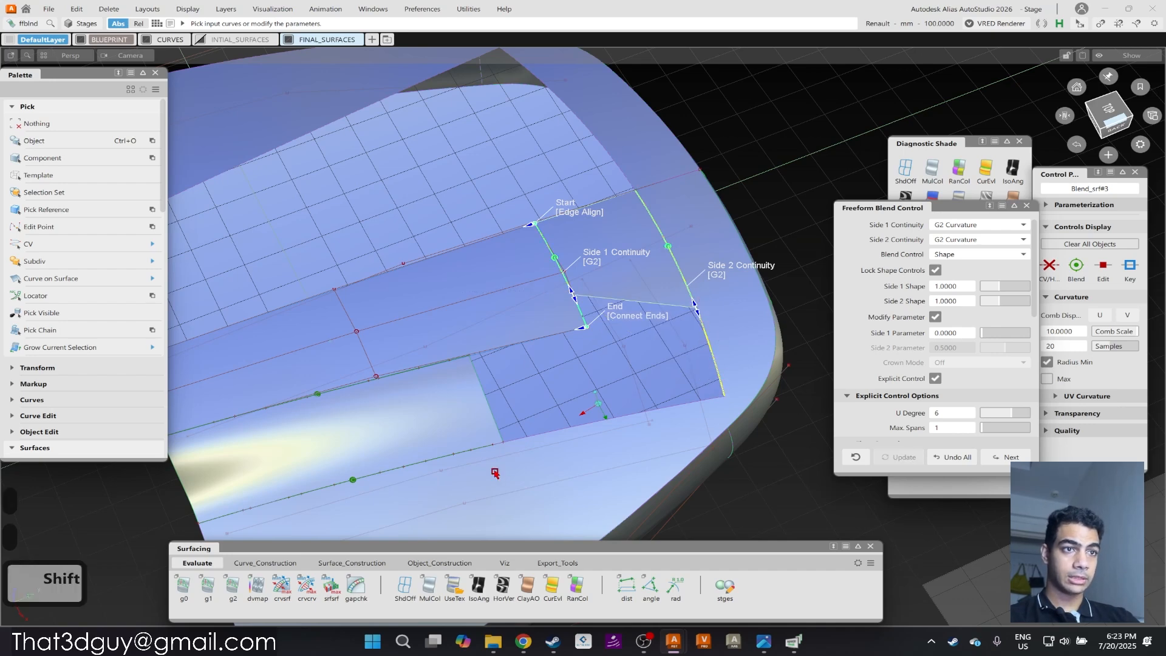
left_click_drag(494, 471, 516, 331, "ctrl+shift")
Edit the side blend's history and lengthen both its sides toward the front corner.
right_click_drag(661, 344, 635, 346, "ctrl+shift")
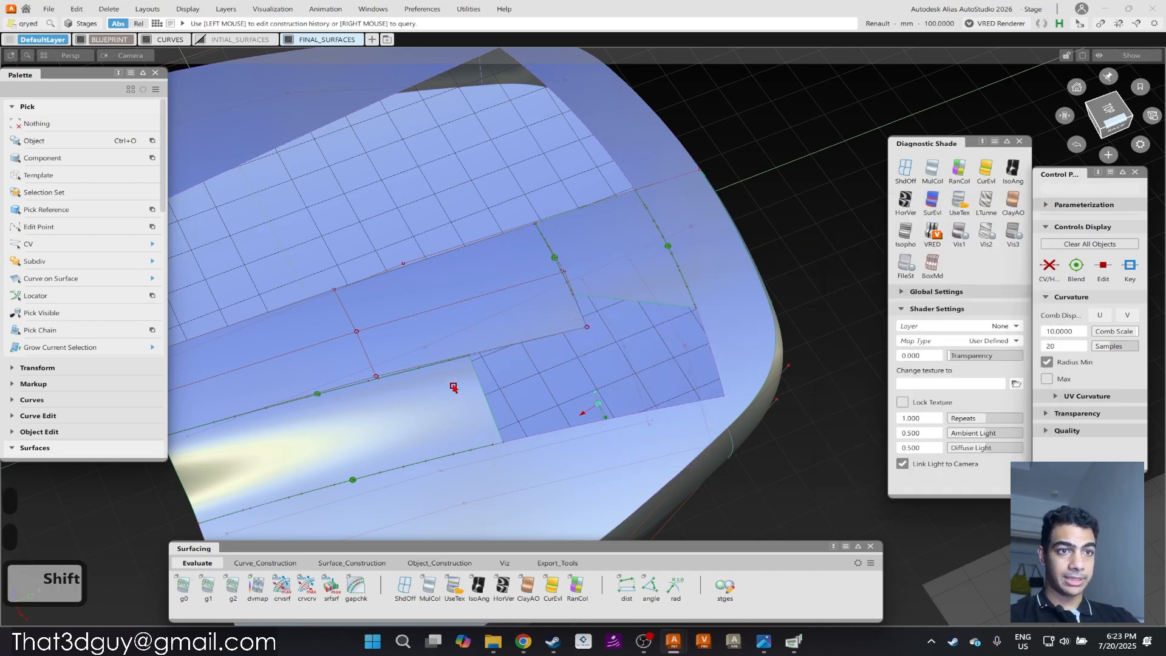
left_click(482, 390)
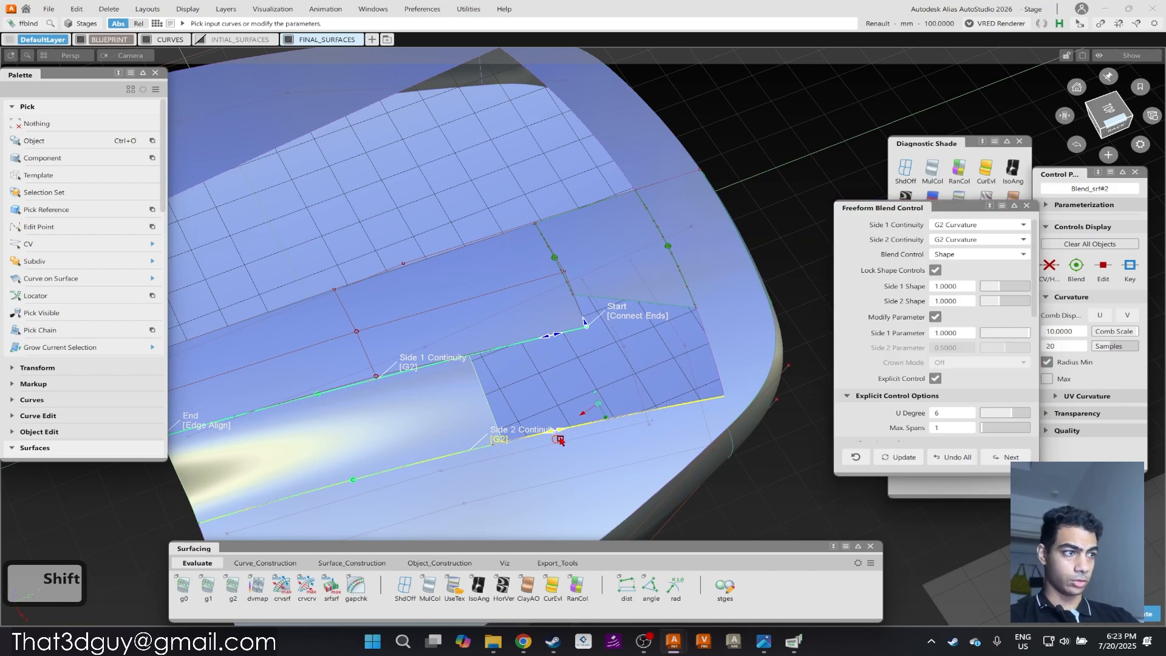
left_click_drag(587, 431, 587, 433)
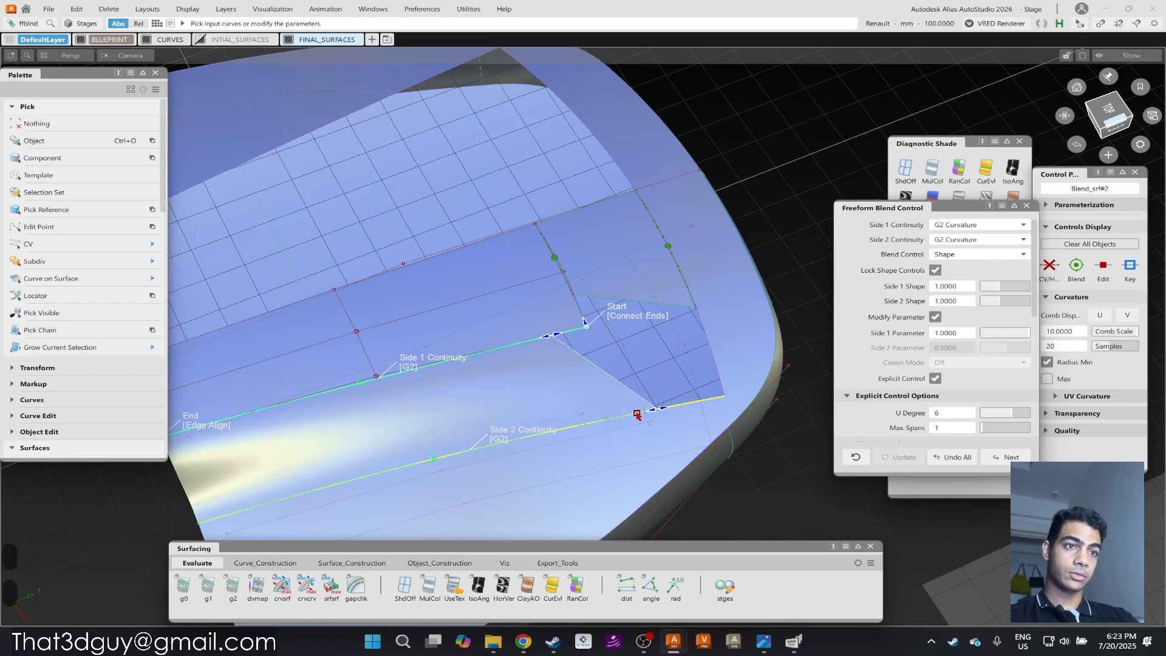
left_click_drag(544, 395, 454, 194, "alt+shift")
left_click_drag(575, 397, 574, 340, "ctrl+shift")
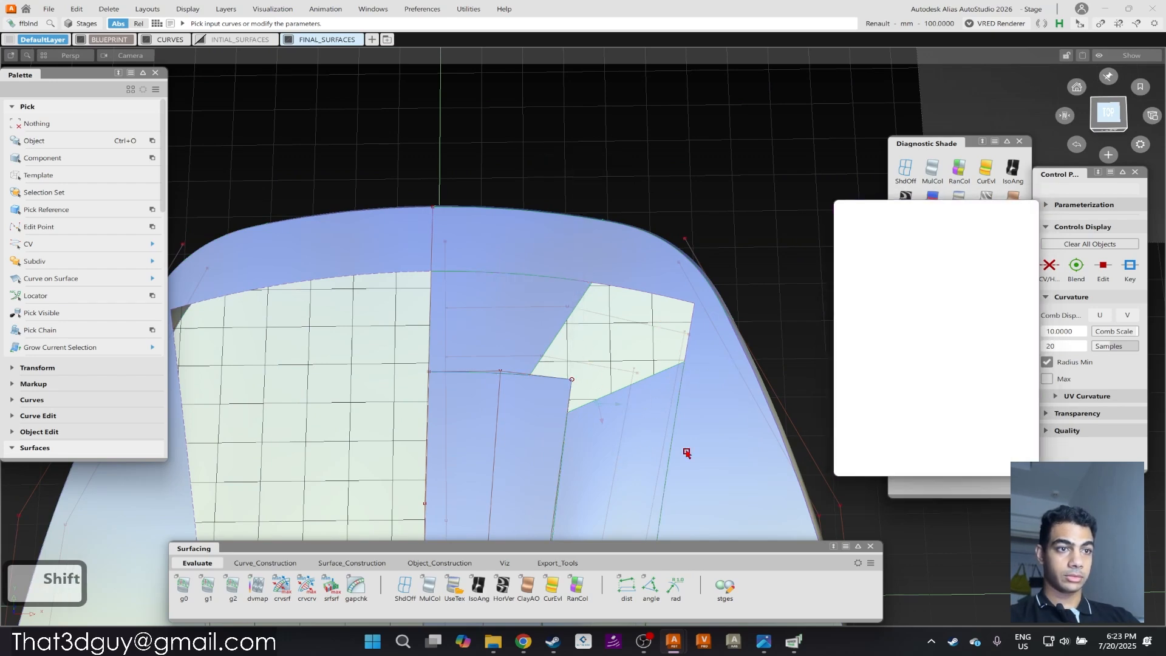
Inspect the two blends and the open corner between them from several angles.
left_click_drag(610, 390, 669, 439, "alt+shift")
left_click_drag(662, 528, 648, 476, "alt+shift")
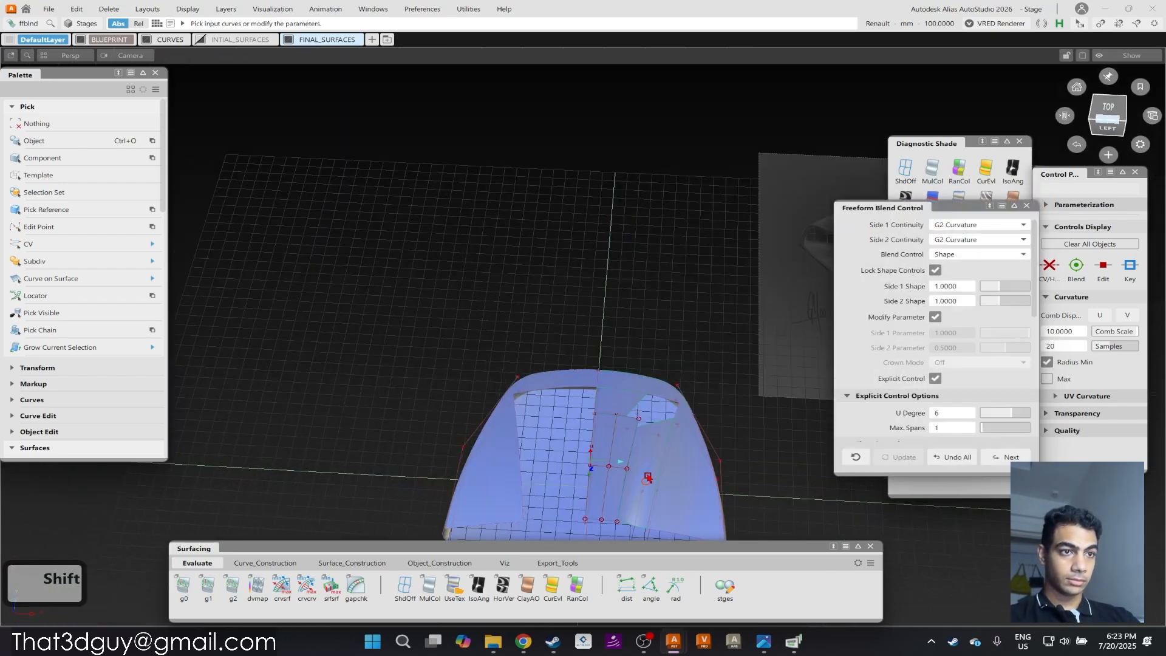
right_click_drag(648, 476, 687, 437, "alt+shift")
left_click_drag(687, 437, 661, 419, "alt+shift")
middle_click_drag(661, 419, 554, 336, "alt+shift")
mouse_move(555, 336)
left_mouse_down("alt+shift")
mouse_move(450, 390)
mouse_move(564, 348)
left_mouse_up("alt+shift")
left_click_drag(565, 348, 471, 354, "ctrl+shift")
mouse_move(515, 171)
left_mouse_down("alt+shift")
mouse_move(552, 333)
mouse_move(676, 229)
mouse_move(645, 328)
mouse_move(465, 480)
left_mouse_up("alt+shift")
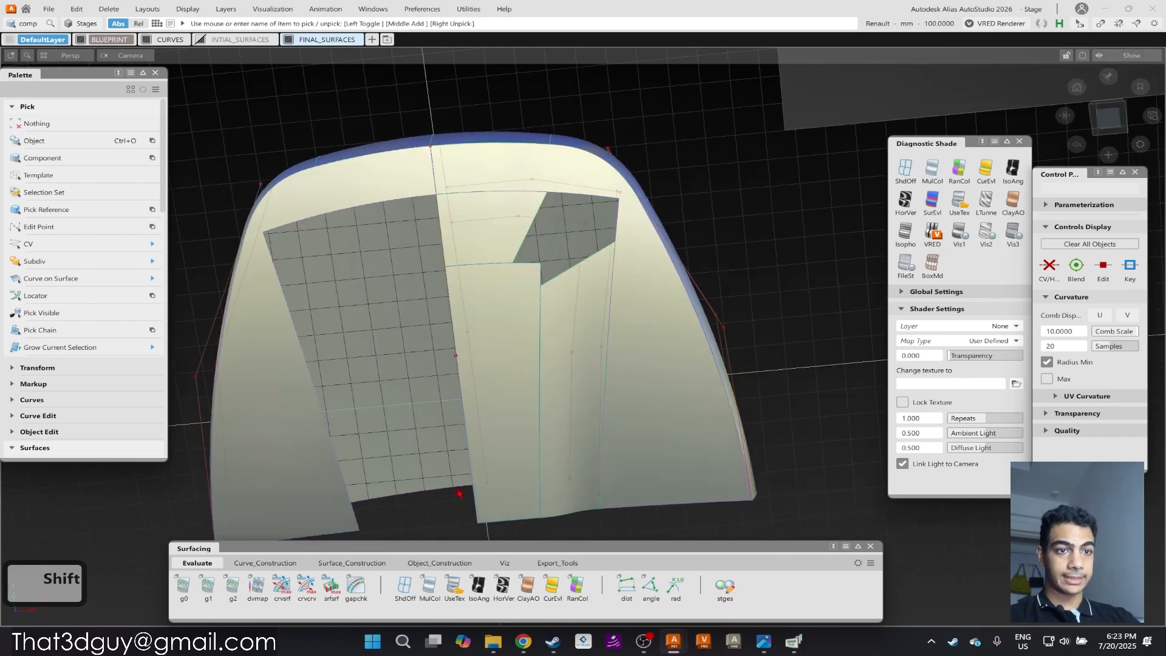
Shade the model with horizontal black-and-white stripes and set the global tessellation tolerance to 0.01.
left_click(502, 584)
mouse_move(552, 281)
left_mouse_down("alt+shift")
mouse_move(505, 252)
mouse_move(531, 253)
mouse_move(526, 262)
left_mouse_up("alt+shift")
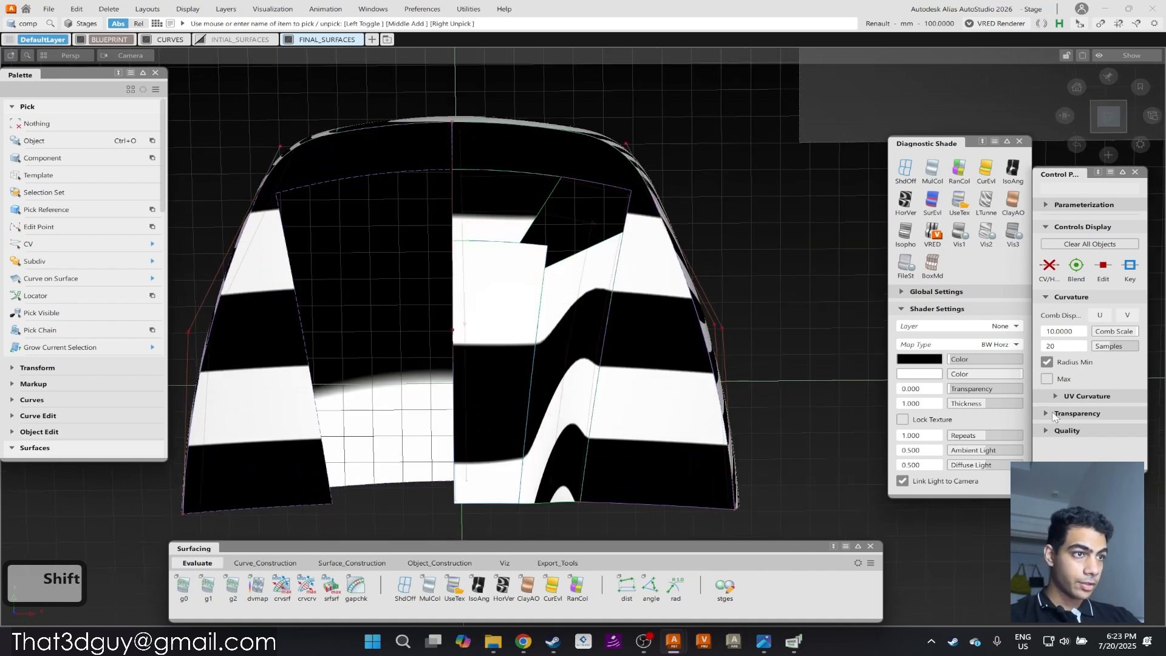
left_click(1047, 430)
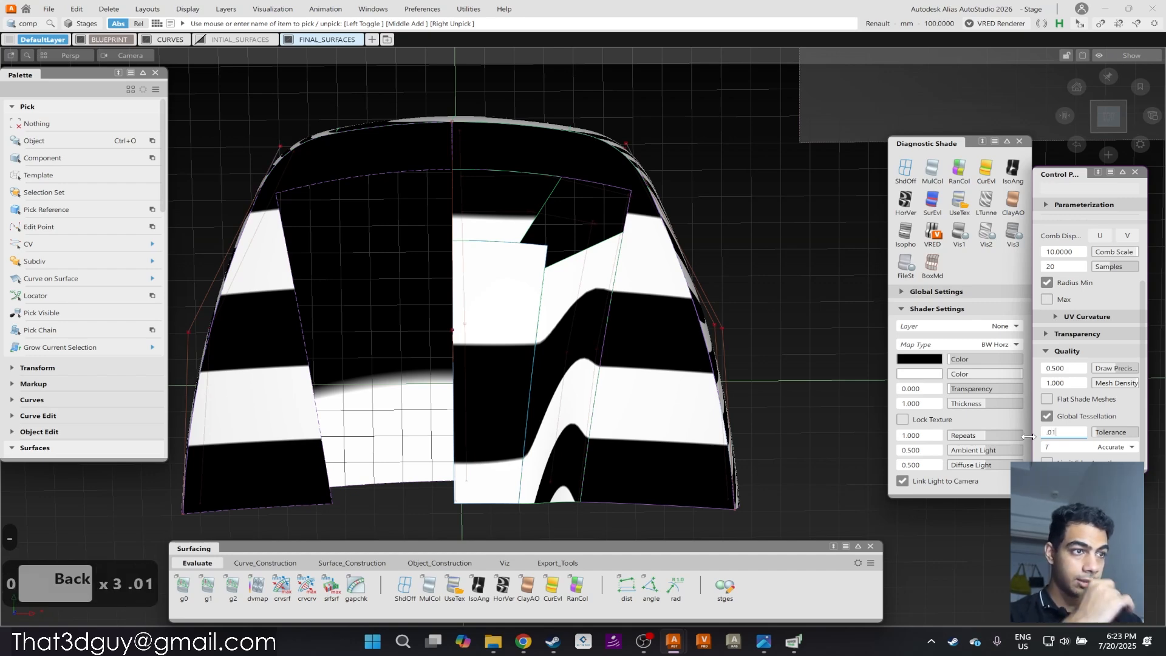
key("Return")
Fill the corner gap between the side and front blends with a G2 freeform blend using Edge Align ends.
left_click_drag(546, 373, 558, 247, "alt")
middle_click_drag(558, 247, 501, 286, "alt")
right_click_drag(655, 247, 515, 275, "alt")
right_click_drag(475, 325, 518, 324, "ctrl")
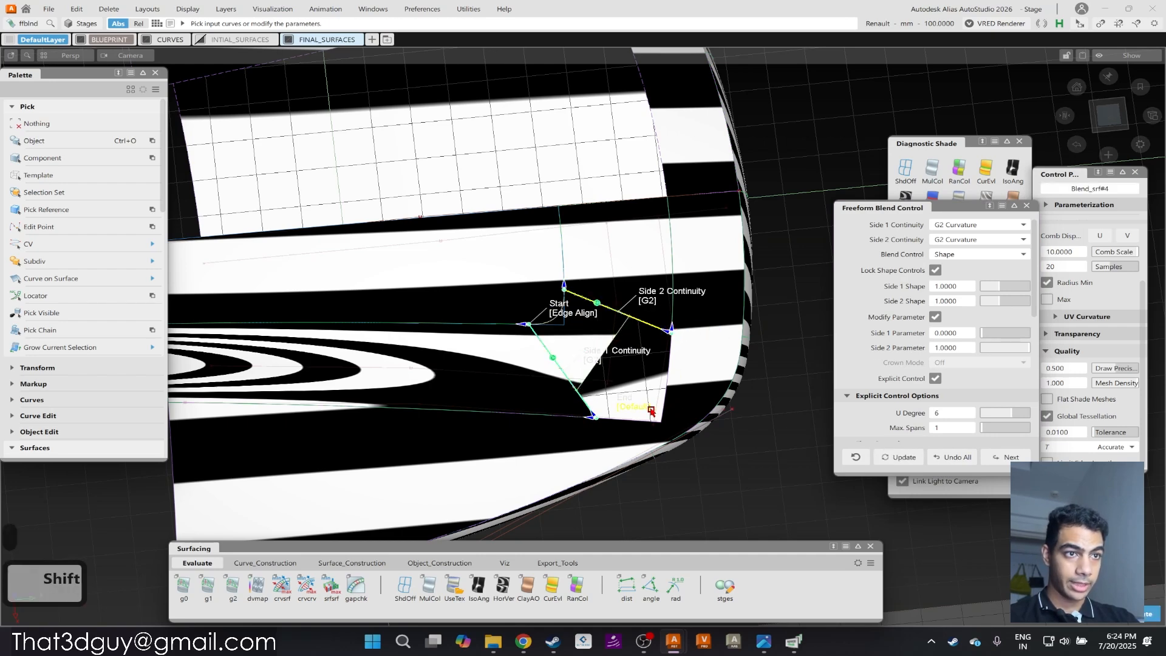
left_click_drag(652, 458, 646, 419, "alt+shift")
right_click_drag(589, 348, 664, 307, "alt+shift")
left_click_drag(663, 307, 508, 352, "alt+shift")
right_click_drag(508, 351, 677, 400, "alt+shift")
left_click_drag(677, 401, 630, 349, "alt+shift")
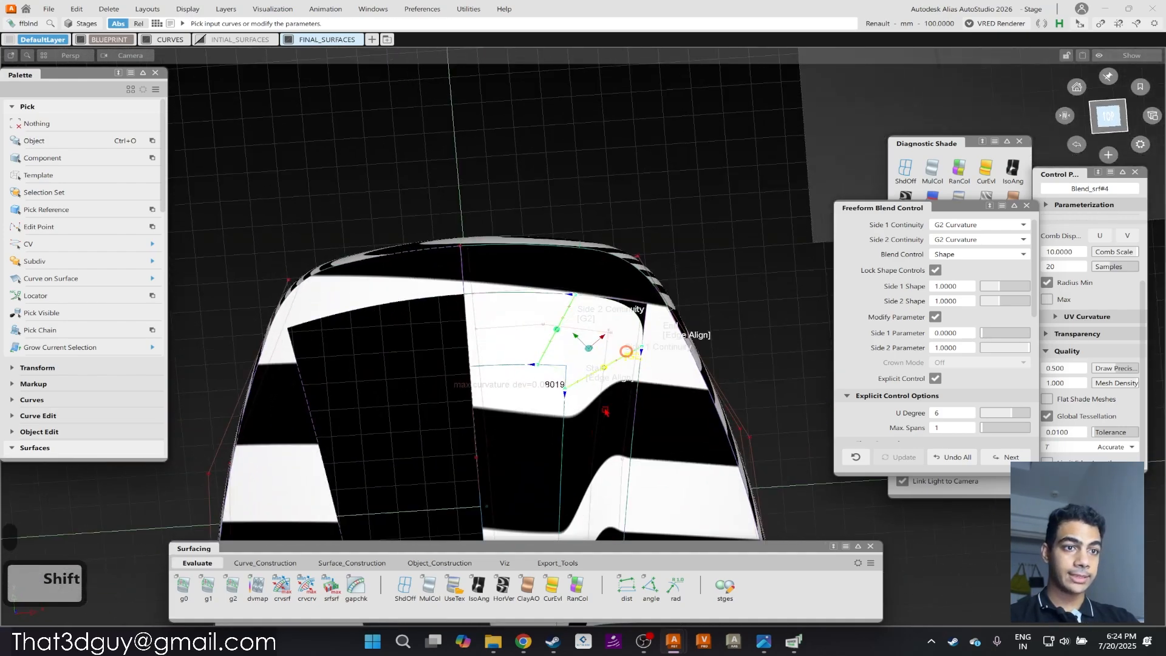
Switch the shading back to the user-defined texture and inspect the filled corner.
left_click_drag(534, 437, 526, 544, "ctrl")
left_click(460, 579)
left_click_drag(583, 337, 359, 283, "alt+shift")
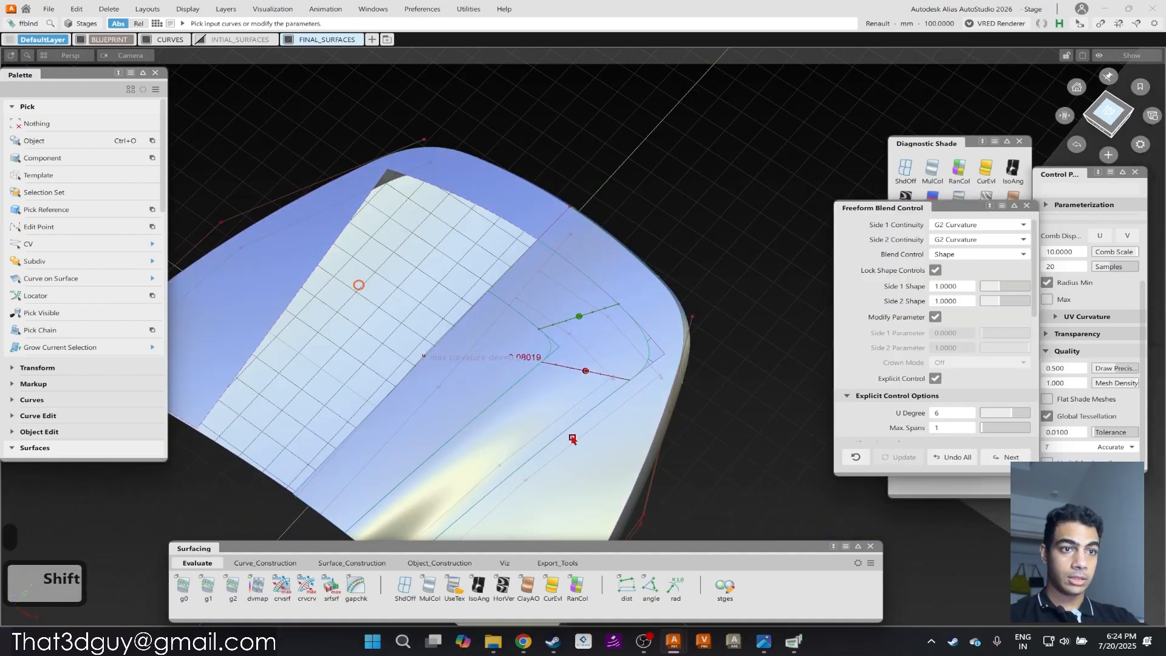
key("ctrl")
left_click_drag(619, 205, 580, 411, "ctrl+shift")
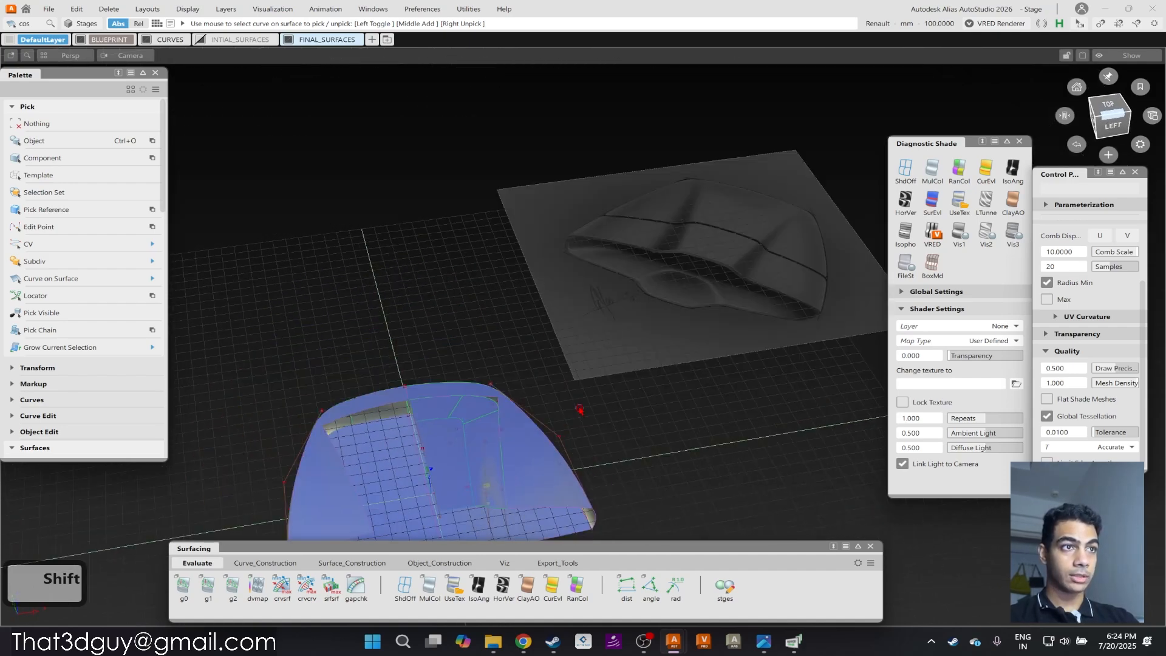
Edit the side blend's history and set its Side 1 and Side 2 Shape to 1.5.
left_click_drag(492, 459, 633, 383, "alt+shift")
middle_click_drag(632, 384, 627, 333, "alt+shift")
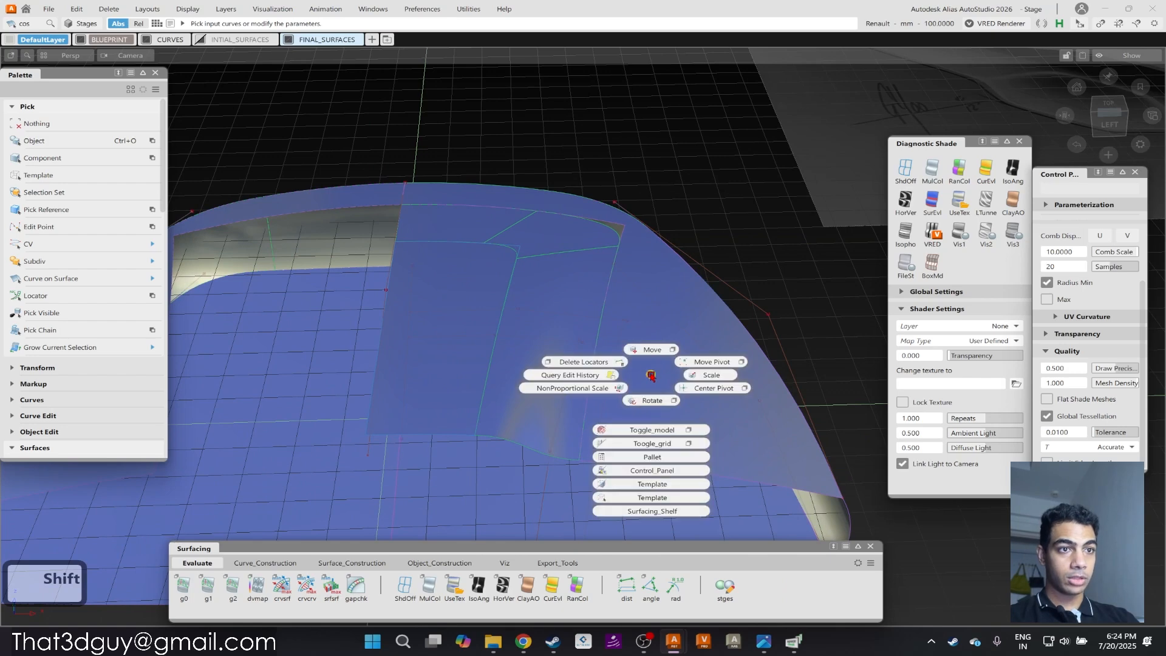
left_click(566, 367)
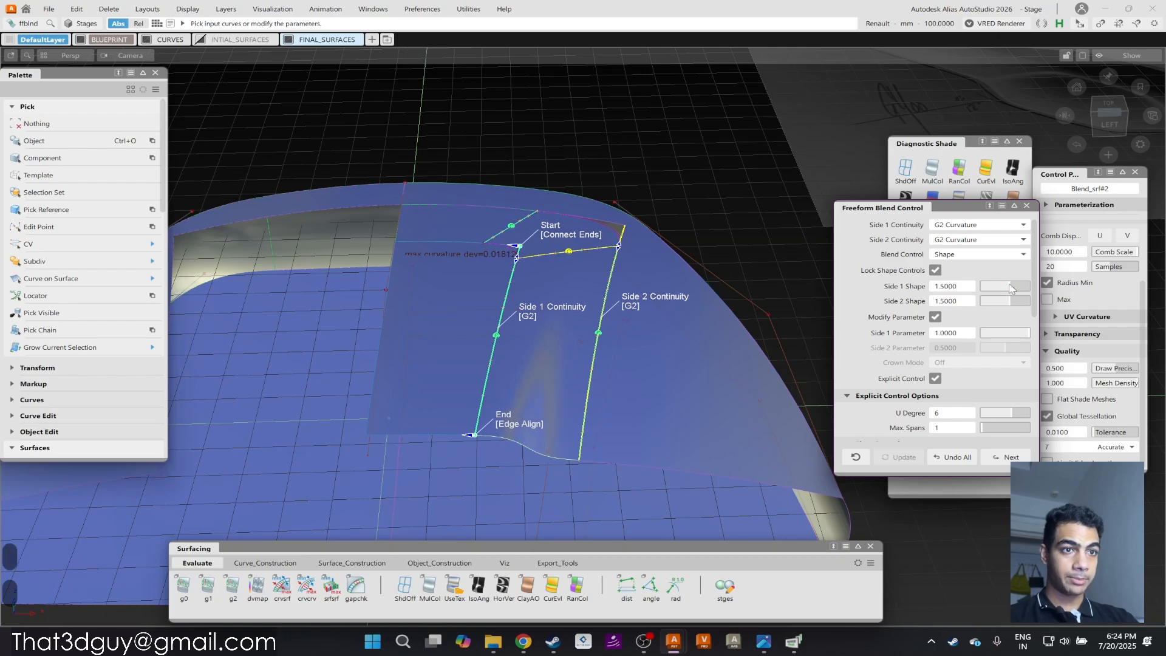
left_click_drag(998, 292, 572, 315, "alt+shift")
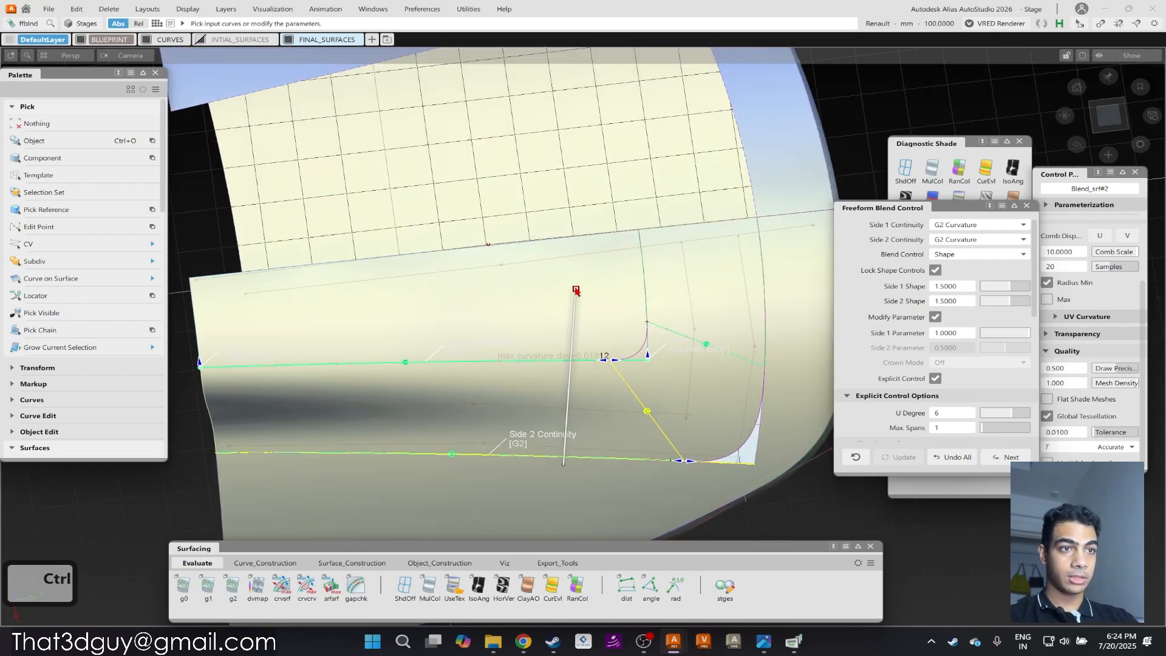
left_click_drag(734, 420, 675, 401, "ctrl+shift")
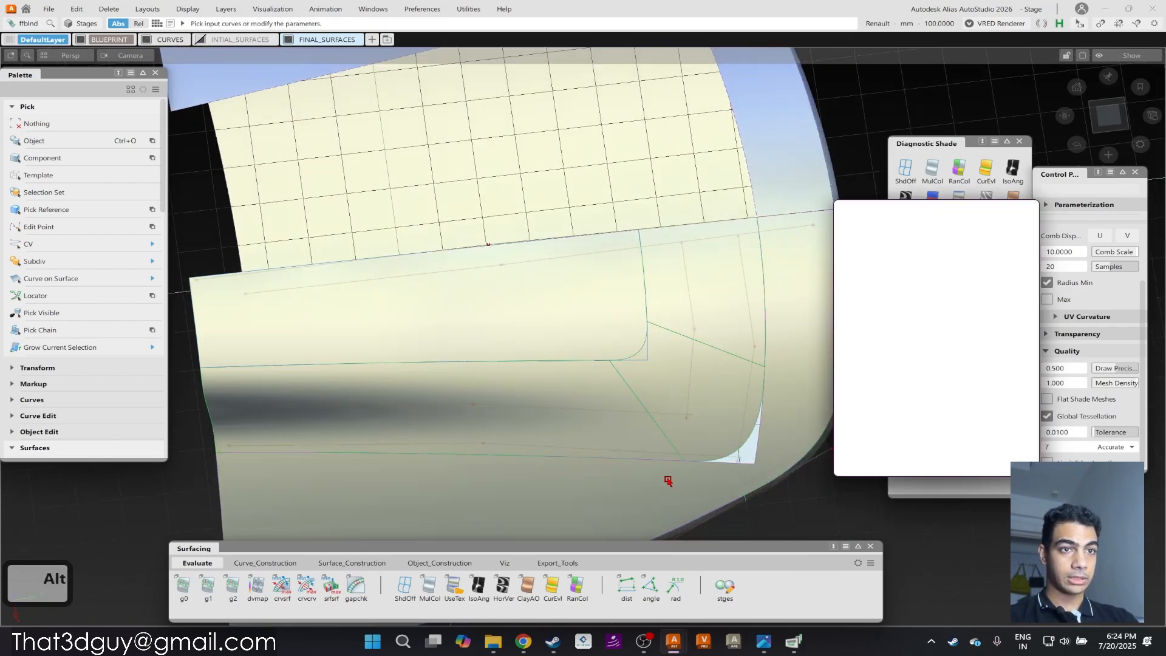
Check the curvature continuity along the edges where the corner fill meets the side and front blends.
left_click_drag(514, 327, 721, 468, "alt+shift")
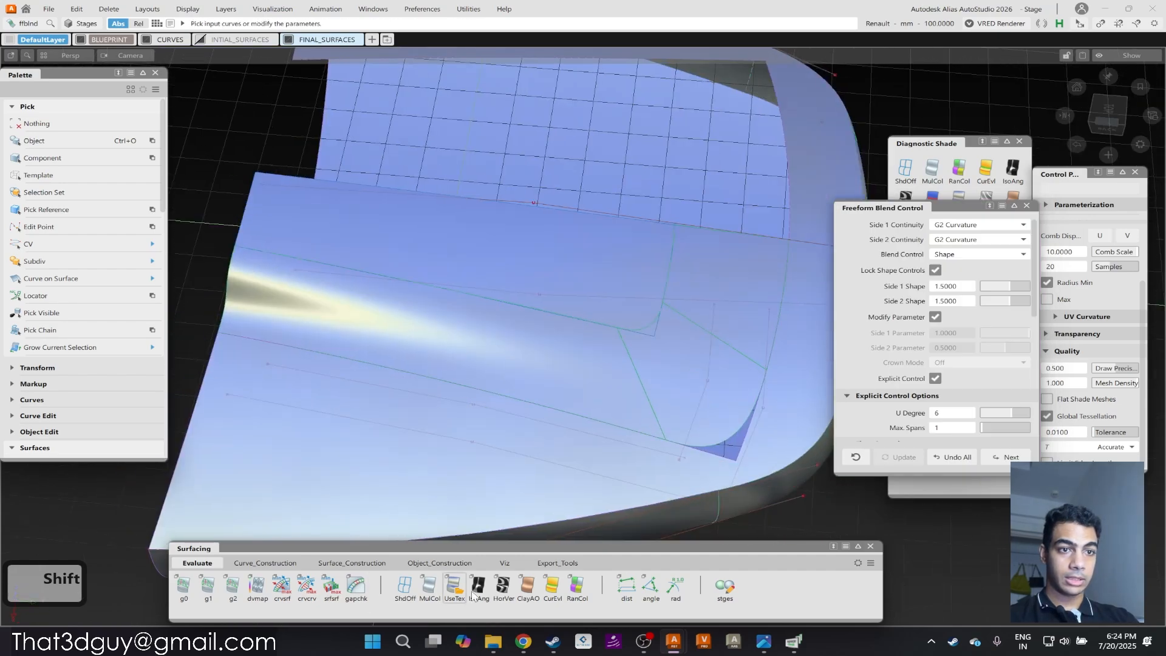
left_click(234, 588)
left_click(444, 290)
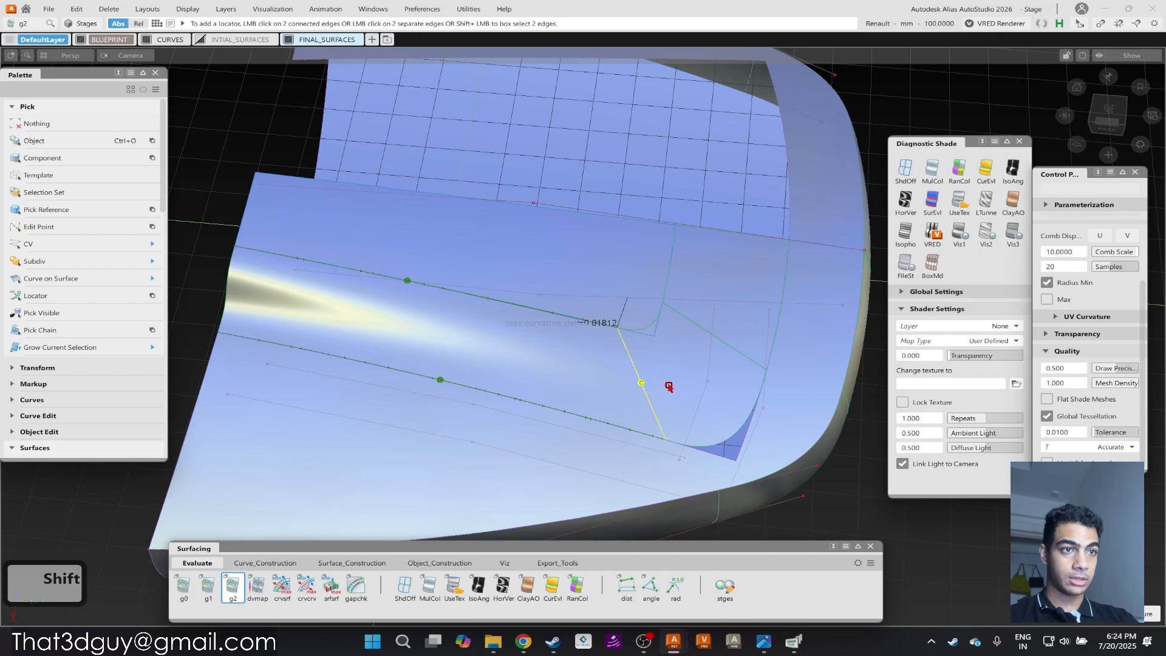
left_click_drag(635, 338, 632, 338, "alt+shift")
right_click_drag(634, 320, 661, 294, "alt+shift")
mouse_move(661, 294)
left_mouse_down("alt+shift")
mouse_move(702, 356)
mouse_move(669, 421)
mouse_move(683, 388)
left_mouse_up("alt+shift")
right_click_drag(683, 389, 661, 379, "alt+shift")
mouse_move(661, 379)
left_mouse_down("alt+shift")
mouse_move(685, 340)
mouse_move(666, 294)
mouse_move(695, 320)
left_mouse_up("alt+shift")
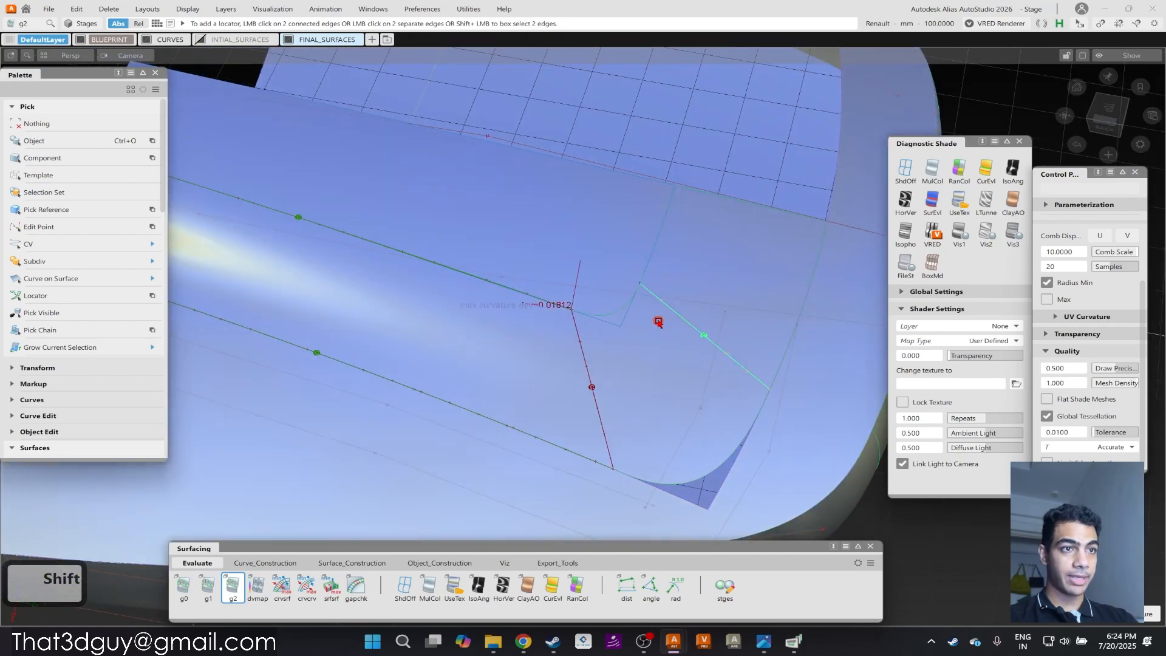
left_click_drag(668, 487, 762, 455, "alt+shift")
left_click_drag(551, 385, 674, 319, "alt+shift")
Untrim the top surface around the blend corner and delete the continuity locators.
left_click(680, 311, "ctrl+shift")
left_click(681, 368, "ctrl+shift")
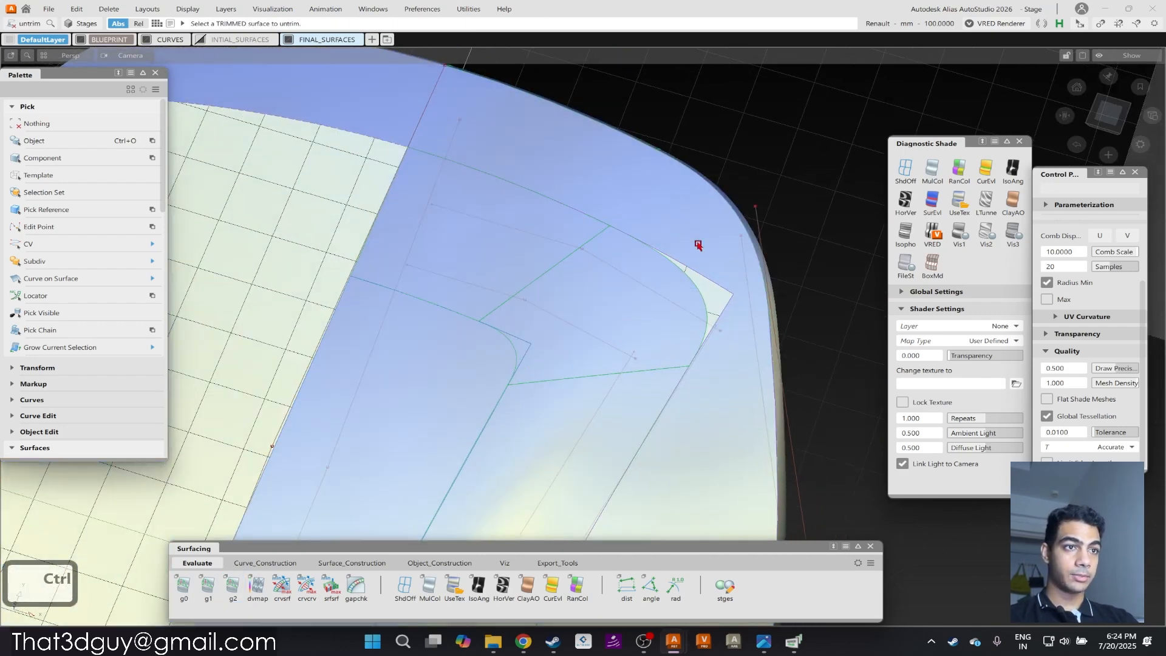
left_click(698, 244)
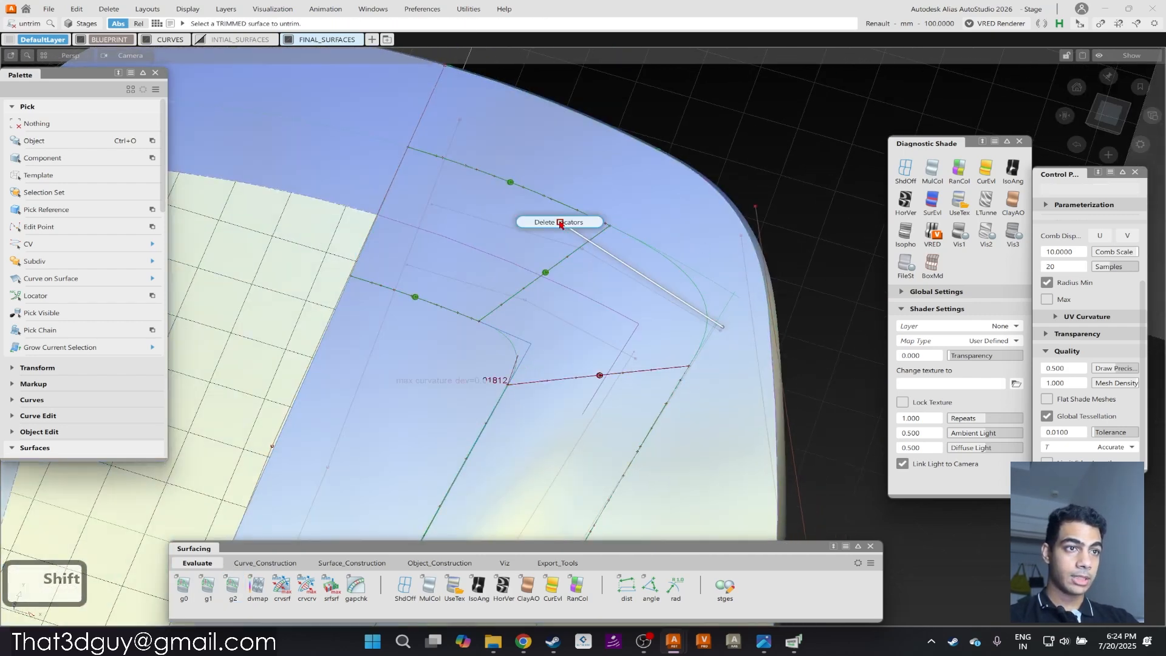
left_click_drag(560, 223, 560, 224, "shift")
left_click(706, 276, "ctrl+shift")
left_click(698, 331, "ctrl+shift")
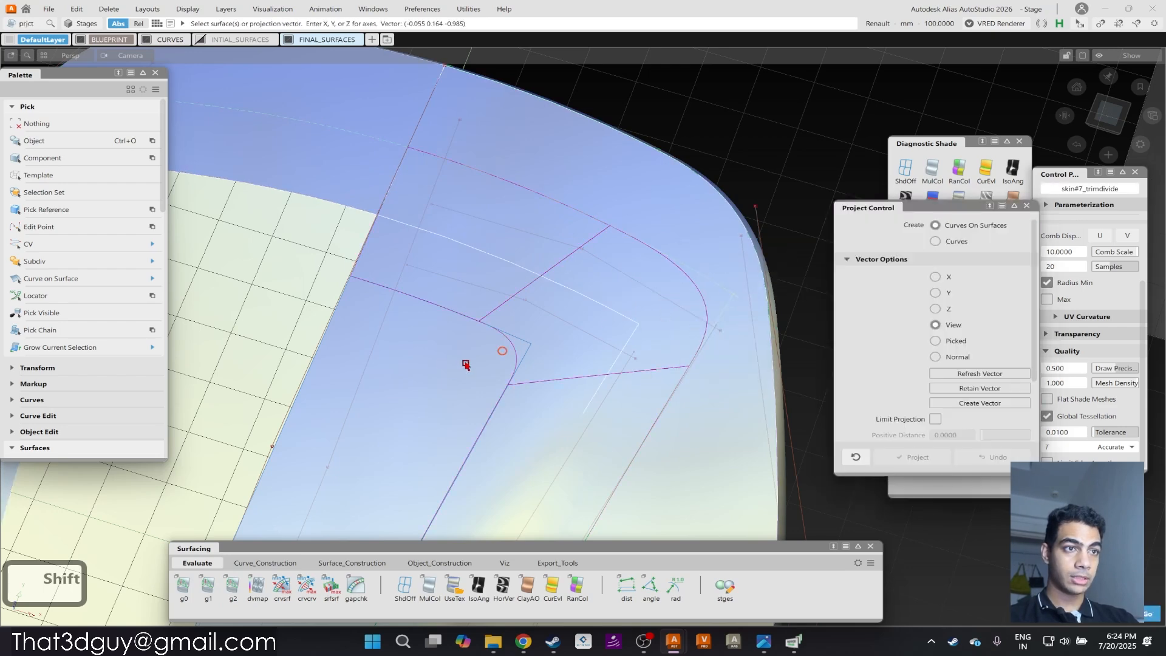
left_click(603, 350)
left_click(619, 273, "ctrl+shift")
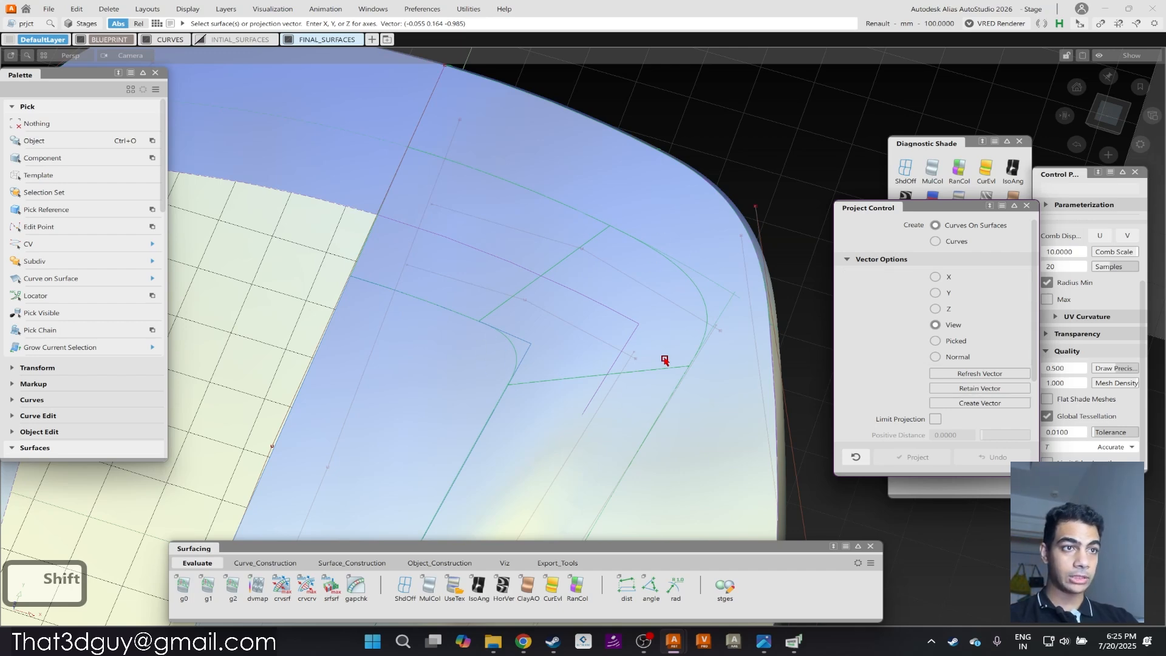
Align the corner fill's inner edge to the inner panel with G2 continuity and the Project alignment type.
left_click(469, 562)
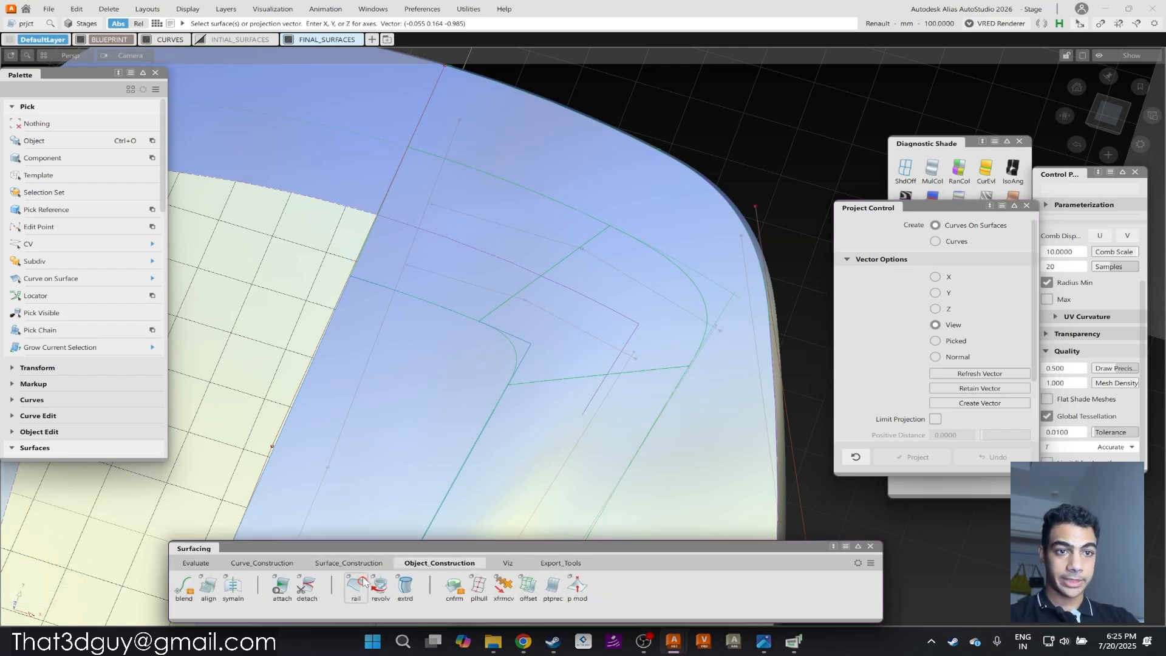
left_click(208, 586)
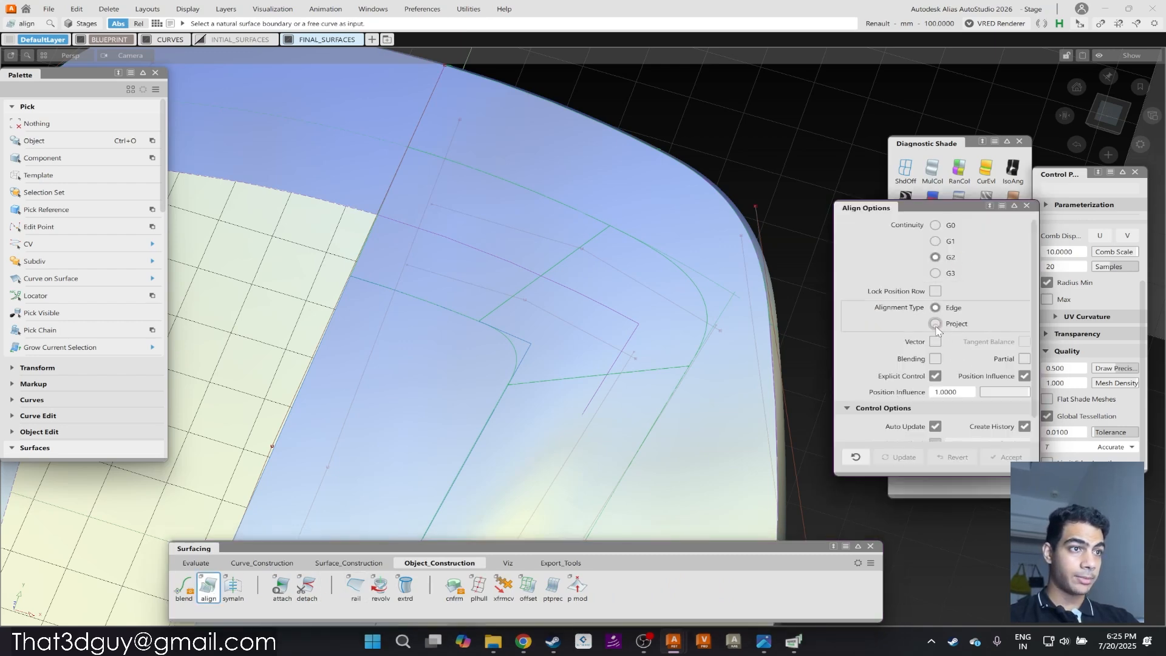
left_click(935, 324)
left_click(520, 350)
left_click(501, 375)
left_click(487, 358)
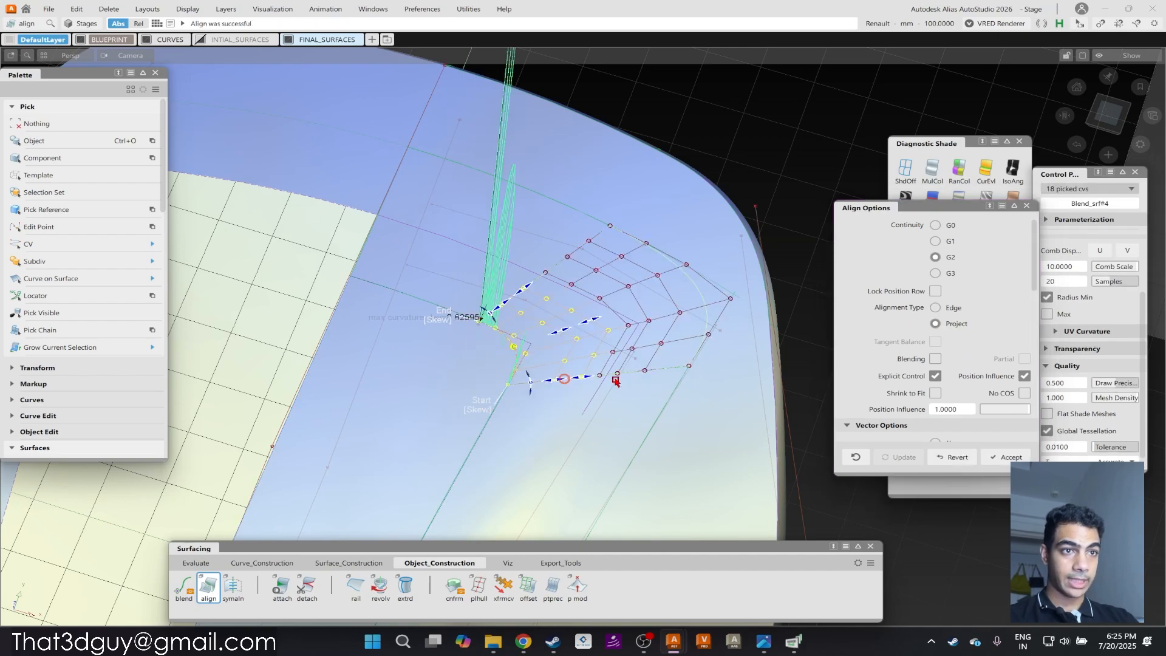
Align the corner fill's outer edge to the top surface with G2 continuity and the Project alignment type.
left_click_drag(691, 359, 555, 309, "alt+shift")
middle_click_drag(555, 309, 503, 276, "alt+shift")
left_click_drag(646, 403, 635, 281, "ctrl+shift")
left_click(632, 308)
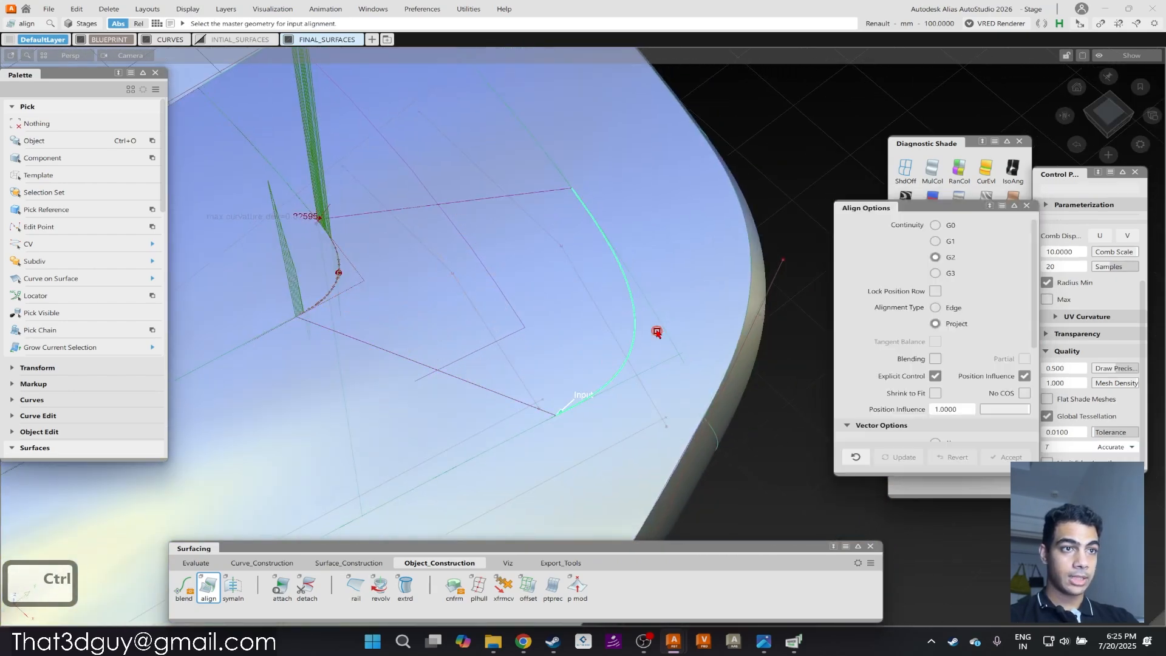
left_click(648, 344)
mouse_move(645, 340)
left_mouse_down("alt+shift")
mouse_move(617, 395)
mouse_move(635, 333)
mouse_move(637, 388)
mouse_move(643, 315)
mouse_move(641, 328)
left_mouse_up("alt+shift")
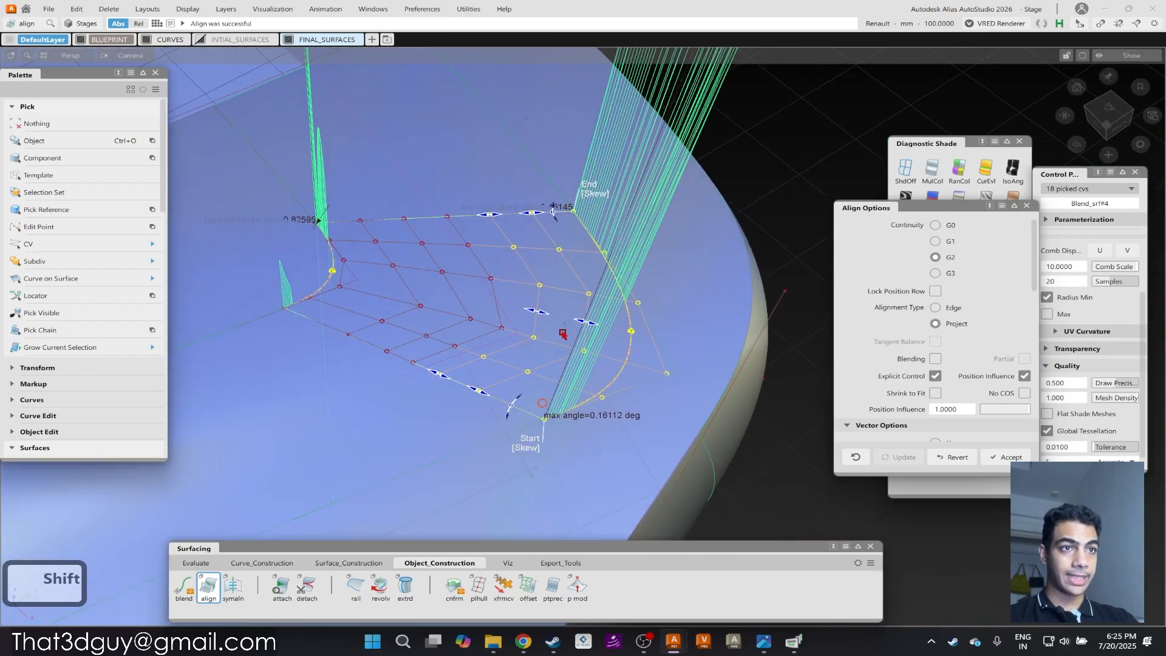
Reopen the corner fill's alignment history and examine the curvature deviation along its inner and outer edges.
left_click_drag(572, 296, 591, 418, "alt+shift")
left_click_drag(586, 275, 576, 253, "ctrl+shift")
middle_click_drag(610, 395, 572, 394, "ctrl+shift")
left_click_drag(578, 290, 587, 264, "alt+shift")
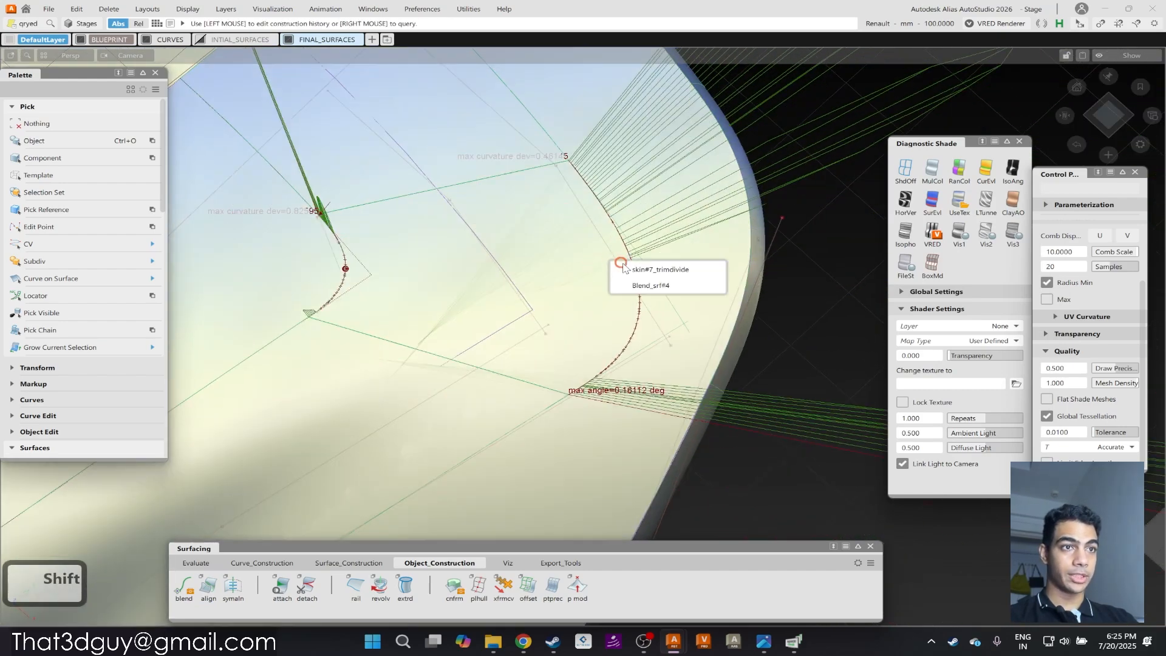
left_click(466, 340)
left_click_drag(527, 296, 571, 348, "alt+shift")
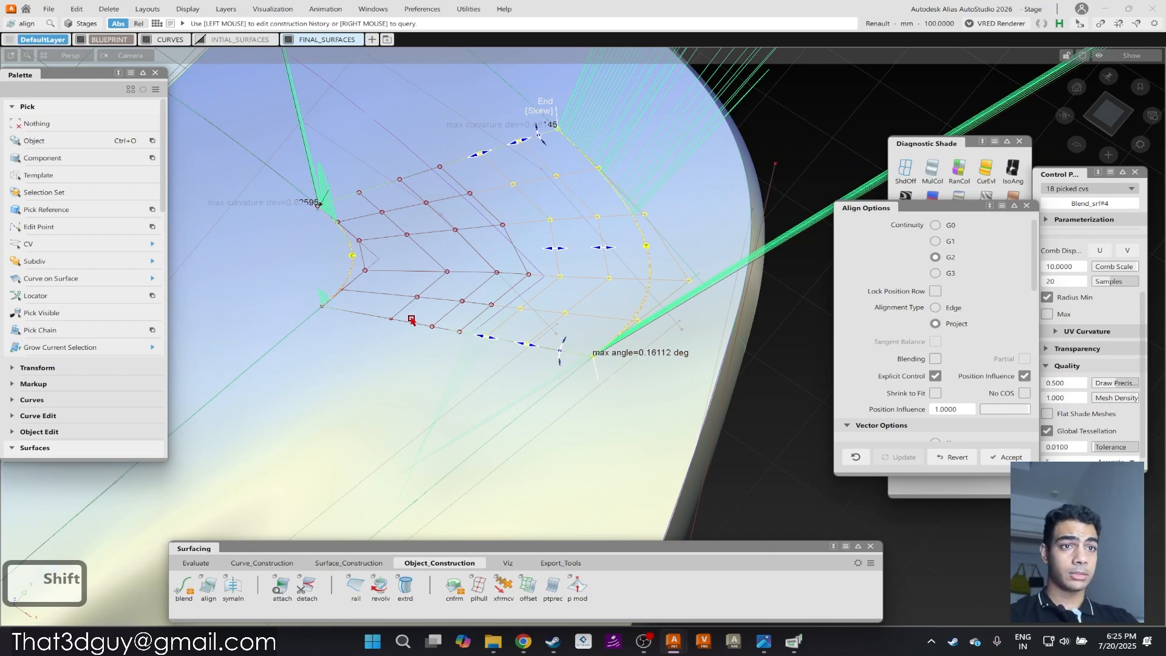
Reopen the side blend's history and review its Side 1 and Side 2 Shape settings.
left_click_drag(423, 336, 494, 291, "alt+shift")
middle_click_drag(495, 292, 545, 276, "alt+shift")
left_click_drag(616, 358, 474, 359, "ctrl+shift")
left_click(616, 359)
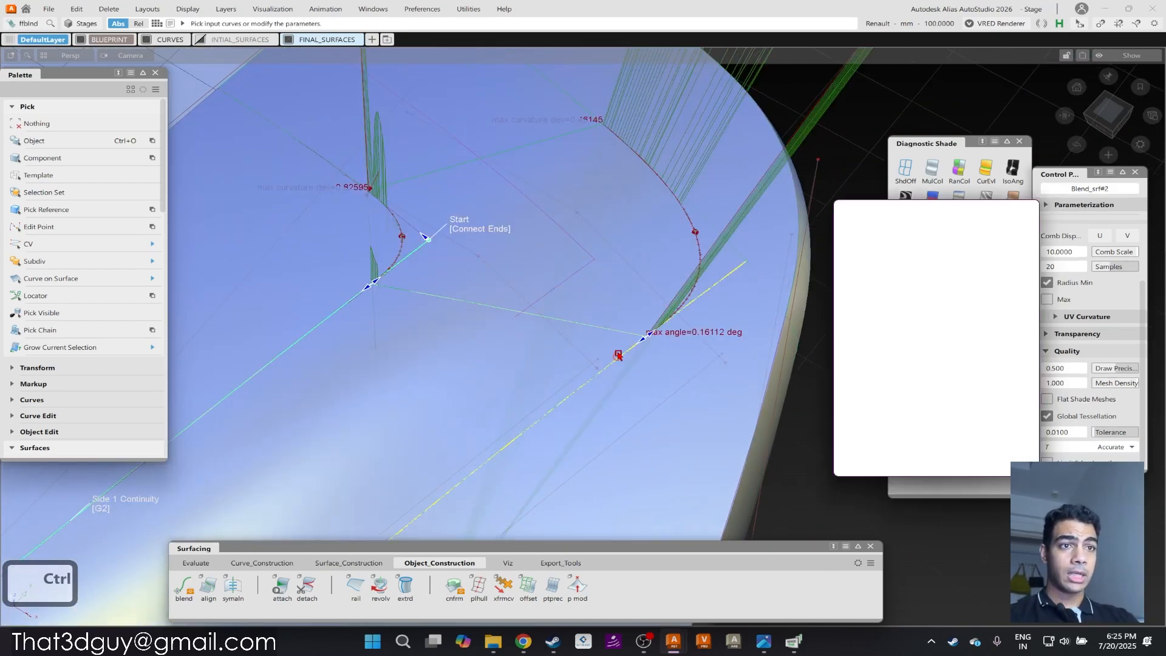
left_click_drag(589, 387, 395, 325, "alt+shift")
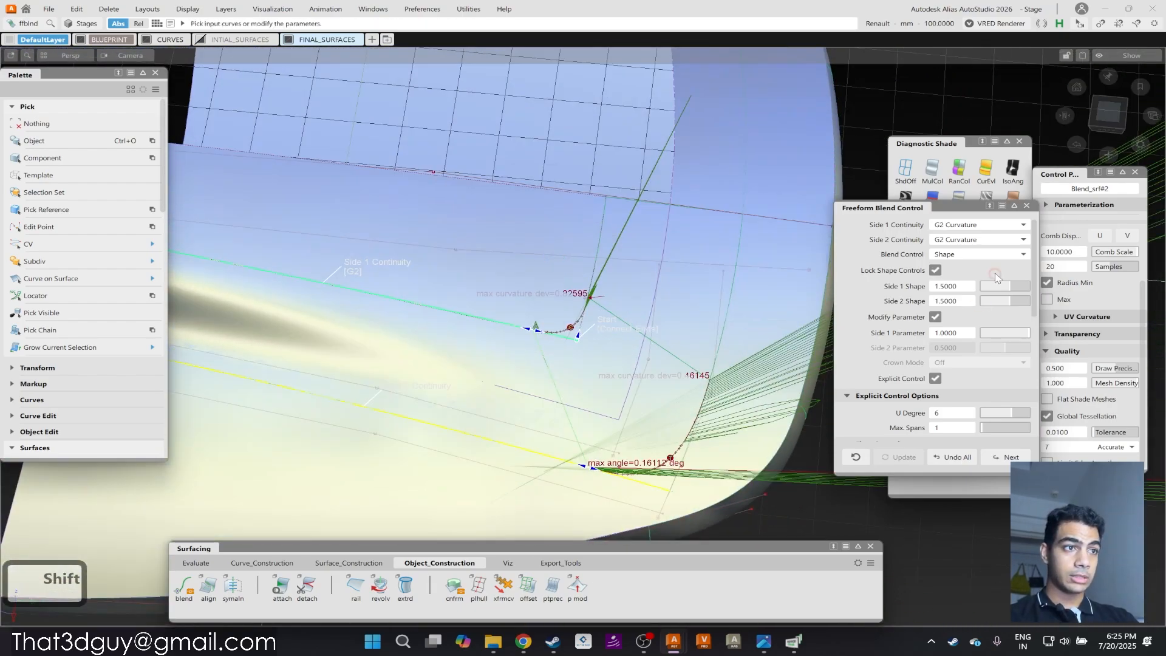
left_click(1009, 284)
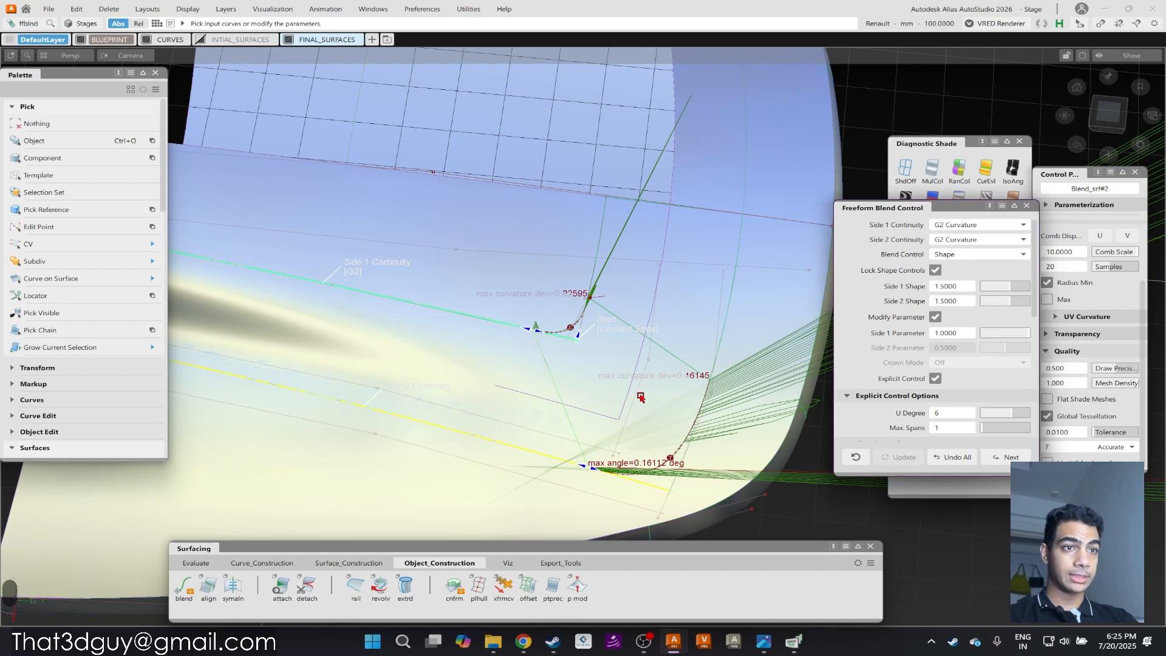
Edit the front blend's history to adjust its Side 1 and Side 2 Shape.
left_click_drag(641, 396, 637, 332, "ctrl+shift")
right_click_drag(719, 365, 683, 369, "ctrl+shift")
left_click(614, 413)
left_click_drag(569, 345, 729, 334, "alt+shift")
right_click_drag(824, 360, 762, 363, "ctrl+shift")
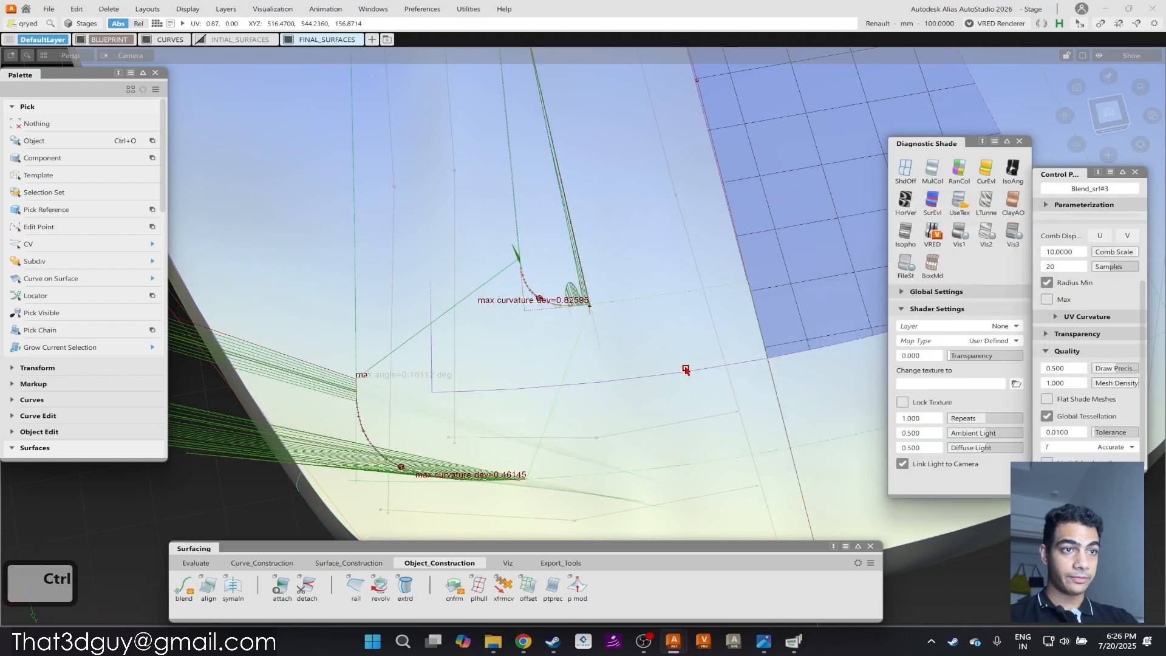
left_click(686, 369)
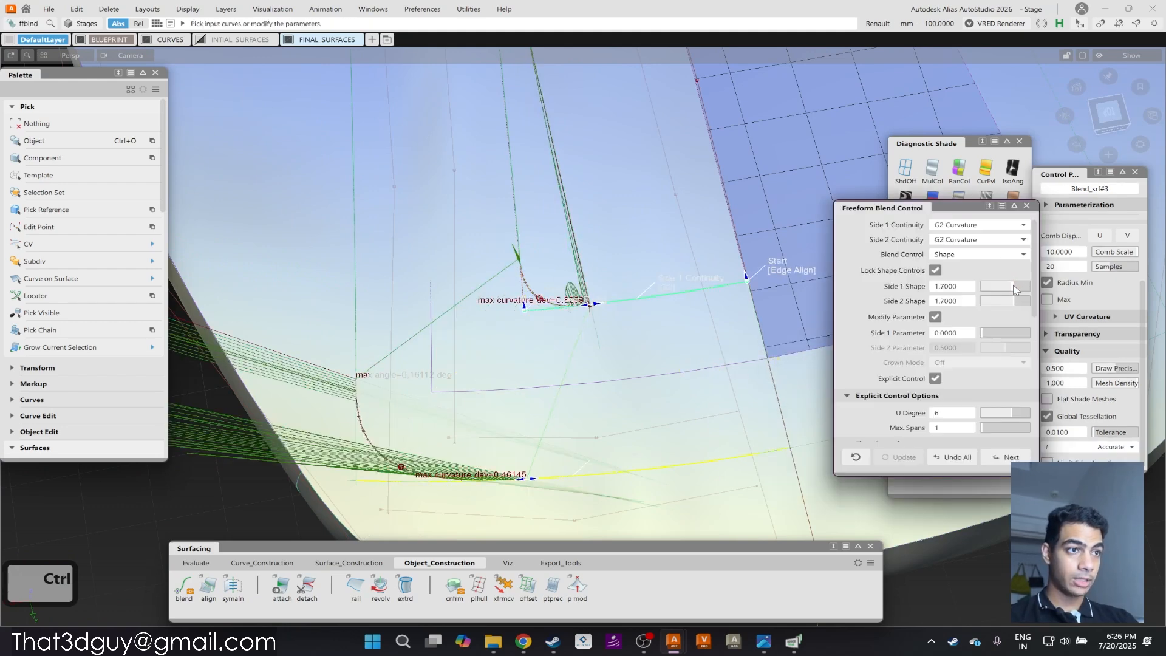
right_click_drag(668, 357, 512, 362, "ctrl+shift")
left_click(511, 362)
Align the corner fill's front-side edge to the front blend with G2 and the Edge type, accepting removal of construction history.
left_click_drag(489, 448, 585, 324, "alt+shift")
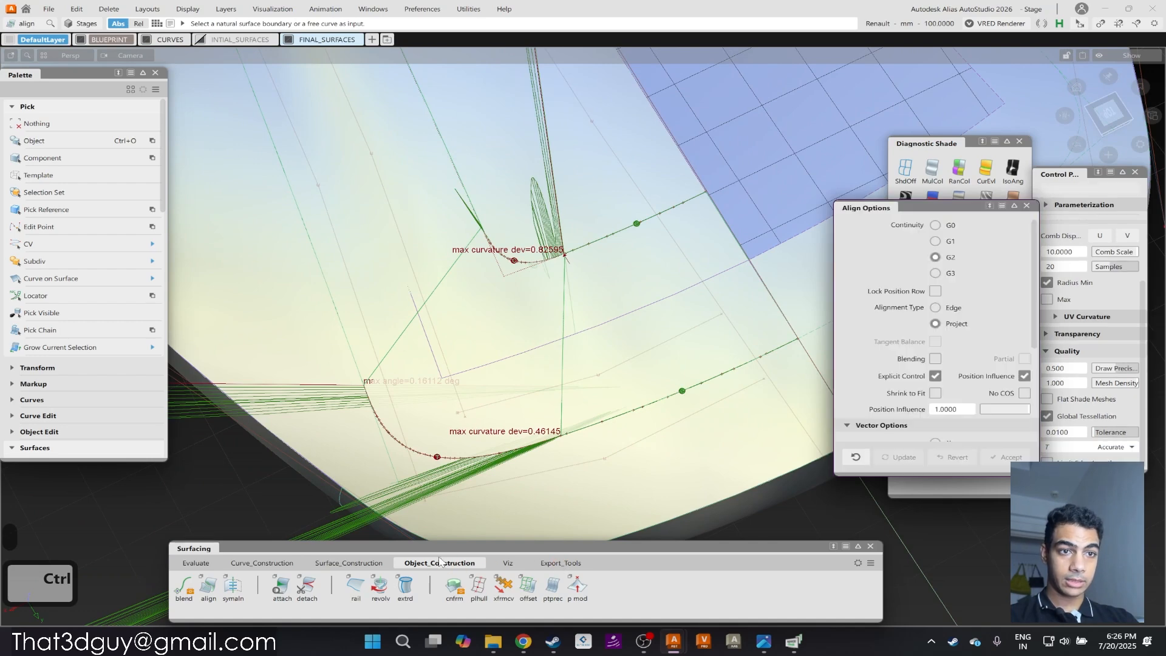
left_click(212, 587)
left_click(542, 317)
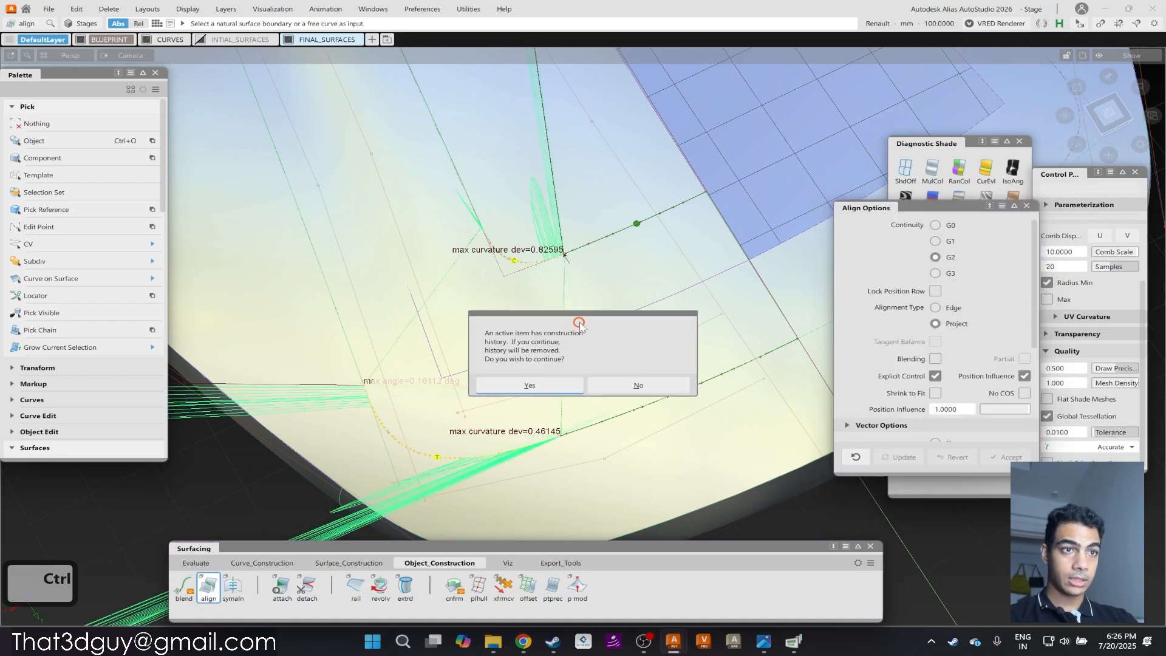
left_click(530, 385)
left_click(618, 369)
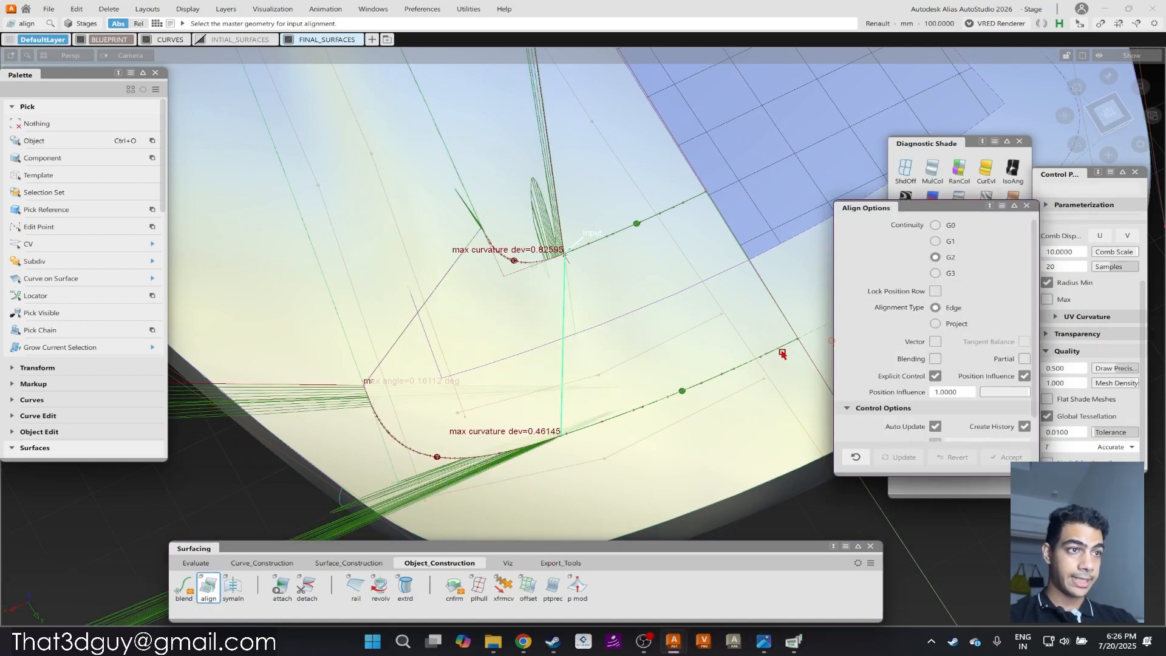
left_click(582, 309)
mouse_move(557, 354)
left_mouse_down("alt+shift")
mouse_move(617, 349)
mouse_move(602, 411)
mouse_move(557, 357)
left_mouse_up("alt+shift")
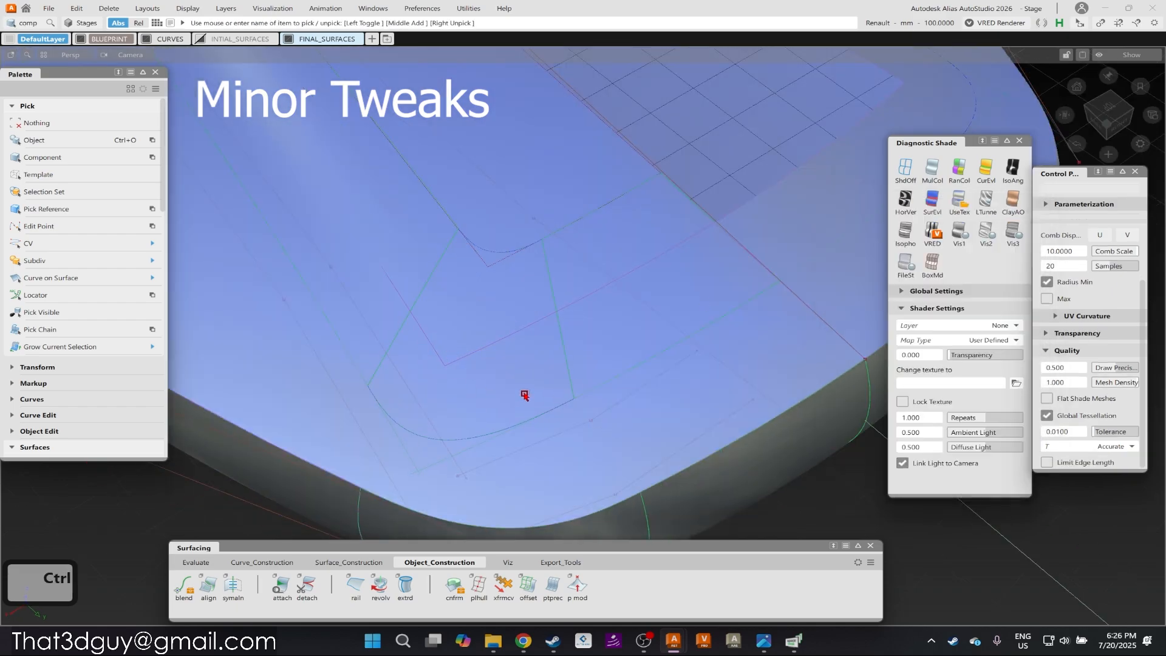
Trim the side and front blends back where they meet the corner fill.
key("Delete")
key("Return")
left_click_drag(569, 296, 520, 312, "alt+shift")
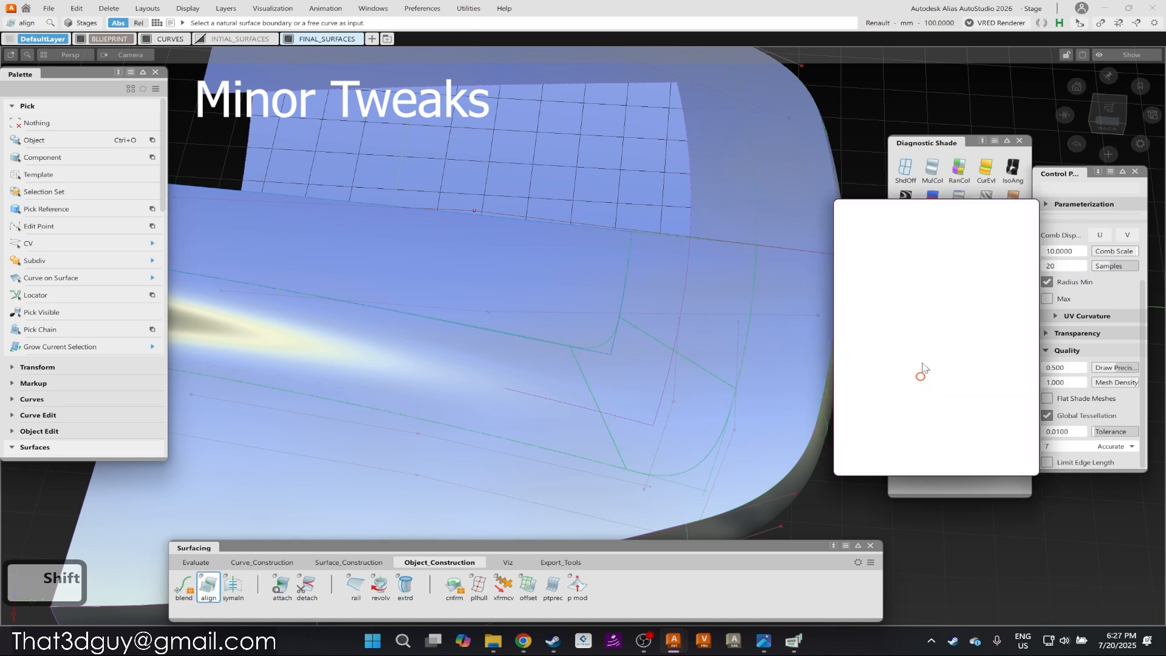
left_click(607, 349)
key("Return")
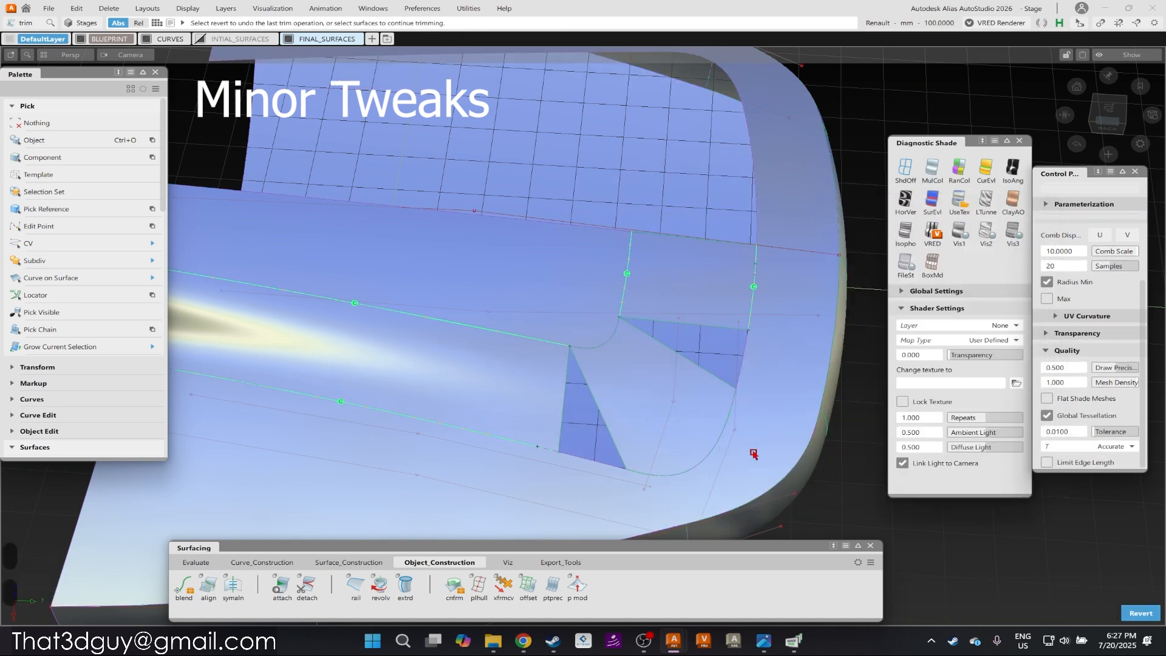
Edit the front blend's history so the blend meets the corner fill's edge, using a Side Shape of 1.5.
right_click_drag(740, 378, 717, 389, "ctrl+shift")
left_click_drag(586, 469, 653, 411, "alt+shift")
left_click(653, 411)
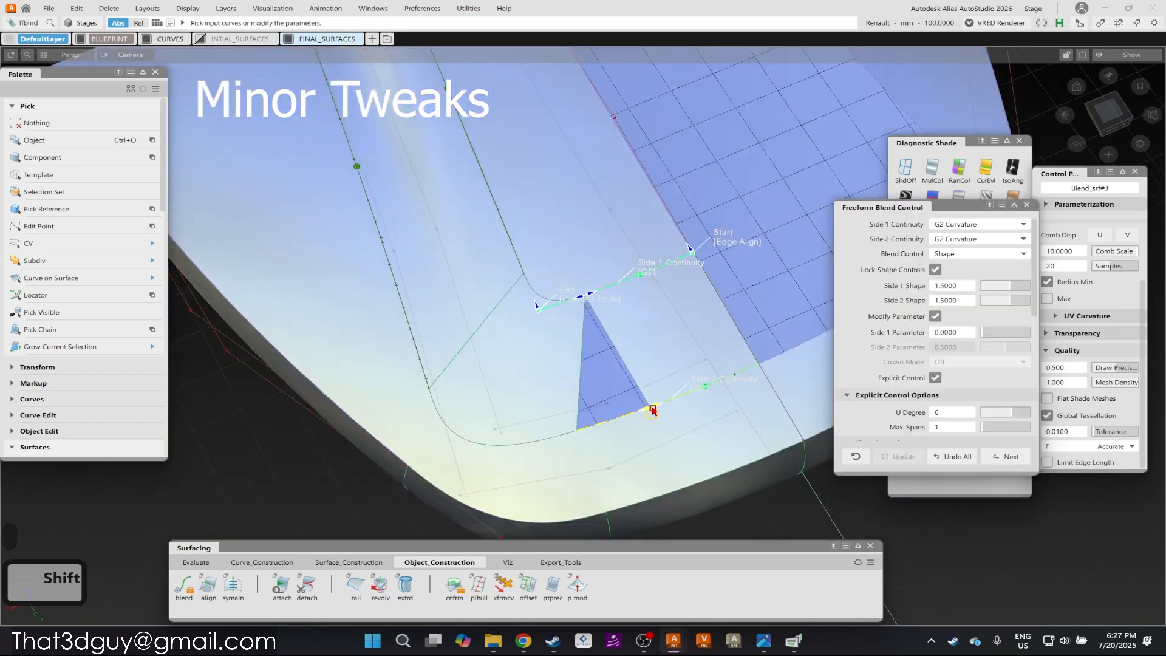
left_click_drag(581, 357, 580, 328, "ctrl+shift")
Check the G2 continuity along the reworked corner fill's edges and query its construction history.
left_click(195, 562)
left_click(233, 586)
left_click(442, 446)
right_click_drag(585, 339, 588, 340, "ctrl+shift")
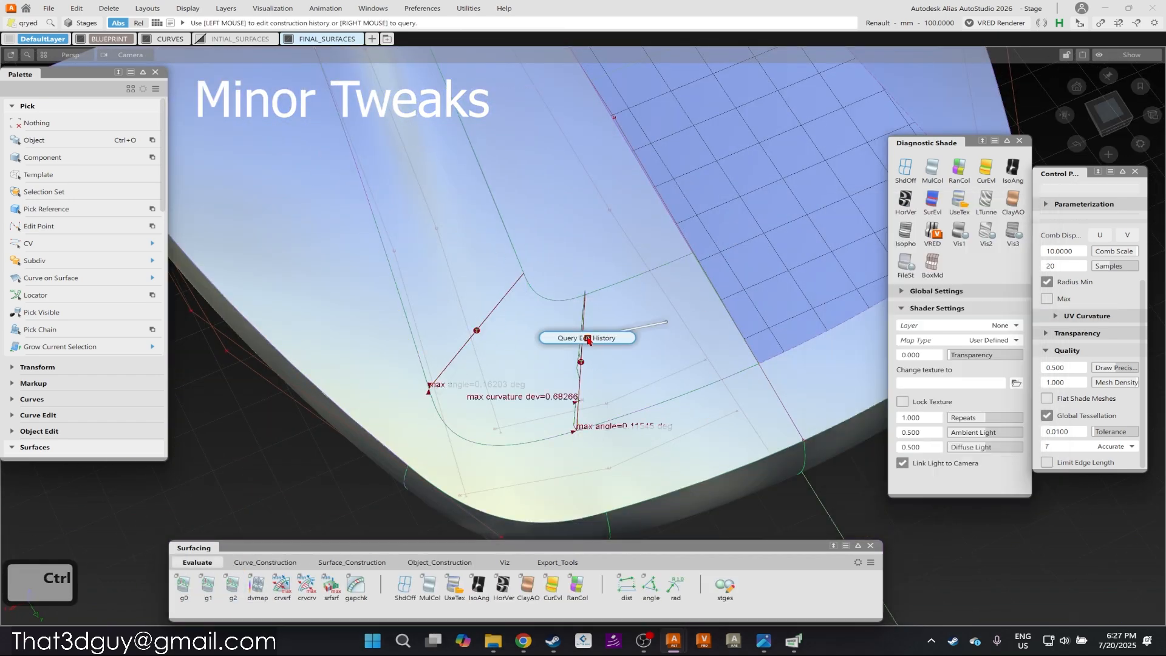
Align the corner fill's front-side edge with G2 continuity in Project mode, accepting removal of its construction history.
left_click(440, 563)
left_click(208, 587)
left_click(579, 380)
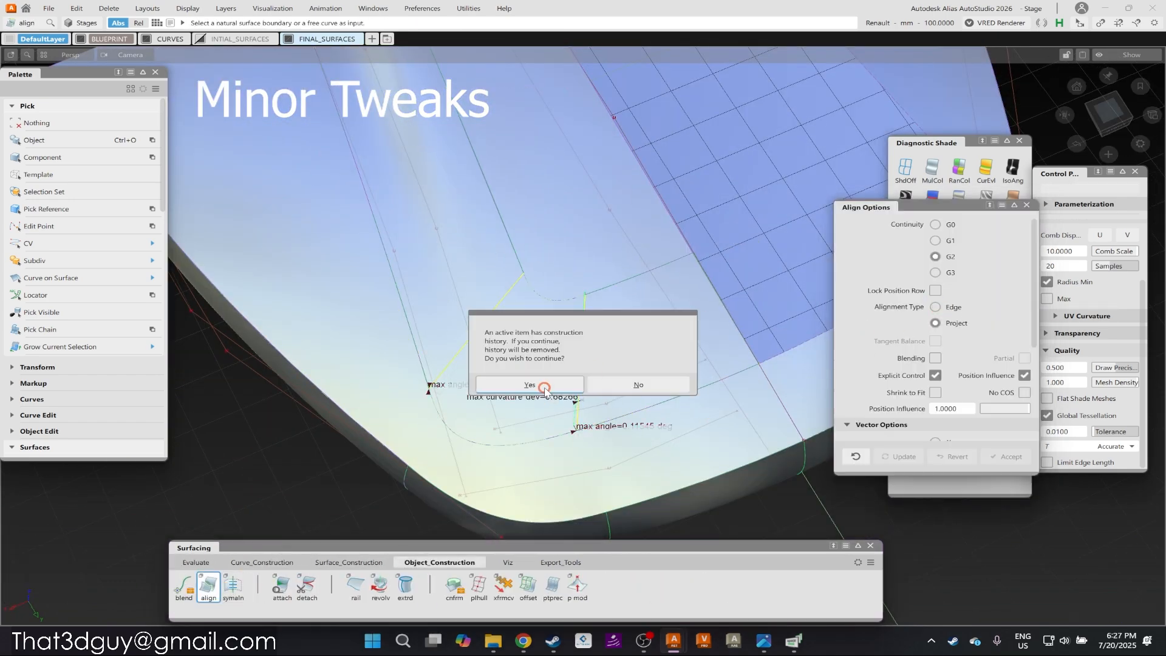
left_click(544, 388)
Check the positional gap along the corner fill's outer and inner edges.
left_click_drag(606, 276, 605, 249, "ctrl+shift")
left_click(196, 563)
left_click(184, 587)
left_click(482, 444)
left_click(591, 302)
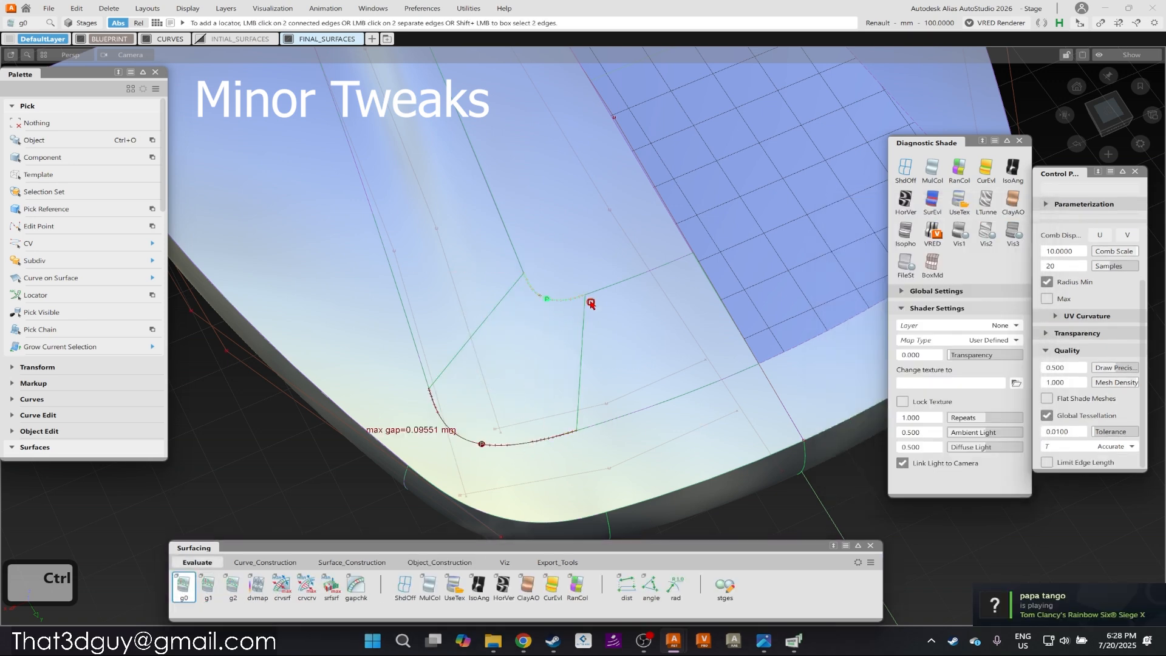
Delete the curve at the corner fill's outer edge and realign the fill with G2 continuity, accepting the history removal.
left_click_drag(599, 350, 601, 443, "ctrl+shift")
left_click(522, 437)
key("Delete")
key("Return")
left_click(447, 561)
left_click(208, 587)
left_click(544, 376)
left_click(544, 383)
left_click_drag(543, 377, 544, 349, "ctrl+shift")
Recheck positional continuity at the corner and trim the surface to the corner fill's boundary.
left_click(197, 562)
left_click(184, 586)
right_click_drag(614, 273, 614, 354, "ctrl+shift")
left_click(567, 401)
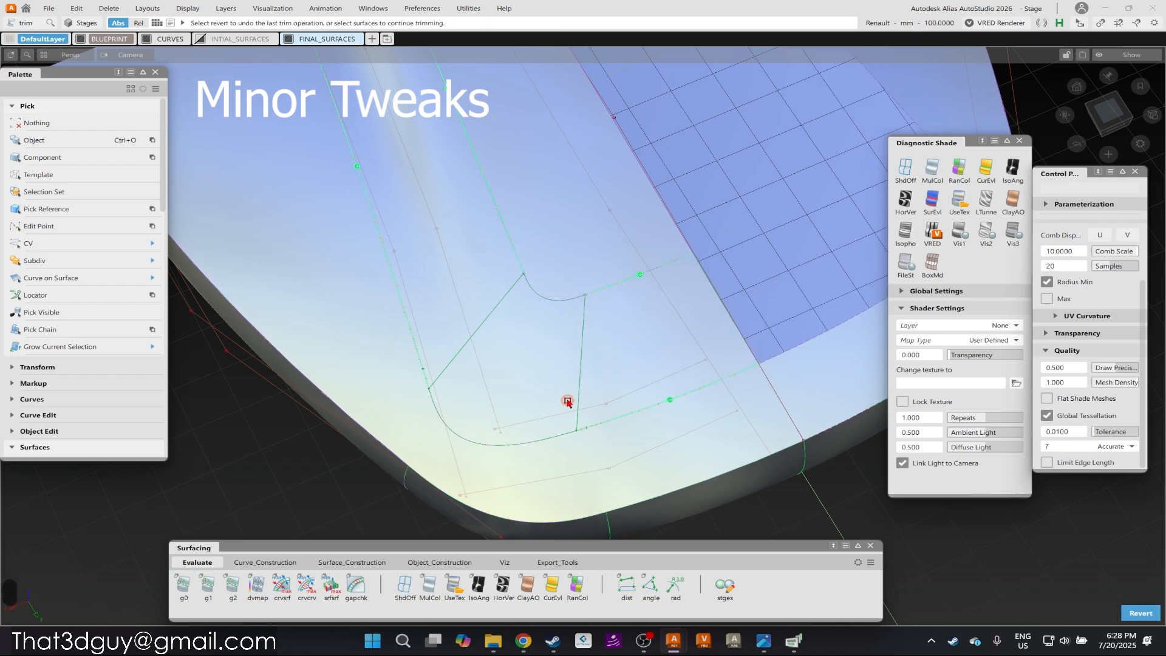
Inspect the whole mirrored form and its blended corner from several angles.
right_click_drag(567, 401, 656, 448, "alt+shift")
left_click_drag(655, 448, 658, 226, "alt+shift")
left_click(591, 437)
left_click_drag(590, 437, 539, 214, "alt+shift")
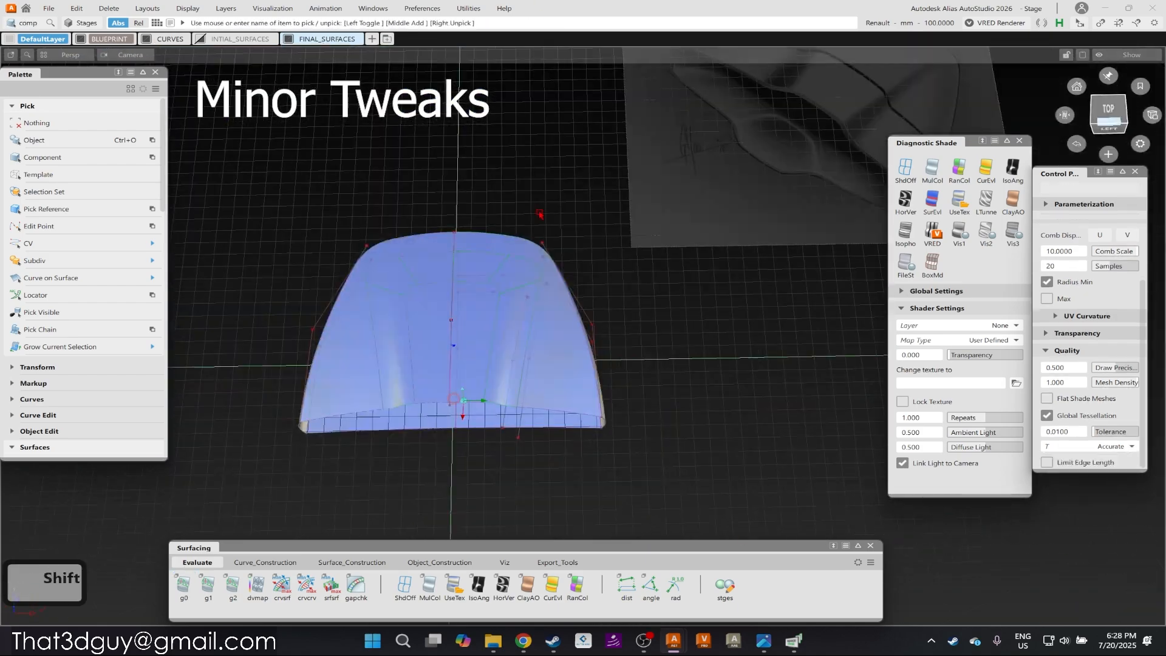
right_click_drag(539, 214, 614, 249, "alt+shift")
left_click_drag(613, 249, 516, 261, "alt+shift")
middle_click_drag(516, 261, 456, 278, "alt+shift")
left_click_drag(455, 278, 578, 386, "alt+shift")
Shade the model with horizontal black-and-white stripes and examine the reflection flow through the corner from the top view.
left_click(500, 589)
left_click(1108, 115)
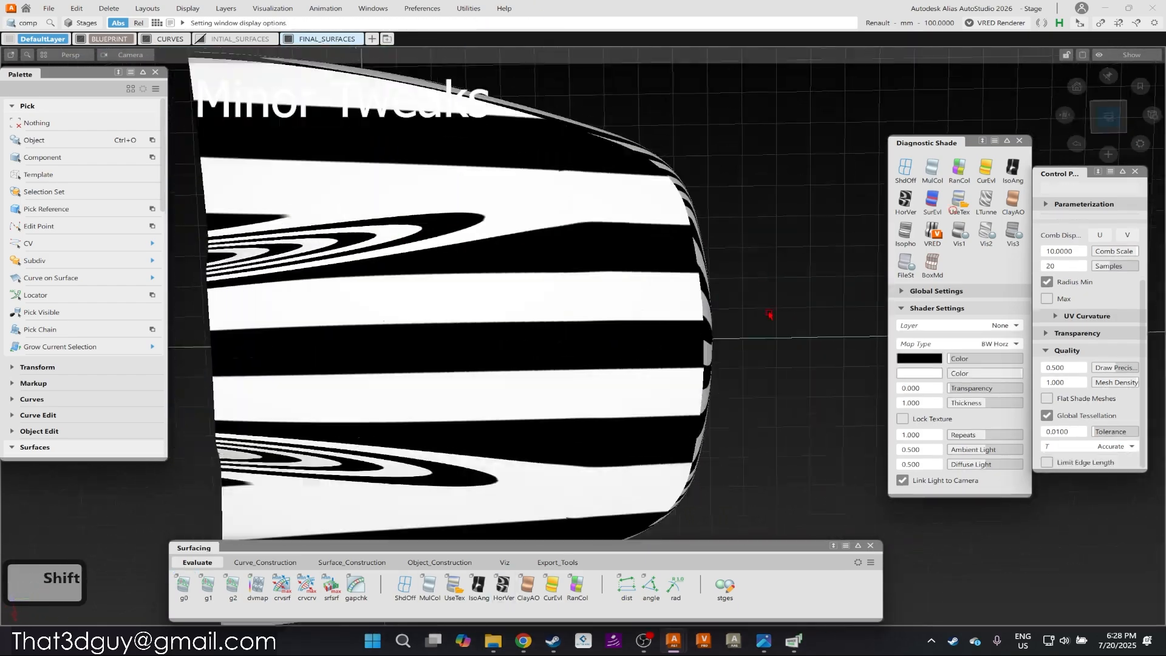
right_click_drag(770, 315, 704, 310, "alt+shift")
left_click(648, 208, "ctrl+shift")
left_click(537, 349)
left_click_drag(767, 328, 697, 380, "alt+shift")
right_click_drag(697, 379, 557, 349, "alt+shift")
left_click_drag(429, 302, 467, 552, "alt+shift")
Realign the corner fill's front-side edge to the front blend using the Edge alignment type, accepting removal of construction history.
left_click(439, 563)
left_click(208, 586)
left_click(590, 395)
left_click(529, 385)
left_click(935, 307)
left_click(592, 407)
left_click_drag(593, 407, 520, 474, "alt+shift")
Planarize the control-point hulls of the corner fill to smooth its shape.
left_click(478, 586)
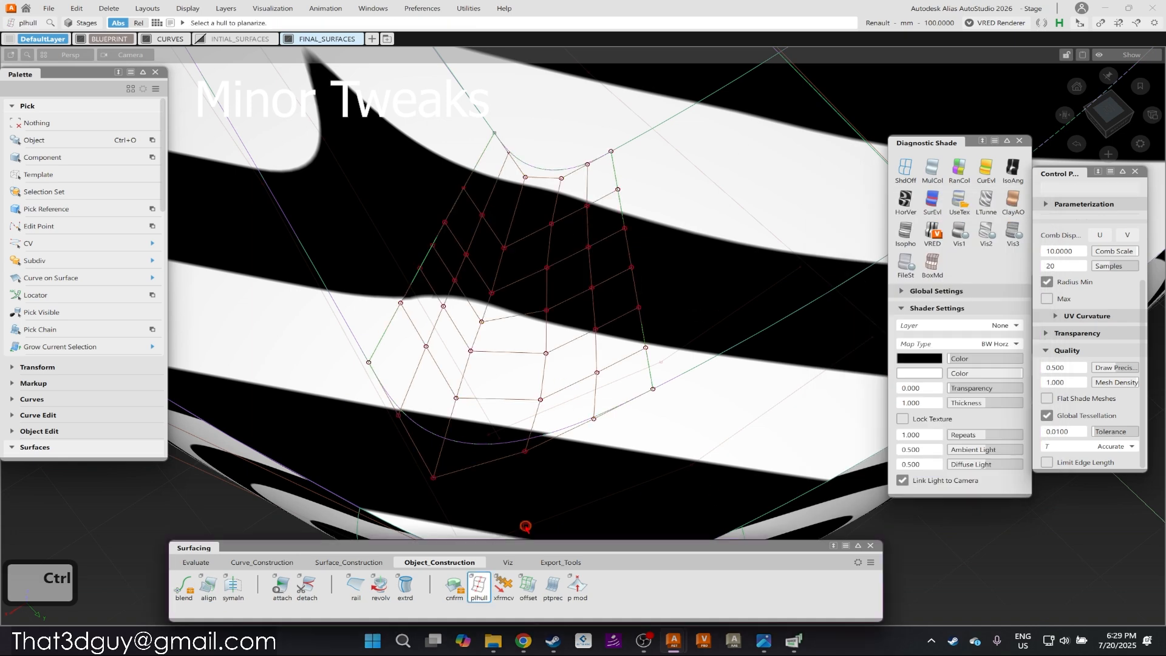
left_click(596, 316)
left_click(979, 289)
left_click(972, 316)
left_click(591, 310)
left_click(512, 312)
left_click_drag(513, 312, 419, 340, "alt+shift")
Check the G2 continuity of the corner fill against the neighbouring side blend.
left_click(196, 562)
left_click(233, 586)
left_click(392, 311)
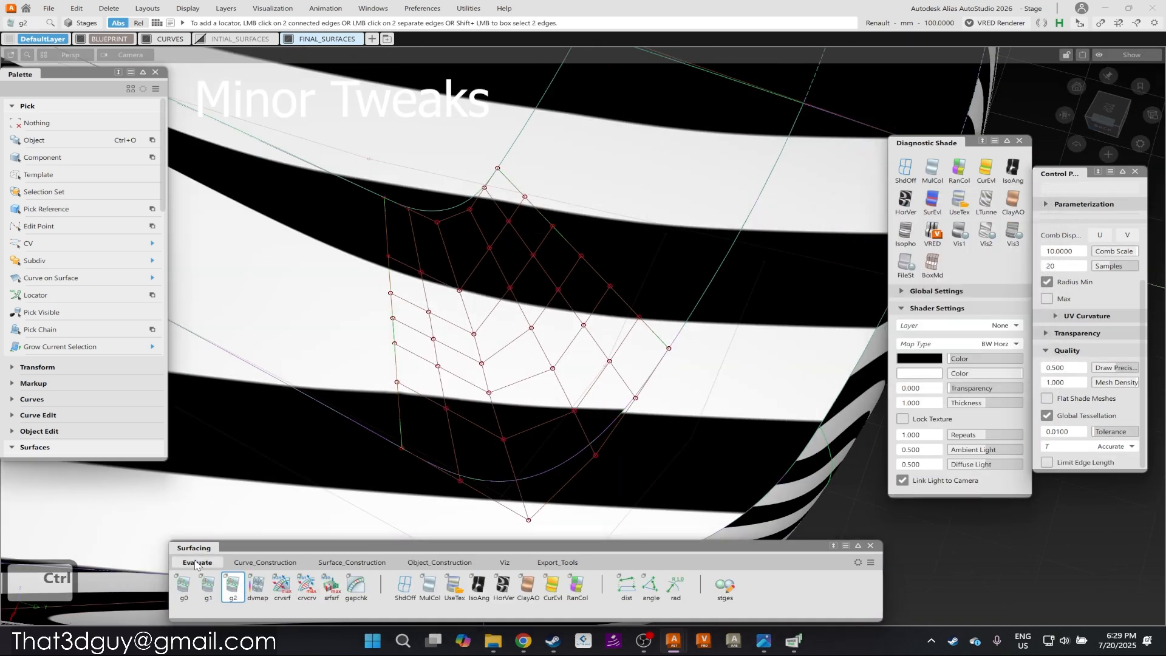
Collapse the Surfacing shelf and delete the curve on surface beneath the corner blend.
left_click(858, 545)
left_click_drag(608, 365, 624, 340, "alt+shift")
key("Delete")
key("Return")
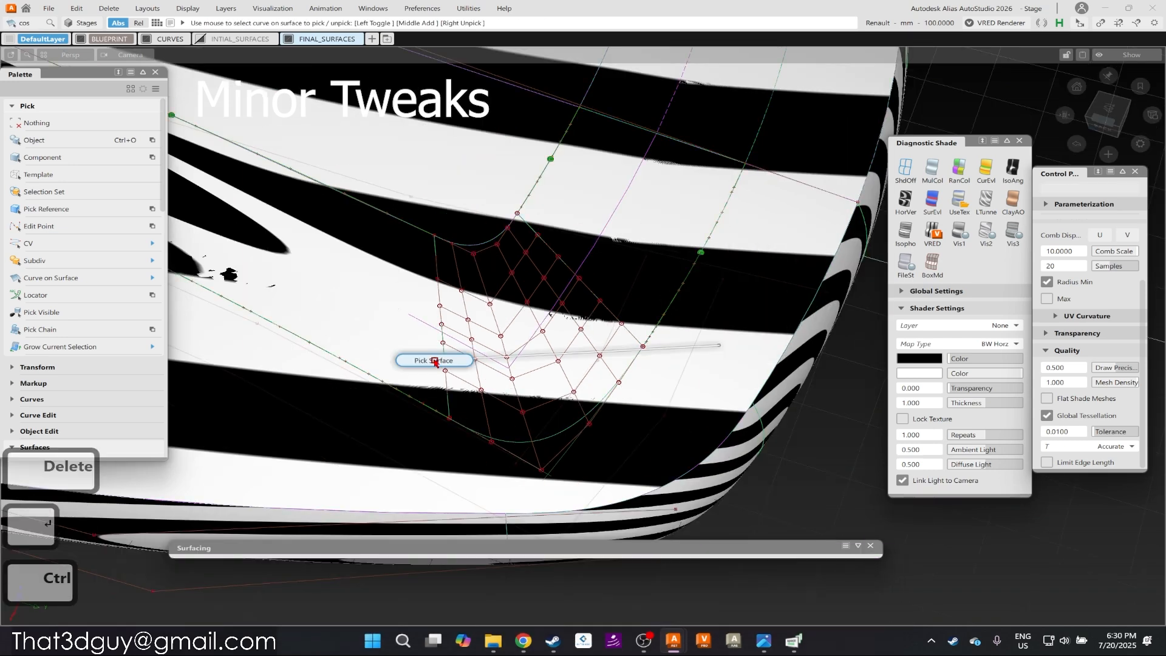
Try to realign the corner fill's side edge to the neighbouring side blend with the Edge alignment type and continuity check on.
left_click_drag(644, 267, 645, 266, "ctrl+shift")
left_click(858, 545)
left_click(439, 562)
left_click(208, 586)
left_click(440, 303)
left_click(440, 304)
left_click_drag(442, 334, 450, 255, "alt+shift")
scroll(938, 371, "down", 8)
left_click(935, 417)
left_click_drag(516, 231, 502, 208, "alt+shift")
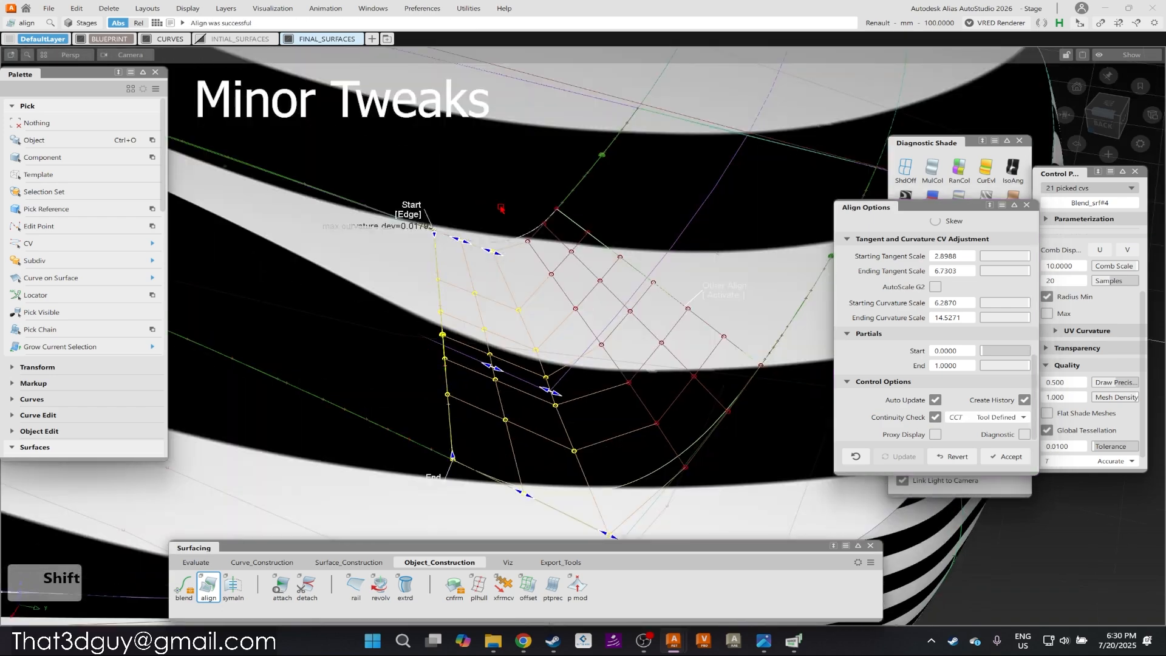
right_click_drag(480, 207, 492, 216, "alt+shift")
Undo the side-edge alignment of the corner fill and the preceding deletion of the curve on surface.
key("ctrl+z")
key("ctrl+z")
key("ctrl+z")
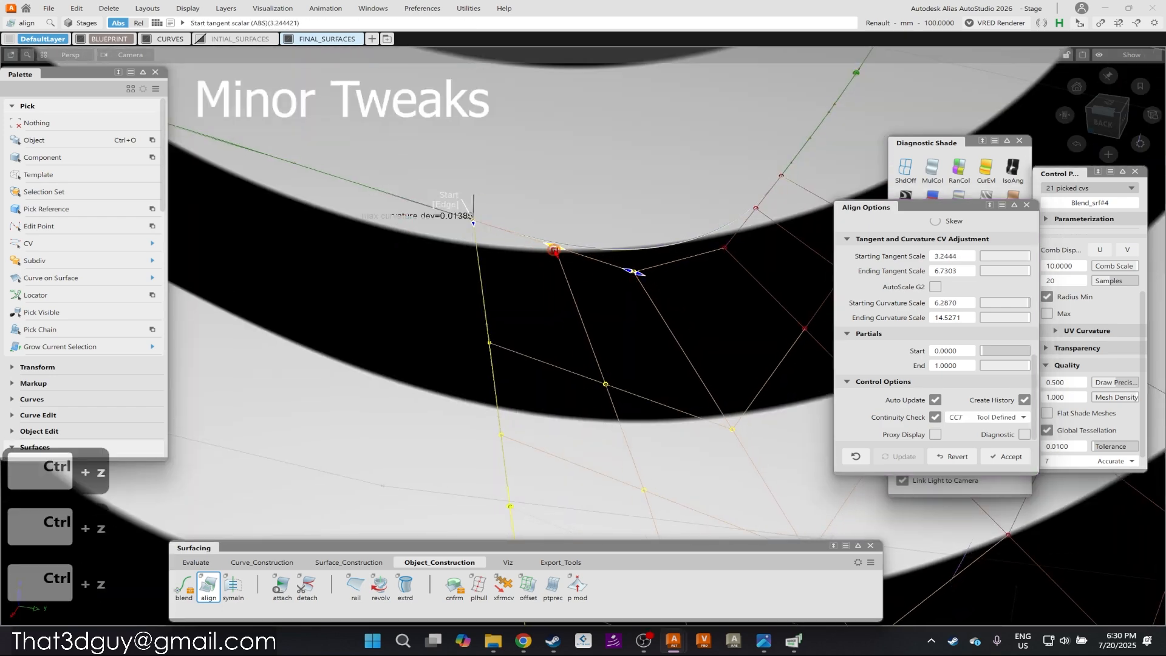
key("ctrl+z")
key("ctrl+z")
key("ctrl+z")
key("ctrl+z")
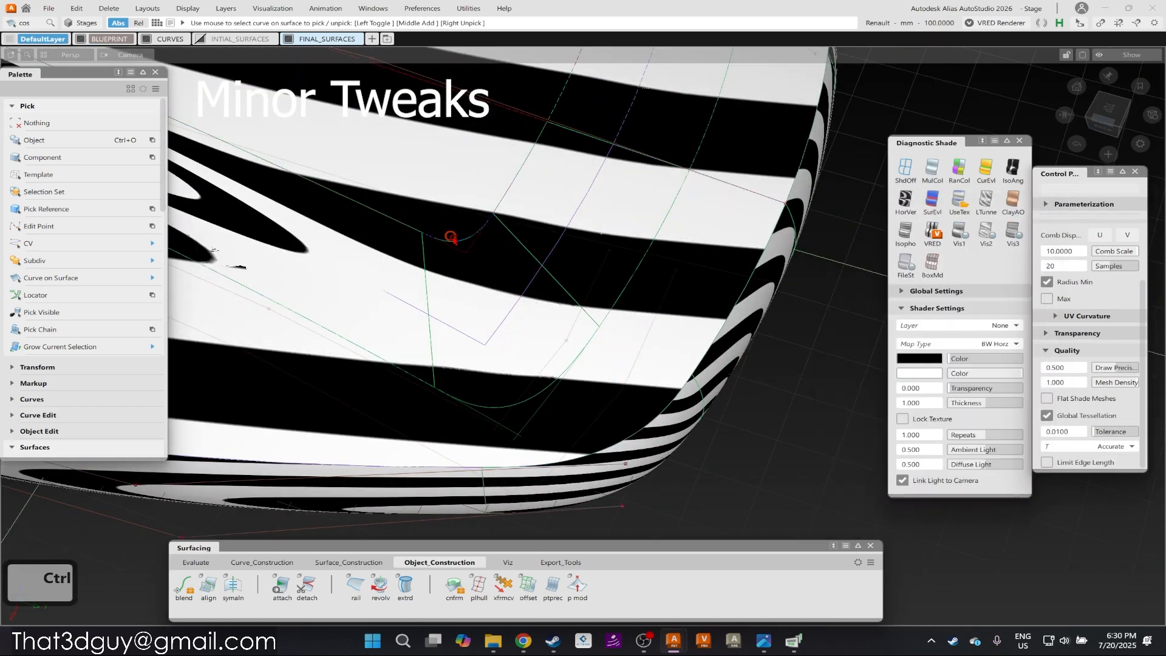
Delete the curve on surface beneath the corner fill and align the fill's curved edges with G2 continuity and the Project type.
left_click(452, 239)
key("Delete")
left_click(208, 587)
left_click(935, 323)
left_click(449, 239)
left_click(208, 587)
left_click(533, 403)
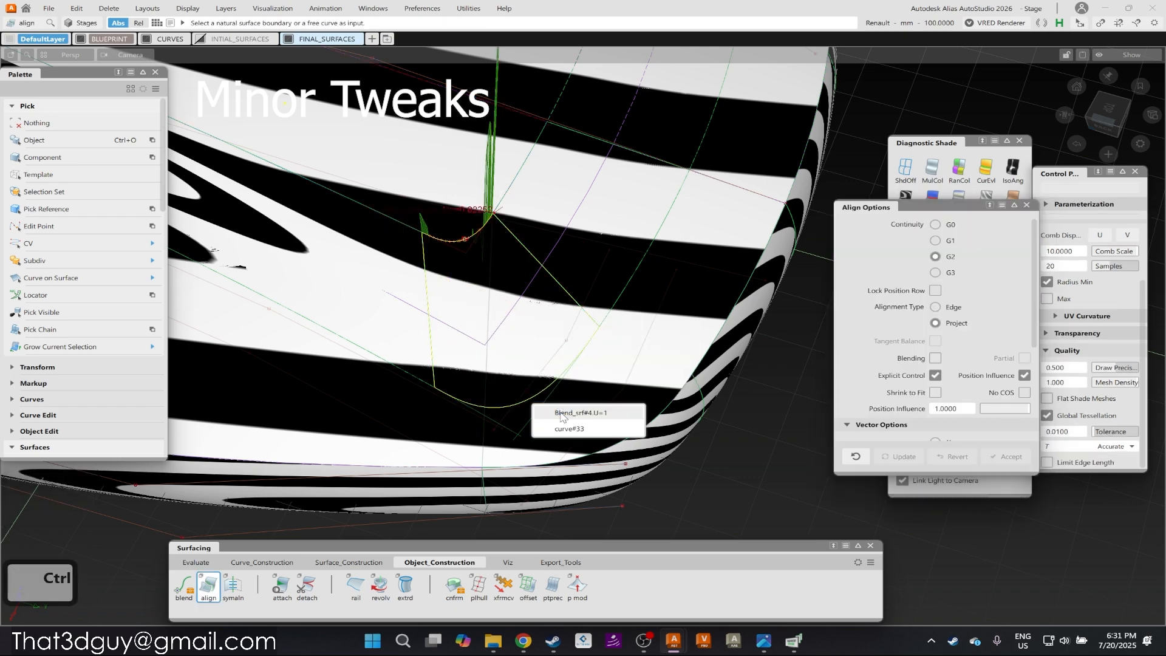
left_click(561, 414)
Trim the surface beneath the corner fill along its boundary and delete the continuity locators.
left_click_drag(538, 351, 516, 177, "ctrl+shift")
right_click_drag(573, 250, 574, 346, "ctrl+shift")
right_click_drag(574, 251, 565, 320, "ctrl+shift")
left_click(433, 181)
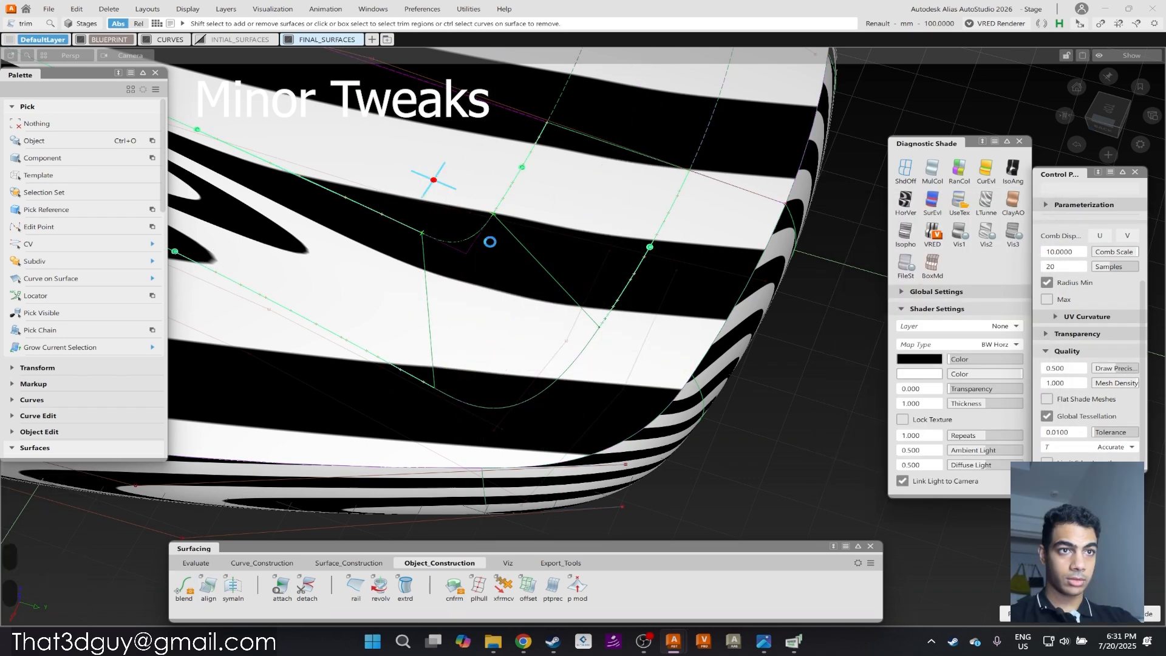
right_click_drag(578, 239, 650, 338, "alt+shift")
middle_click_drag(650, 338, 695, 371, "alt+shift")
left_click_drag(706, 404, 712, 296, "ctrl+shift")
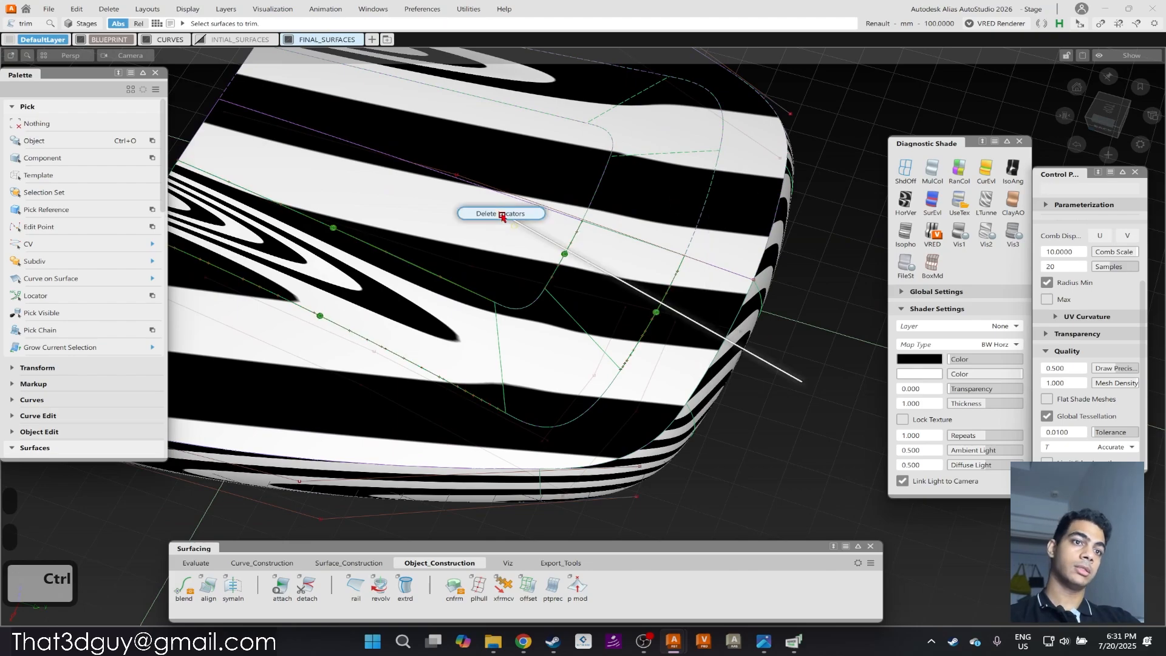
Check the zebra highlights across the whole form and switch the diagnostic shading to the Use Texture shader.
left_click_drag(363, 191, 507, 274, "alt+shift")
right_click_drag(508, 273, 502, 294, "alt+shift")
left_click_drag(502, 294, 801, 367, "alt+shift")
middle_click_drag(631, 400, 606, 250, "alt+shift")
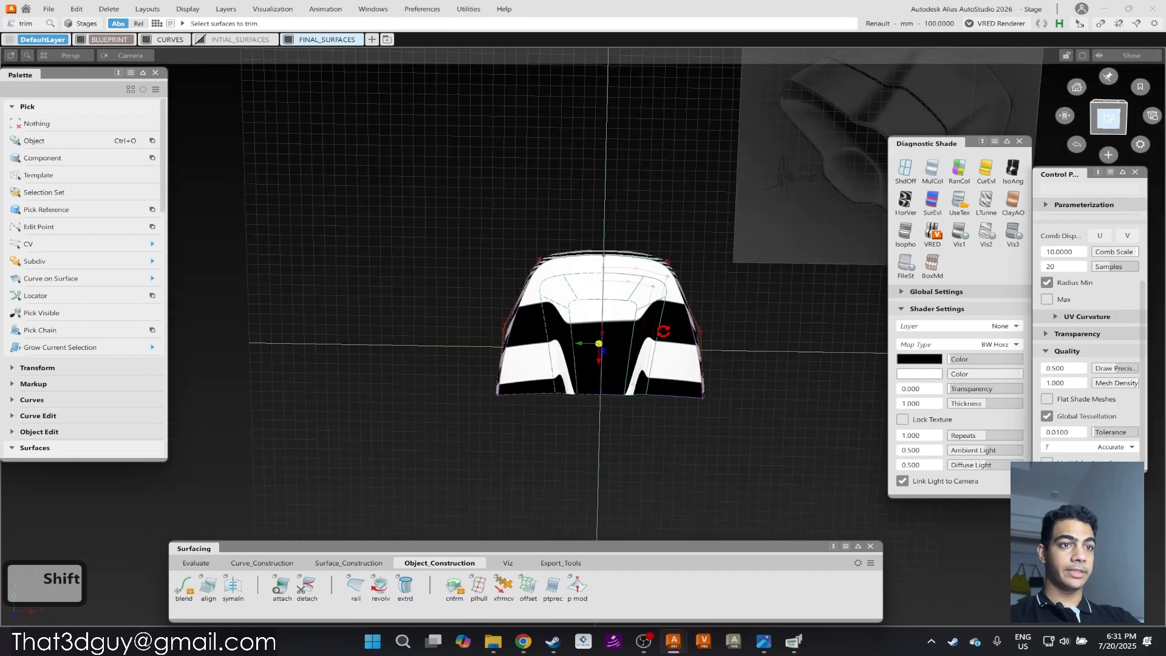
left_click_drag(650, 318, 601, 393, "alt+shift")
middle_click_drag(601, 393, 402, 394, "alt+shift")
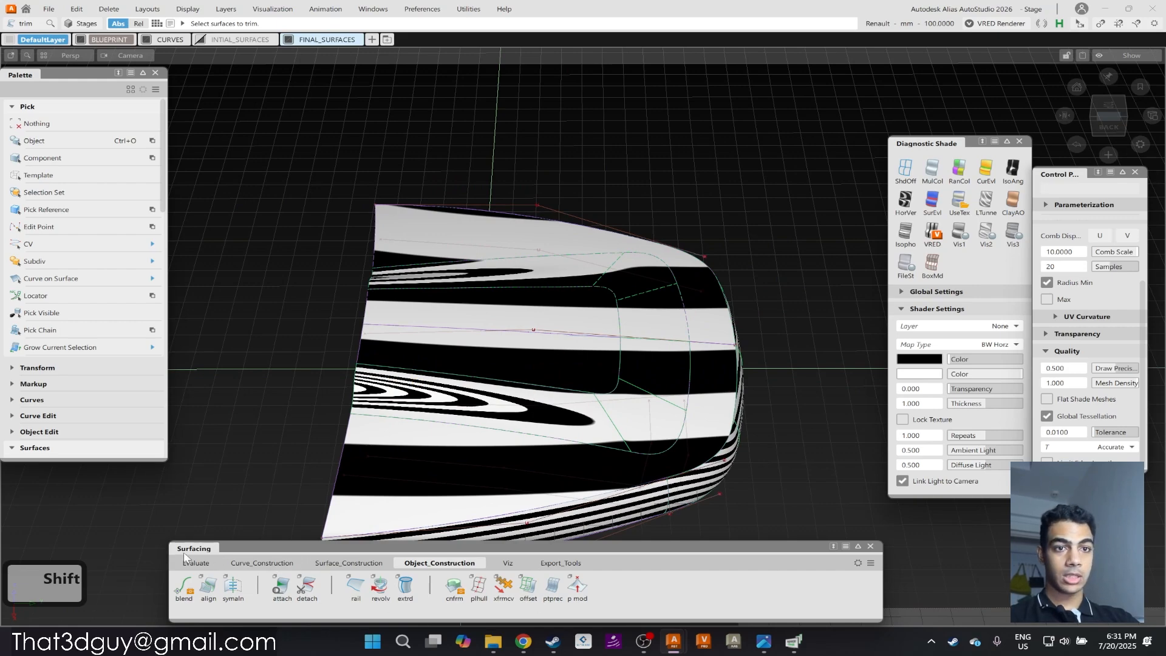
left_click(454, 584)
left_click_drag(598, 365, 531, 416, "alt+shift")
middle_click_drag(502, 408, 468, 320, "alt+shift")
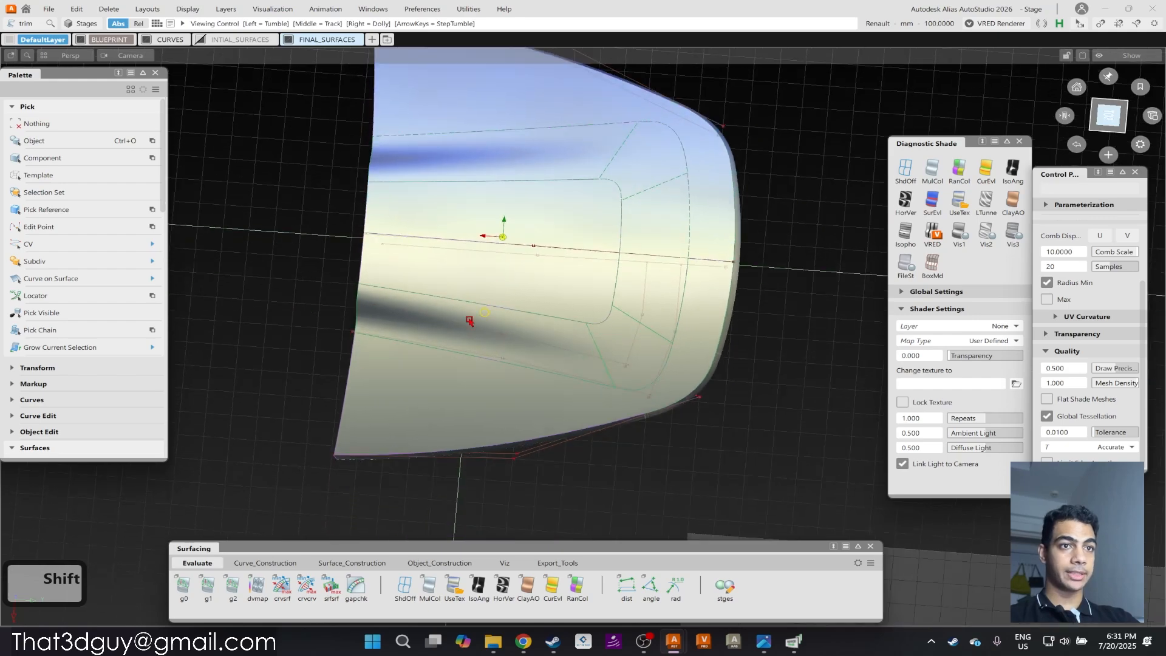
right_click_drag(468, 320, 504, 312, "alt+shift")
left_click_drag(504, 312, 398, 294, "alt+shift")
mouse_move(675, 357)
left_mouse_down("alt+shift")
mouse_move(465, 326)
mouse_move(520, 211)
mouse_move(357, 352)
mouse_move(377, 340)
left_mouse_up("alt+shift")
Inspect the control points of the inner panel's side blend and clear the selection.
mouse_move(648, 295)
left_mouse_down("ctrl+shift")
mouse_move(434, 325)
mouse_move(483, 350)
left_mouse_up("ctrl+shift")
left_click_drag(483, 350, 363, 353, "alt+shift")
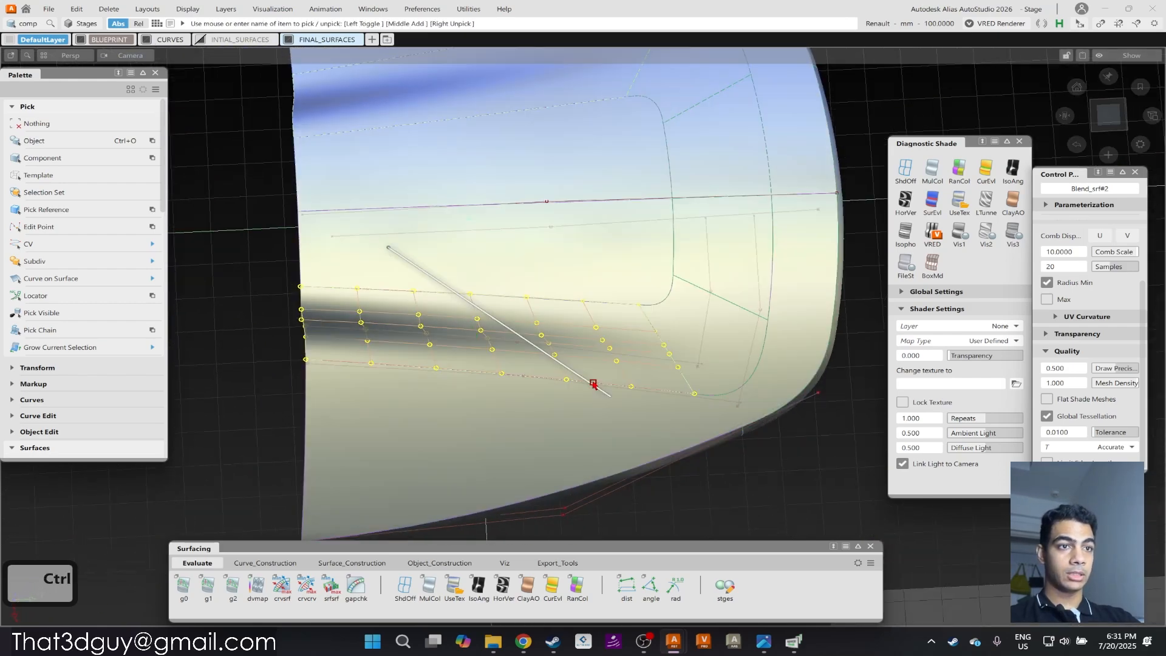
left_click_drag(595, 169, 595, 169, "ctrl+shift")
left_click_drag(595, 169, 559, 232, "alt+shift")
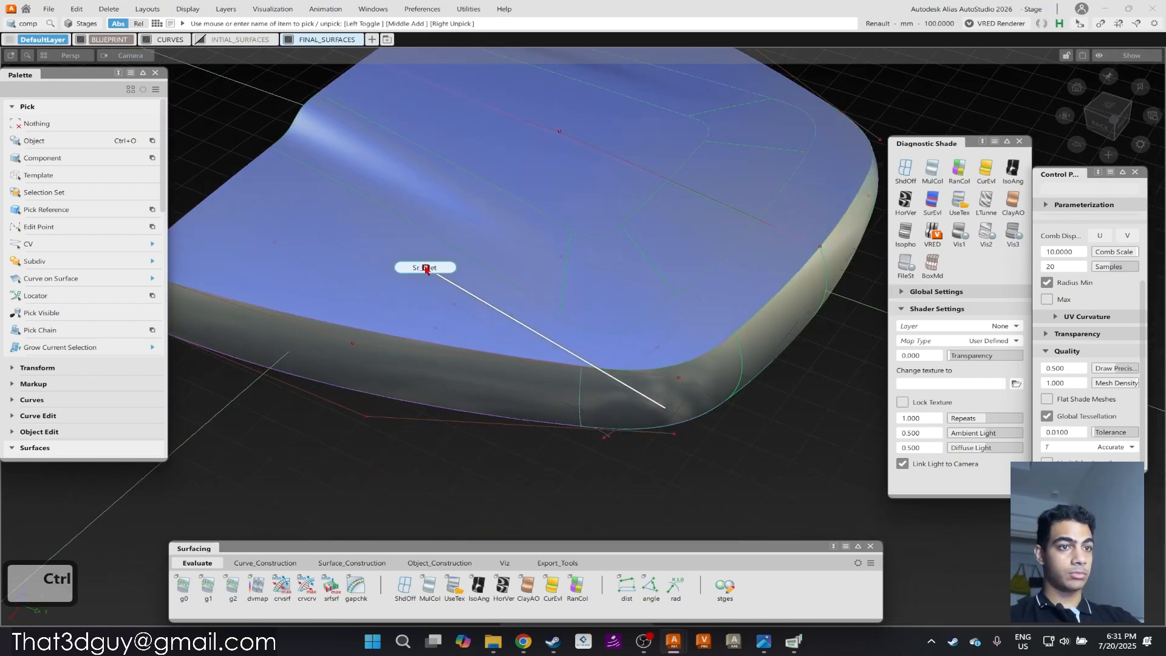
Start an Arc (Chord) surface fillet with G2 curvature, choosing the top surfaces and the outer side wall as its two sets.
left_click_drag(425, 269, 425, 269, "ctrl+shift")
left_click_drag(720, 352, 707, 303, "alt+shift")
left_click(716, 317)
left_click_drag(707, 303, 430, 286, "alt+shift")
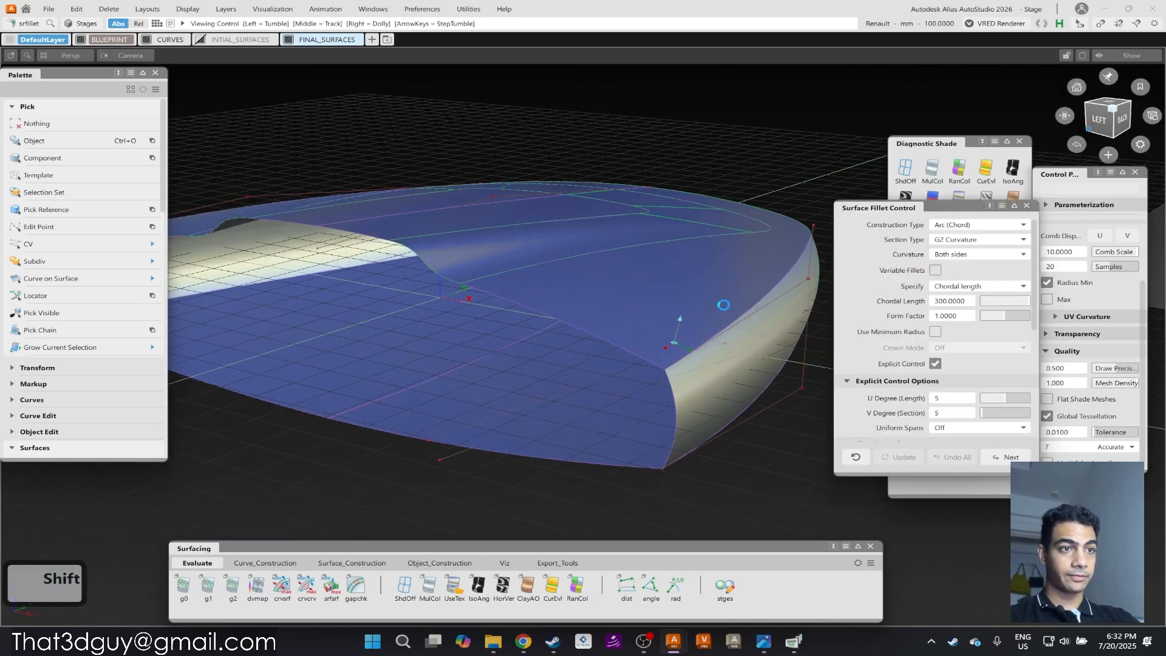
middle_click_drag(724, 304, 613, 365, "alt+shift")
left_click_drag(629, 455, 565, 340, "ctrl+shift")
left_click_drag(318, 388, 339, 365, "ctrl+shift")
left_click_drag(338, 365, 497, 346, "alt+shift")
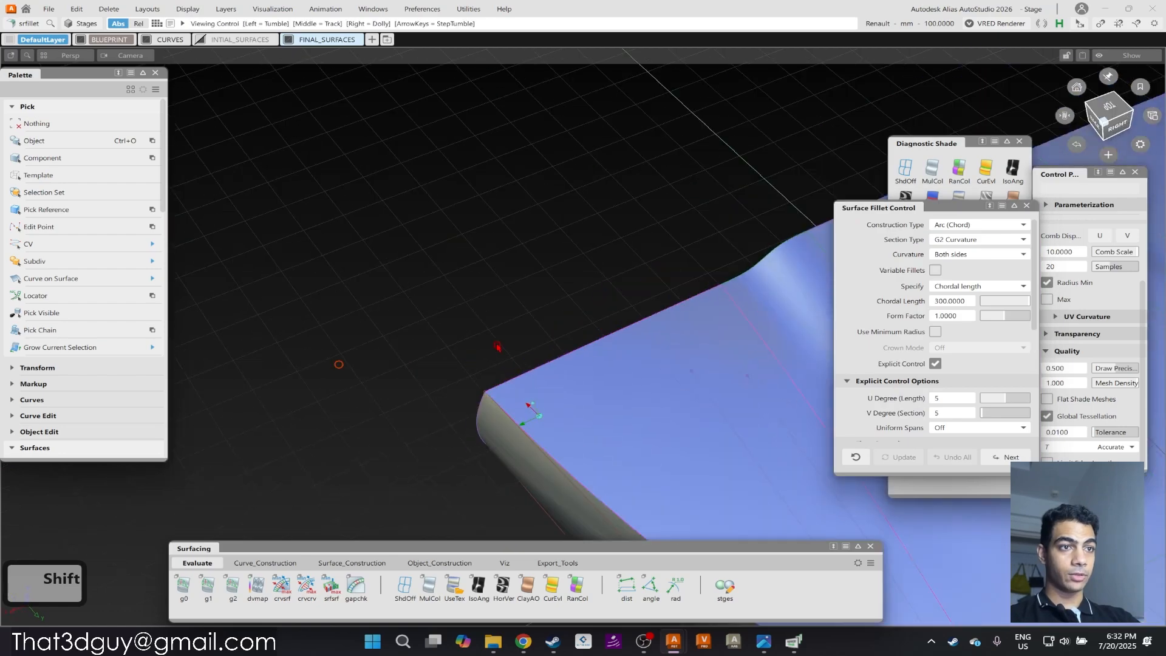
middle_click_drag(497, 346, 439, 238, "alt+shift")
right_click_drag(439, 238, 657, 276, "alt+shift")
right_click_drag(453, 422, 443, 345, "alt+shift")
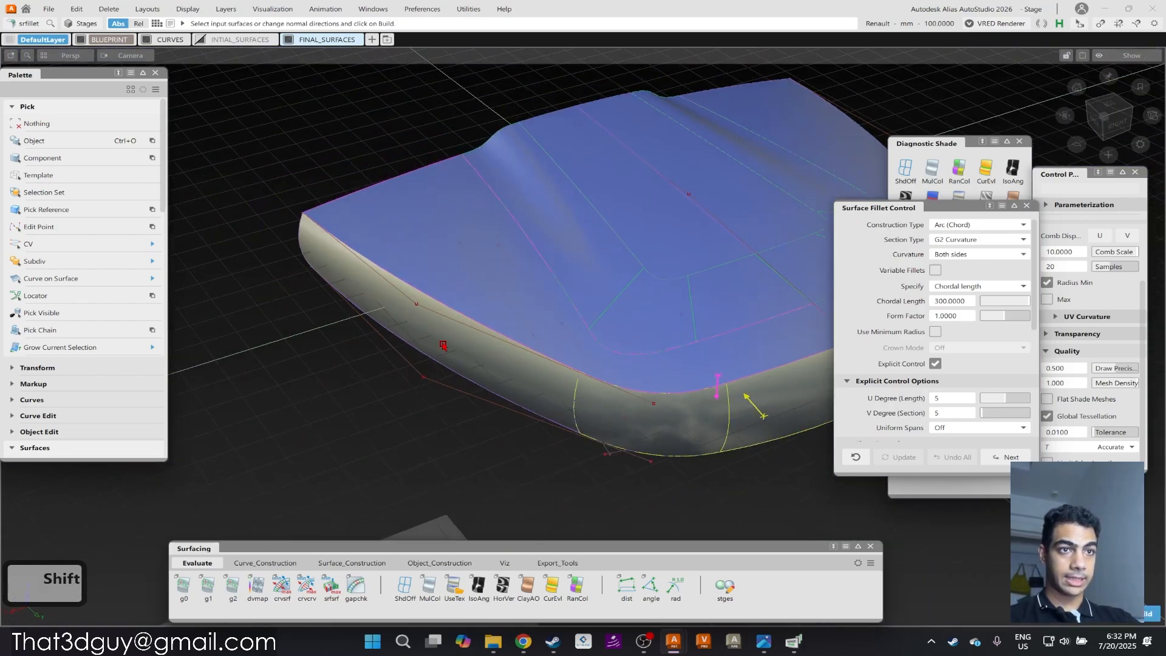
left_click_drag(393, 331, 596, 353, "alt+shift")
Build the fillet along the form's top edge, set its chordal length to 80 and check it from several angles.
left_click_drag(990, 302, 995, 310)
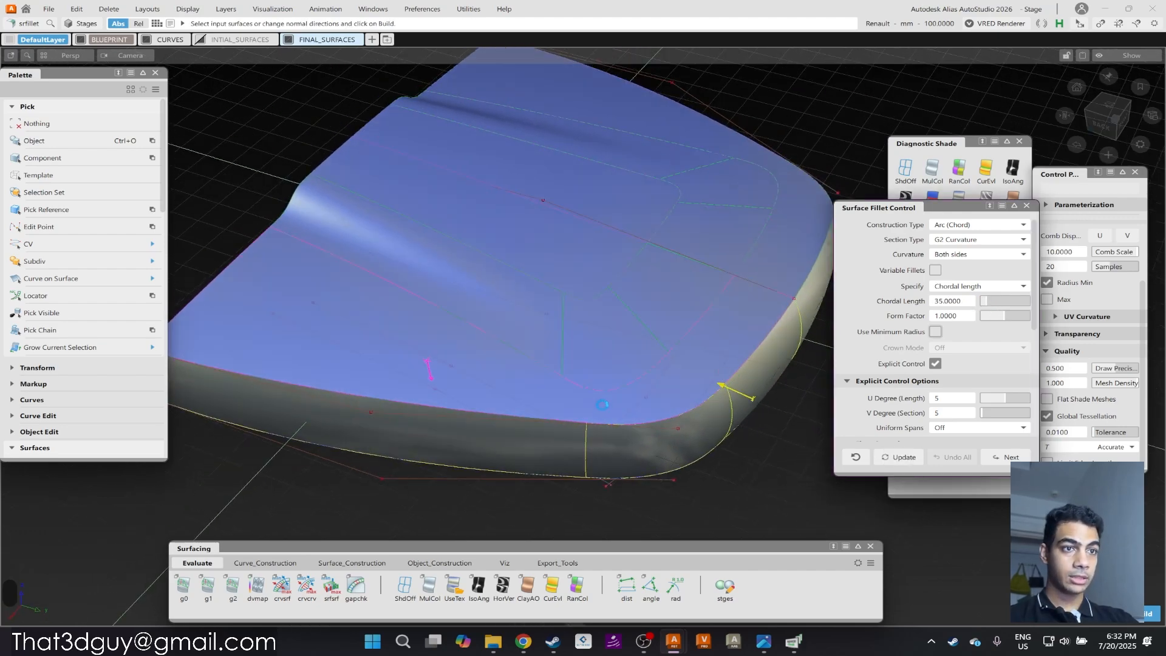
left_click(602, 407)
left_click_drag(602, 407, 1001, 306, "alt+shift")
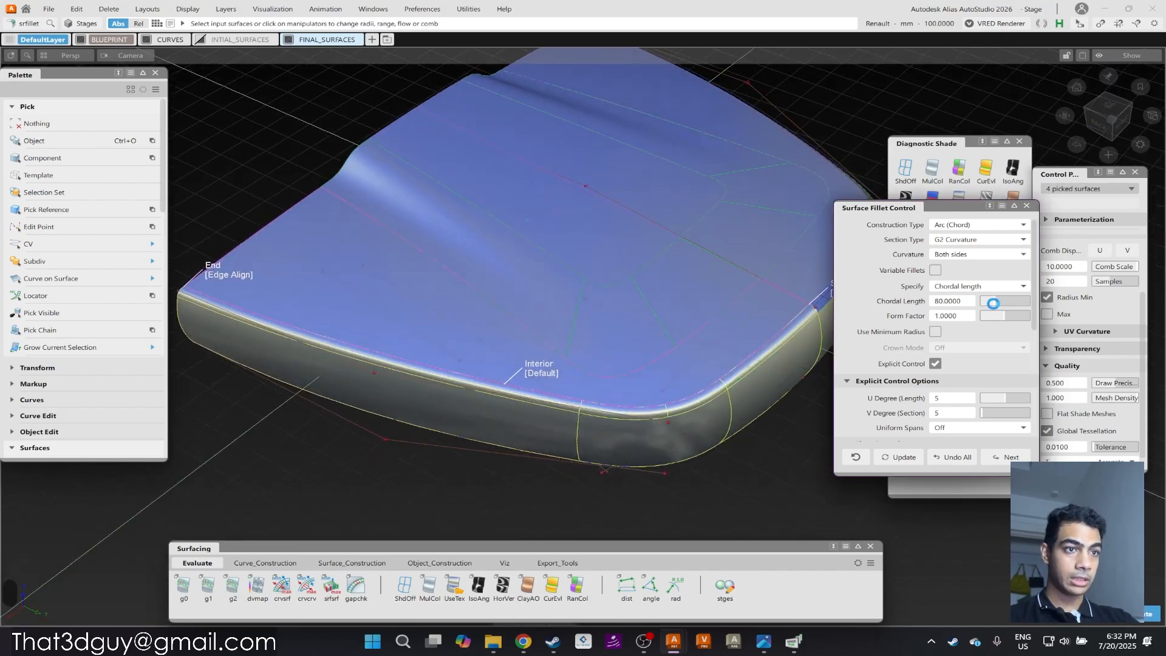
left_click_drag(479, 365, 670, 390, "alt+shift")
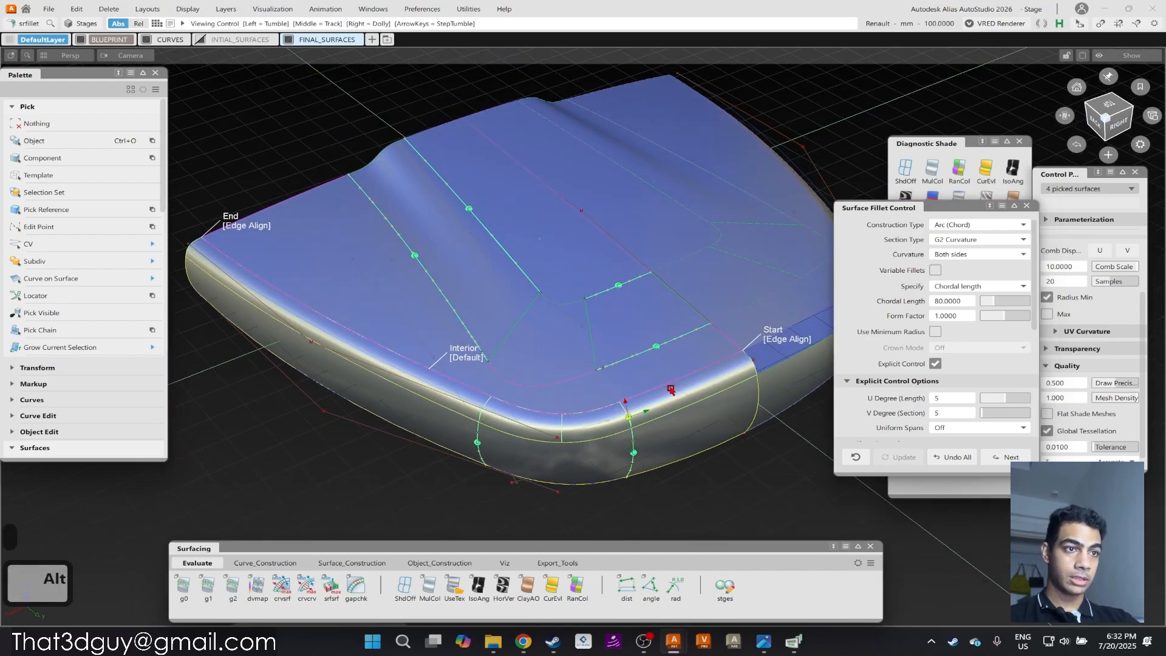
left_click_drag(441, 347, 275, 296, "alt+shift")
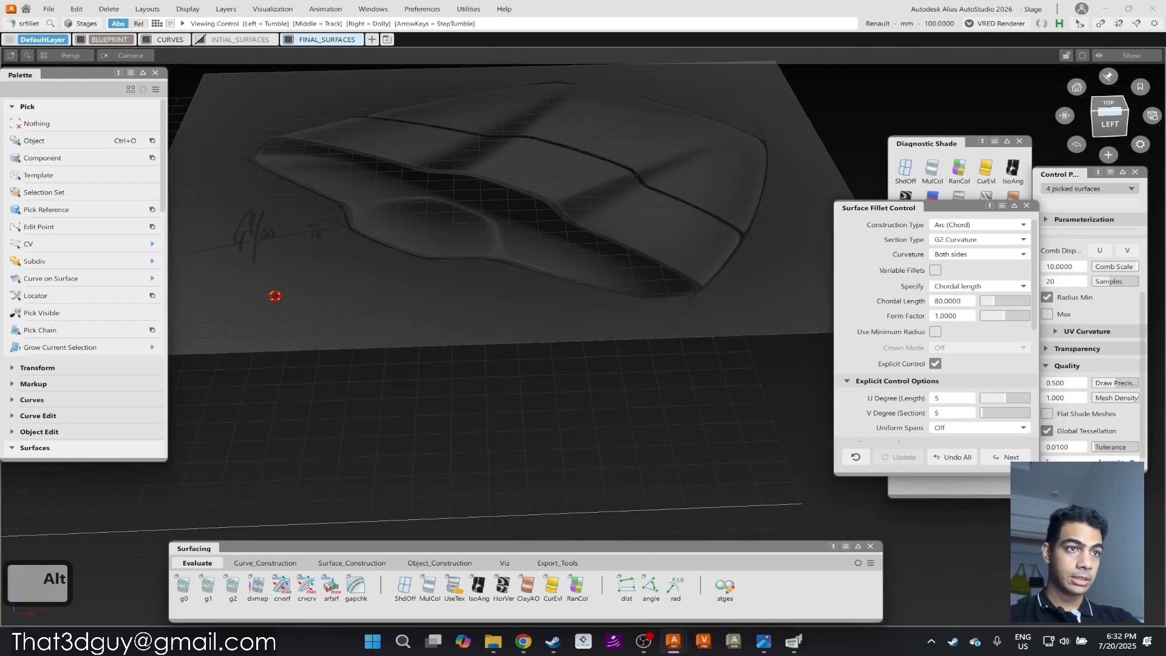
middle_click_drag(385, 383, 783, 282, "alt+shift")
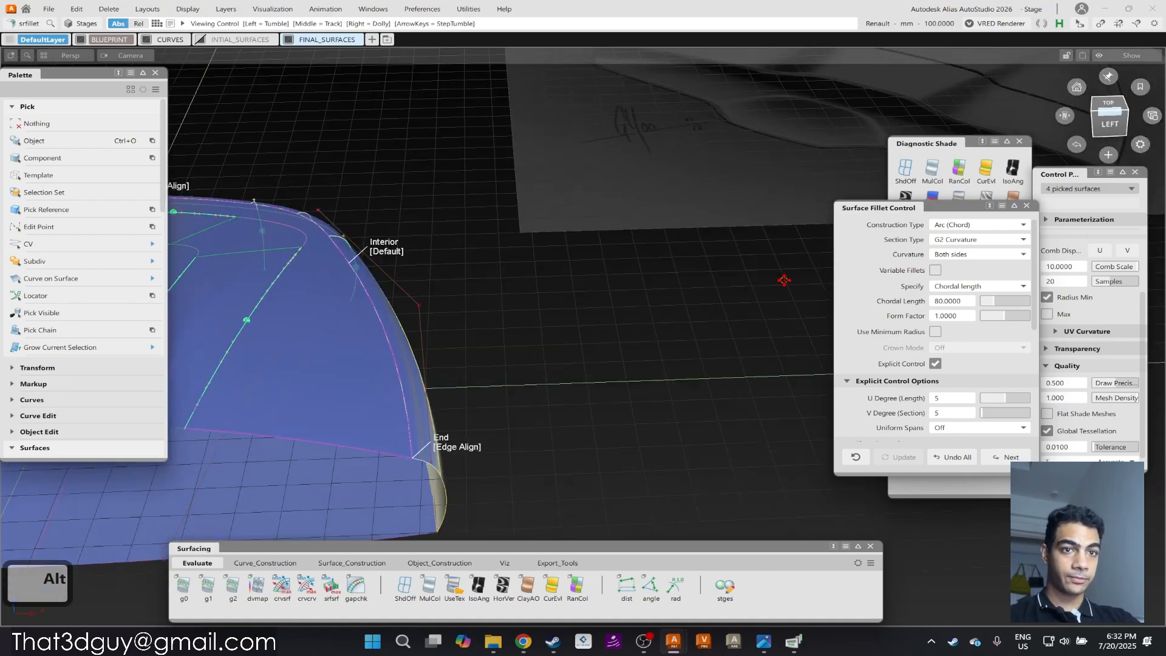
middle_click_drag(427, 389, 564, 301, "alt+shift")
right_click_drag(543, 308, 595, 278, "alt+shift")
left_click_drag(595, 278, 520, 325, "alt+shift")
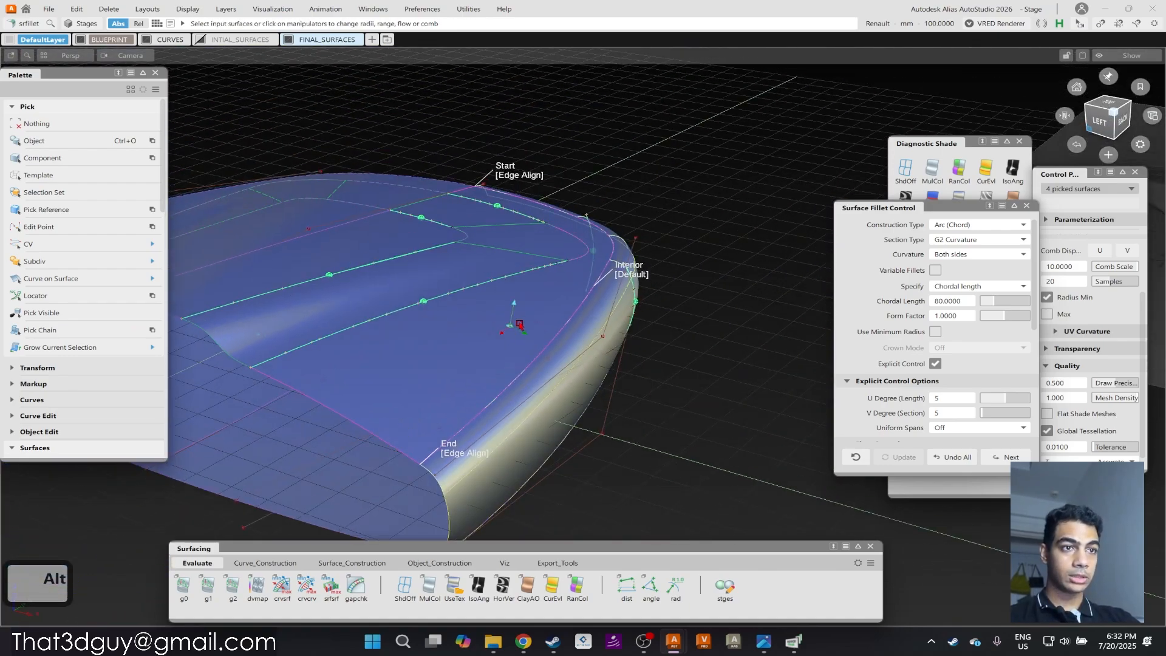
Set the top edge fillet's chordal length to 100 and accept it.
left_click(998, 301)
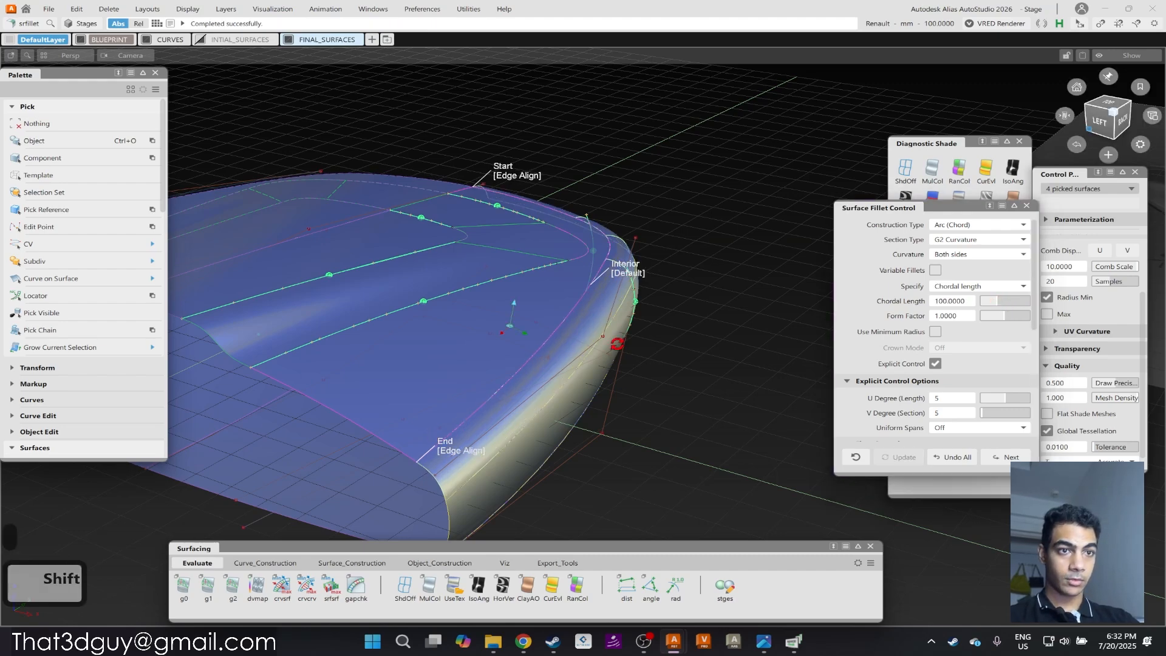
left_click_drag(617, 343, 672, 336, "alt+shift")
middle_click_drag(672, 336, 731, 414, "alt+shift")
left_click(790, 421, "ctrl+shift")
left_click_drag(767, 422, 657, 382, "ctrl+shift")
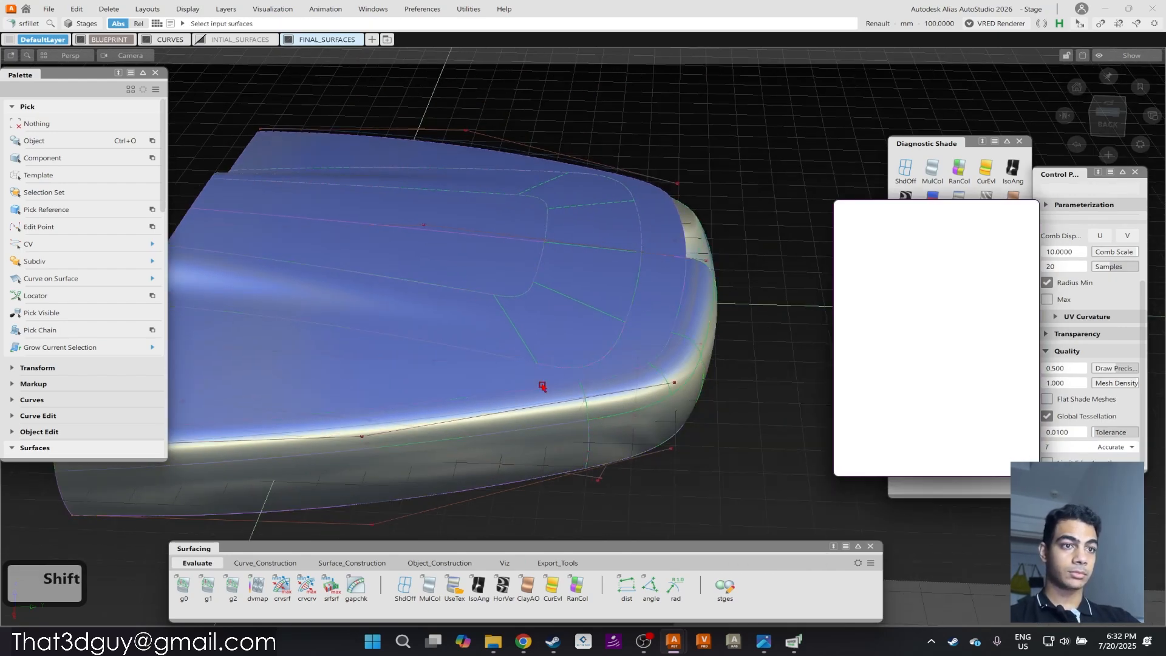
Build a G2 surface fillet with chordal length 100 between the outer side wall and the underside surface.
left_click_drag(520, 359, 506, 386, "alt+shift")
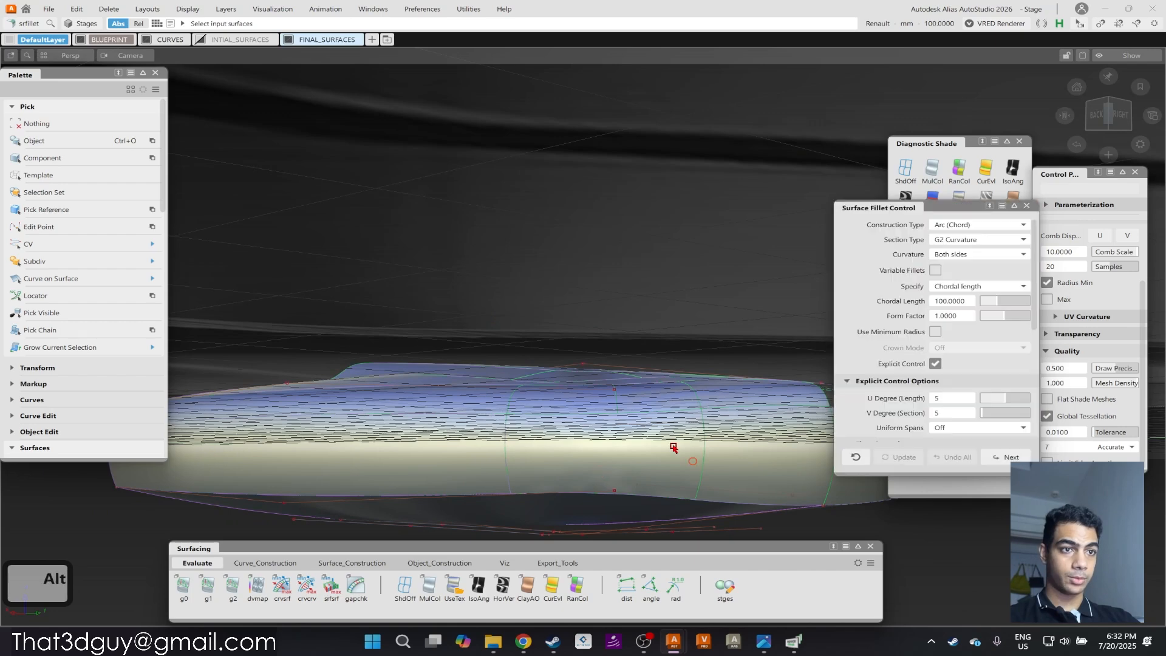
left_click_drag(666, 348, 681, 363, "alt+shift")
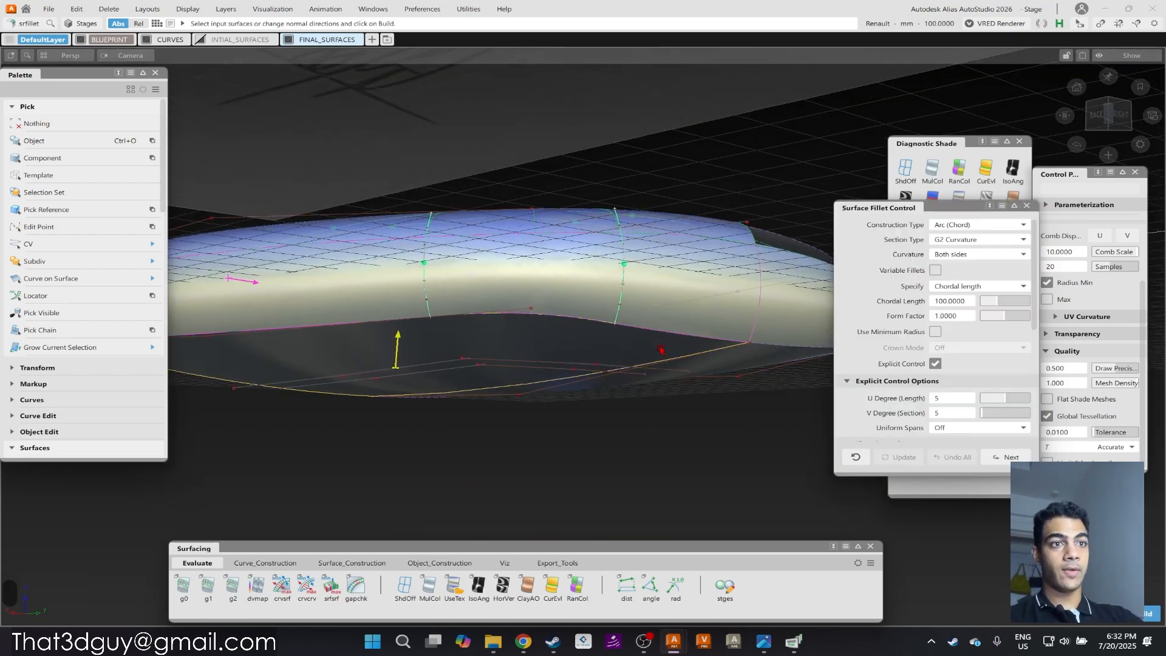
key("space")
left_click_drag(599, 354, 577, 294, "alt+shift")
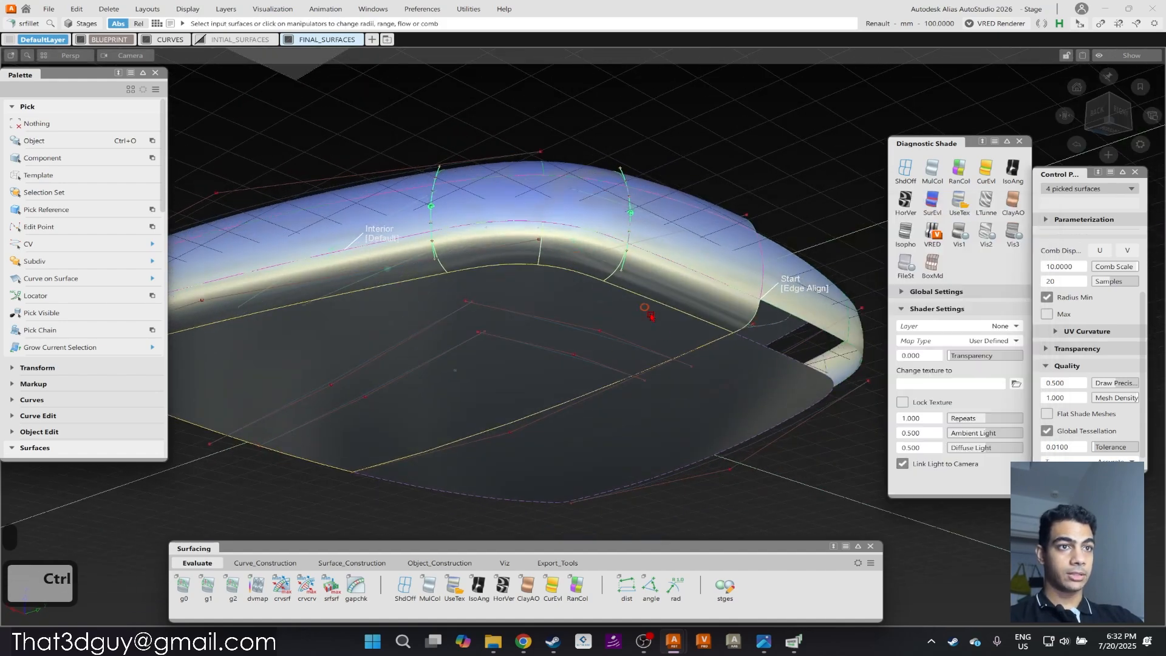
Select all the model's surfaces, assign them to the FINAL_SURFACES layer and clear the selection.
middle_click_drag(586, 338, 526, 299, "ctrl+shift")
left_click_drag(505, 281, 517, 335, "alt+shift")
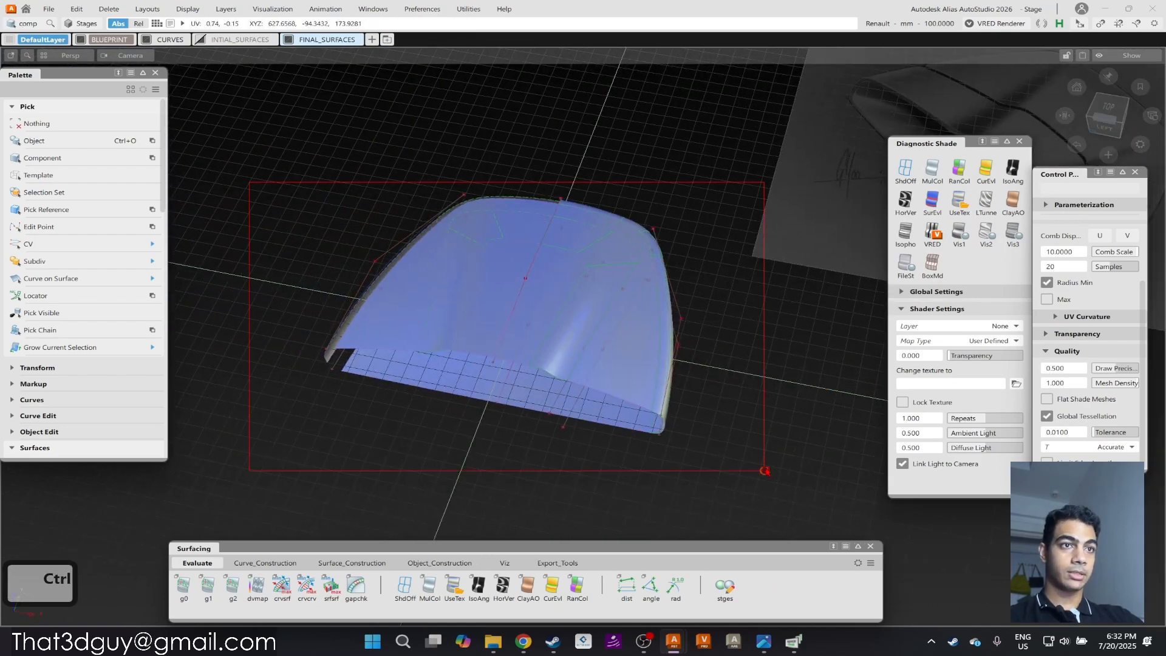
left_click_drag(764, 470, 765, 471, "ctrl")
left_click_drag(311, 40, 326, 53)
mouse_move(515, 368)
left_mouse_down("ctrl+shift")
mouse_move(540, 322)
mouse_move(420, 335)
mouse_move(585, 247)
mouse_move(658, 180)
mouse_move(613, 217)
mouse_move(390, 300)
mouse_move(482, 268)
mouse_move(313, 314)
mouse_move(487, 331)
mouse_move(542, 270)
mouse_move(521, 352)
mouse_move(534, 322)
mouse_move(528, 289)
mouse_move(499, 331)
mouse_move(494, 304)
mouse_move(450, 326)
mouse_move(432, 286)
mouse_move(431, 358)
mouse_move(281, 281)
mouse_move(442, 335)
mouse_move(458, 276)
mouse_move(587, 334)
left_mouse_up("ctrl+shift")
right_click_drag(587, 335, 619, 302, "alt+shift")
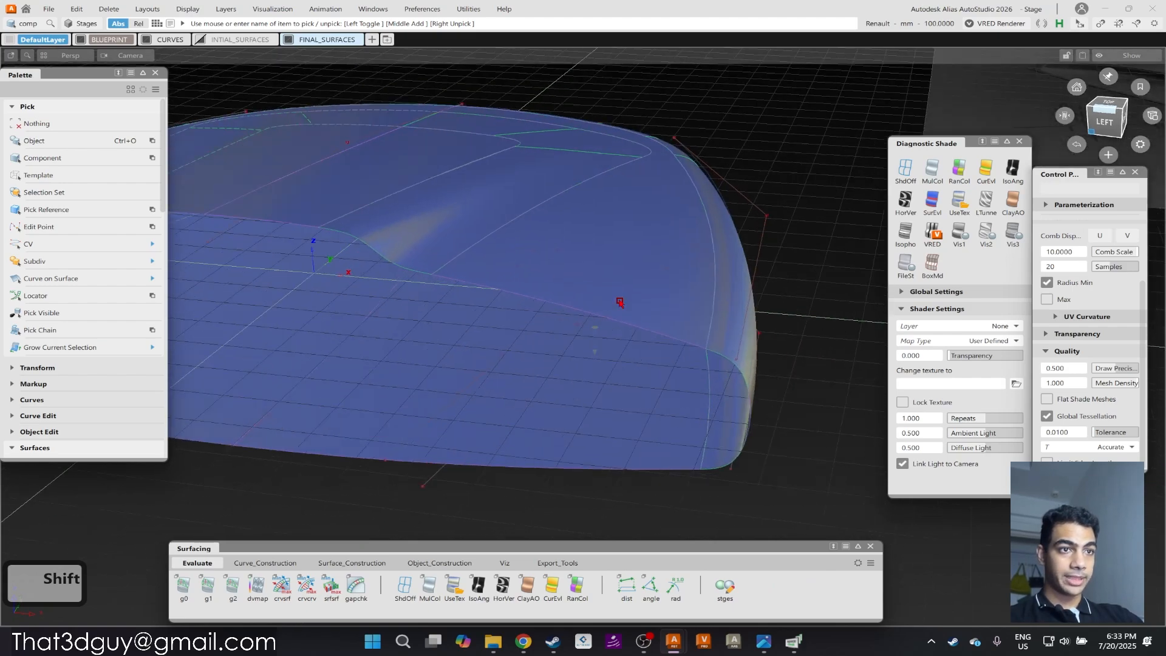
left_click_drag(619, 302, 569, 317, "alt+shift")
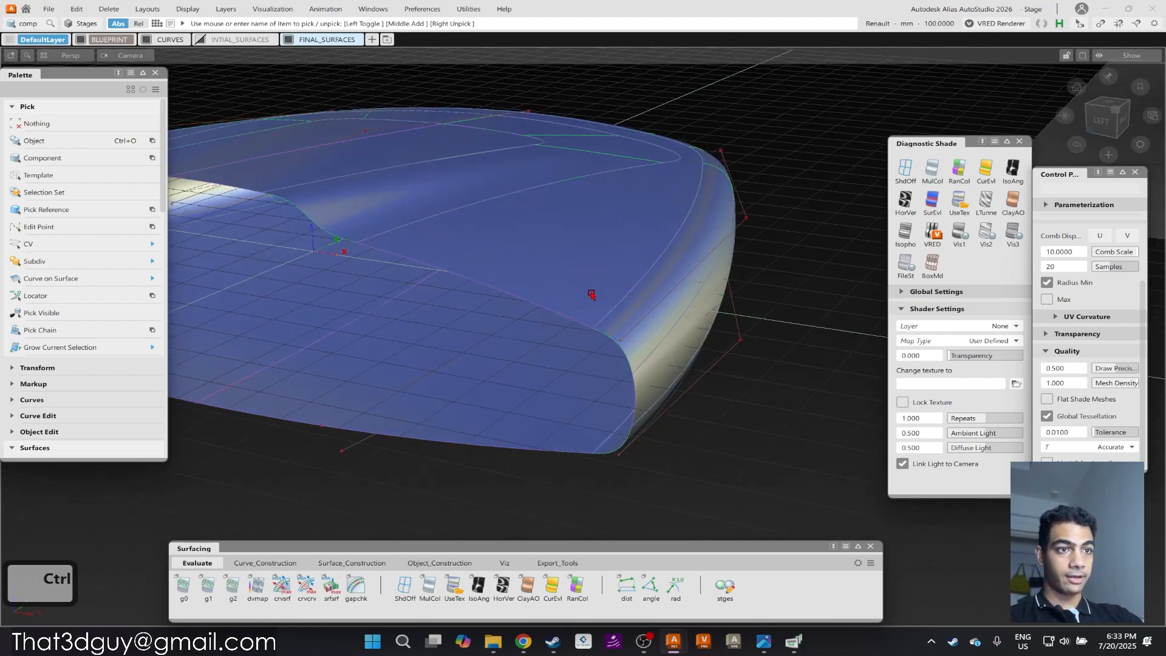
Start a multi-surface draft on the form's open end edge and enable Chain Select.
right_click_drag(592, 294, 518, 307, "ctrl+shift")
middle_click_drag(574, 326, 554, 293, "alt+shift")
right_click_drag(554, 294, 578, 307, "alt+shift")
middle_click_drag(577, 307, 554, 325, "alt+shift")
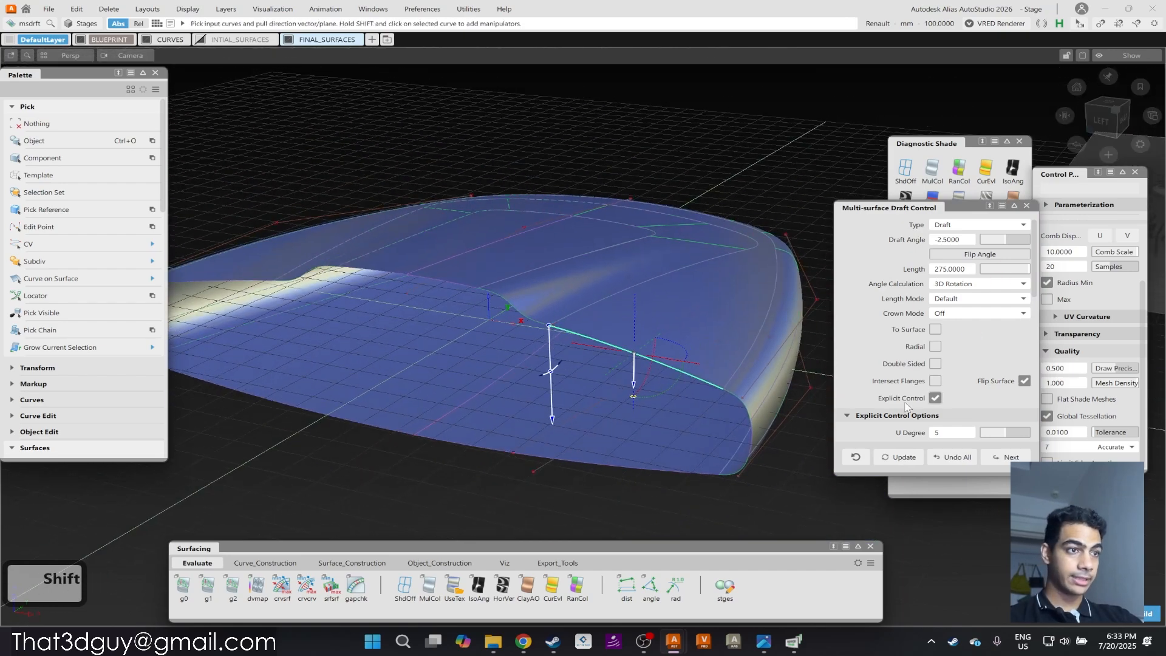
scroll(909, 401, "down", 6)
scroll(933, 368, "down", 3)
left_click(1025, 417)
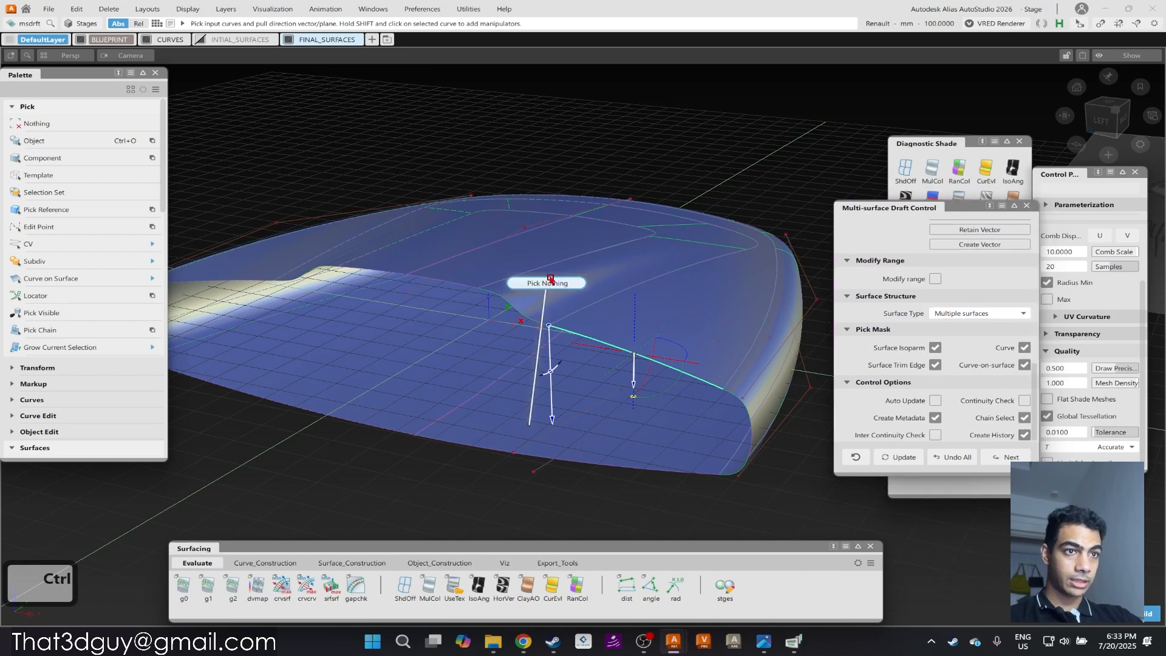
Draft the chained open-end edge with its pull vector pointing out of the opening, a 90-degree angle and a length of 25.
left_click_drag(494, 354, 617, 358, "shift")
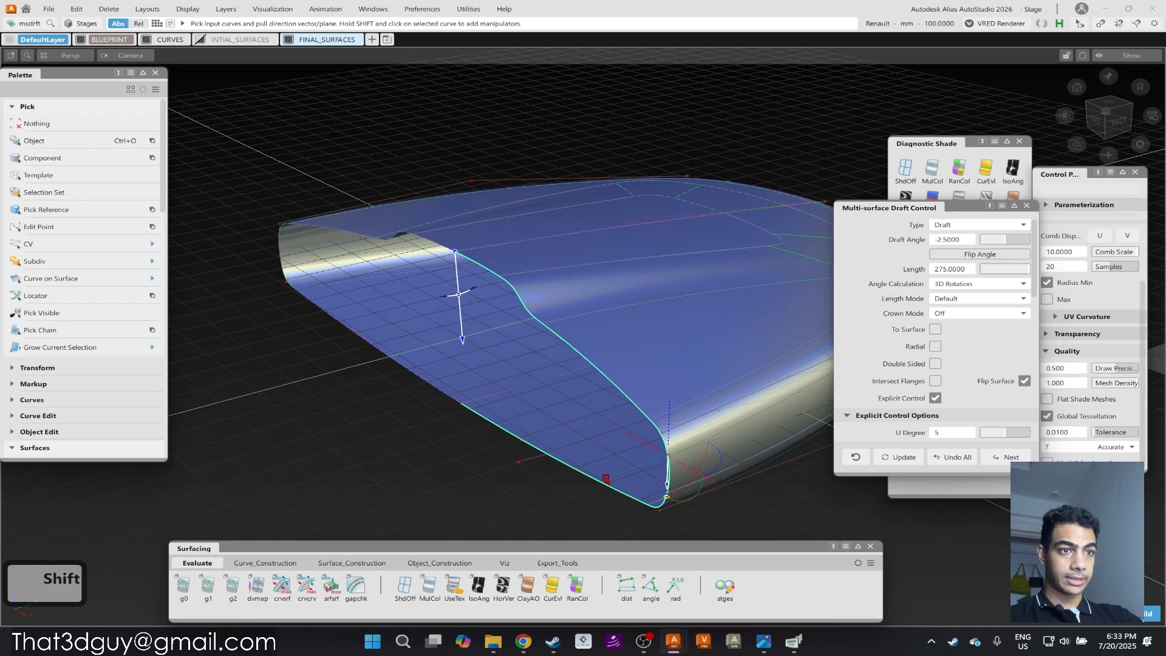
left_click_drag(493, 334, 518, 267, "shift")
left_click_drag(472, 298, 802, 287, "shift")
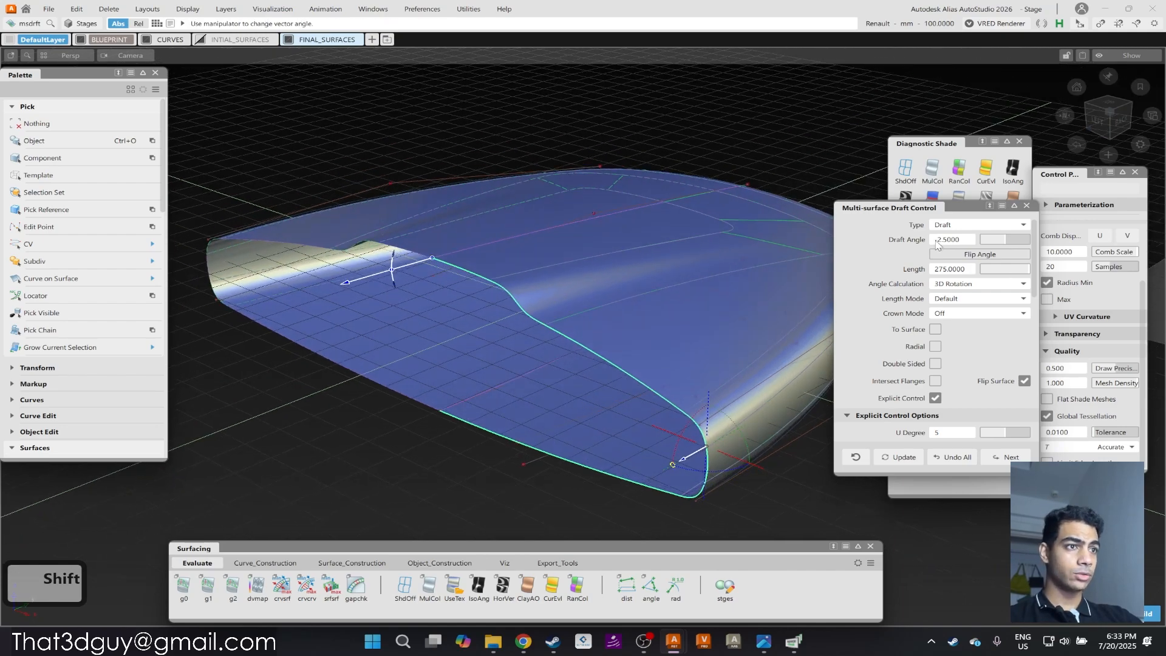
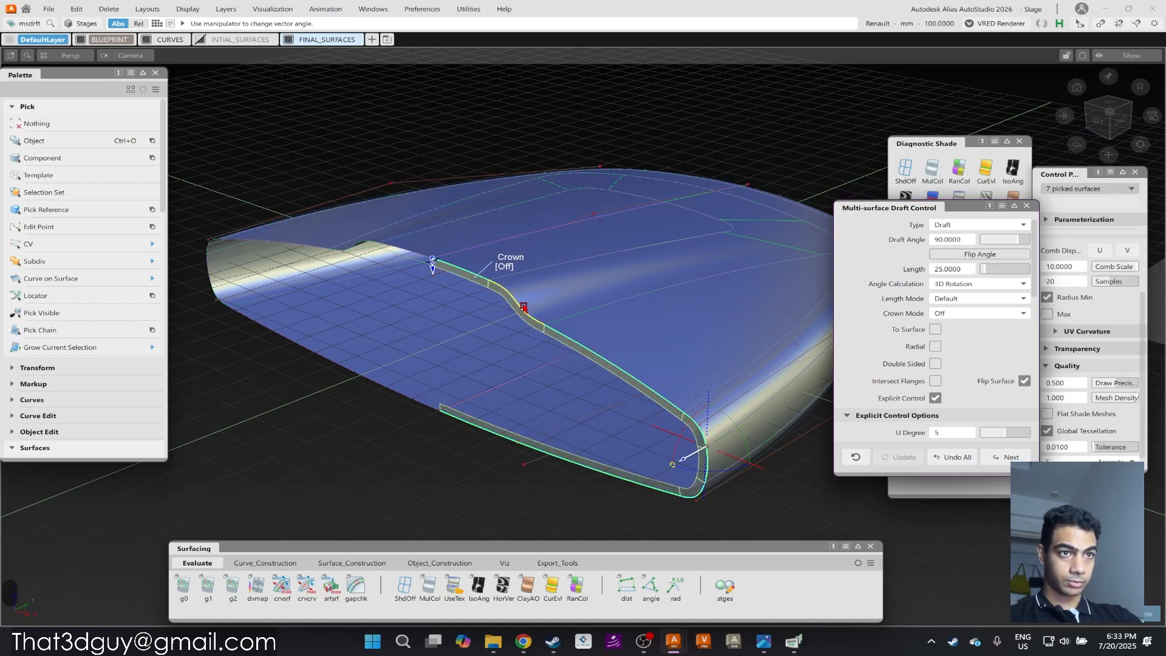
Examine the drafted flange around the open end from inside, outside and the side.
left_click(699, 411, "alt+shift")
right_click_drag(729, 395, 621, 334, "alt+shift")
left_click_drag(622, 334, 612, 310, "alt+shift")
right_click_drag(612, 309, 666, 339, "alt+shift")
left_click_drag(666, 338, 673, 272, "alt+shift")
middle_click_drag(624, 281, 387, 289, "alt+shift")
right_click_drag(461, 287, 567, 310, "alt+shift")
middle_click_drag(567, 309, 546, 270, "alt+shift")
middle_click_drag(456, 304, 548, 267, "alt+shift")
left_click_drag(358, 283, 492, 234, "alt+shift")
right_click_drag(492, 234, 522, 239, "alt+shift")
left_click_drag(522, 239, 497, 253, "alt+shift")
middle_click_drag(534, 243, 510, 312, "alt+shift")
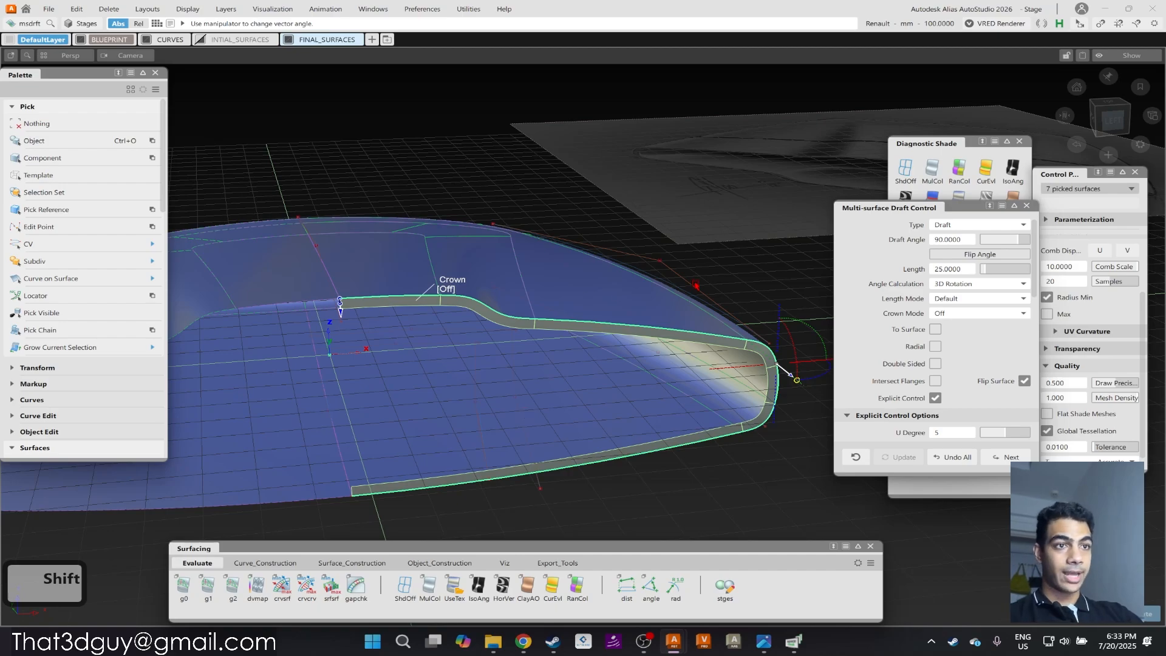
left_click_drag(751, 355, 241, 226, "alt+shift")
left_click_drag(748, 352, 583, 328, "alt+shift")
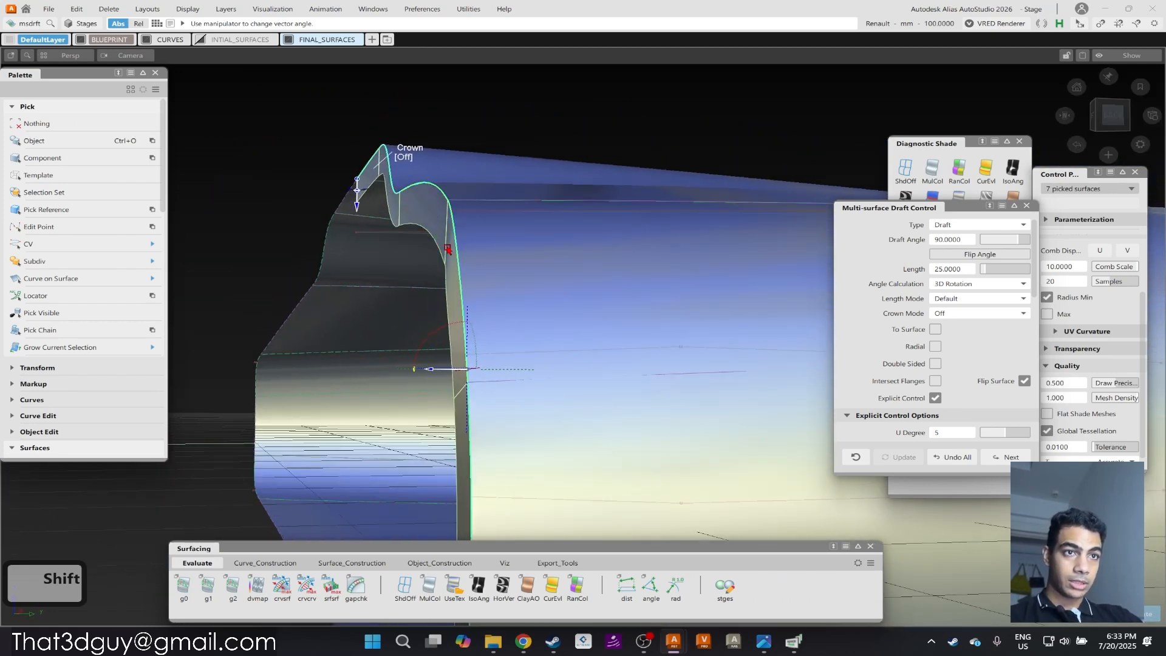
Examine the drafted flange from the side, above and around the outer corner of the open end.
left_click_drag(493, 266, 336, 158, "alt+shift")
left_click_drag(516, 227, 638, 277, "alt+shift")
left_click_drag(468, 274, 430, 237, "alt+shift")
left_click_drag(501, 291, 327, 232, "alt+shift")
left_click_drag(396, 244, 469, 284, "alt+shift")
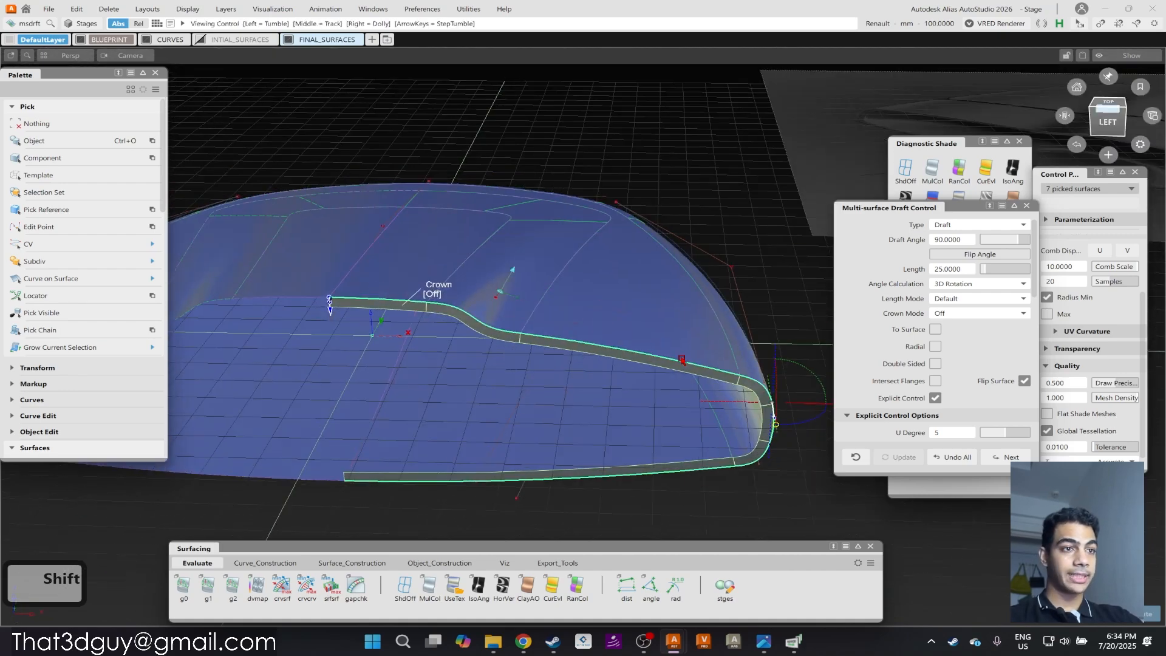
scroll(728, 336, "up", 3)
left_click_drag(728, 335, 620, 301, "alt+shift")
scroll(620, 302, "down", 3)
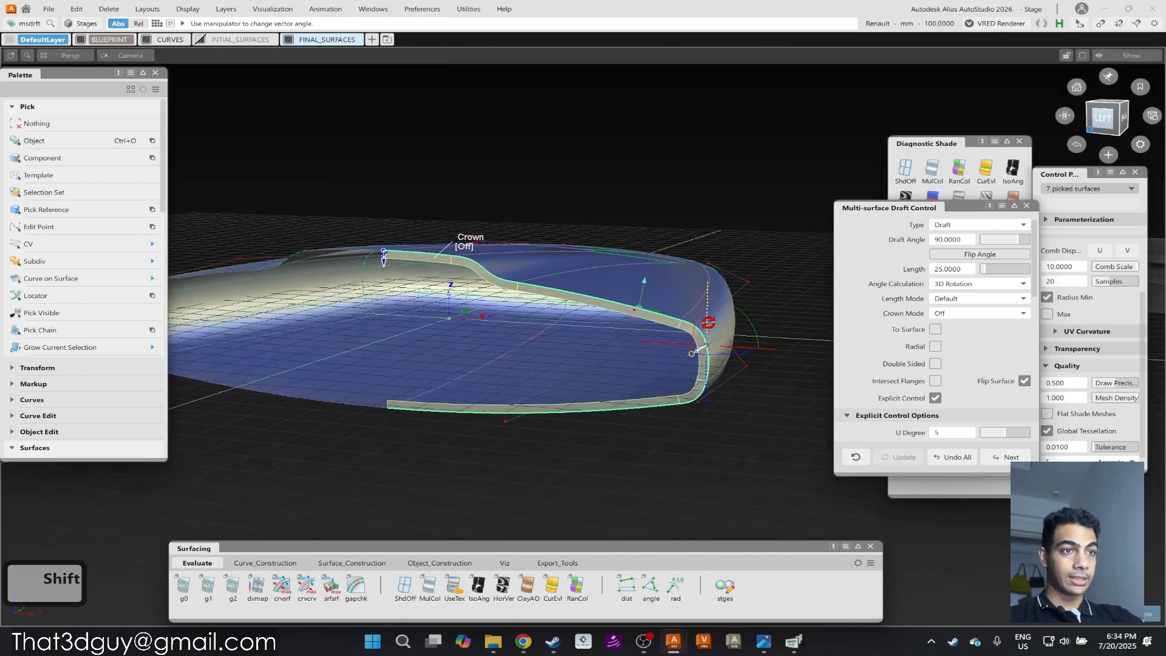
left_click_drag(708, 323, 674, 269, "alt+shift")
right_click_drag(674, 269, 561, 349, "alt+shift")
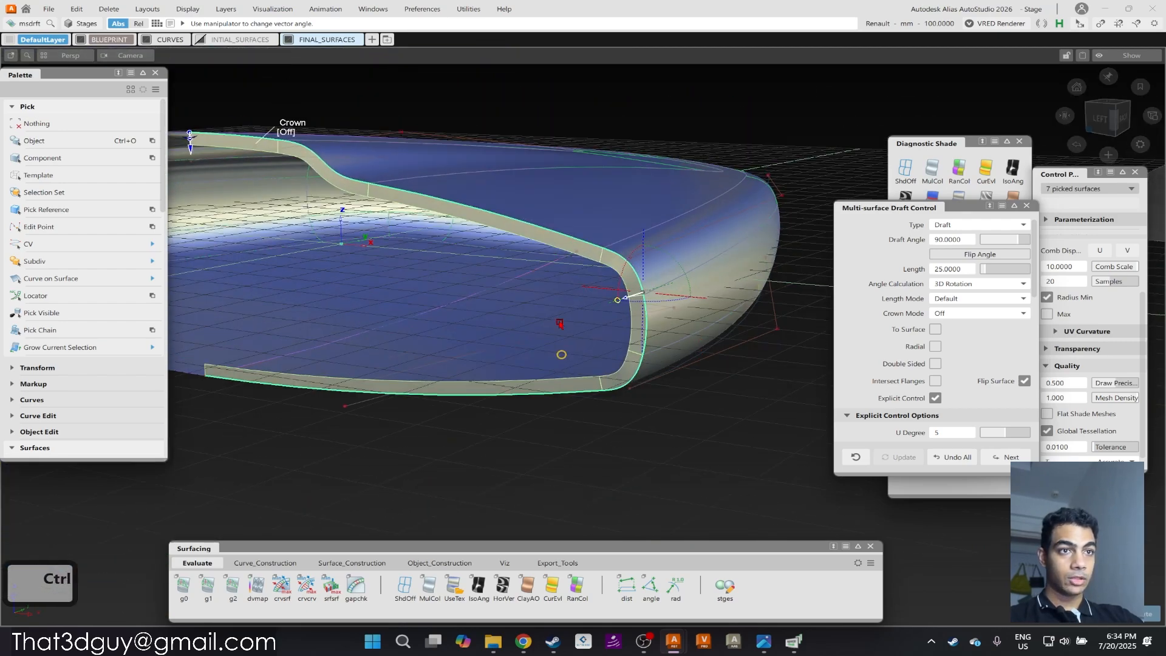
Delete the two flange surfaces at the outer corners of the open end.
left_click_drag(561, 350, 554, 344, "ctrl+shift")
left_click(599, 249)
left_click_drag(476, 222, 468, 216, "ctrl+shift")
left_click(567, 228)
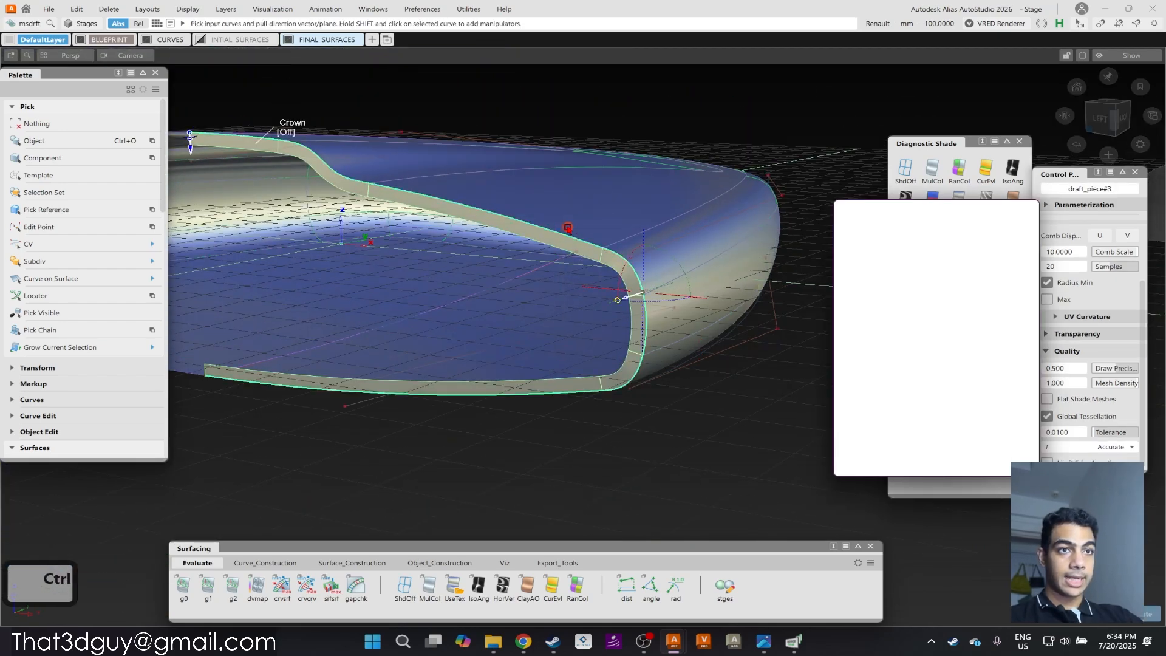
left_click_drag(608, 257, 609, 280, "ctrl+shift")
left_click(621, 271)
right_click_drag(621, 271, 677, 235, "alt+shift")
left_click_drag(670, 316, 671, 341, "ctrl+shift")
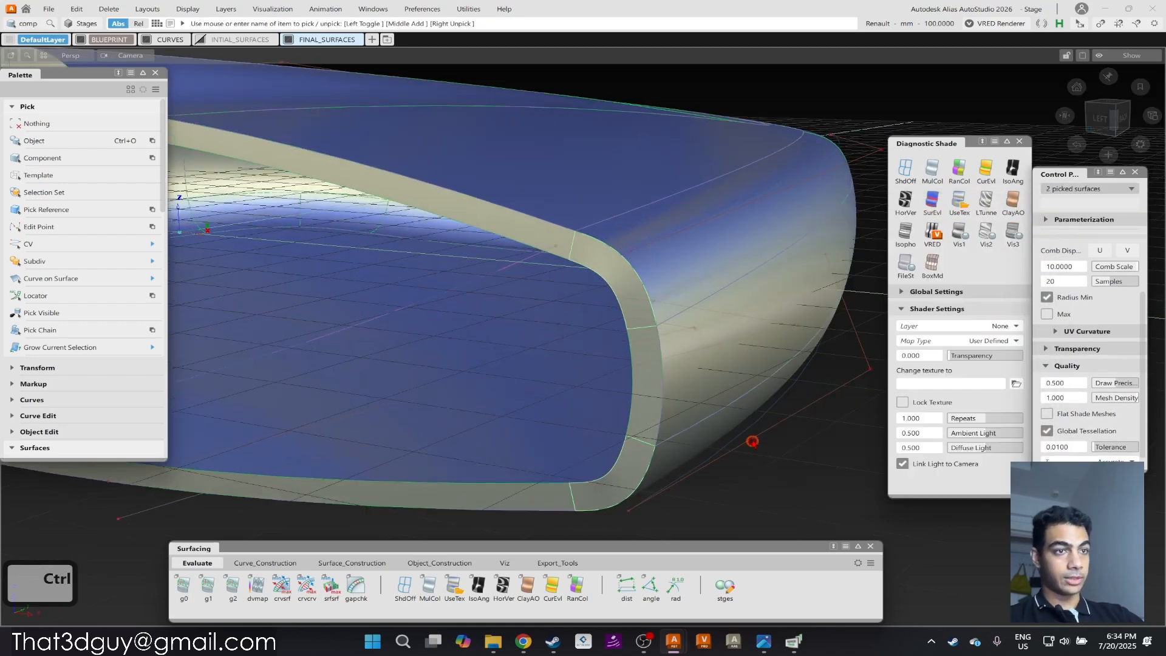
key("Delete")
key("Return")
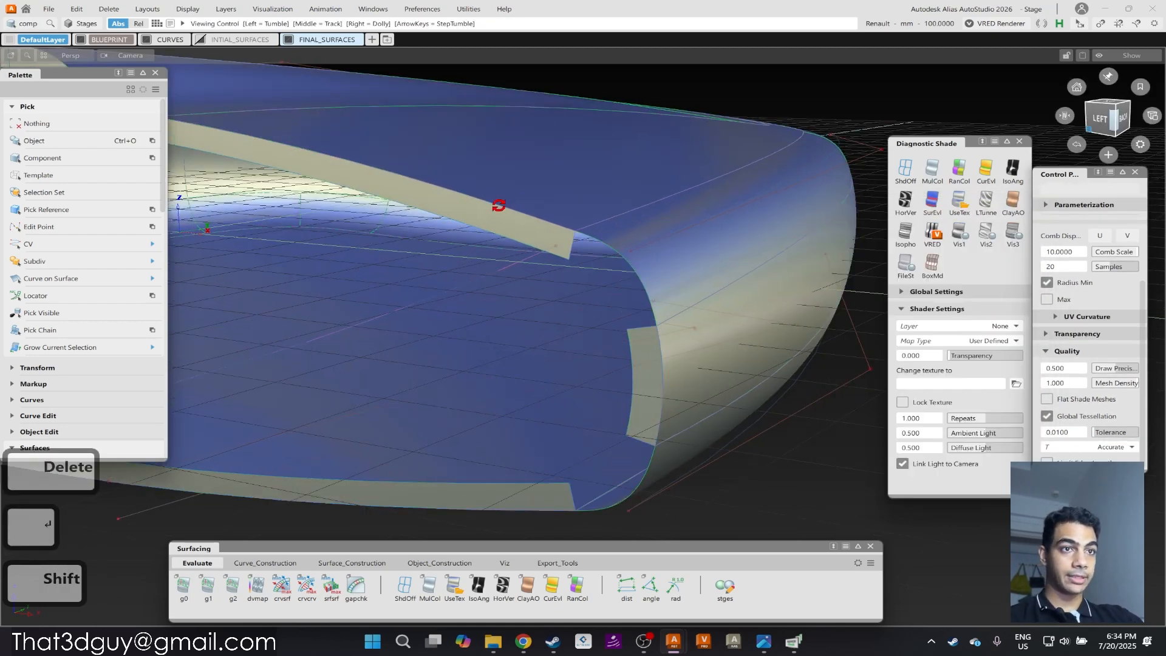
Try to bridge the open flange corner with a G2 curvature surface fillet of chordal length 100.
right_click_drag(499, 207, 560, 192, "alt+shift")
left_click(560, 192, "alt+shift")
left_click_drag(546, 207, 272, 167, "alt+shift")
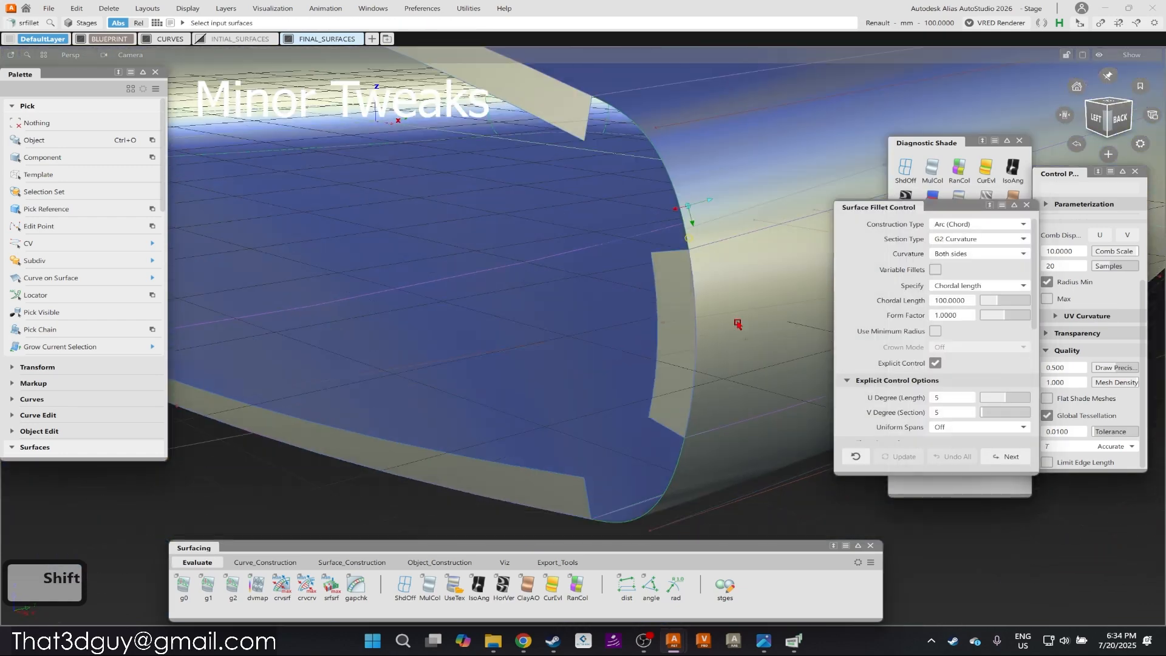
key("ctrl+z")
key("Delete")
Adjust the CVs of the flange segments beside the upper corner with Move and Proportional Modification.
left_click_drag(582, 188, 614, 202, "ctrl+shift")
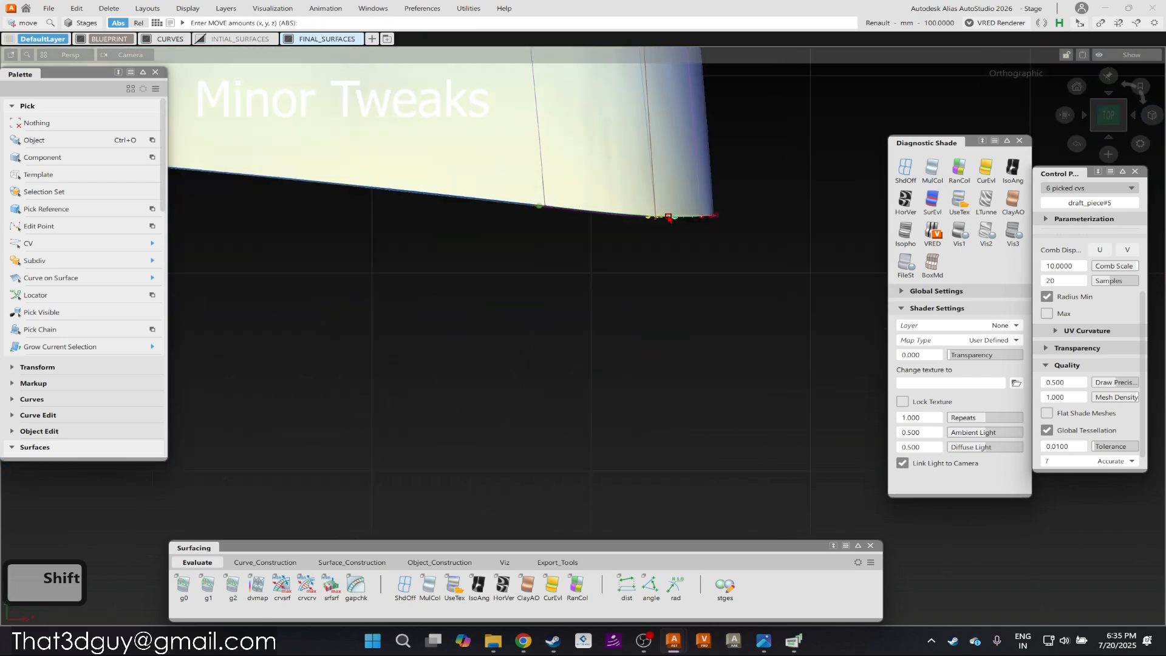
right_click_drag(721, 285, 721, 302)
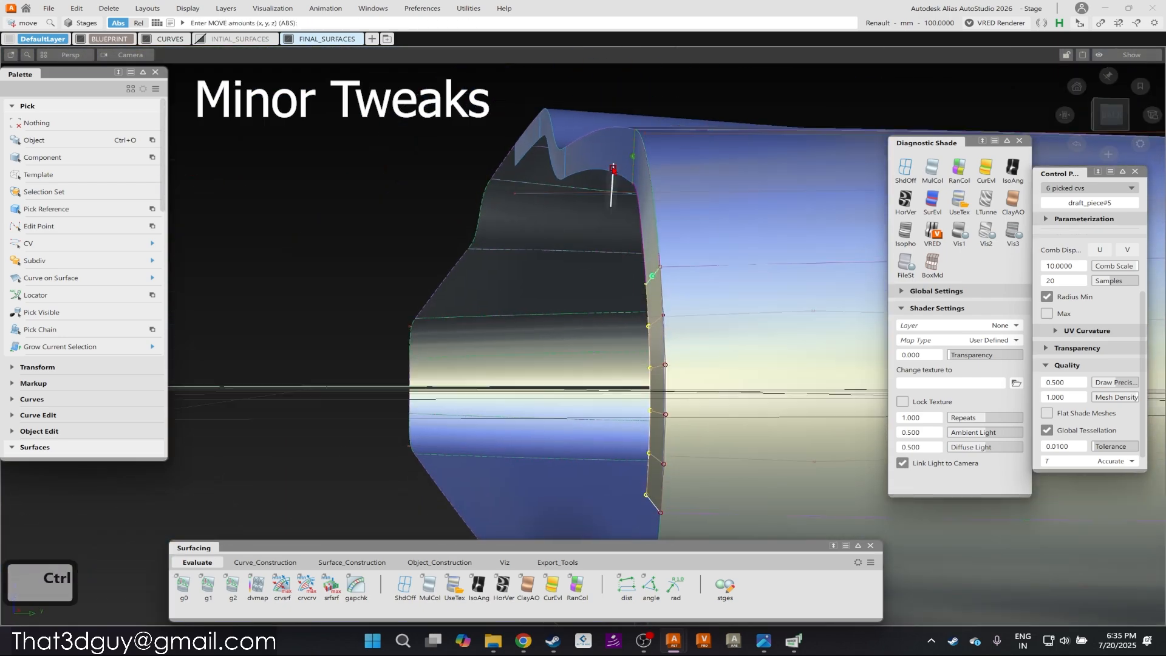
left_click(439, 562)
left_click(577, 584)
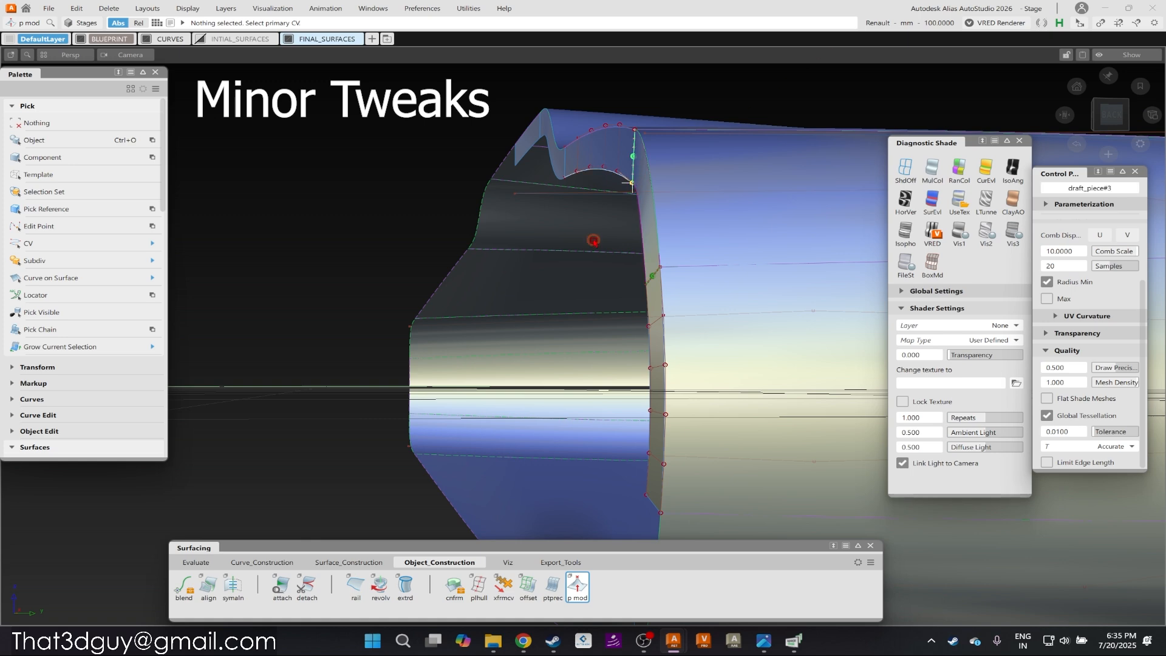
left_click(582, 588)
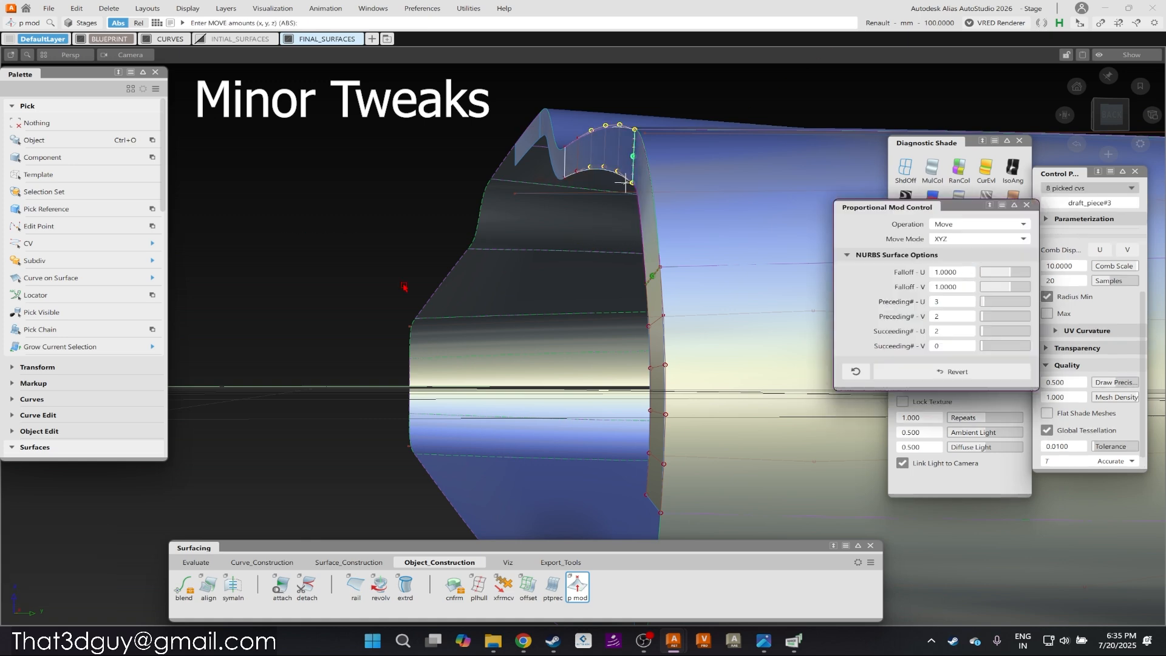
mouse_move(358, 416)
left_mouse_down("alt+shift")
mouse_move(463, 344)
mouse_move(391, 362)
mouse_move(352, 236)
mouse_move(634, 246)
mouse_move(640, 294)
mouse_move(622, 282)
mouse_move(577, 349)
mouse_move(708, 252)
left_mouse_up("alt+shift")
key("ctrl+z")
Blend the neighbouring flange segments across the open lower corner.
mouse_move(708, 252)
left_mouse_down("ctrl+shift")
mouse_move(533, 260)
mouse_move(438, 419)
left_mouse_up("ctrl+shift")
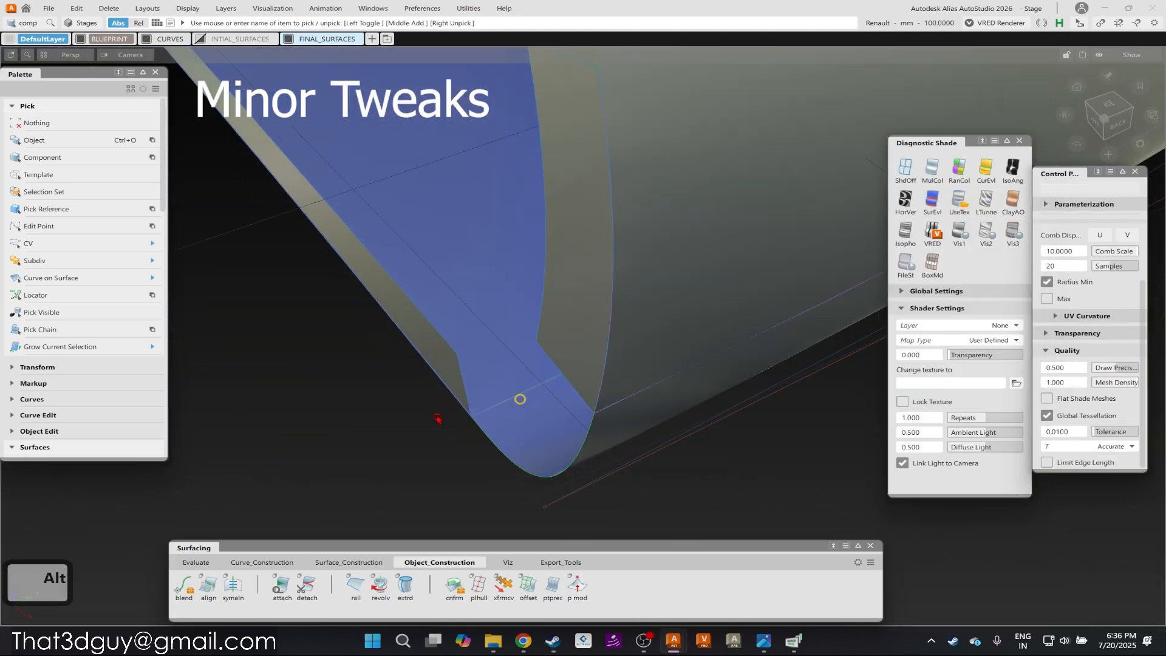
left_click(466, 401)
left_click_drag(566, 381, 656, 328, "alt+shift")
left_click_drag(528, 303, 486, 295, "ctrl+shift")
left_click_drag(525, 313, 480, 365, "alt+shift")
left_click_drag(757, 251, 594, 409, "alt+shift")
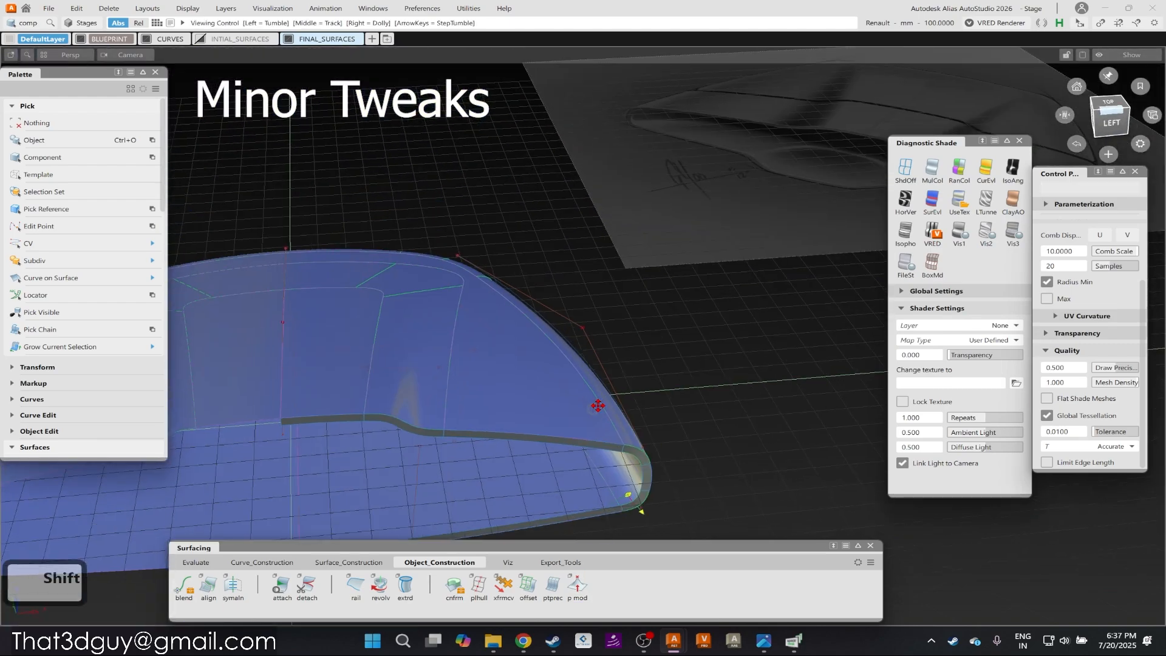
Delete the flange segment that follows the S-shaped transition of the opening's upper edge.
middle_click_drag(594, 408, 667, 334, "alt+shift")
left_click(484, 359)
right_click_drag(484, 359, 468, 377, "alt+shift")
left_click_drag(468, 377, 549, 424, "alt+shift")
right_click_drag(549, 425, 449, 323, "alt+shift")
left_click_drag(448, 323, 551, 403, "alt+shift")
left_click_drag(552, 403, 549, 261, "ctrl+shift")
left_click(547, 304)
left_click(547, 314)
right_click_drag(547, 314, 577, 362, "alt+shift")
left_click_drag(577, 362, 486, 310, "alt+shift")
right_click_drag(486, 310, 574, 322, "alt+shift")
left_click_drag(574, 322, 580, 299, "ctrl+shift")
left_click(541, 325)
key("Delete")
Bridge the upper-edge gap with a freeform blend, G2 curvature and a shape of 1.5 on both sides, and adjust its U degree.
right_click_drag(541, 326, 389, 267, "ctrl+shift")
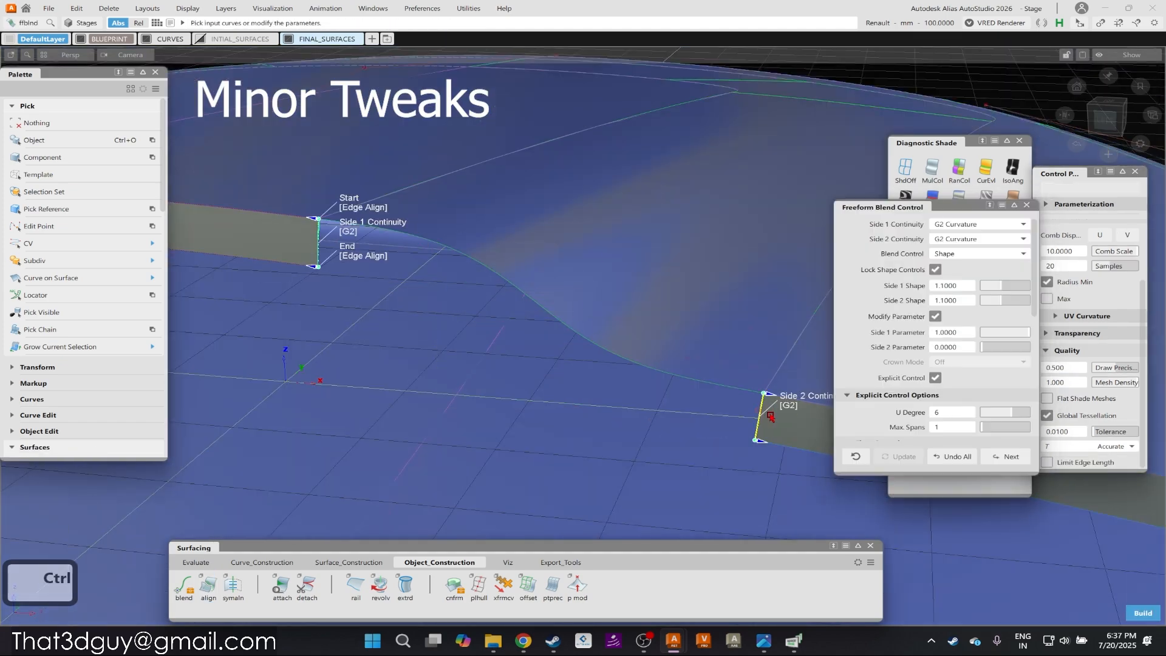
left_click(758, 413)
left_click_drag(758, 413, 746, 394, "alt+shift")
left_click_drag(1000, 286, 1010, 285)
left_click(644, 397)
left_click_drag(644, 398, 547, 340, "alt+shift")
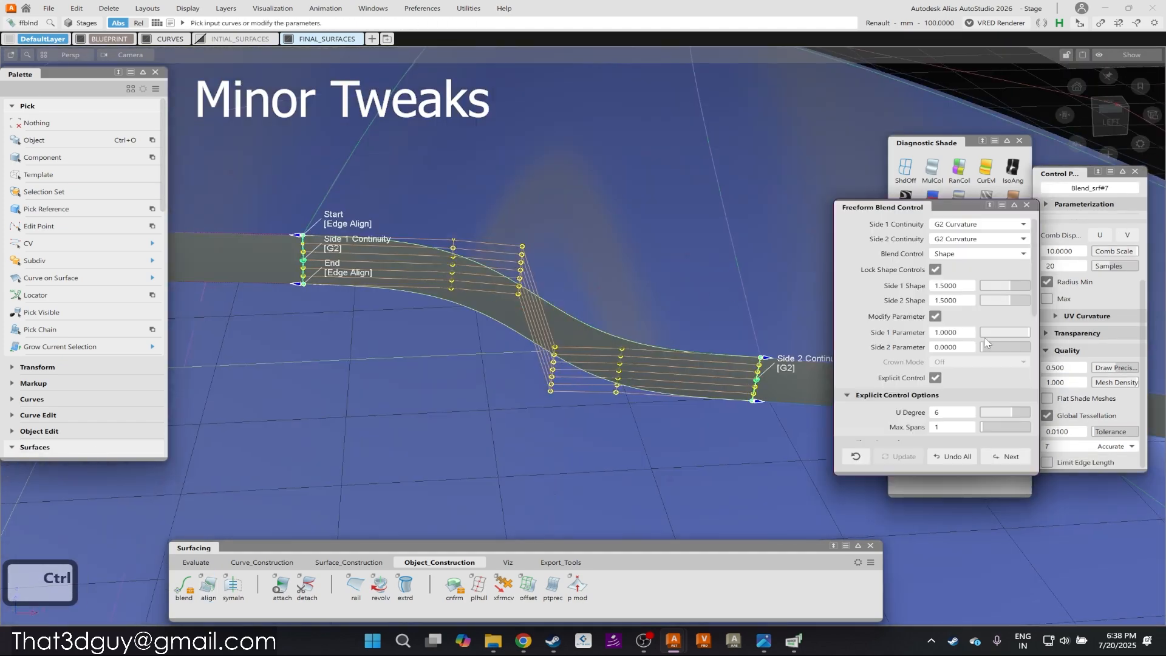
left_click_drag(993, 411, 989, 411)
left_click_drag(380, 255, 380, 221, "ctrl+shift")
left_click(484, 265)
left_click_drag(993, 412, 976, 411)
Draft the flange's inner edge chain into the form at a 0-degree angle with a length of 300 and accept it.
left_click_drag(386, 218, 546, 331, "ctrl+shift")
left_click(557, 273, "ctrl")
left_click_drag(453, 364, 480, 364, "alt+shift")
left_click_drag(964, 268, 899, 269)
type("100")
key("Return")
left_click_drag(565, 340, 630, 323, "alt+shift")
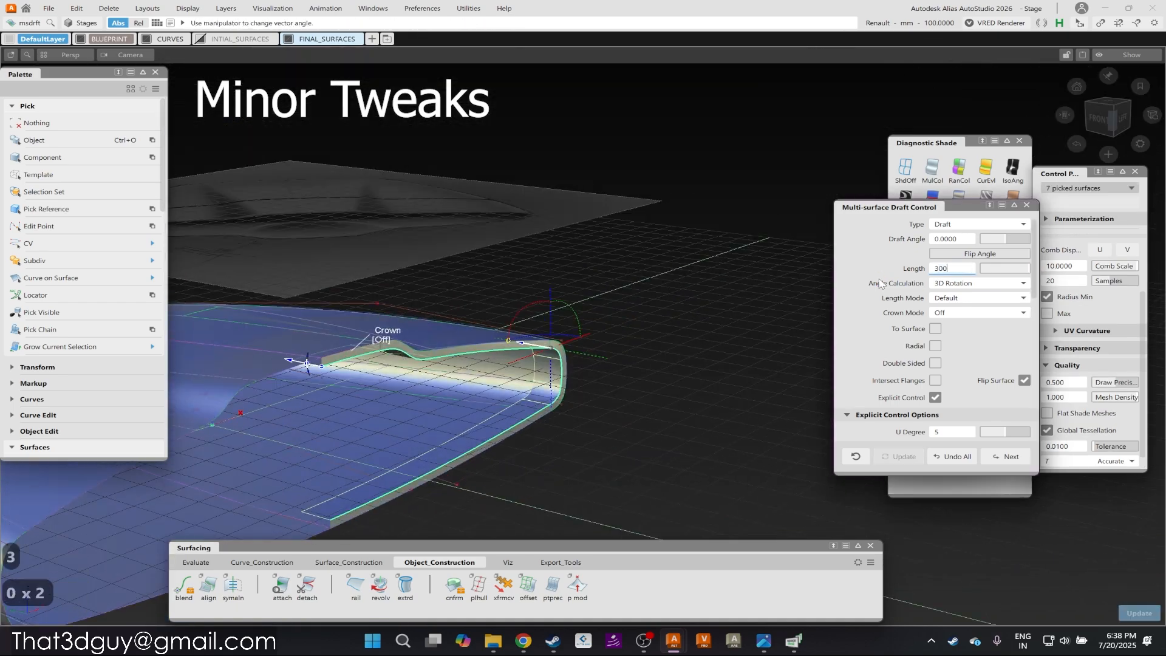
key("Return")
left_click_drag(425, 273, 358, 229, "alt+shift")
right_click_drag(652, 338, 505, 331, "alt+shift")
left_click_drag(505, 330, 422, 390, "alt+shift")
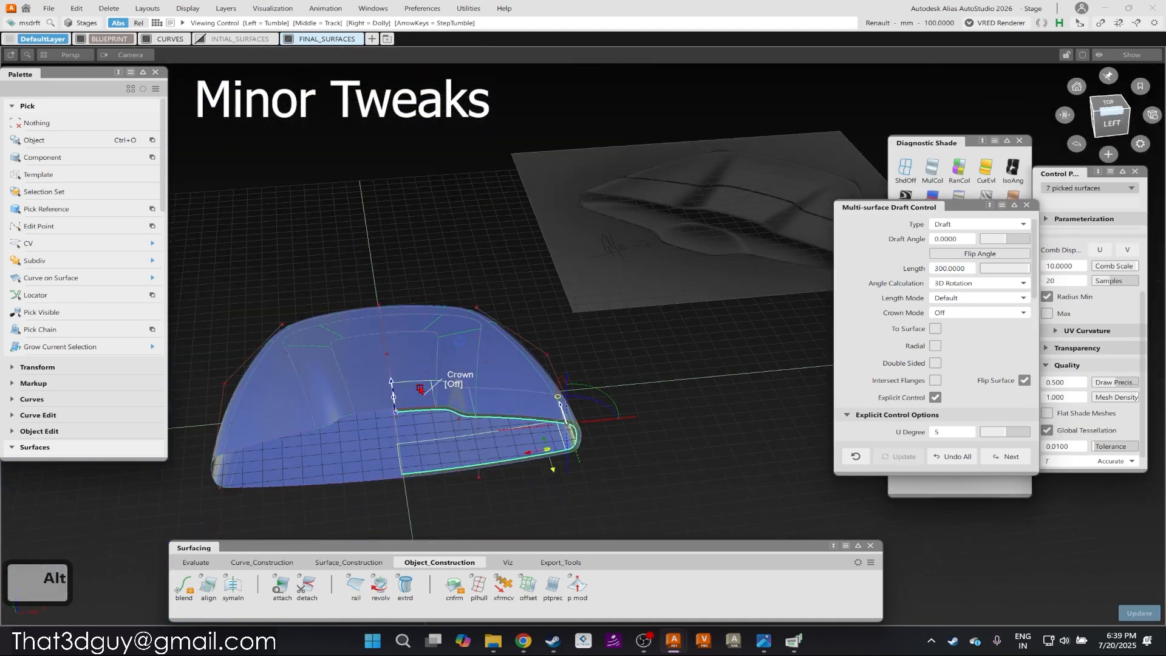
right_click_drag(421, 390, 727, 365, "alt+shift")
left_click_drag(726, 365, 536, 409, "alt+shift")
left_click(1005, 457)
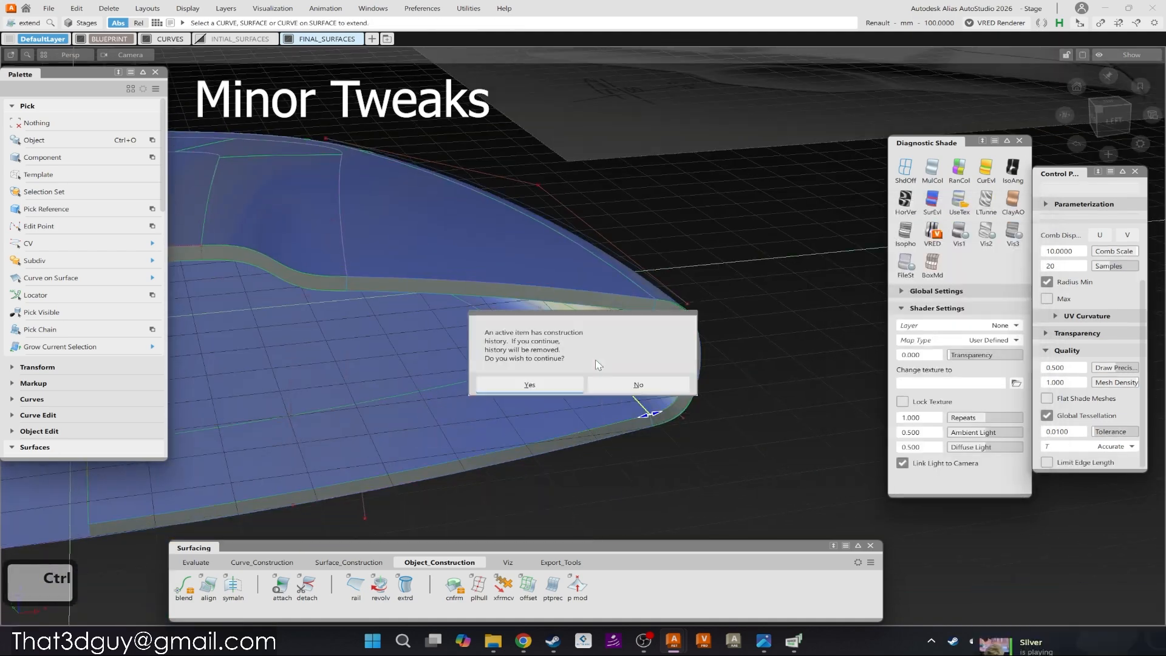
Adjust the end lengths of the inner draft surfaces with Extend, removing their construction history.
left_click_drag(632, 346, 673, 359, "alt+shift")
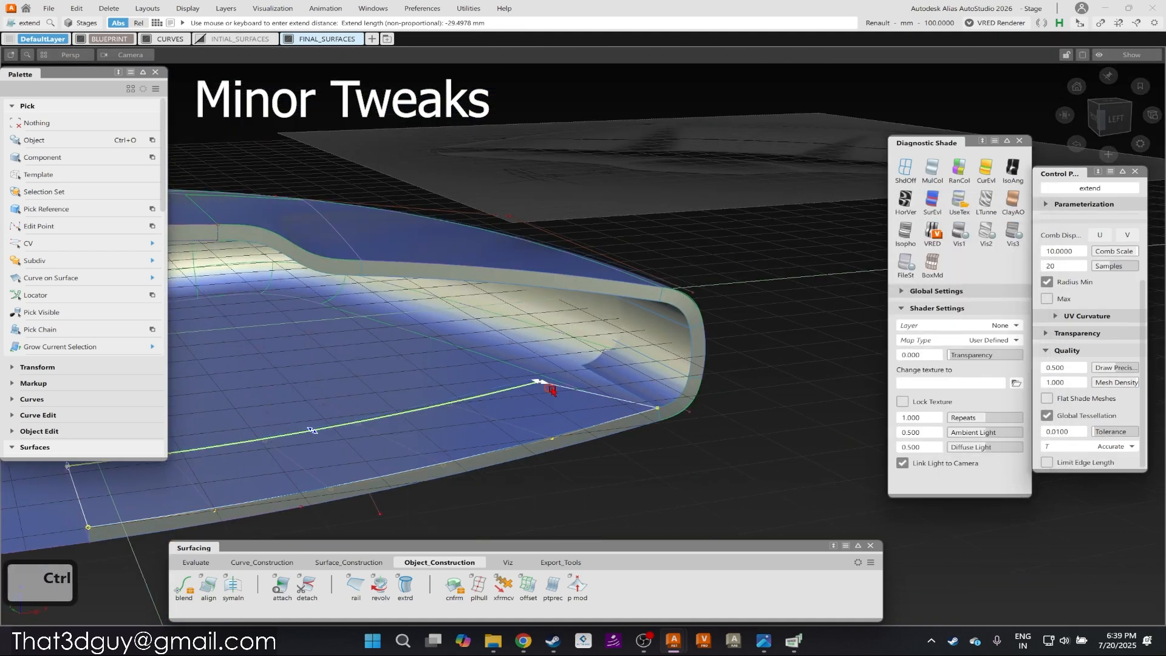
left_click_drag(664, 436, 486, 267, "alt+shift")
left_click(471, 252)
left_click(325, 143, "shift")
left_click(340, 144, "shift")
left_click_drag(340, 145, 577, 241, "alt+shift")
left_click_drag(626, 243, 568, 239)
left_click_drag(568, 239, 525, 241)
left_click(400, 297)
left_click_drag(402, 302, 437, 304)
Select the inner bottom draft surface and set its V degree to 3.
left_click_drag(437, 304, 528, 451, "alt+shift")
left_click_drag(528, 452, 629, 391, "ctrl+shift")
left_click_drag(629, 391, 648, 465, "alt+shift")
left_click_drag(612, 289, 689, 471, "alt+shift")
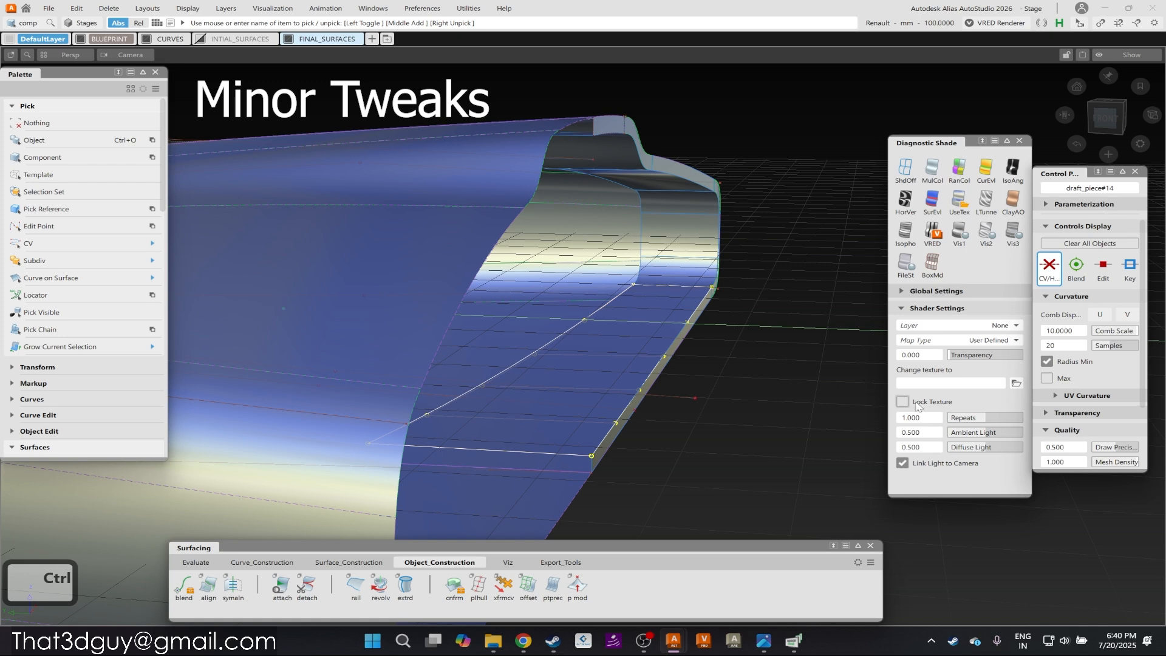
left_click(768, 353, "ctrl+shift")
scroll(1073, 324, "down", 1)
scroll(1068, 352, "up", 5, "shift")
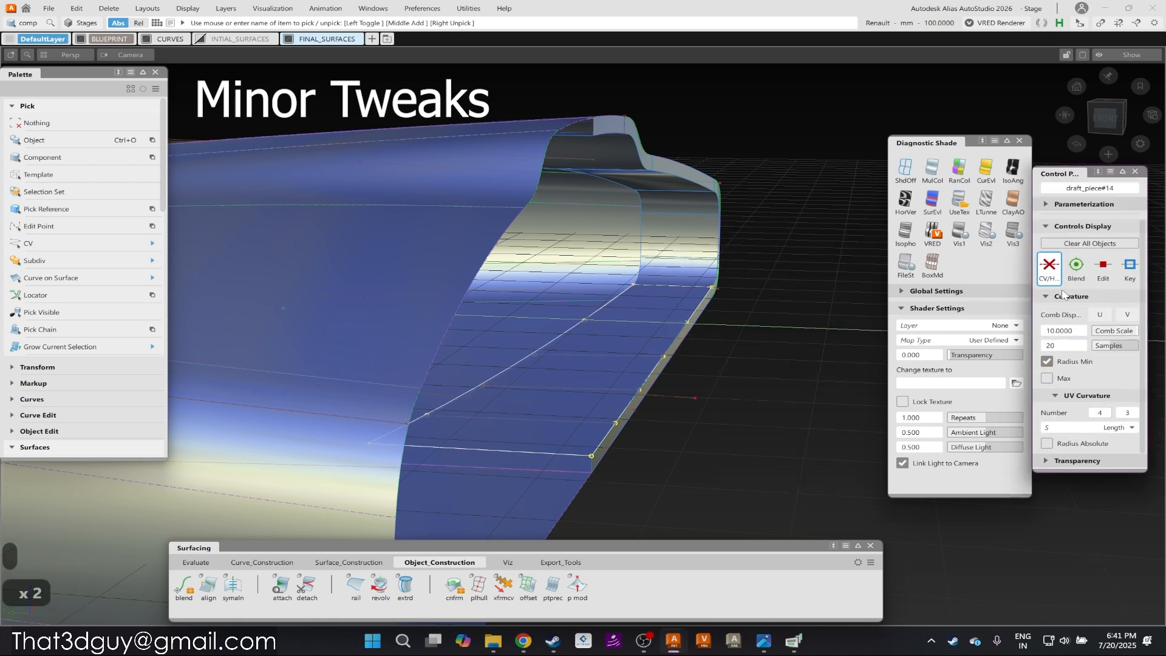
left_click(1084, 204)
left_click(1127, 225)
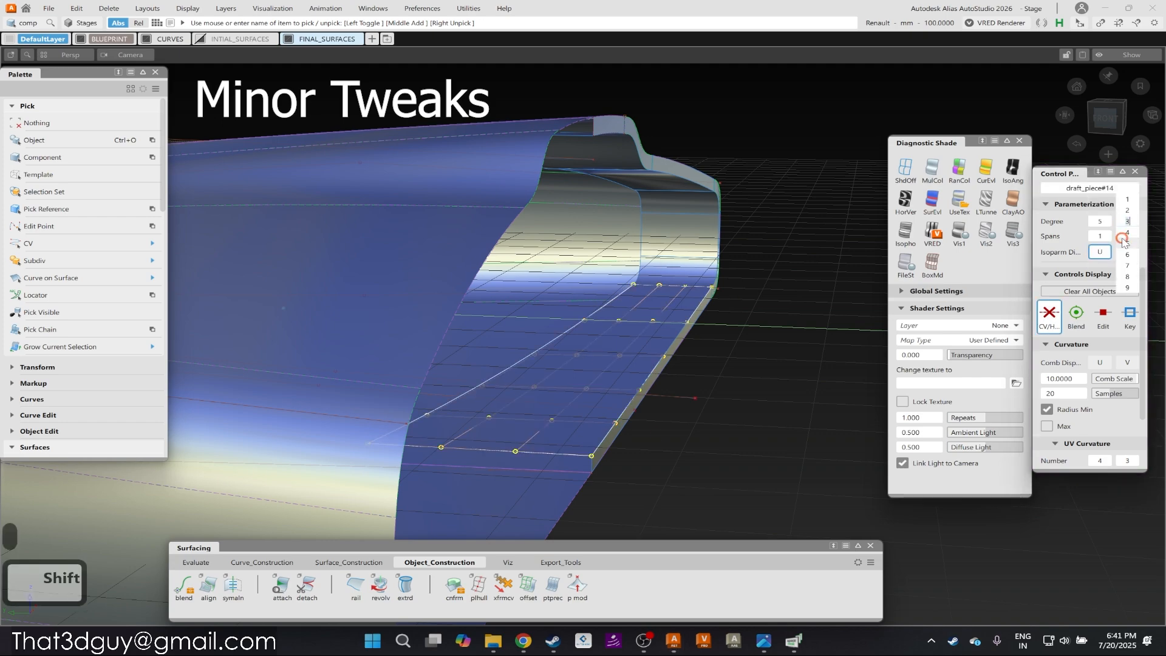
Reshape the inner bottom surface by moving its CVs with Proportional Modification.
left_click_drag(744, 375, 689, 400, "alt+shift")
left_click_drag(580, 396, 292, 364, "alt+shift")
left_click(462, 389)
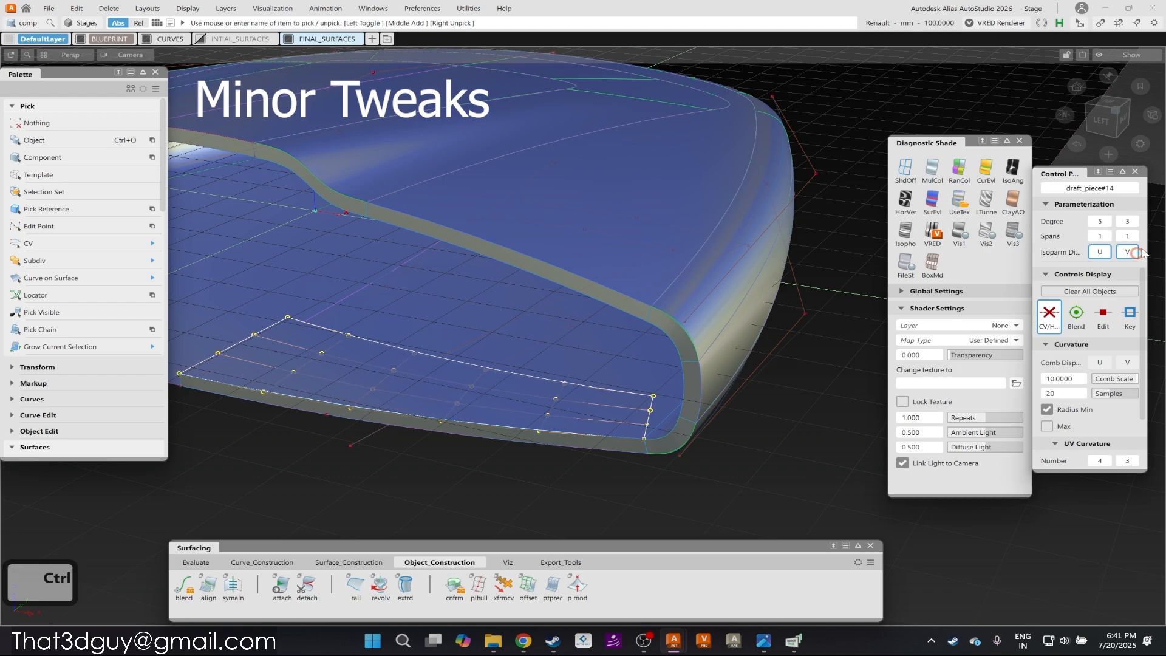
left_click_drag(346, 335, 583, 359, "alt+shift")
left_click(577, 586)
right_click_drag(371, 248, 443, 319)
left_click_drag(444, 319, 565, 243, "alt+shift")
left_click_drag(561, 182, 558, 3, "ctrl+shift")
right_click_drag(462, 340, 526, 388, "alt+shift")
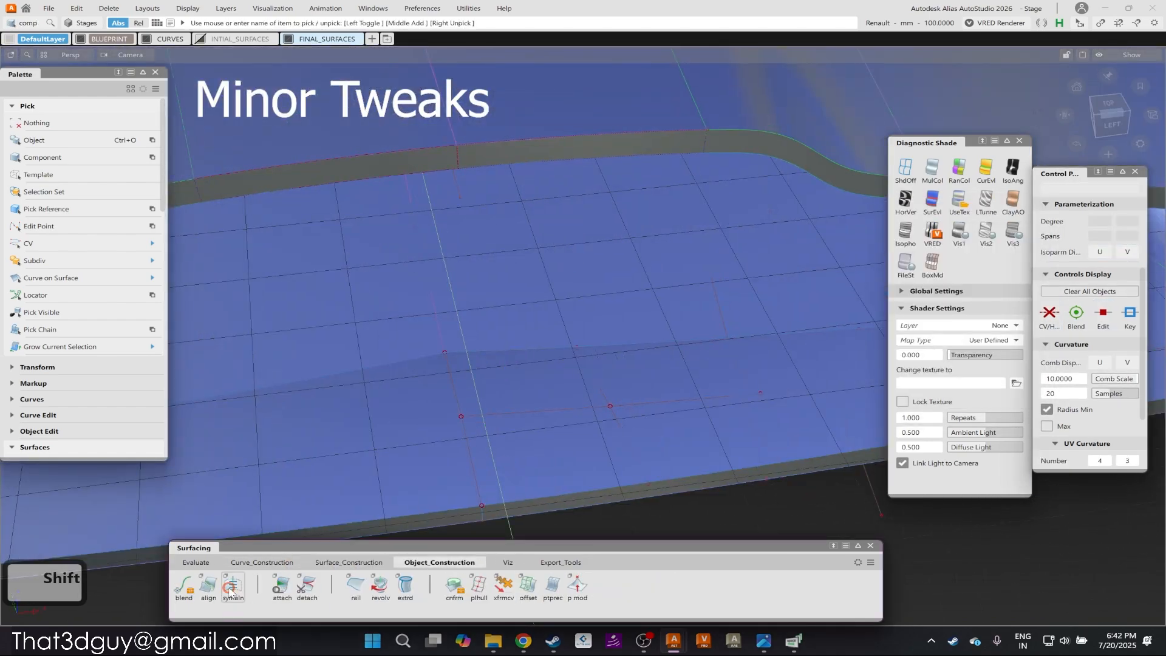
Align the inner bottom surface's centreline edge for symmetry.
left_click(231, 591)
left_click(477, 431)
left_click_drag(525, 388, 662, 299, "alt+shift")
middle_click_drag(661, 300, 675, 365, "alt+shift")
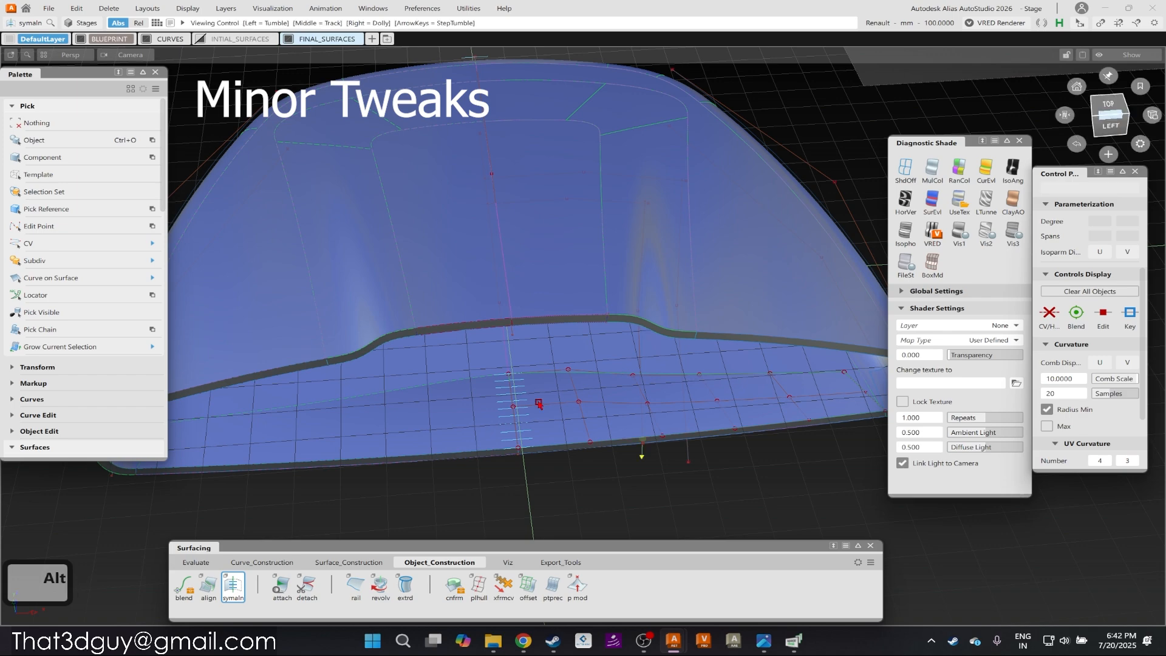
Delete the inner bottom surface.
left_click_drag(540, 403, 614, 406, "alt")
left_click(614, 407)
key("Delete")
Draft only the flange's inner bottom edge inward at 0 degrees with a length of 300 and Chain Select off.
left_click_drag(346, 455, 456, 426, "ctrl")
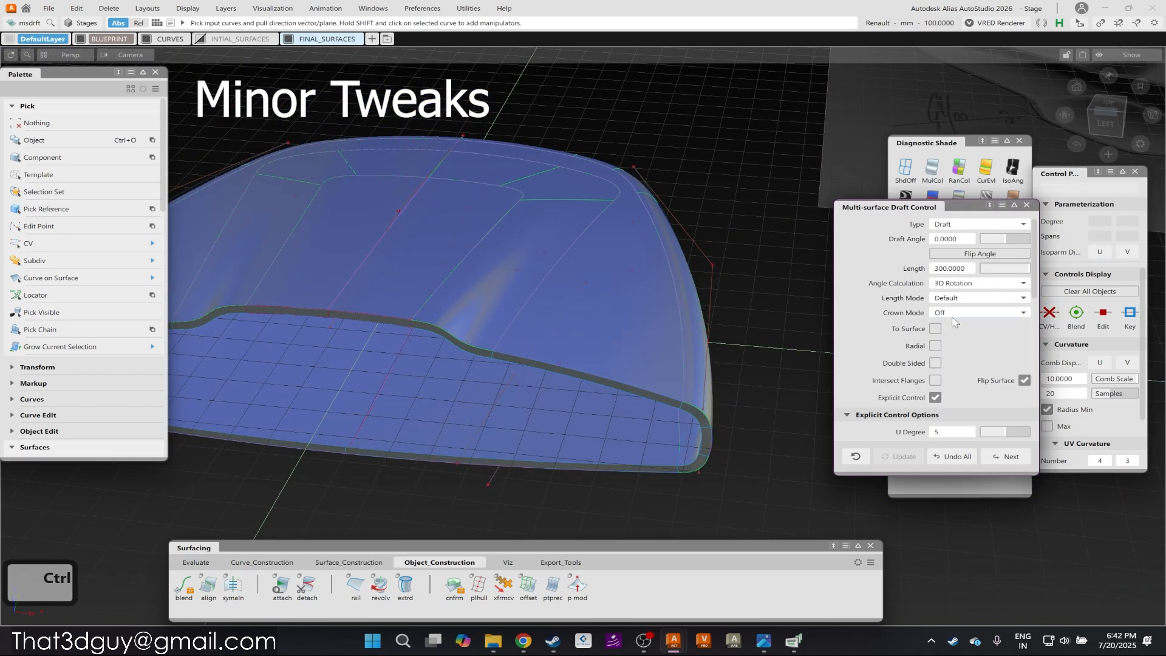
scroll(955, 322, "down", 6)
left_click(445, 463)
right_click_drag(445, 464, 383, 441, "alt+shift")
middle_click_drag(382, 441, 410, 401, "alt+shift")
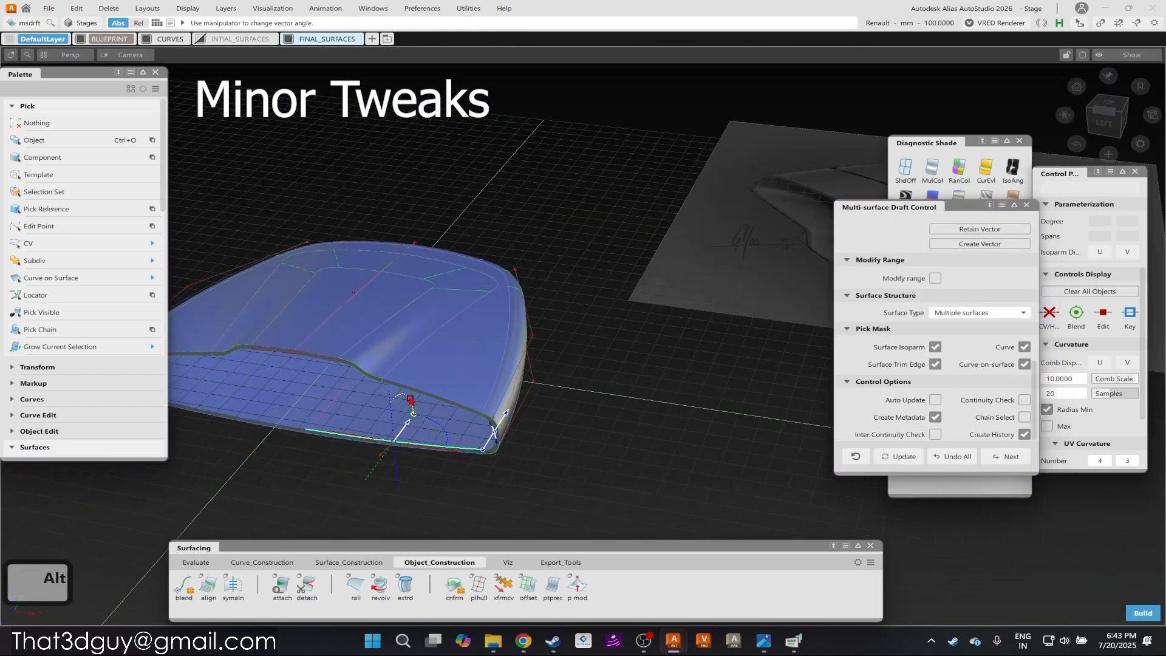
key("space")
Give the bottom draft a flipped proportional crown of 0.04 and adjust its end direction.
left_click_drag(411, 401, 437, 379, "alt+shift")
right_click_drag(437, 379, 476, 354, "alt+shift")
left_click_drag(476, 354, 517, 377, "ctrl")
left_click_drag(516, 376, 524, 405, "alt+shift")
left_click(541, 397)
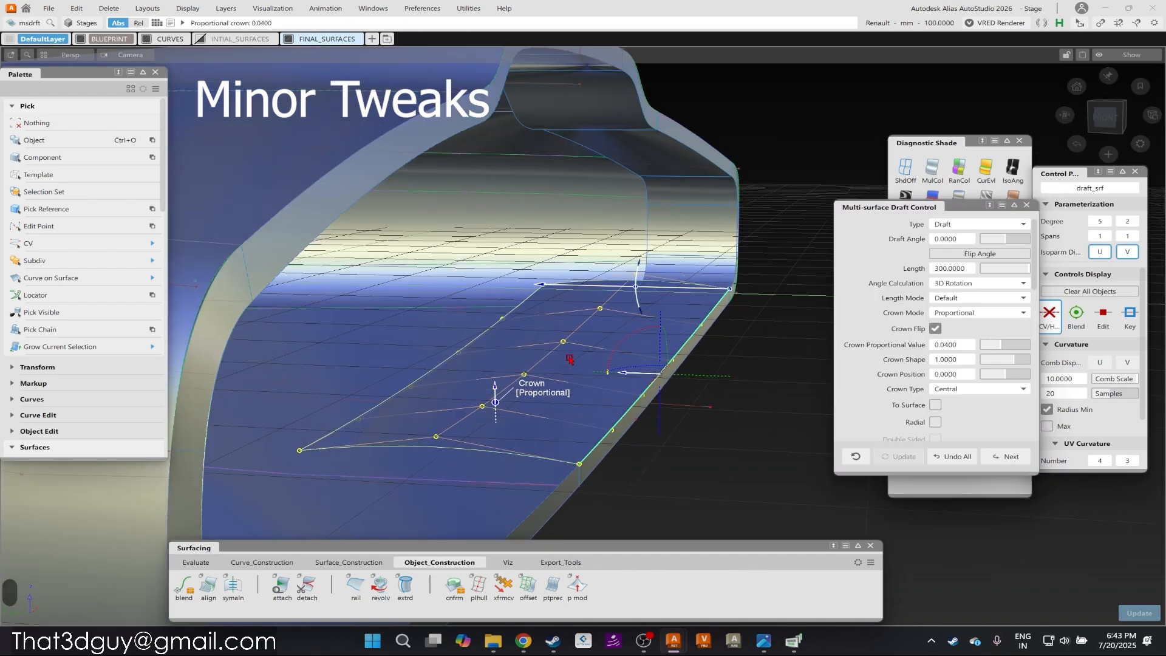
left_click_drag(570, 360, 580, 352, "alt+shift")
left_click_drag(542, 284, 707, 312)
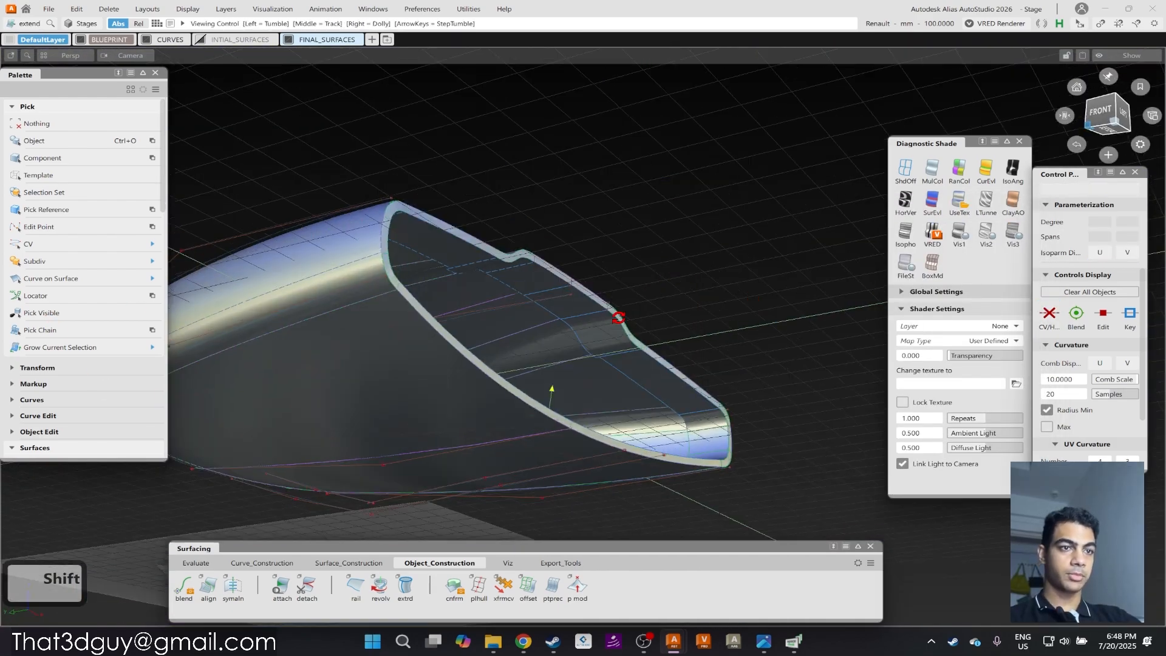
Extend the bottom surface's edge outward past the opening by about 212 mm.
left_click_drag(617, 315, 622, 307, "alt+shift")
left_click_drag(456, 419, 471, 393, "alt+shift")
right_click_drag(471, 393, 508, 388, "alt+shift")
left_click_drag(507, 387, 549, 424, "alt+shift")
right_click_drag(549, 425, 549, 361, "alt+shift")
left_click_drag(549, 361, 506, 414, "alt+shift")
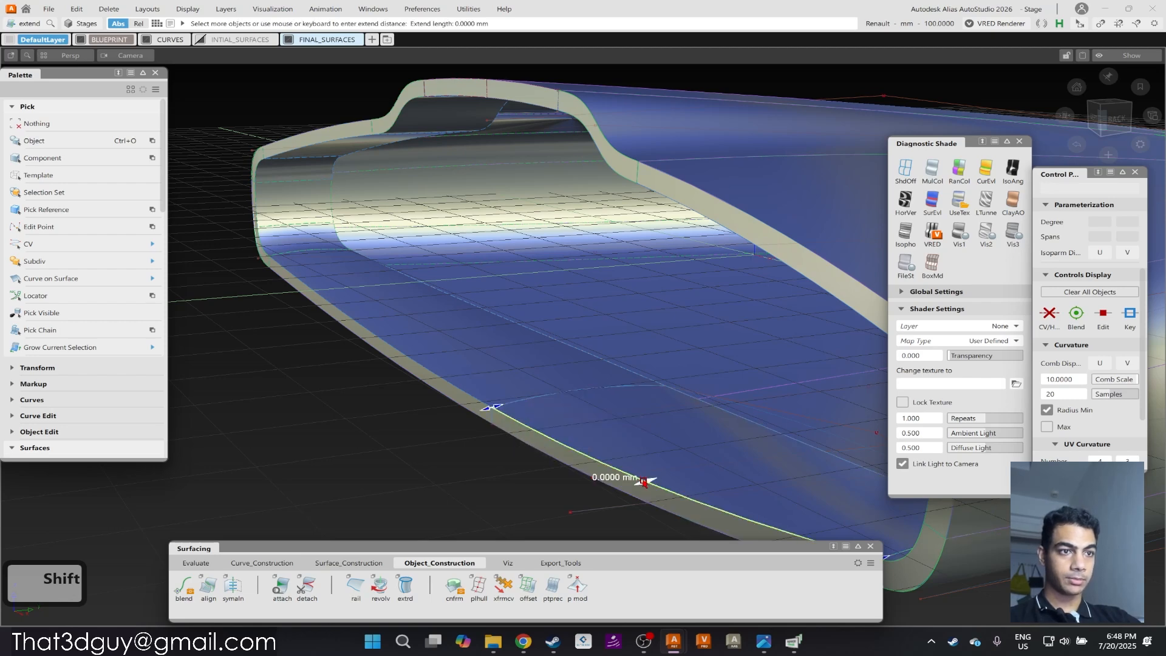
right_click_drag(644, 481, 678, 461, "alt+shift")
middle_click_drag(679, 460, 560, 463, "alt+shift")
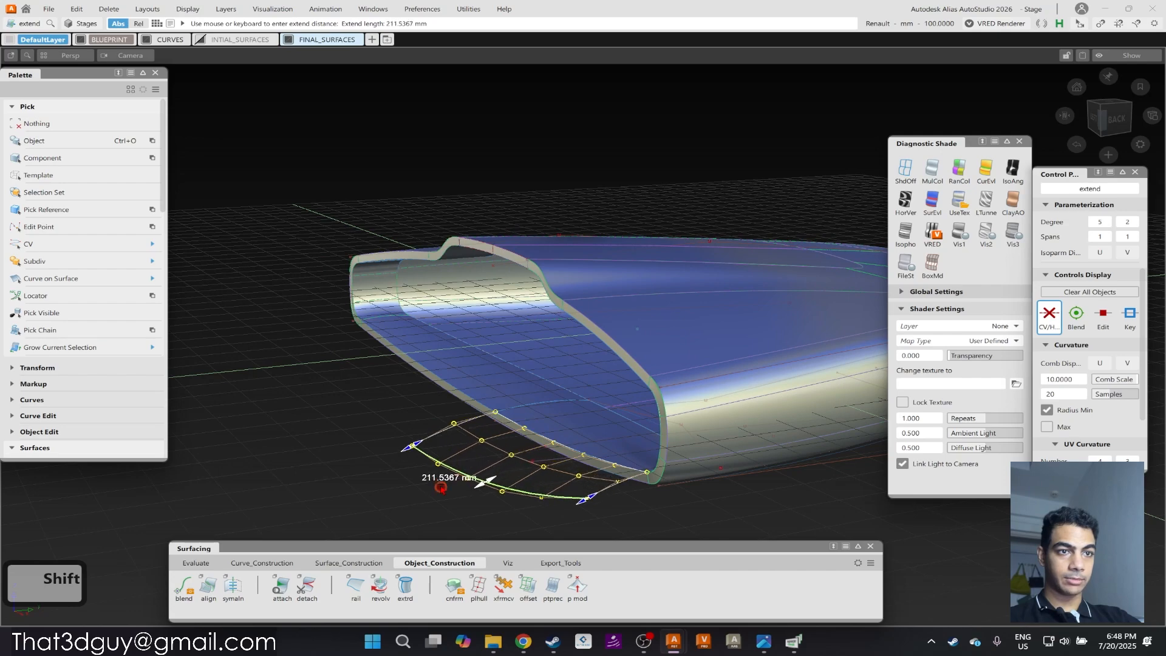
Extend the second surface along the bottom edge outward by about 186 mm.
left_click_drag(415, 510, 565, 348, "alt+shift")
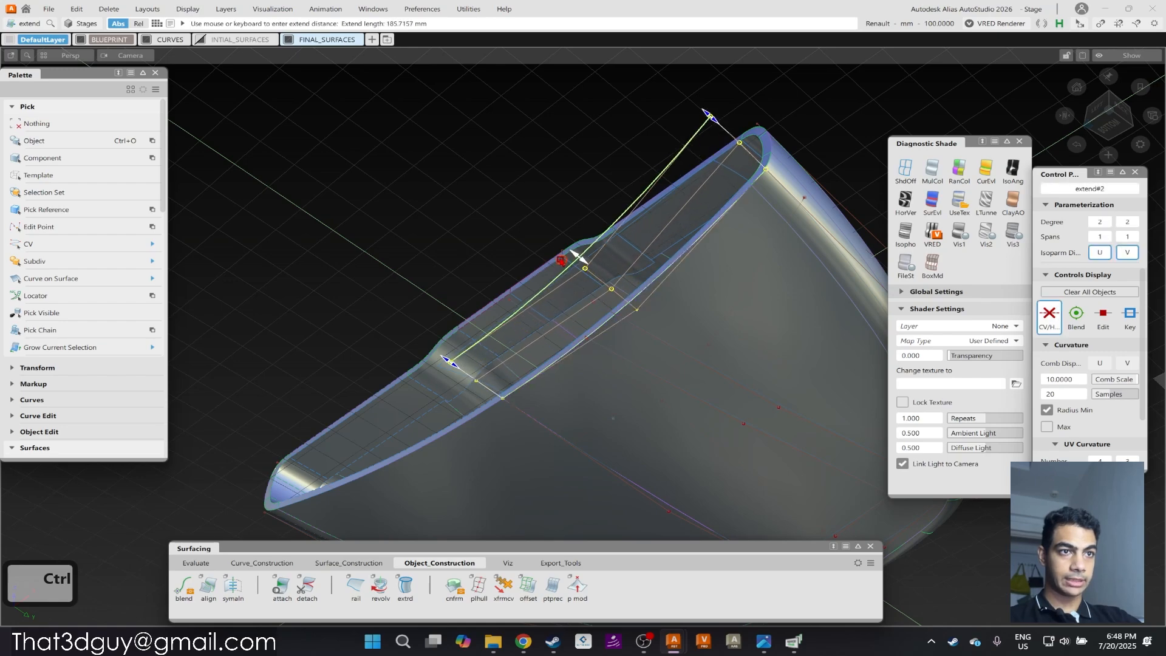
left_click_drag(569, 249, 635, 498, "alt+shift")
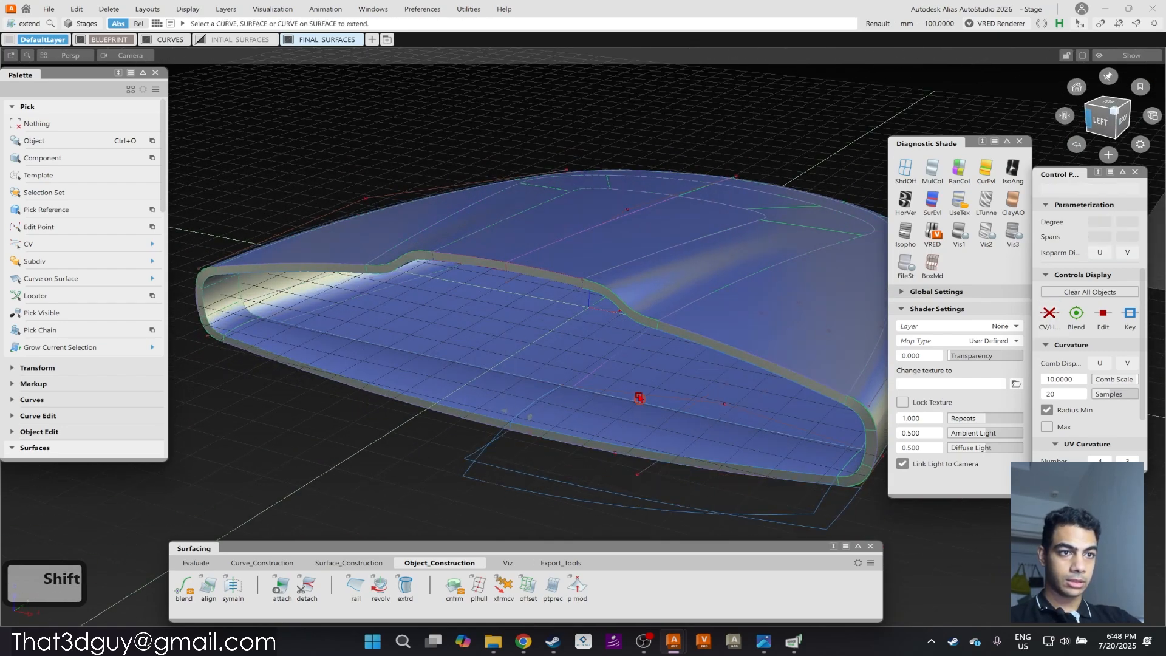
left_click_drag(639, 398, 381, 604, "alt+shift")
Apply the user texture shading and examine the extended bottom surfaces around the opening.
left_click(452, 584)
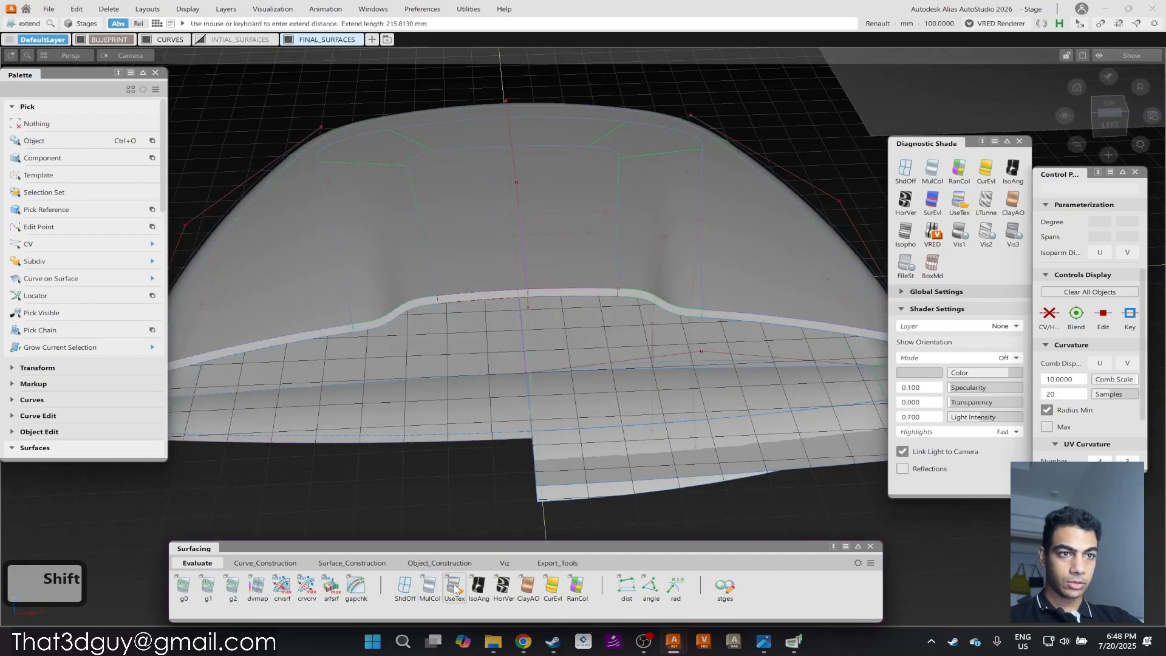
left_click(455, 589)
left_click_drag(598, 377, 606, 421, "alt+shift")
right_click_drag(606, 422, 565, 424, "alt+shift")
middle_click_drag(479, 453, 401, 504, "alt+shift")
middle_click_drag(422, 443, 439, 349, "alt+shift")
left_click(497, 431, "alt+shift")
right_click_drag(497, 431, 556, 404, "alt+shift")
left_click_drag(544, 391, 450, 314, "alt+shift")
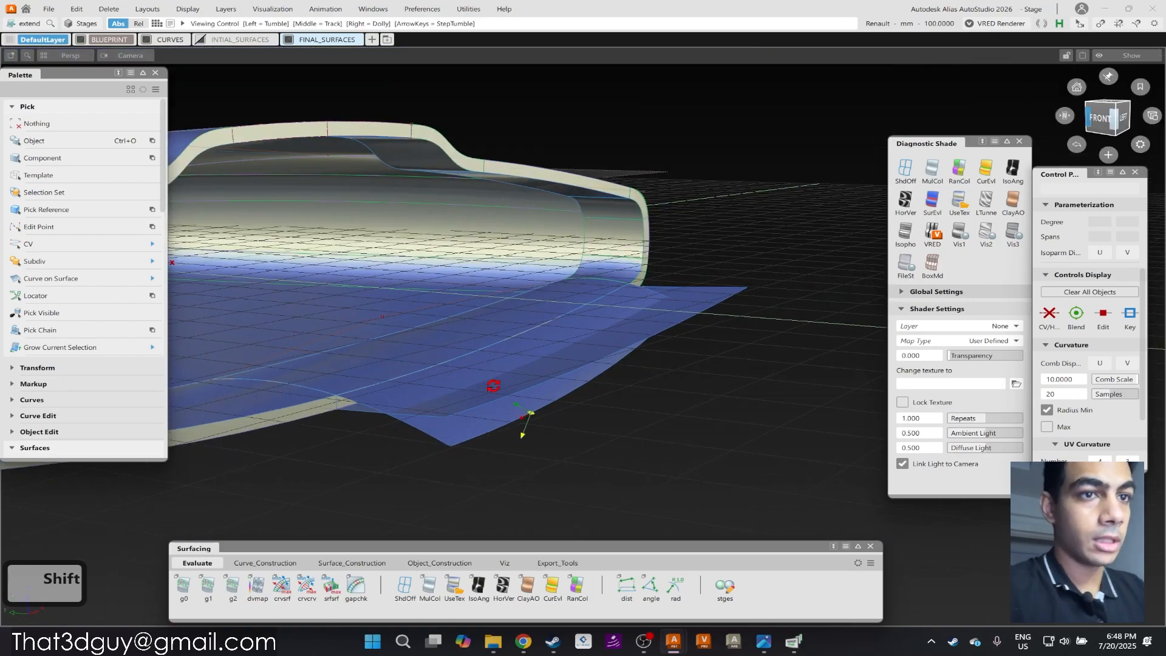
Display the control vertices of the curved bottom draft surface and adjust two CVs at the corner of its inner edge.
mouse_move(493, 386)
left_mouse_down("alt+shift")
mouse_move(658, 386)
mouse_move(671, 372)
left_mouse_up("alt+shift")
left_click_drag(683, 367, 502, 389, "ctrl+shift")
left_click(507, 431)
left_click_drag(507, 431, 631, 317, "alt+shift")
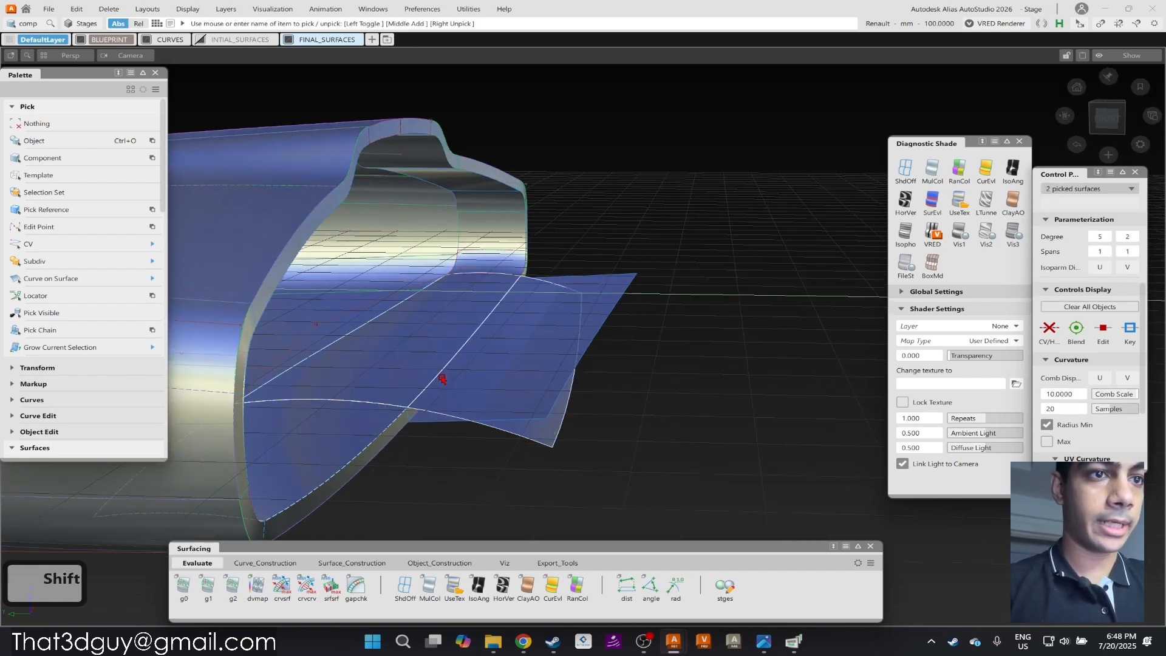
left_click_drag(521, 282, 577, 276, "alt+shift")
left_click_drag(347, 364, 377, 356, "alt+shift")
right_click_drag(377, 356, 419, 328, "alt+shift")
middle_click_drag(368, 375, 447, 379, "alt+shift")
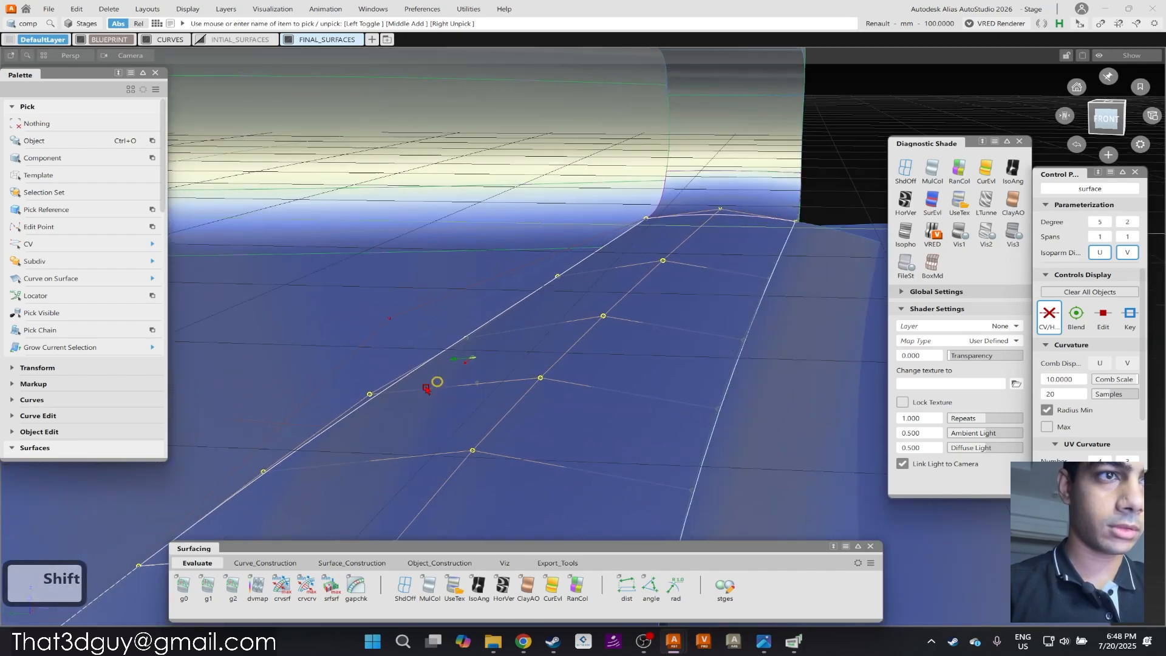
left_click_drag(447, 379, 535, 360, "alt+shift")
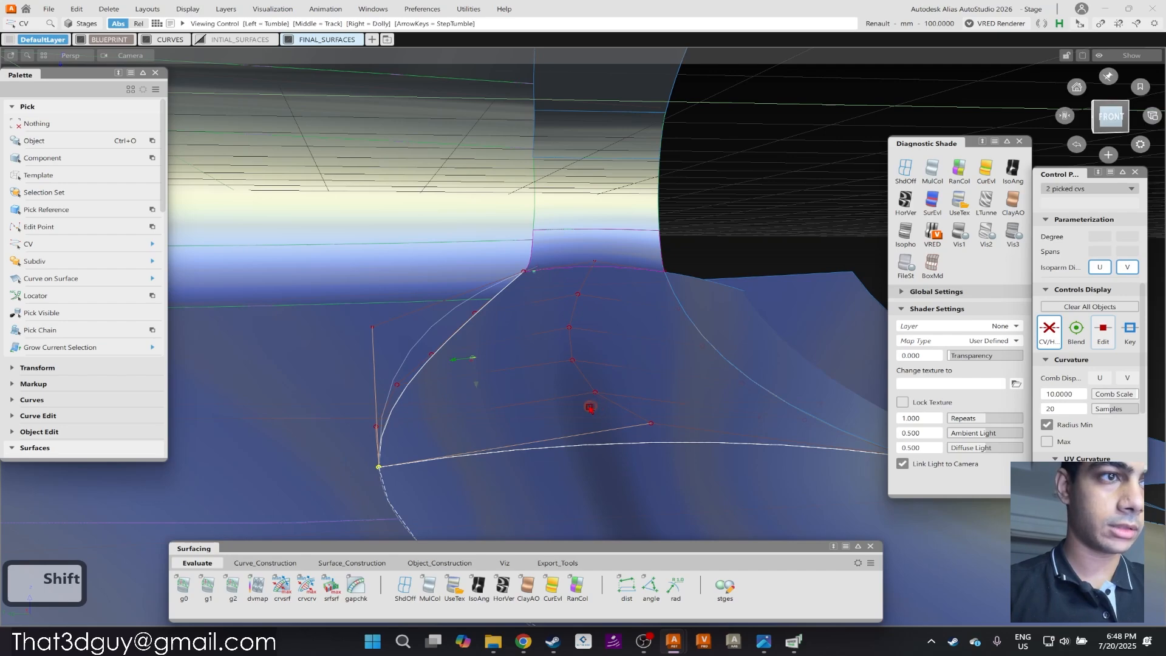
left_click_drag(594, 412, 567, 419, "alt+shift")
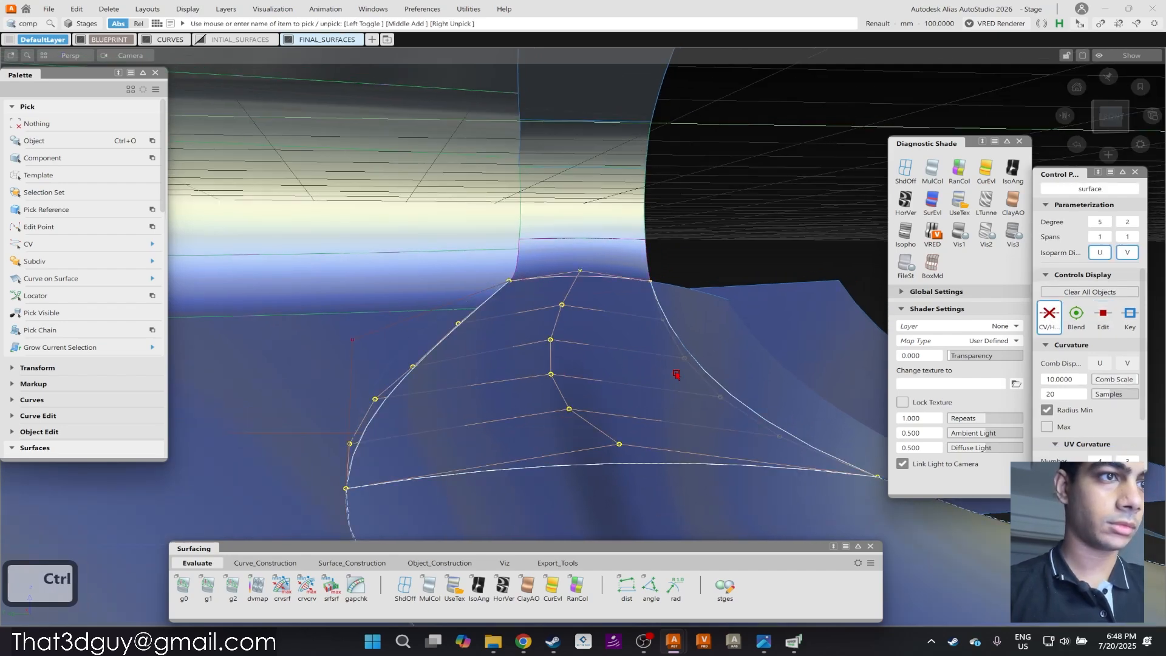
Isolate the bottom draft and its neighbouring surfaces and move the row of CVs along the draft's inner edge.
left_click_drag(676, 374, 617, 370, "alt+shift")
left_click_drag(551, 442, 328, 330, "alt+shift")
left_click_drag(593, 331, 680, 471, "alt+shift")
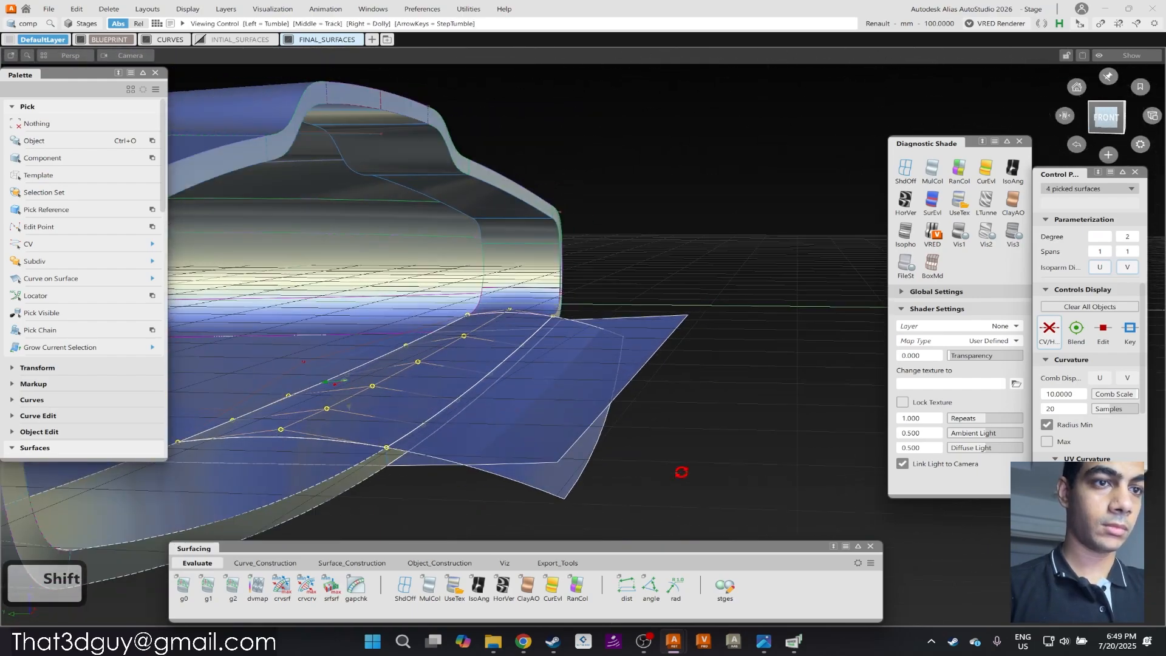
key("ctrl+h")
left_click(325, 355)
left_click_drag(326, 355, 474, 422, "alt+shift")
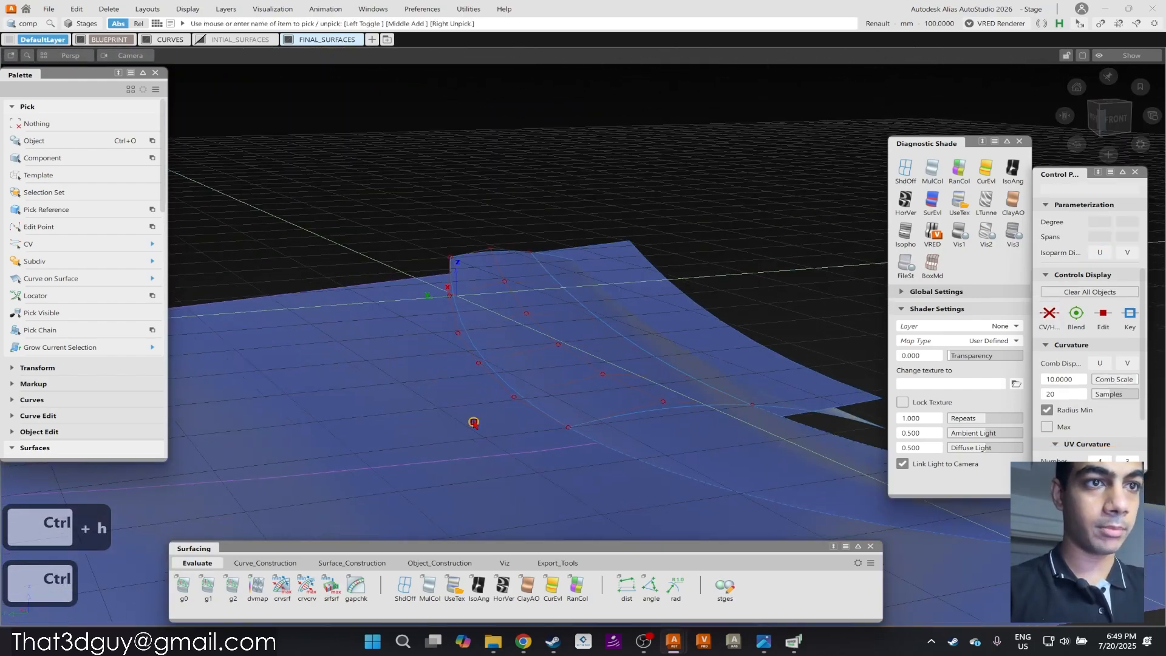
left_click_drag(624, 381, 486, 307, "alt+shift")
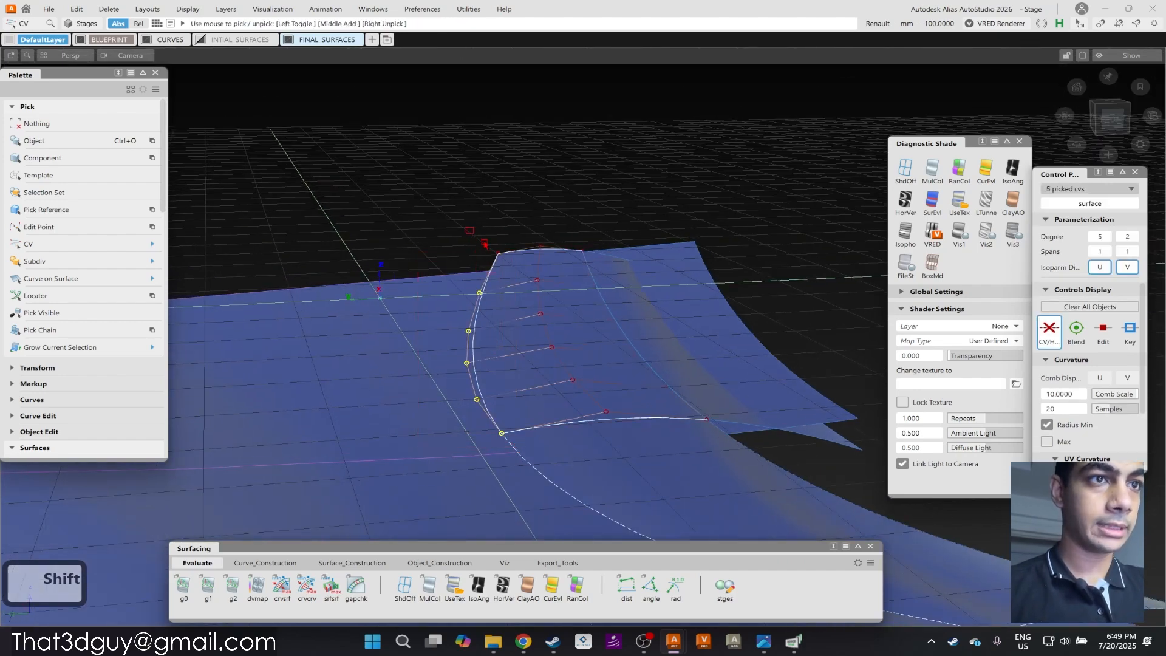
left_click_drag(480, 368, 489, 329, "alt+shift")
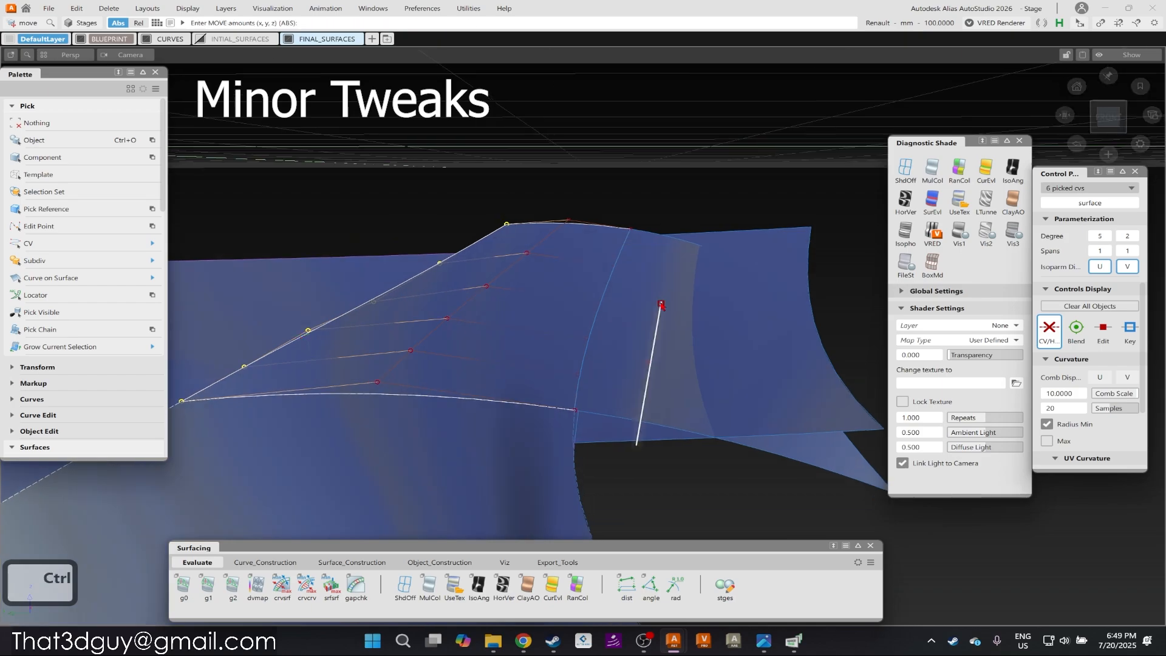
key("Return")
key("Delete")
Bring back the hidden surfaces and select the extended bottom surfaces beside the opening for trimming.
left_click_drag(746, 330, 359, 426, "alt+shift")
right_click_drag(359, 426, 522, 315, "alt+shift")
left_click_drag(522, 314, 744, 234, "alt+shift")
key("ctrl+j")
right_click_drag(743, 235, 750, 429, "alt+shift")
left_click(658, 445)
left_click(750, 428)
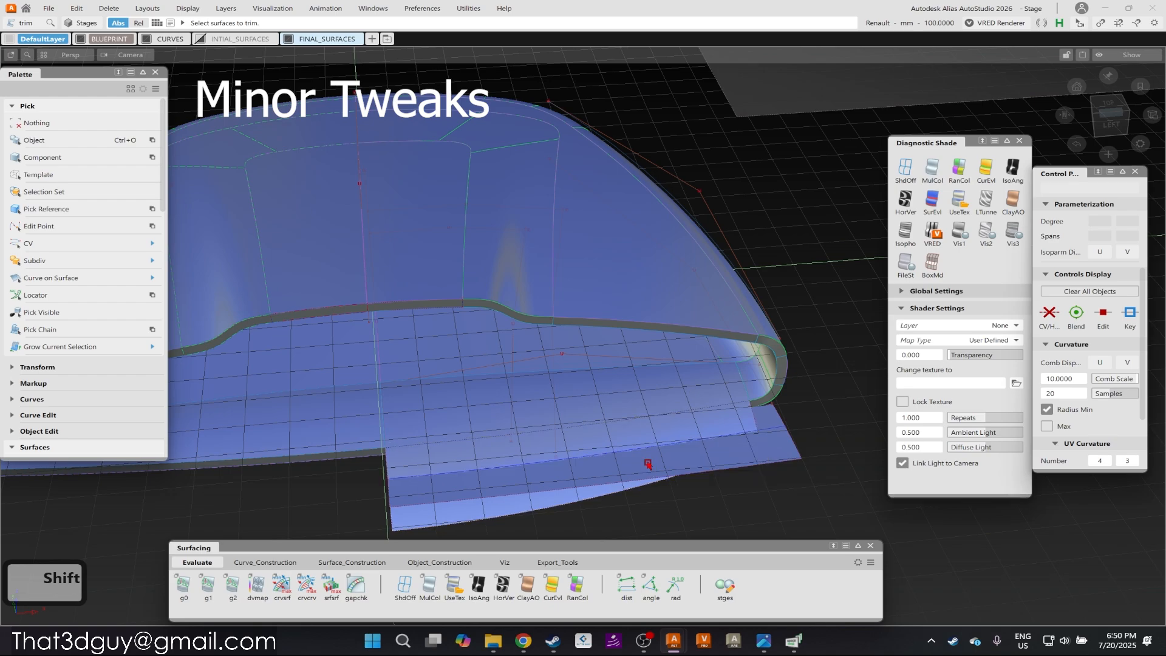
left_click_drag(683, 425, 667, 340, "alt+shift")
left_click(660, 410)
right_click_drag(660, 328, 666, 416, "ctrl+shift")
left_click_drag(679, 425, 648, 419, "alt+shift")
Pick the bottom draft surface and select three CVs of its middle row to refine its shape.
left_click(1108, 113, "alt+shift")
left_click_drag(835, 357, 836, 395, "ctrl+shift")
right_click_drag(836, 364, 747, 388, "alt+shift")
middle_click_drag(869, 138, 531, 404, "alt+shift")
right_click_drag(531, 403, 512, 411, "alt+shift")
mouse_move(513, 411)
left_mouse_down("alt+shift")
mouse_move(752, 336)
mouse_move(492, 417)
mouse_move(519, 413)
left_mouse_up("alt+shift")
left_click(493, 417)
left_click_drag(519, 413, 480, 413, "ctrl+shift")
left_click_drag(401, 450, 512, 371)
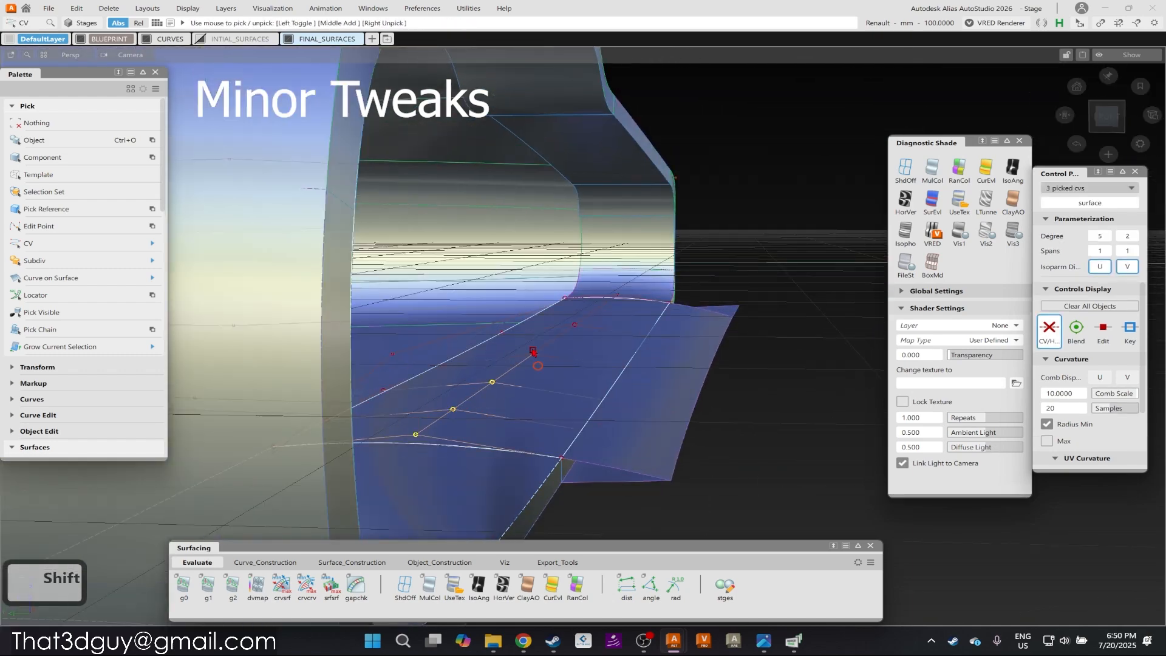
Adjust the corner CV on the draft's inner edge and inspect the reshaped bottom surface at the opening.
left_click_drag(748, 264, 462, 426, "alt+shift")
left_click_drag(461, 425, 422, 425, "ctrl+shift")
left_click_drag(453, 504, 384, 430)
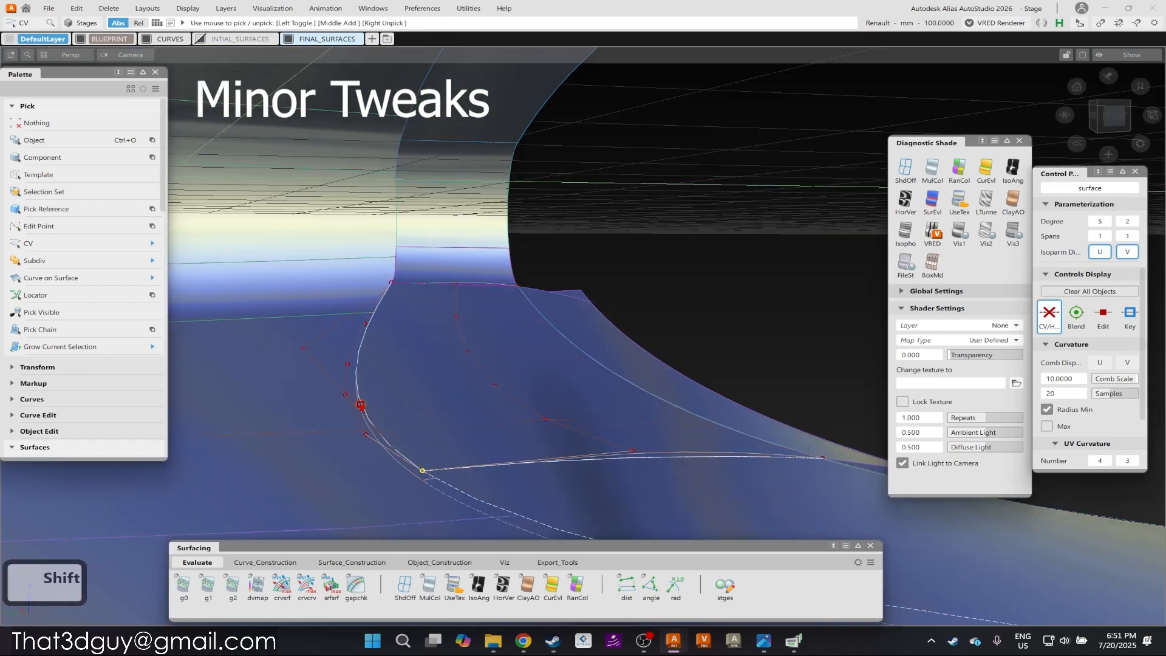
left_click_drag(382, 288, 425, 303, "alt+shift")
right_click_drag(585, 304, 585, 281)
left_click_drag(585, 280, 652, 445, "alt+shift")
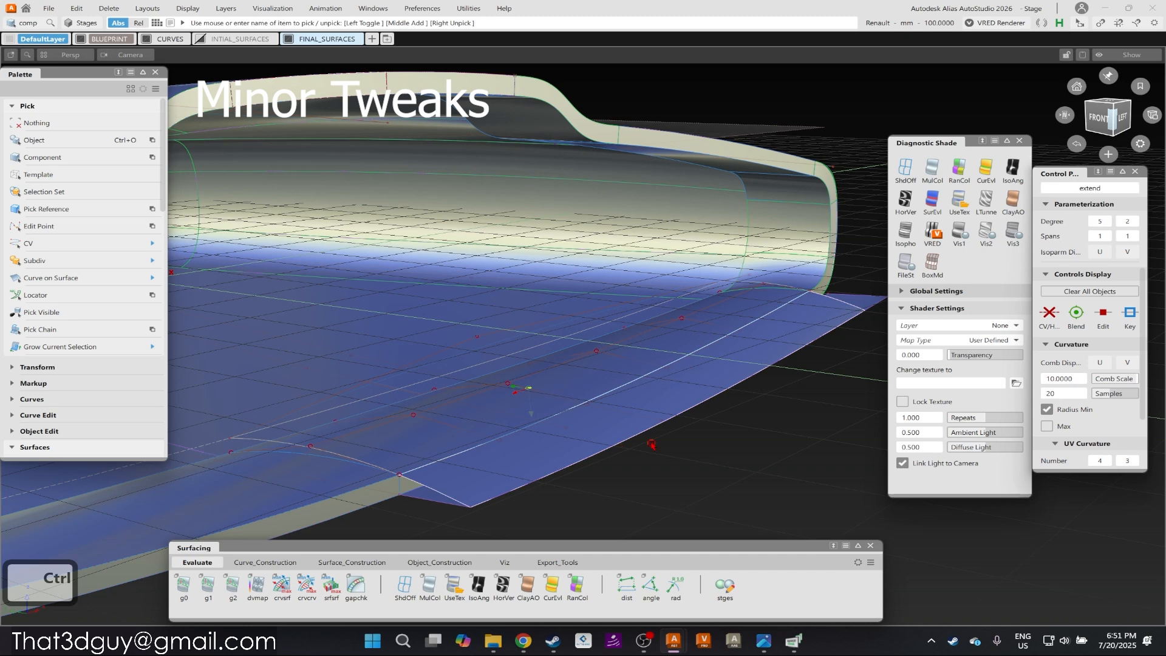
key("ctrl+z")
right_click_drag(547, 432, 635, 429, "ctrl+shift")
left_click(581, 252)
left_click(640, 374)
left_click(496, 441)
key("ctrl+z")
key("ctrl+z")
Extend the bottom draft surface outward past the opening.
right_click_drag(540, 434, 634, 428, "ctrl+shift")
left_click(581, 251)
left_click(640, 374)
left_click(548, 419)
left_click_drag(684, 393, 708, 404)
In the top view, extend the bottom surface's outer edge farther outward past the opening.
left_click_drag(607, 394, 824, 266, "alt+shift")
left_click(1108, 114)
middle_click_drag(583, 328, 546, 359, "ctrl+shift")
left_click(520, 385, "alt")
right_click_drag(521, 385, 572, 339, "alt+shift")
right_click_drag(572, 338, 647, 324, "ctrl+shift")
left_click(689, 428)
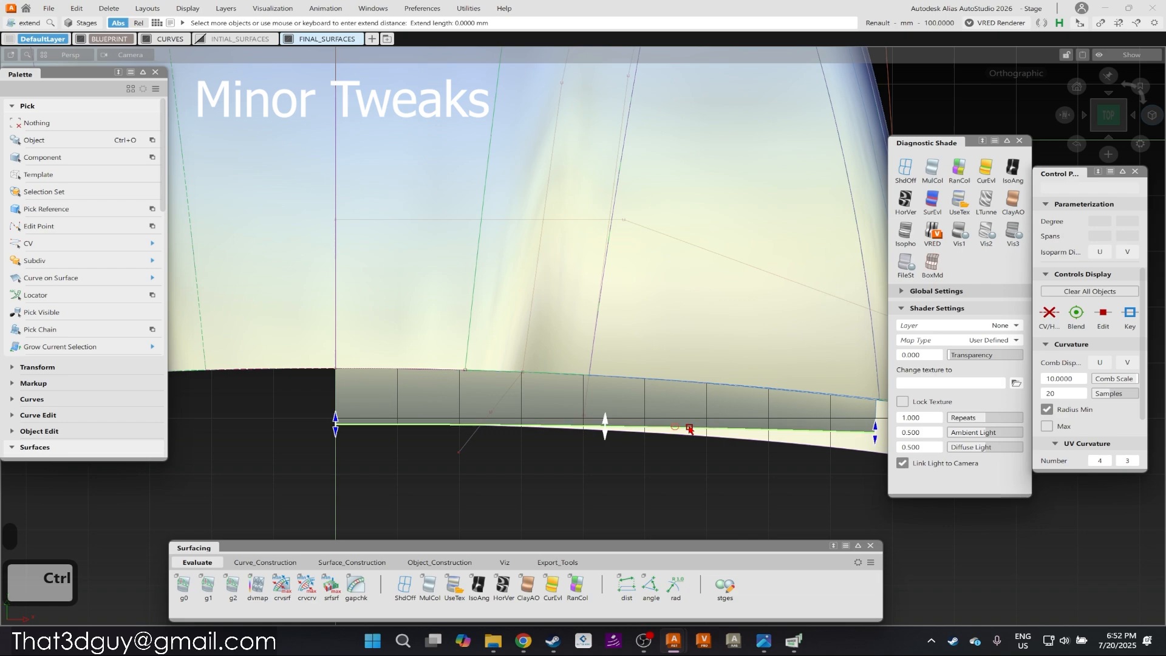
left_click(603, 425)
left_click_drag(604, 424, 601, 453)
Trim the extended surface along the diagonal line near the centre of the bottom edge.
right_click_drag(601, 452, 529, 432, "ctrl+shift")
left_click(528, 432)
left_click(520, 450)
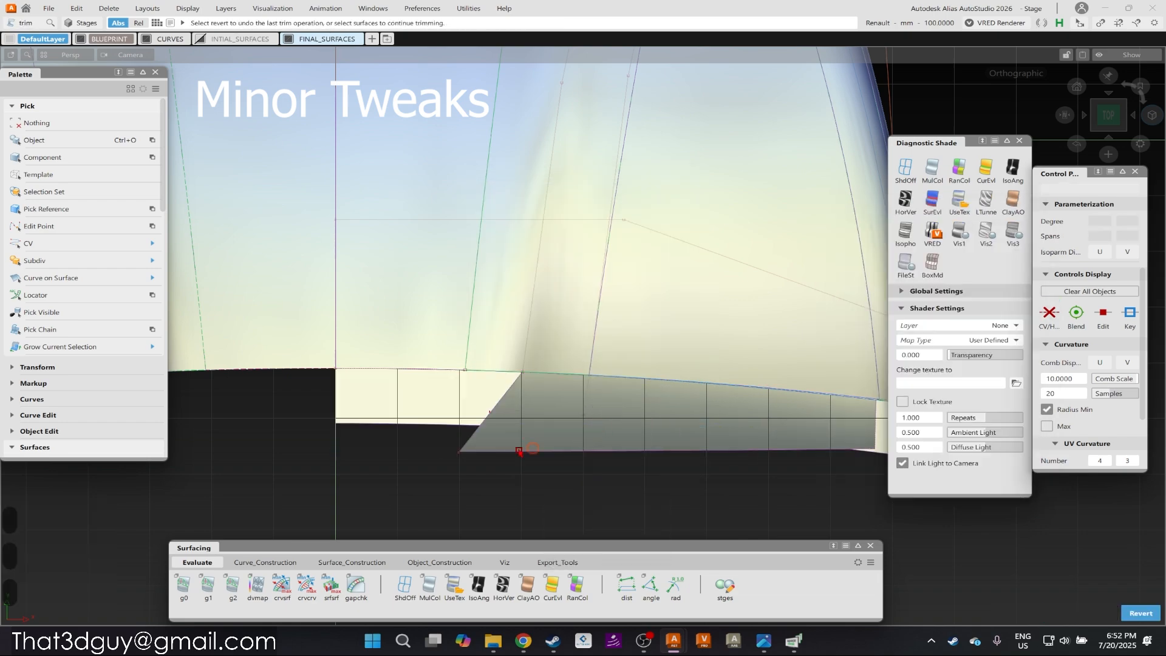
Untrim the extended bottom surface and delete the old curves on surface.
left_click_drag(521, 450, 800, 219, "alt+shift")
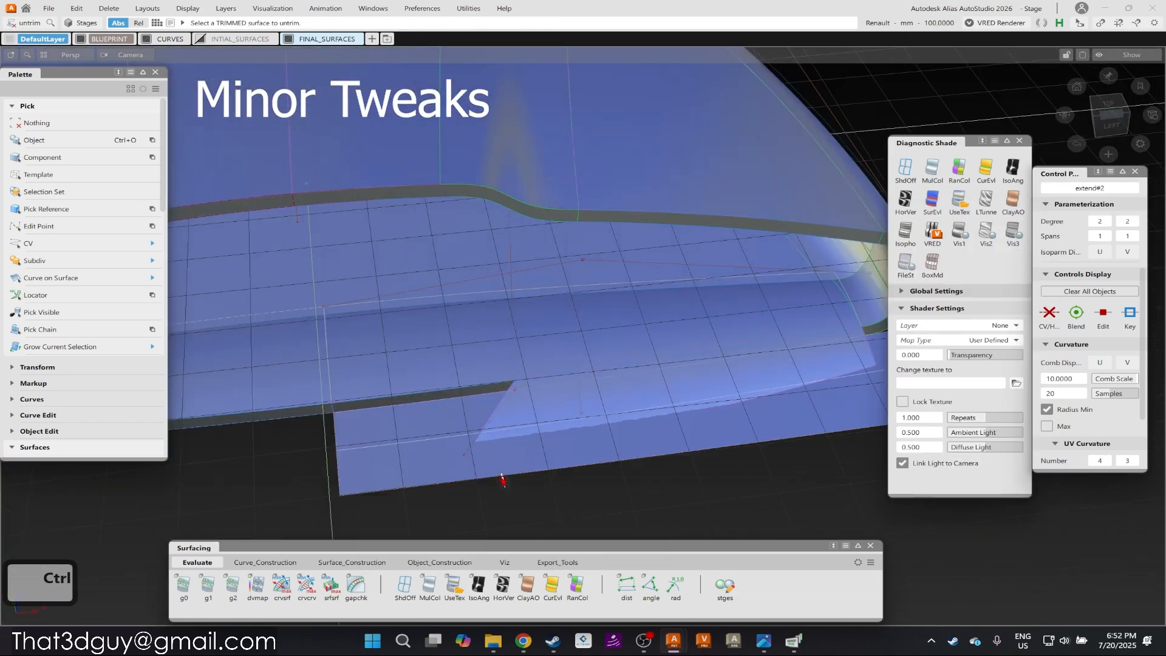
key("Delete")
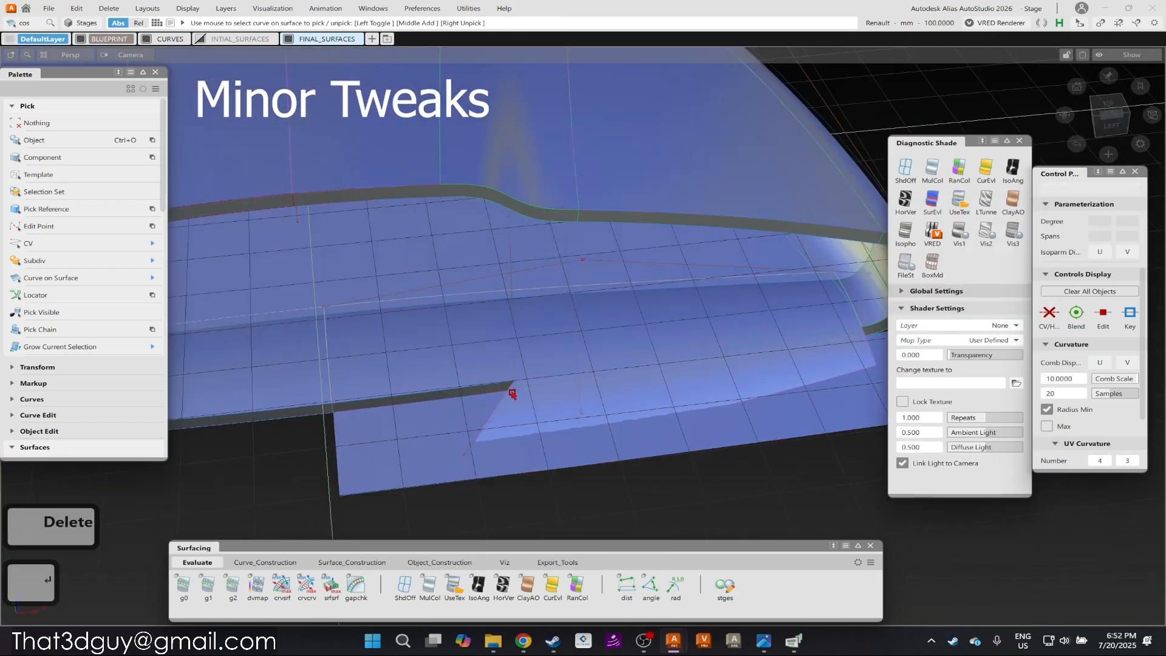
left_click_drag(511, 391, 702, 334, "alt+shift")
left_click(443, 270)
left_click_drag(653, 236, 598, 315, "ctrl")
key("Delete")
key("Return")
Trim the upper and lower bottom surfaces to the slanted outline of the central tab.
left_click_drag(598, 328, 486, 463, "ctrl+shift")
left_click(643, 372)
left_click(600, 337)
left_click(642, 348)
left_click(487, 456)
left_click_drag(491, 405, 453, 404, "ctrl+shift")
left_click(453, 403)
left_click(502, 432)
left_click(1055, 613)
Build a freeform blend with G0 Position on both sides between the slanted edges of the upper and lower bottom surfaces.
left_click_drag(503, 432, 342, 278, "alt+shift")
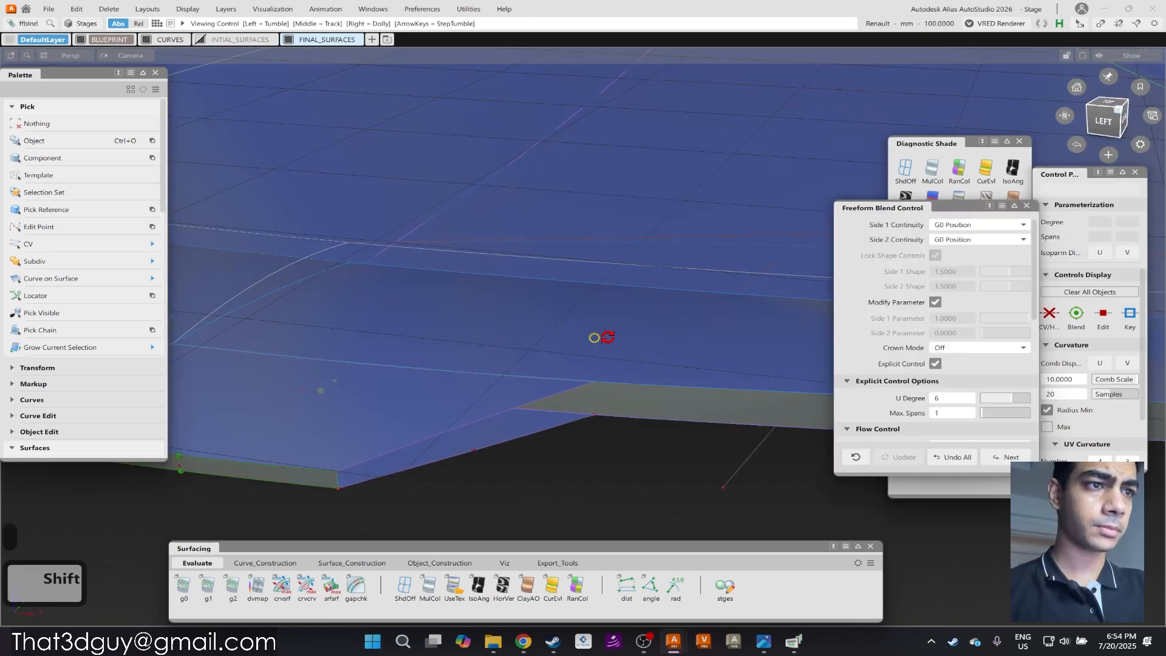
left_click_drag(463, 425, 517, 426, "ctrl+shift")
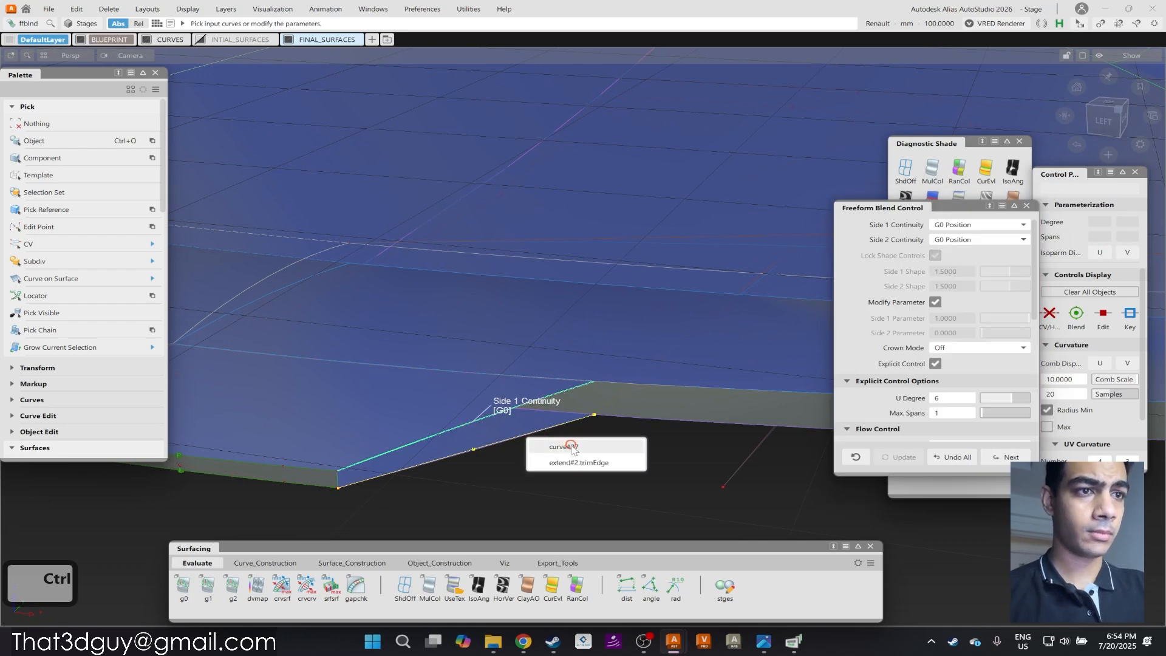
left_click(569, 463)
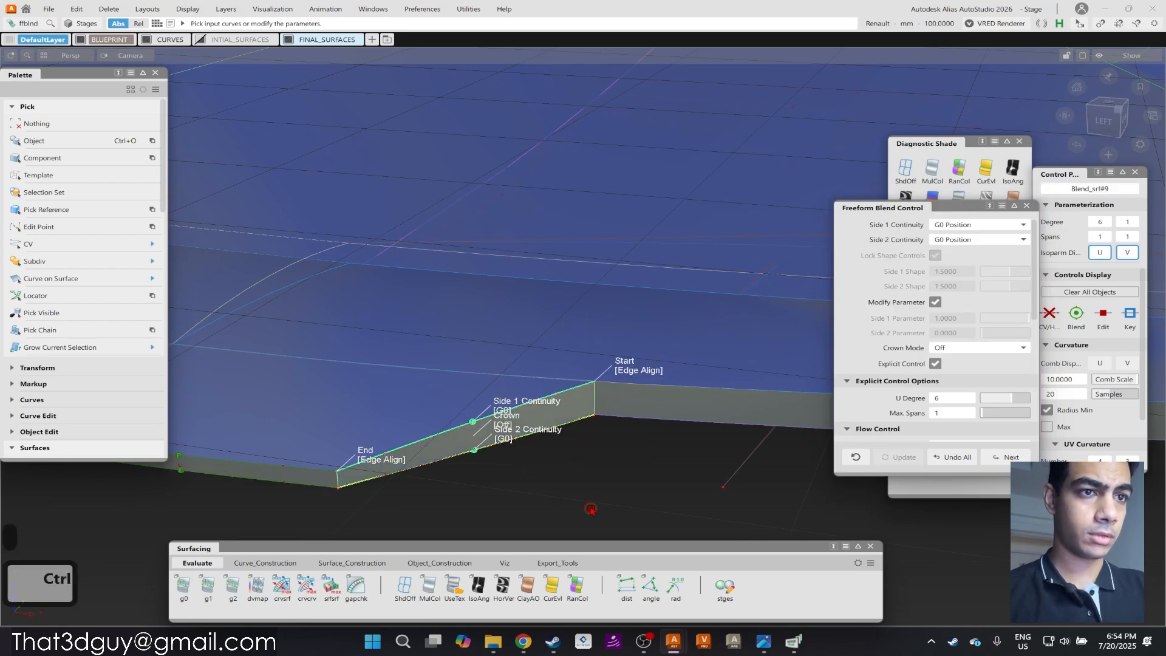
left_click_drag(609, 468, 596, 276, "ctrl+shift")
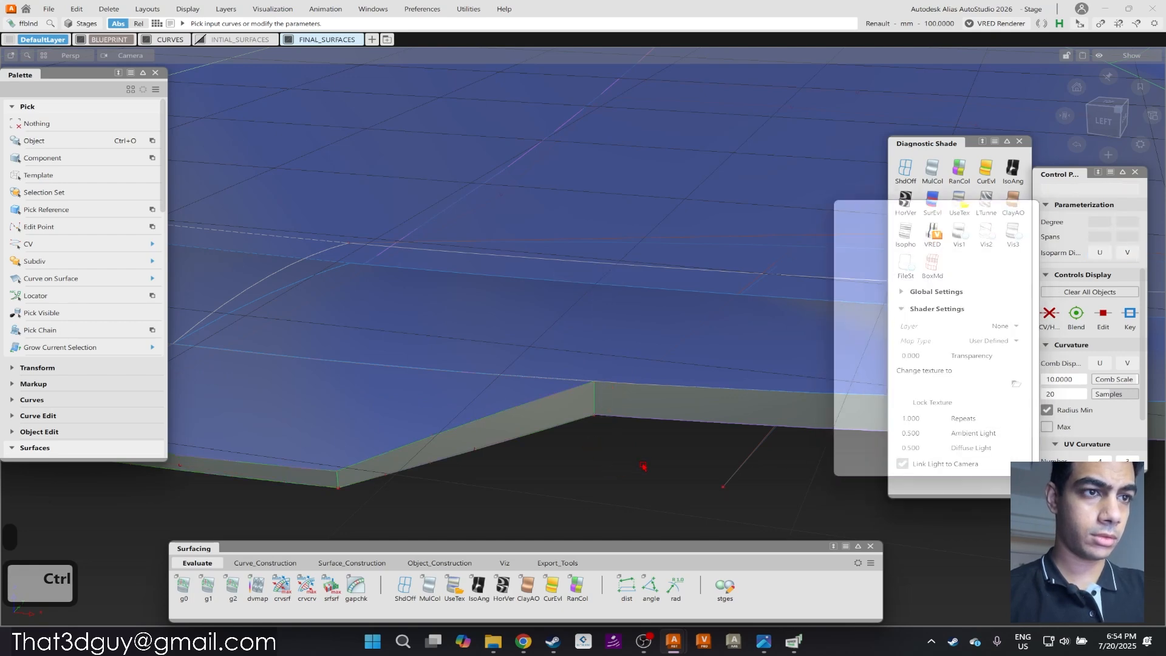
Fillet the tab's inner flange corner with a G2 Curvature surface fillet of 100 mm chordal length.
left_click_drag(627, 455, 578, 404, "ctrl+shift")
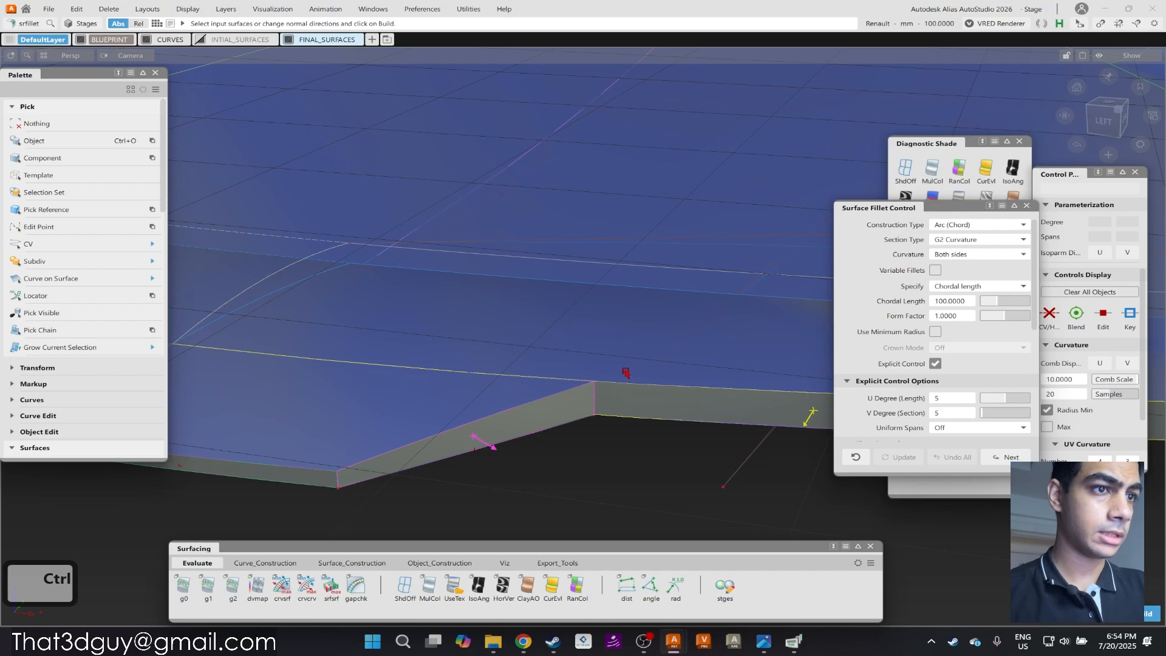
right_click_drag(626, 373, 595, 385, "alt+shift")
key("space")
Fillet the tab's outer flange corner with the same G2 Curvature surface fillet of 100 mm chordal length.
mouse_move(681, 367)
left_mouse_down("alt+shift")
mouse_move(700, 435)
mouse_move(611, 482)
mouse_move(597, 372)
mouse_move(541, 460)
mouse_move(499, 407)
left_mouse_up("alt+shift")
left_click_drag(595, 466, 573, 458, "ctrl+shift")
right_click_drag(522, 428, 554, 433, "alt+shift")
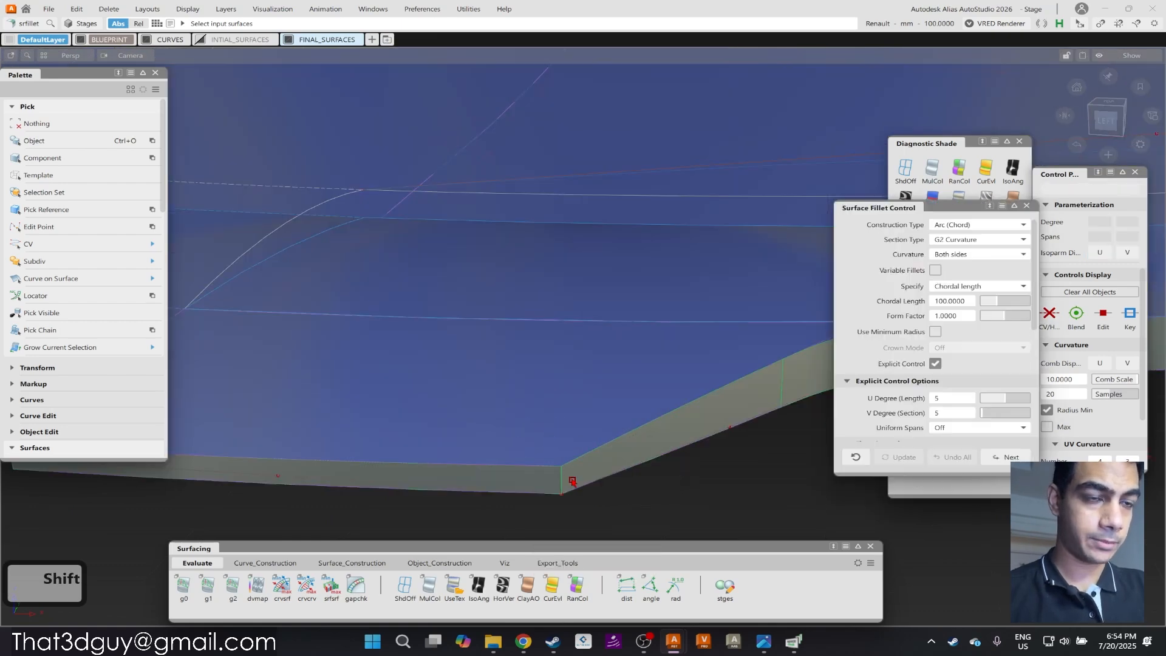
left_click_drag(572, 481, 541, 490, "ctrl+shift")
left_click(551, 474)
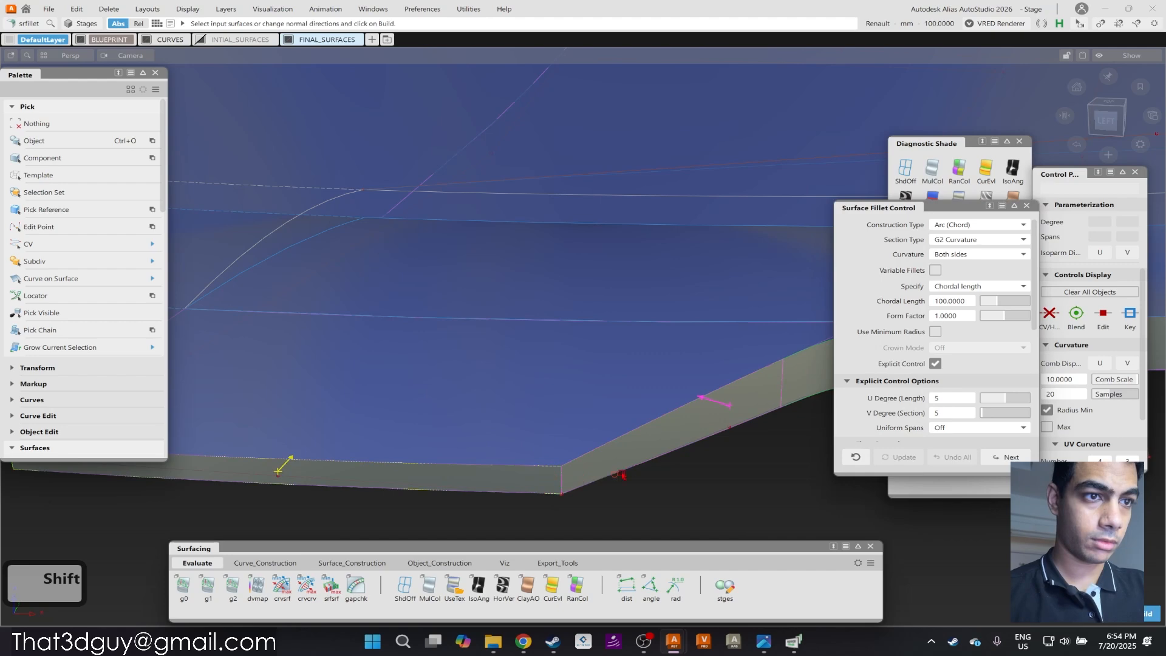
key("space")
Pick the bottom surfaces around the rounded tab and untrim them.
right_click_drag(671, 435, 656, 438, "alt+shift")
mouse_move(655, 437)
left_mouse_down("alt+shift")
mouse_move(630, 509)
mouse_move(596, 333)
left_mouse_up("alt+shift")
mouse_move(495, 359)
left_mouse_down("alt+shift")
mouse_move(513, 398)
mouse_move(549, 428)
left_mouse_up("alt+shift")
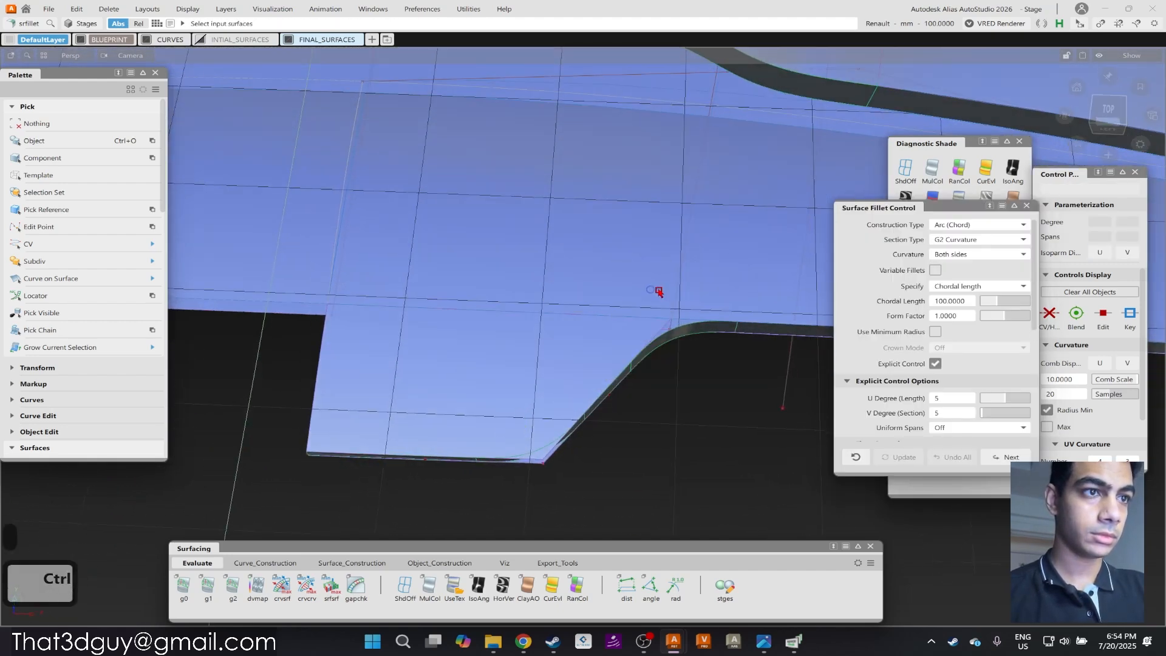
left_click_drag(693, 301, 577, 371, "ctrl+shift")
left_click_drag(586, 421, 531, 370, "alt+shift")
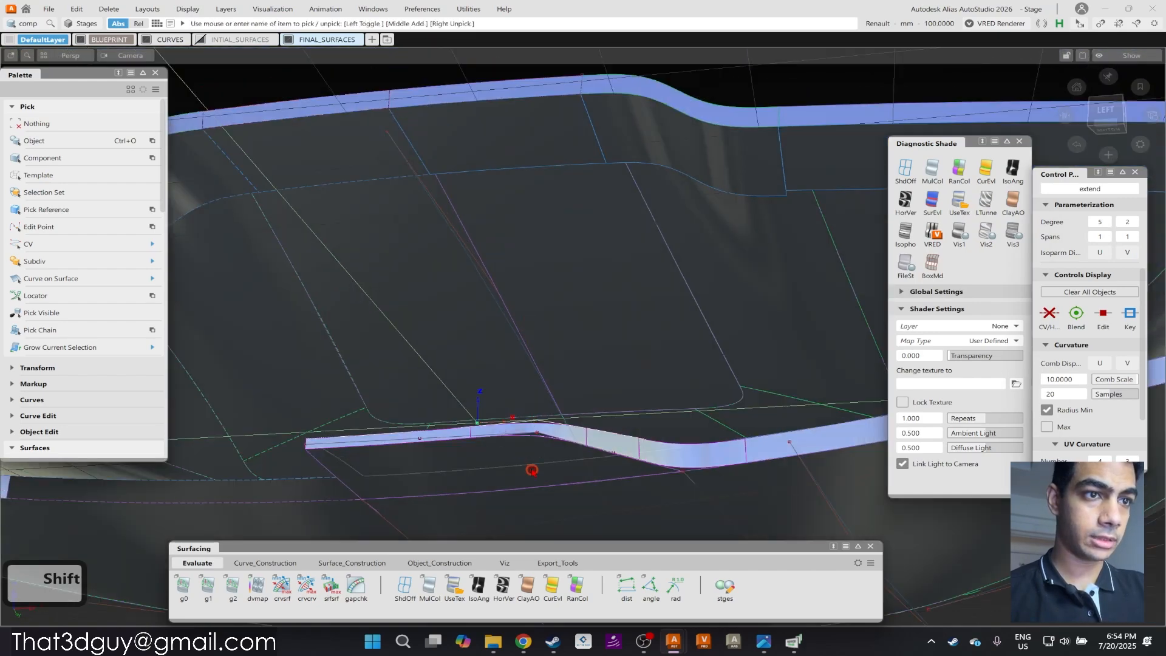
left_click(532, 469)
right_click_drag(651, 331, 659, 425, "ctrl+shift")
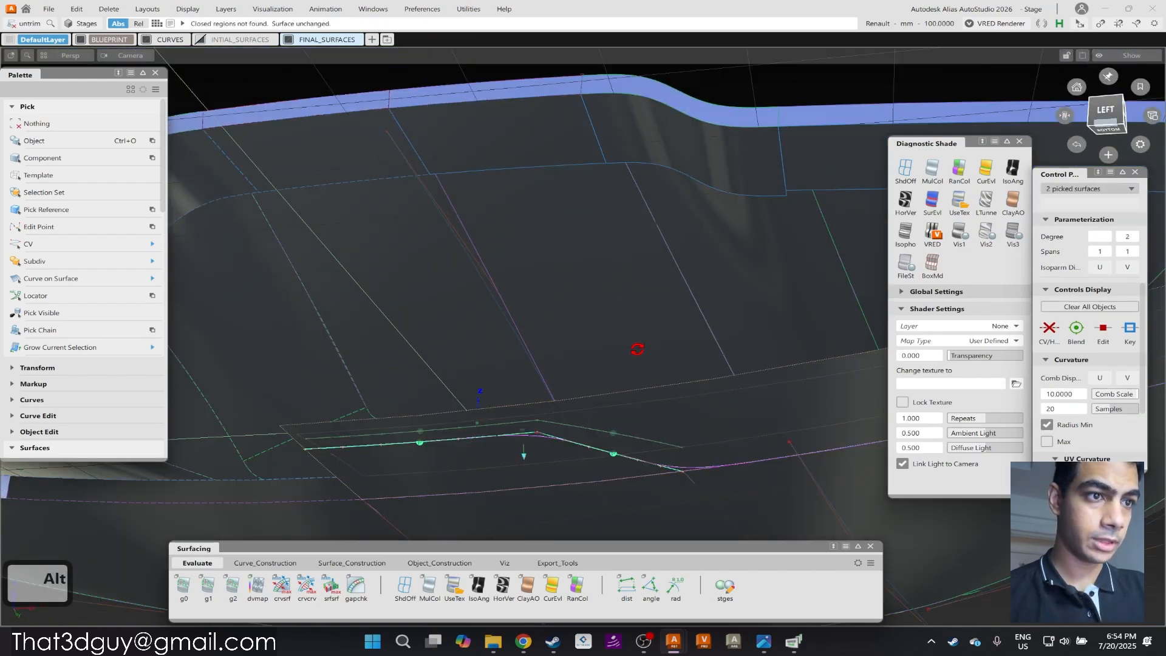
Project the rounded flange edges onto the upper bottom surface using the Normal vector option and mark its regions for trimming.
left_click_drag(637, 338, 665, 507, "alt+shift")
left_click_drag(658, 455, 670, 296, "ctrl+shift")
right_click_drag(670, 297, 671, 355, "ctrl+shift")
left_click_drag(681, 369, 708, 400, "alt+shift")
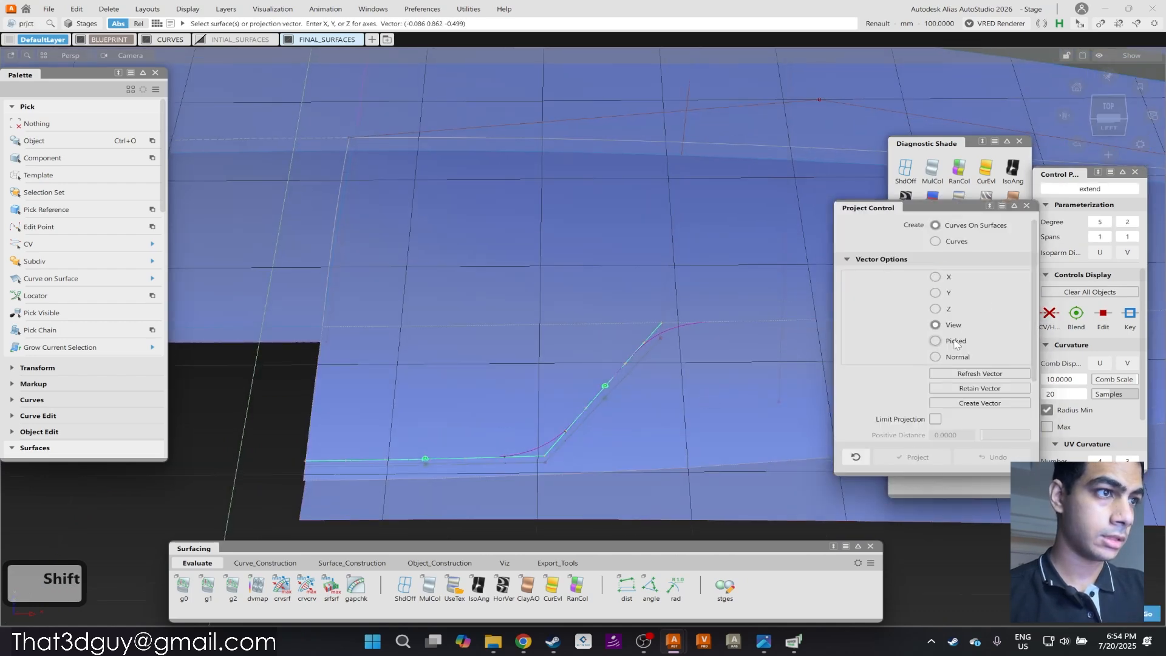
left_click(938, 358)
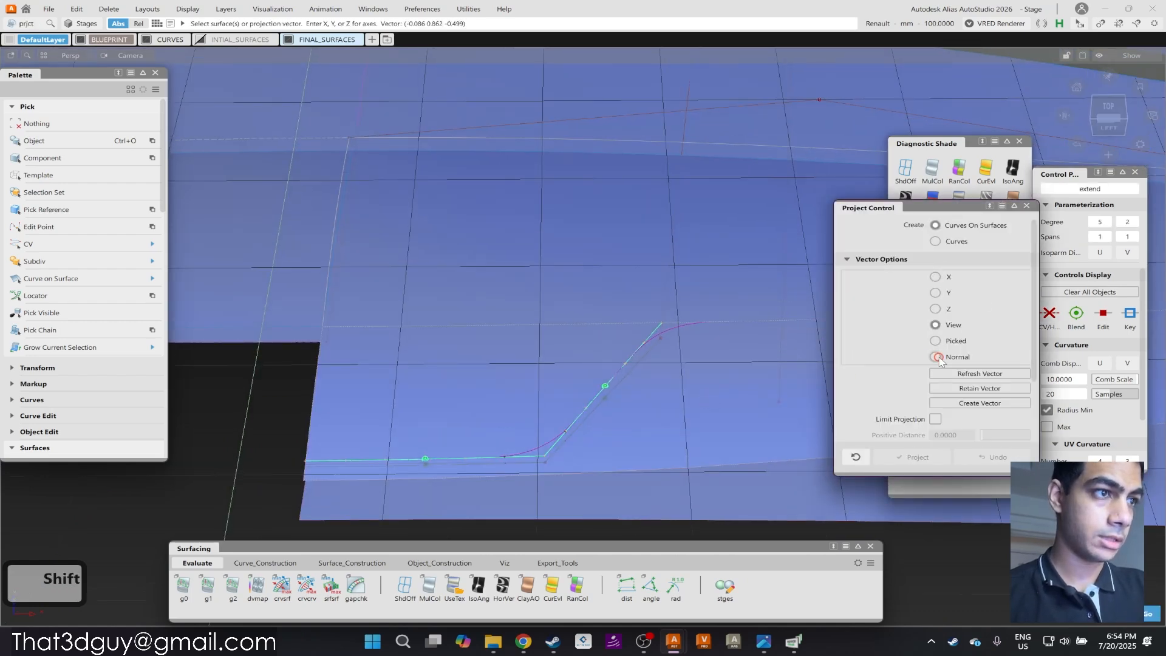
left_click(692, 328)
right_click_drag(692, 276, 708, 361, "ctrl+shift")
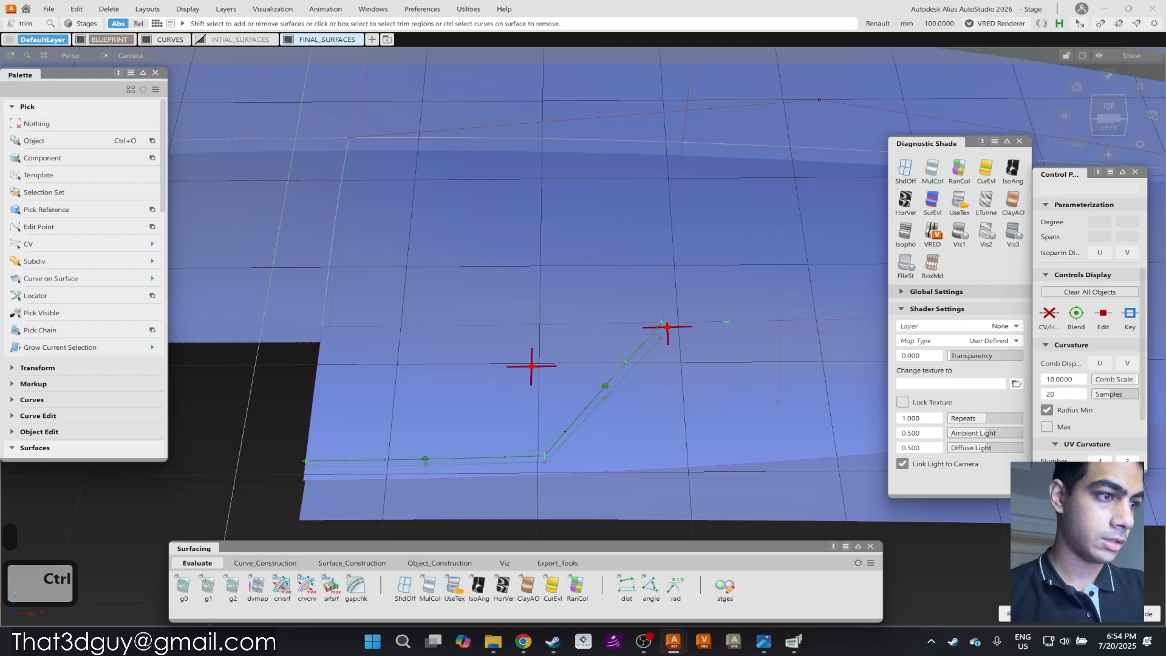
Project the flange's lower edges onto the lower bottom surface along its normal and try to trim it.
left_click_drag(531, 366, 543, 432, "alt+shift")
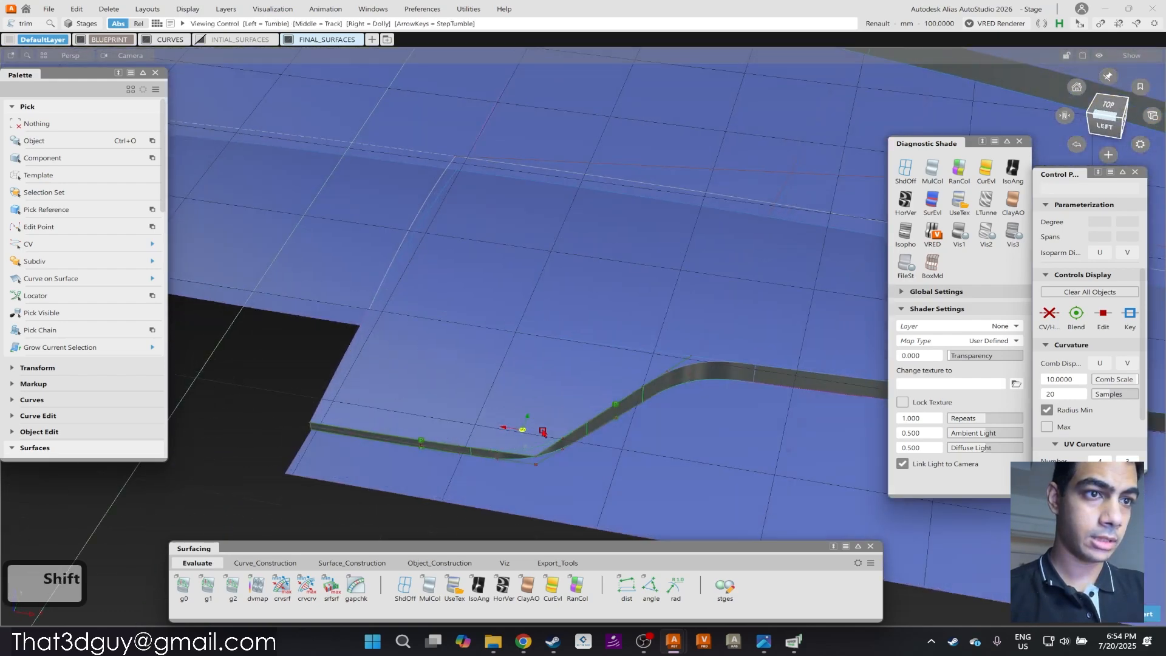
right_click_drag(582, 439, 580, 441, "ctrl+shift")
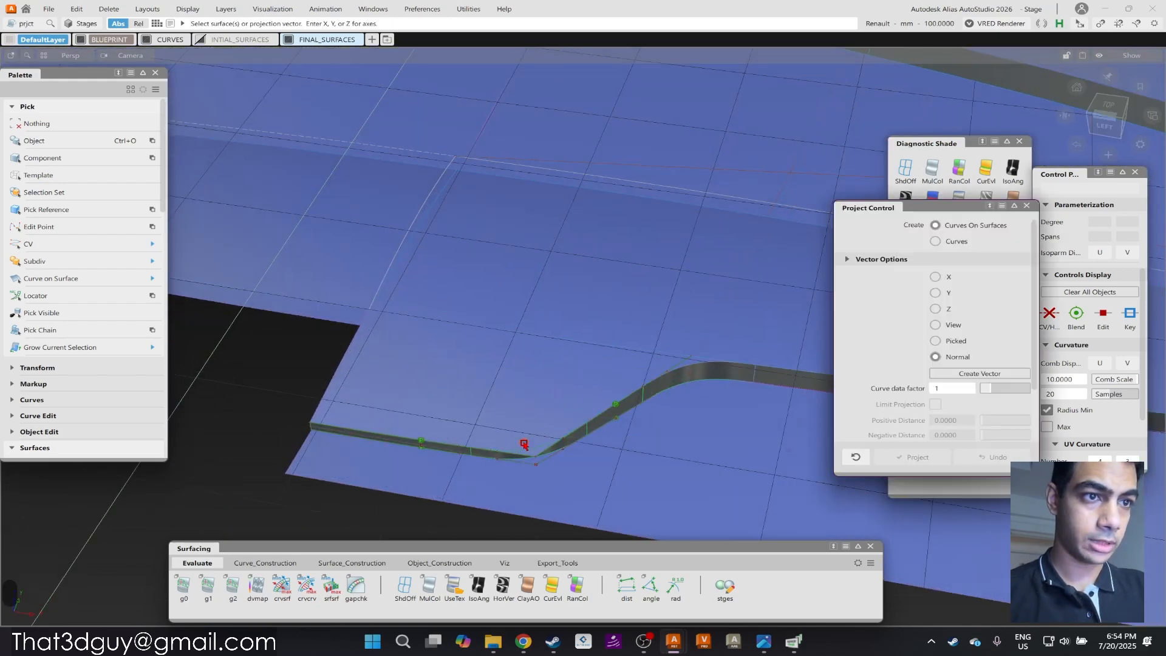
left_click(558, 424)
right_click_drag(571, 347, 585, 432, "ctrl+shift")
left_click_drag(586, 414, 504, 261, "alt+shift")
Project the tab's lower flange edges, including the Fillet_srf corner edge, onto the lower bottom surface using the Normal vector option.
right_click_drag(611, 337, 613, 392, "ctrl+shift")
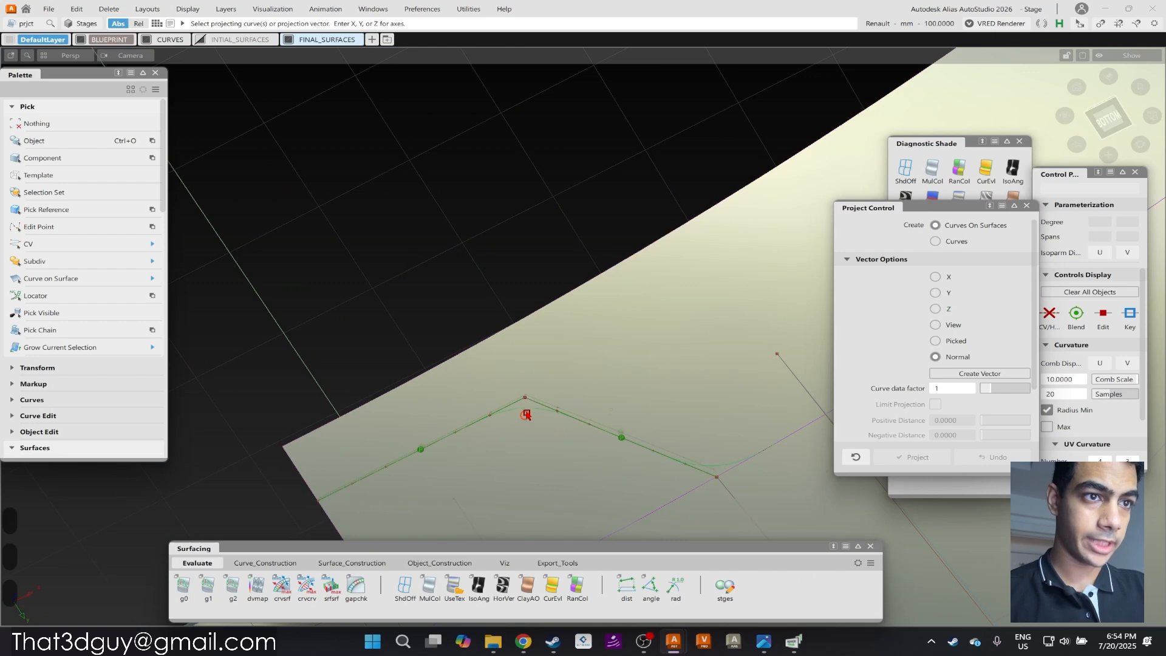
left_click(574, 416)
left_click_drag(567, 379, 560, 349, "alt+shift")
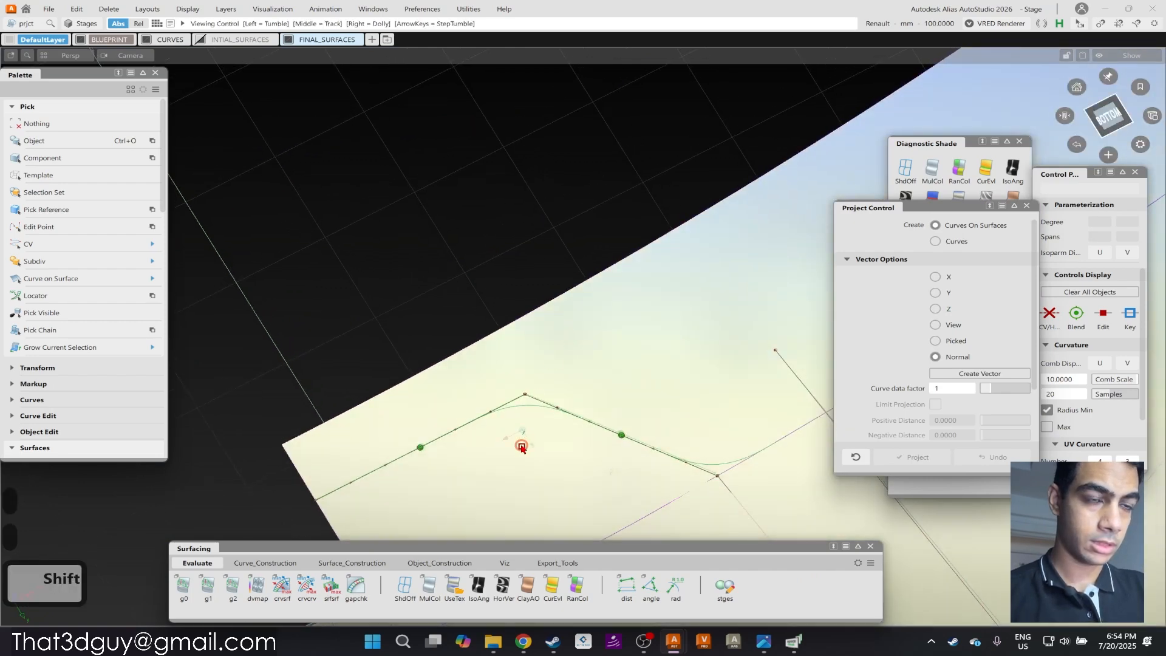
left_click_drag(521, 447, 524, 454, "alt+shift")
left_click_drag(539, 485, 538, 385, "ctrl+shift")
right_click_drag(545, 354, 539, 423, "ctrl+shift")
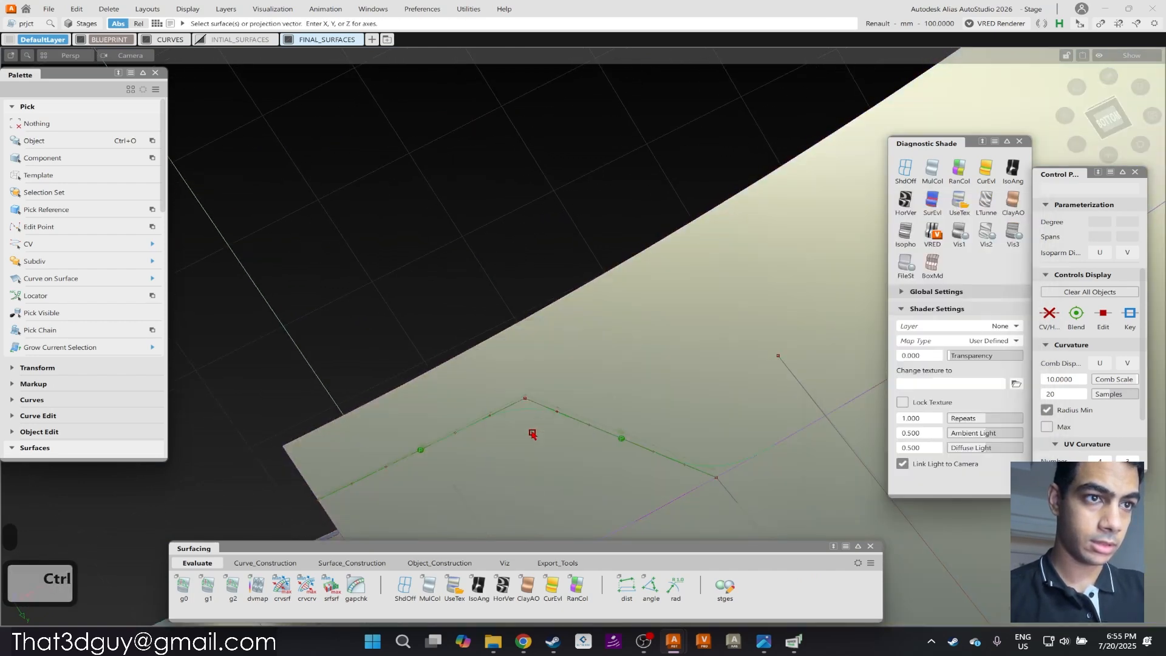
left_click(526, 417)
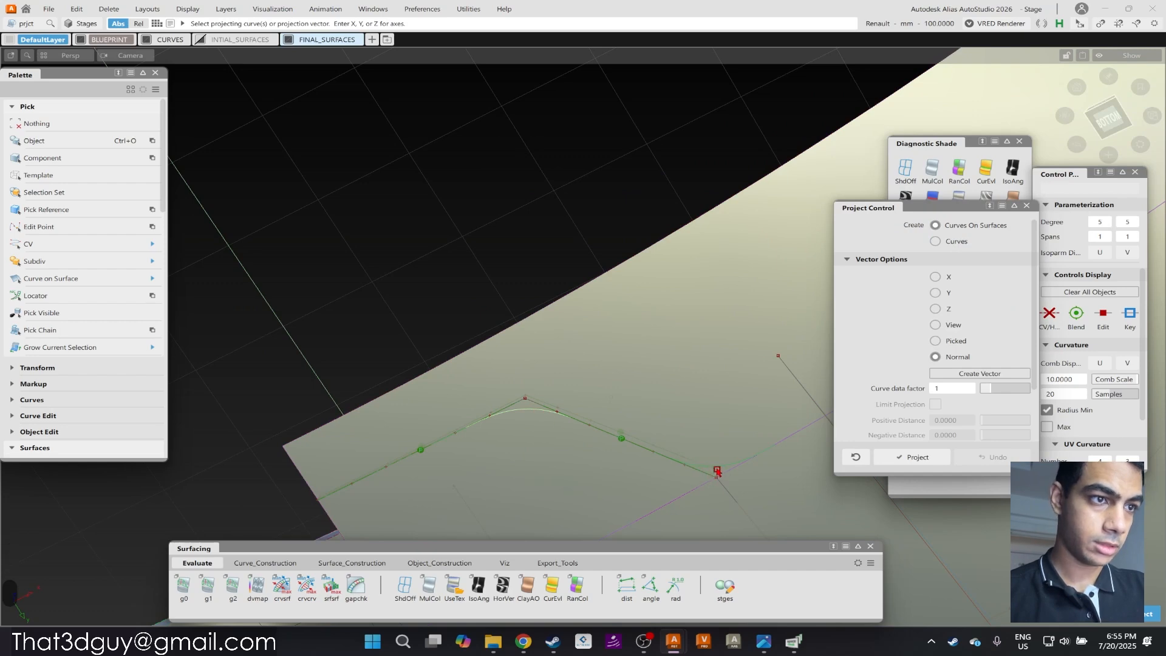
left_click(757, 476)
left_click_drag(756, 475, 685, 410, "alt+shift")
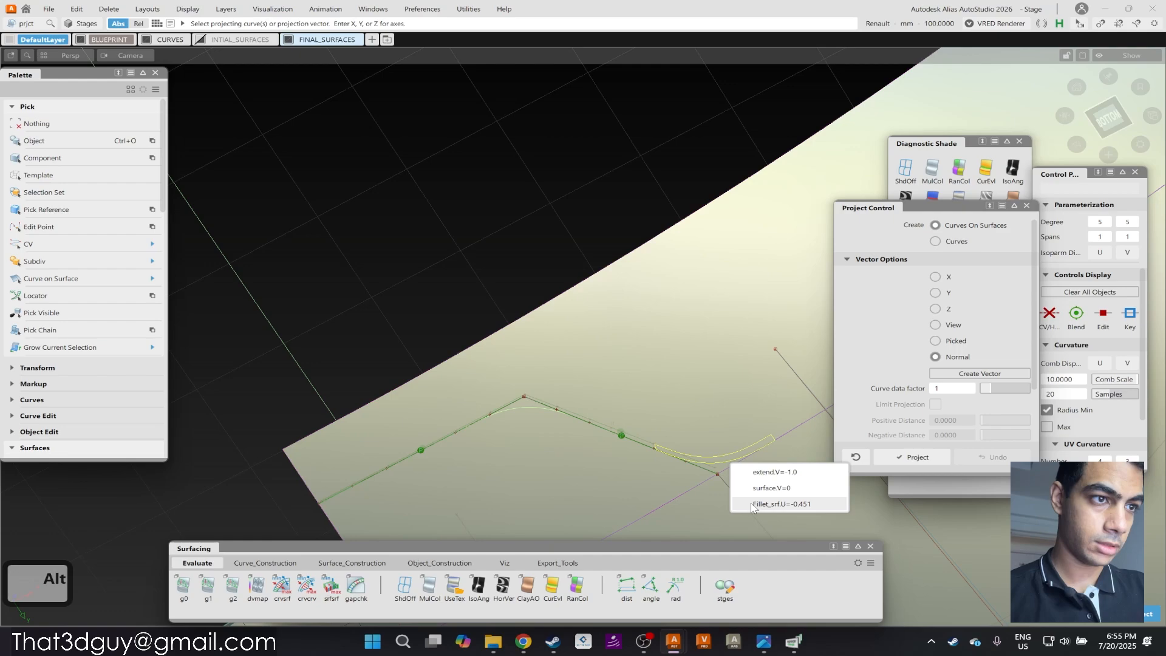
left_click(753, 504)
Trim the lower bottom surface along the projected curves to the outline of the rounded tab.
right_click_drag(594, 328, 601, 397, "ctrl+shift")
left_click(729, 466)
left_click_drag(730, 467, 549, 363, "alt+shift")
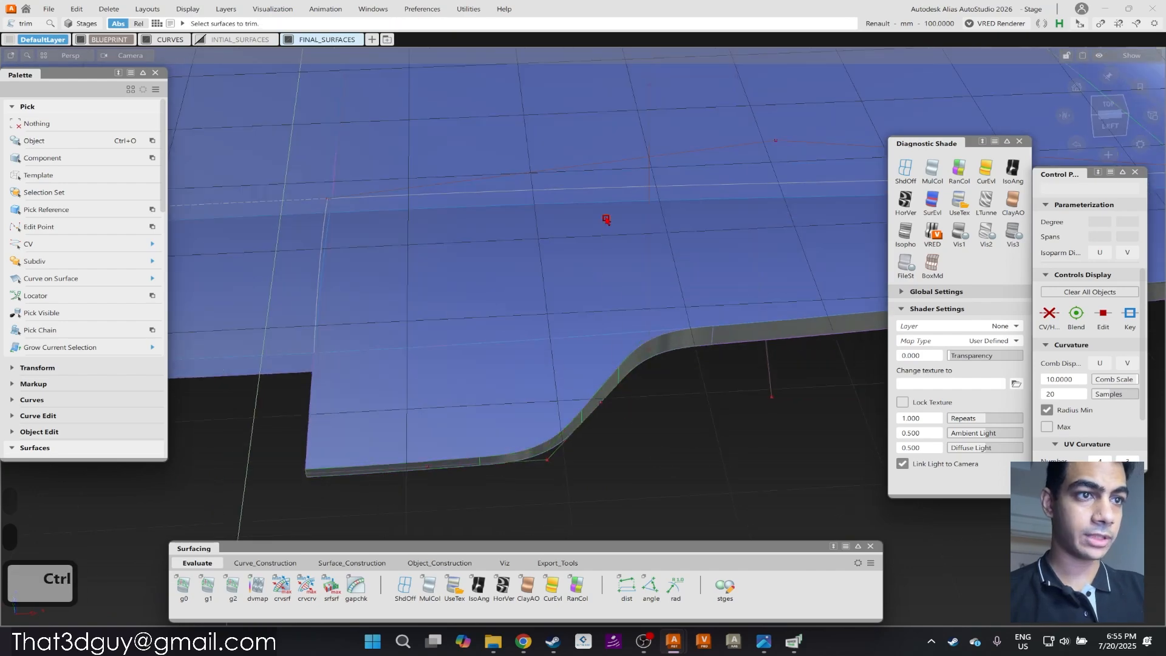
Inspect the complete shell from several angles, checking the opening, its flange and the trimmed tab.
mouse_move(590, 305)
left_mouse_down("alt+shift")
mouse_move(653, 300)
mouse_move(457, 288)
mouse_move(591, 311)
left_mouse_up("alt+shift")
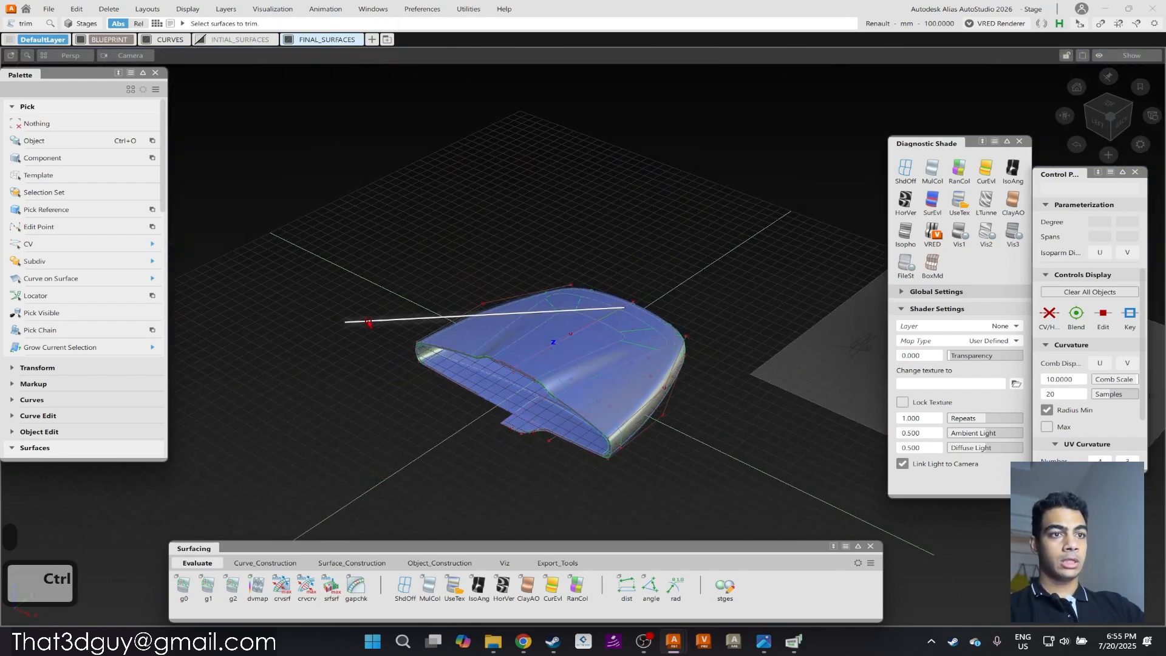
left_click_drag(709, 489, 365, 255)
right_click_drag(327, 40, 320, 54)
left_click(511, 207)
left_click_drag(511, 207, 384, 249, "alt+shift")
right_click_drag(384, 249, 615, 362, "alt+shift")
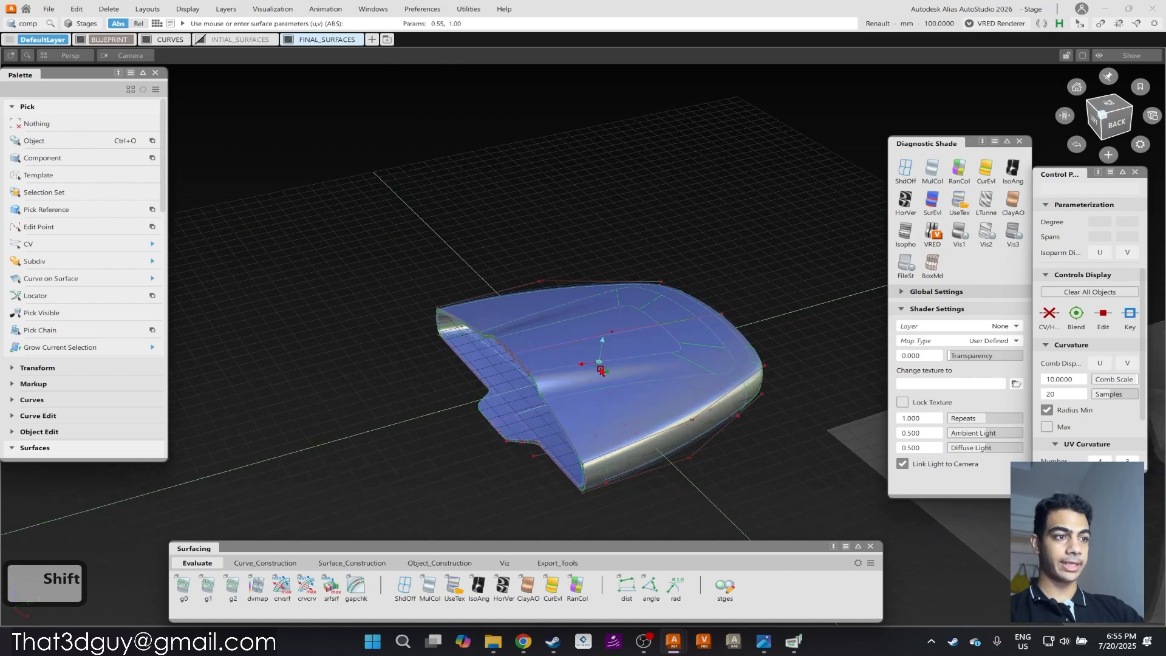
middle_click_drag(600, 369, 464, 357, "alt+shift")
right_click_drag(463, 356, 419, 365, "alt+shift")
left_click_drag(419, 364, 603, 414, "alt+shift")
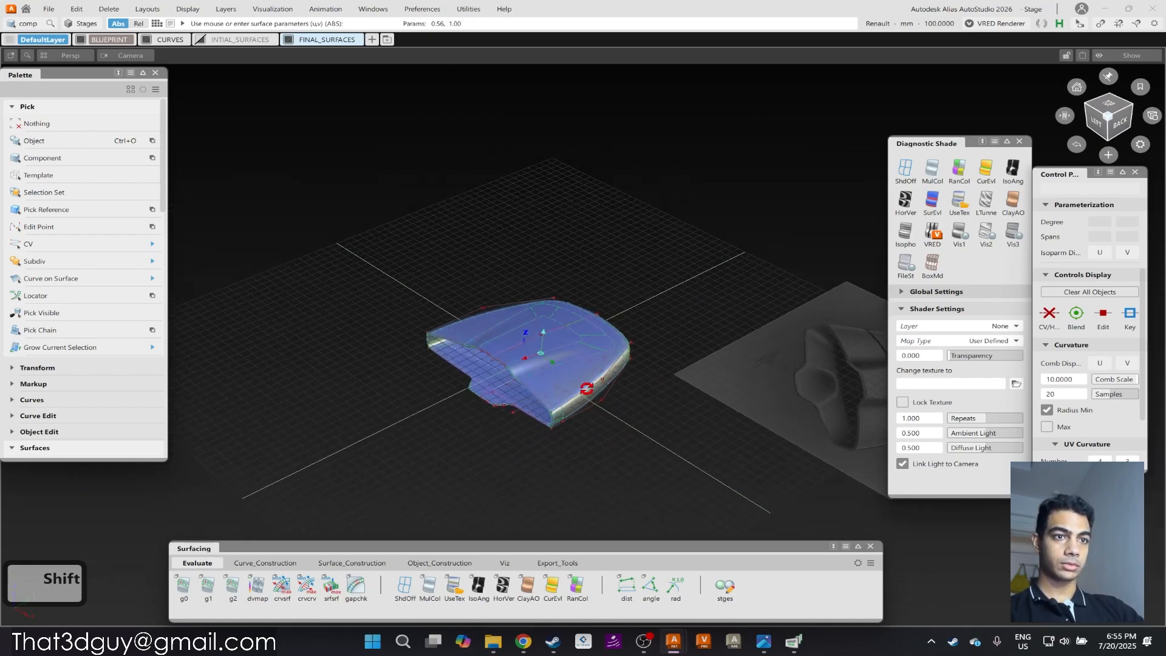
left_click_drag(618, 434, 578, 461, "alt+shift")
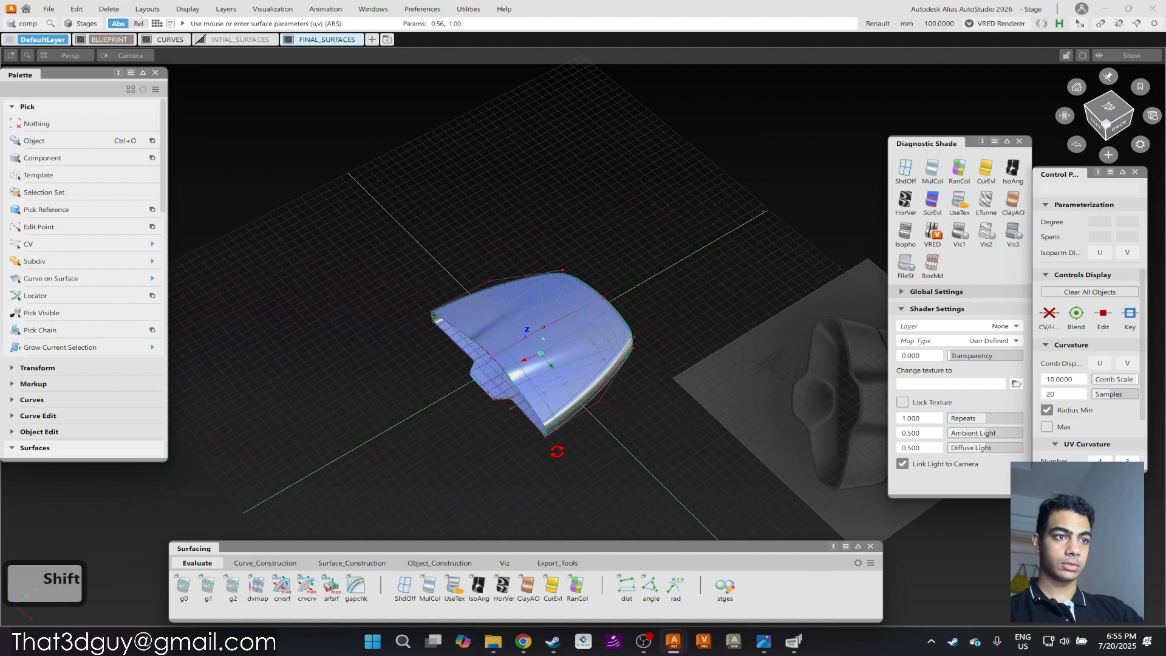
left_click_drag(489, 372, 586, 308, "alt+shift")
right_click_drag(536, 383, 575, 281, "alt+shift")
left_click_drag(575, 281, 642, 277, "alt+shift")
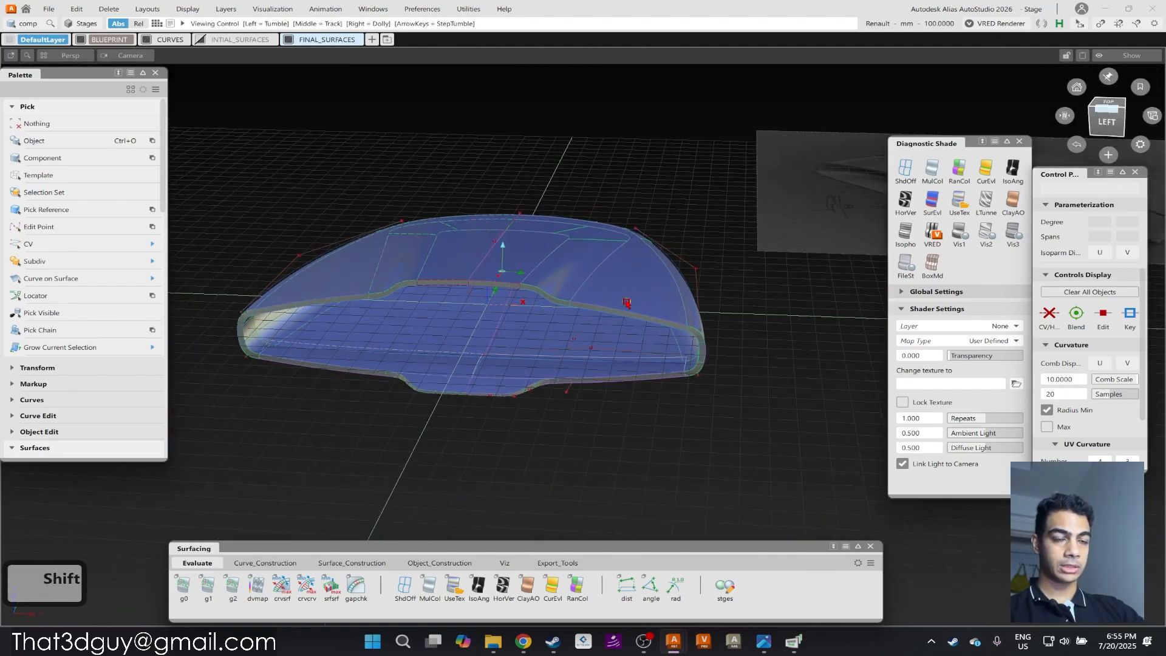
Align a rounded flange surface of the bottom tab to its adjoining flange surface with the Align tool.
key("ctrl+h")
middle_click_drag(545, 480, 620, 406, "alt+shift")
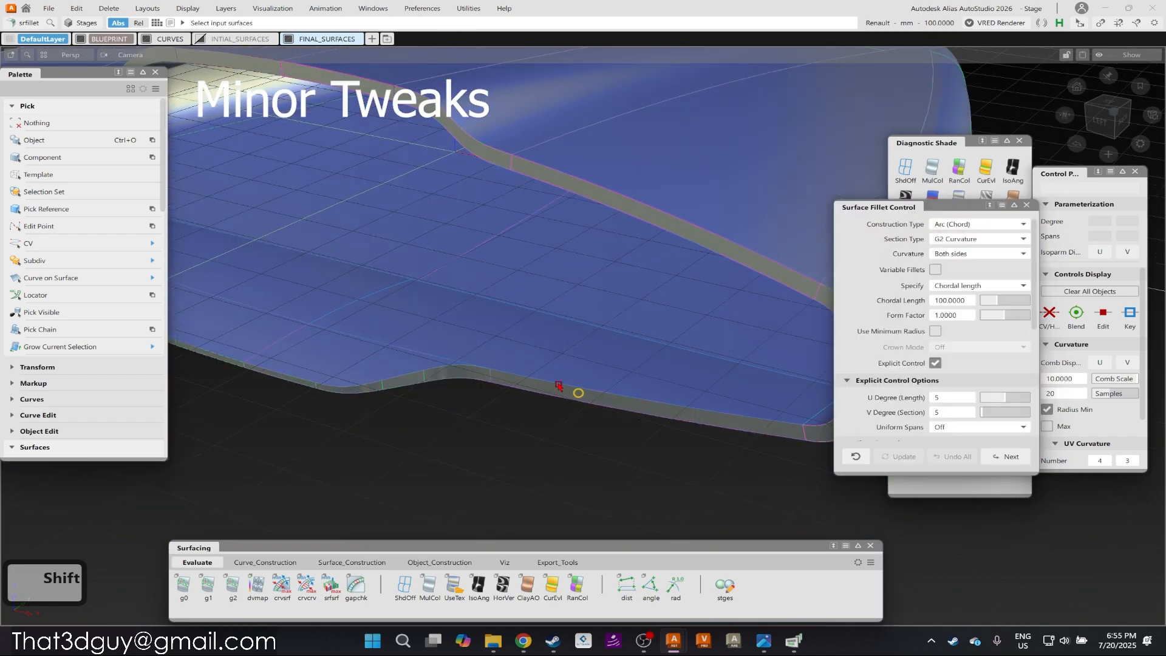
right_click_drag(482, 367, 549, 343, "alt+shift")
left_click_drag(316, 351, 705, 399, "alt+shift")
middle_click_drag(705, 399, 571, 383, "alt+shift")
left_click(440, 563)
left_click(208, 587)
right_click_drag(419, 407, 488, 386, "alt+shift")
left_click(544, 372)
left_click_drag(488, 386, 520, 453, "alt+shift")
left_click(988, 378)
left_click_drag(583, 384, 565, 357, "alt+shift")
Continue aligning the bottom tab's remaining flange surface to its neighbours.
left_click(208, 587)
left_click(518, 364)
left_click_drag(512, 391, 472, 307, "alt+shift")
left_click(471, 307)
left_click(955, 454)
left_click(589, 364)
left_click_drag(589, 363, 489, 244, "alt+shift")
left_click(627, 327)
left_click(489, 245)
left_click(484, 331)
Set up a G2 Curvature surface fillet on the opening's inner flange edge with a chordal length of 10 mm.
left_click_drag(484, 331, 550, 201, "alt+shift")
left_click(463, 305)
left_click_drag(997, 301, 982, 302)
right_click_drag(494, 429, 484, 294, "alt")
left_click_drag(484, 294, 577, 161, "alt")
left_click(907, 302)
left_click(669, 216)
Turn on variable fillets for the inner edge fillet and set its control radii around the tab to 7.5.
scroll(944, 245, "down", 1)
left_click(935, 240)
left_click_drag(935, 240, 770, 358, "alt+shift")
middle_click_drag(770, 359, 799, 361, "alt+shift")
type("7.5")
key("Return")
right_click_drag(388, 183, 278, 190, "alt+shift")
middle_click_drag(278, 190, 194, 188, "alt+shift")
left_click(682, 341)
type("7.5")
key("Return")
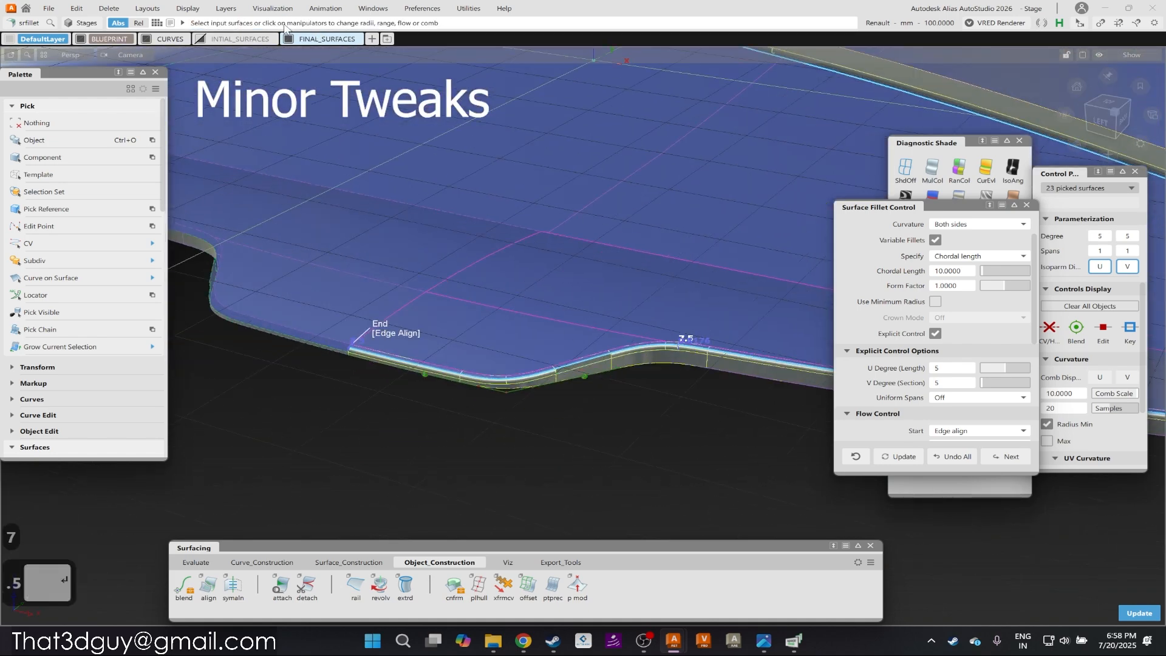
Open the tab flange's blend surface for editing and check the flange around the opening.
left_click_drag(636, 309, 547, 359, "alt+shift")
left_click(510, 366, "ctrl+shift")
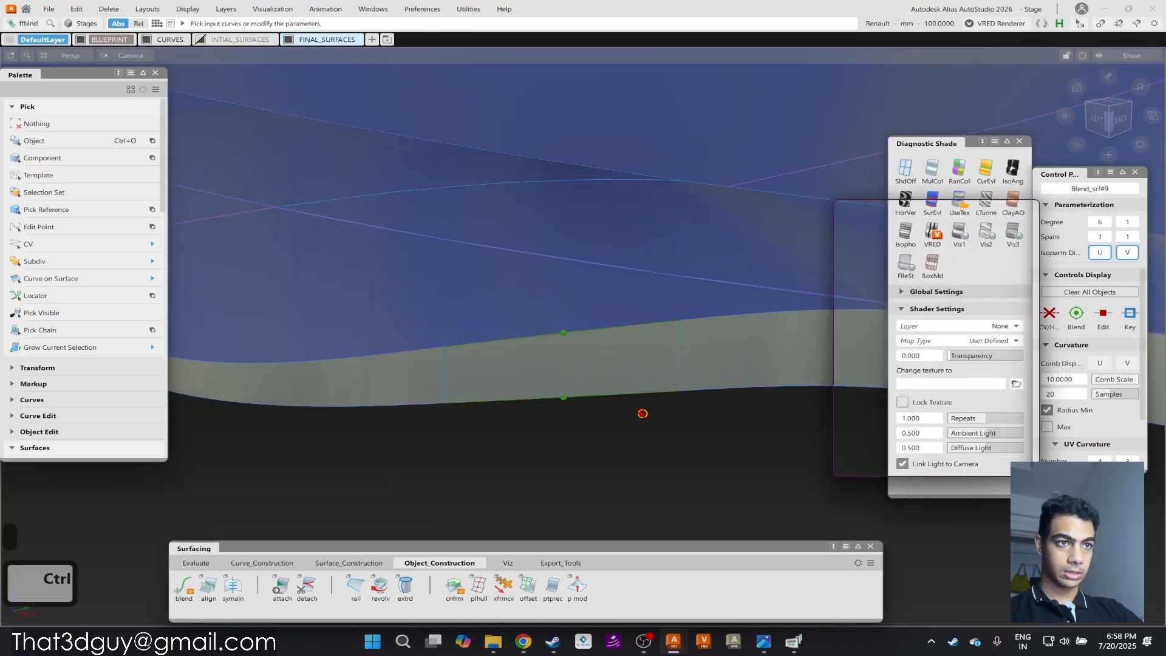
right_click_drag(699, 397, 499, 274, "ctrl+shift")
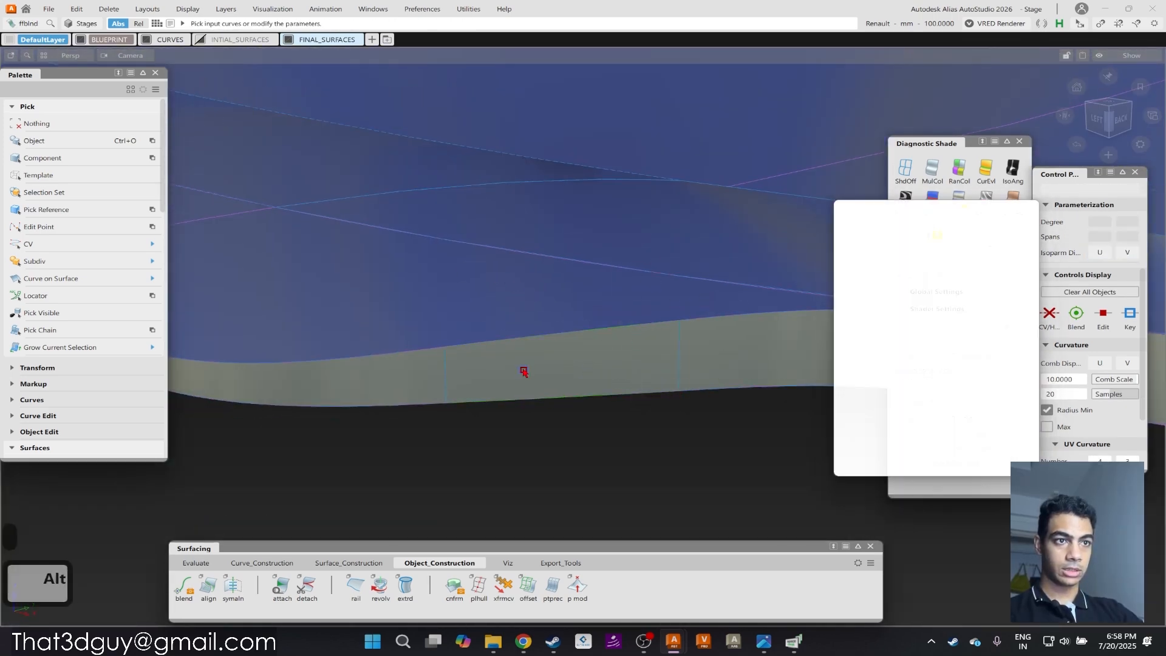
right_click_drag(571, 339, 635, 340, "alt+shift")
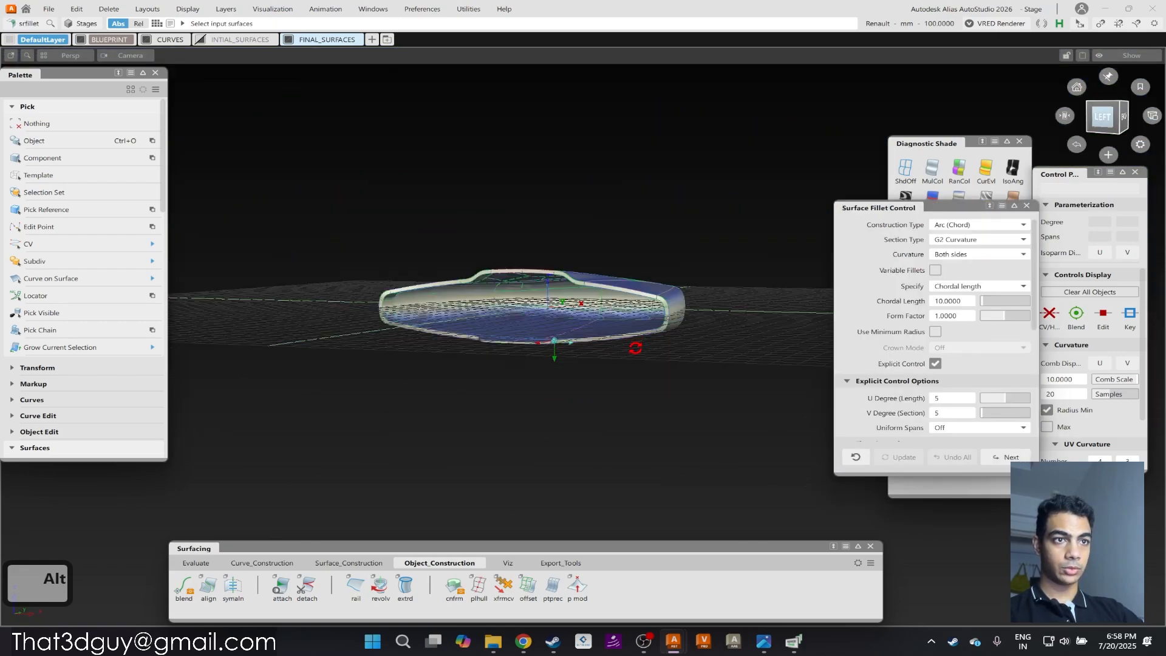
left_click_drag(635, 341, 588, 283, "alt+shift")
right_click_drag(588, 284, 651, 227, "alt+shift")
middle_click_drag(652, 227, 645, 258, "alt+shift")
Pick all surfaces of the form and delete their construction history.
left_click_drag(736, 226, 430, 224, "ctrl+shift")
left_click_drag(244, 136, 356, 230)
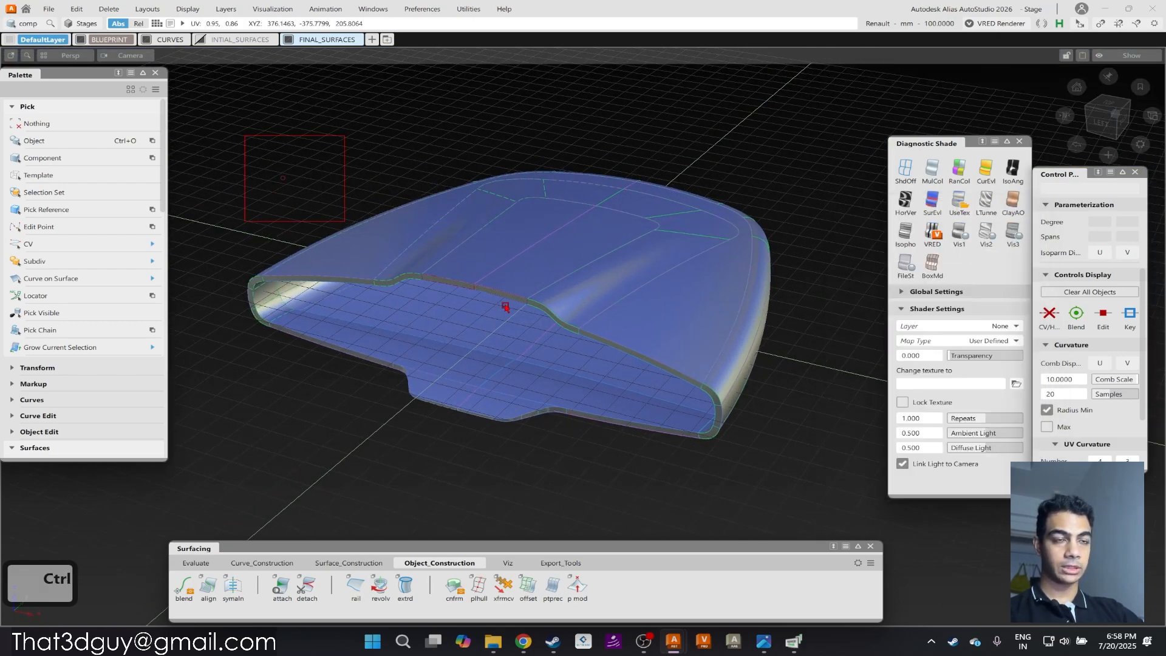
left_click_drag(814, 490, 815, 491)
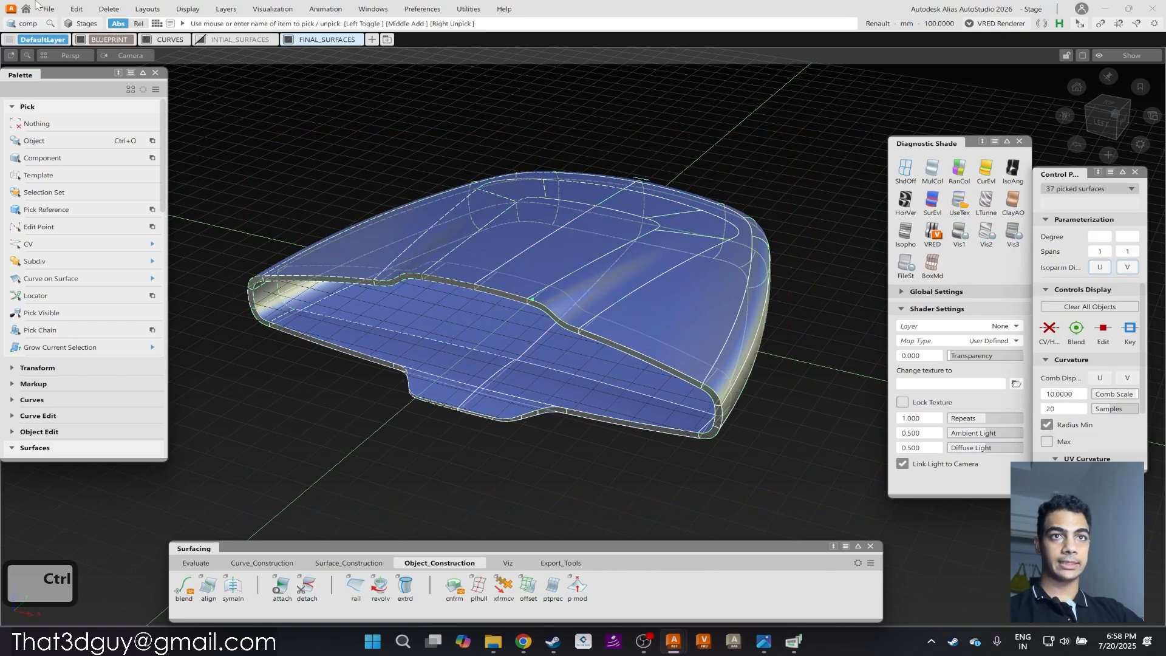
left_click(110, 9)
left_click(138, 49)
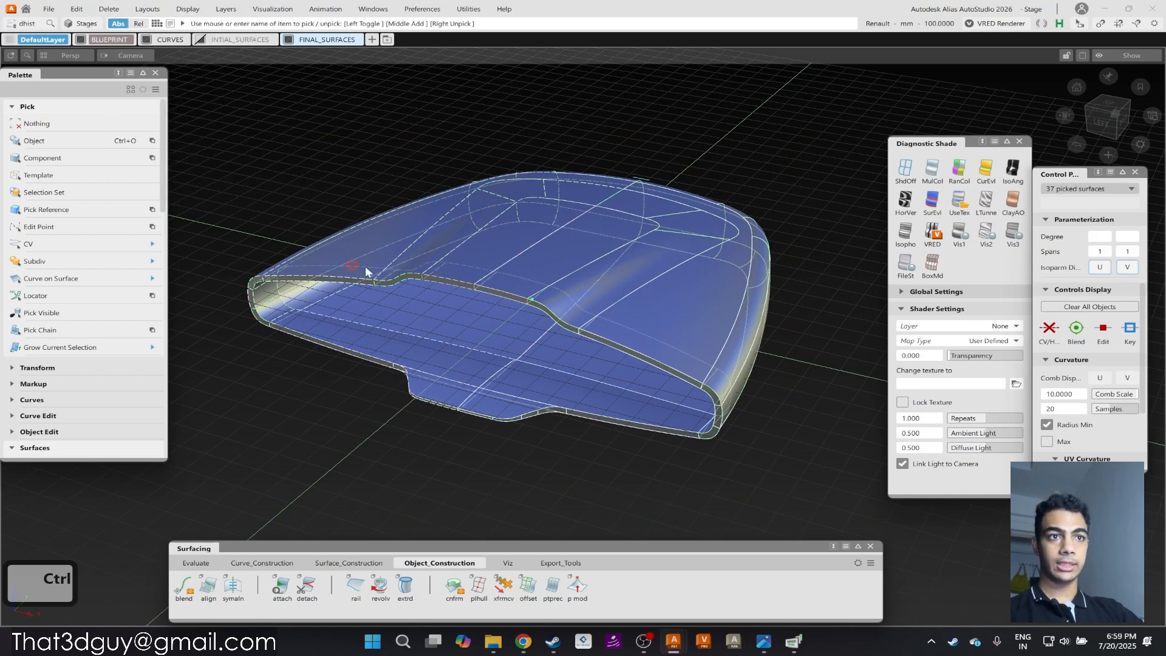
left_click(534, 363)
Pick the flange surfaces and adjoining inner surfaces as surface fillet inputs and enable variable fillets.
left_click_drag(591, 472, 552, 250, "ctrl+shift")
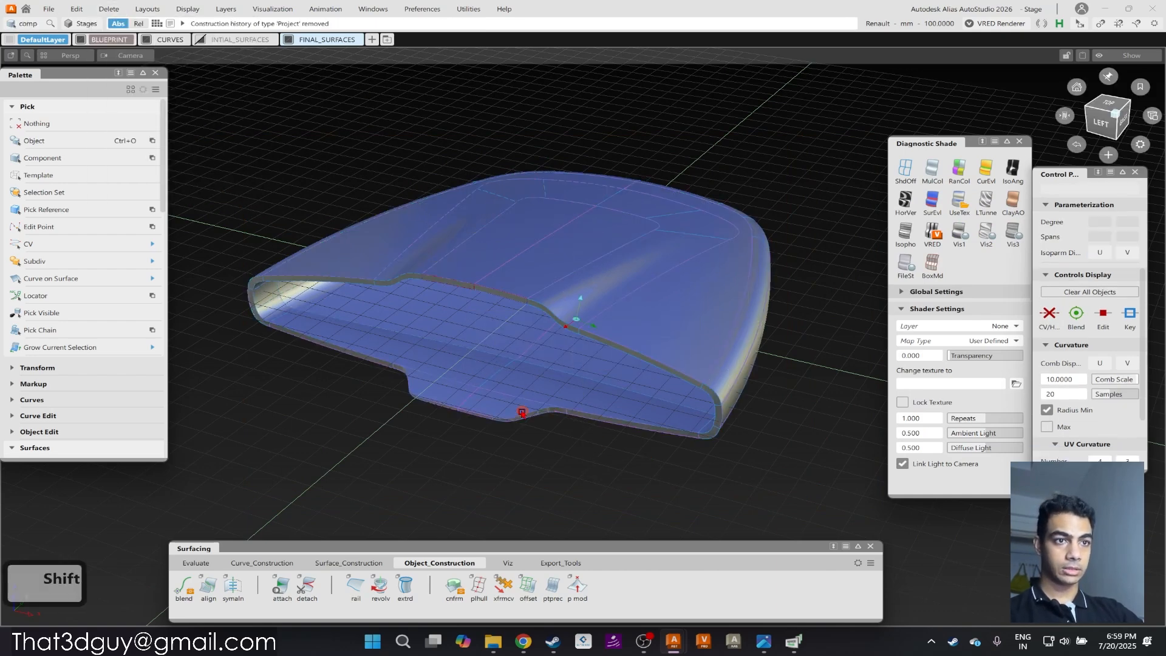
right_click_drag(523, 416, 570, 369, "alt+shift")
left_click_drag(570, 370, 597, 351, "alt+shift")
middle_click_drag(608, 444, 372, 352, "ctrl+shift")
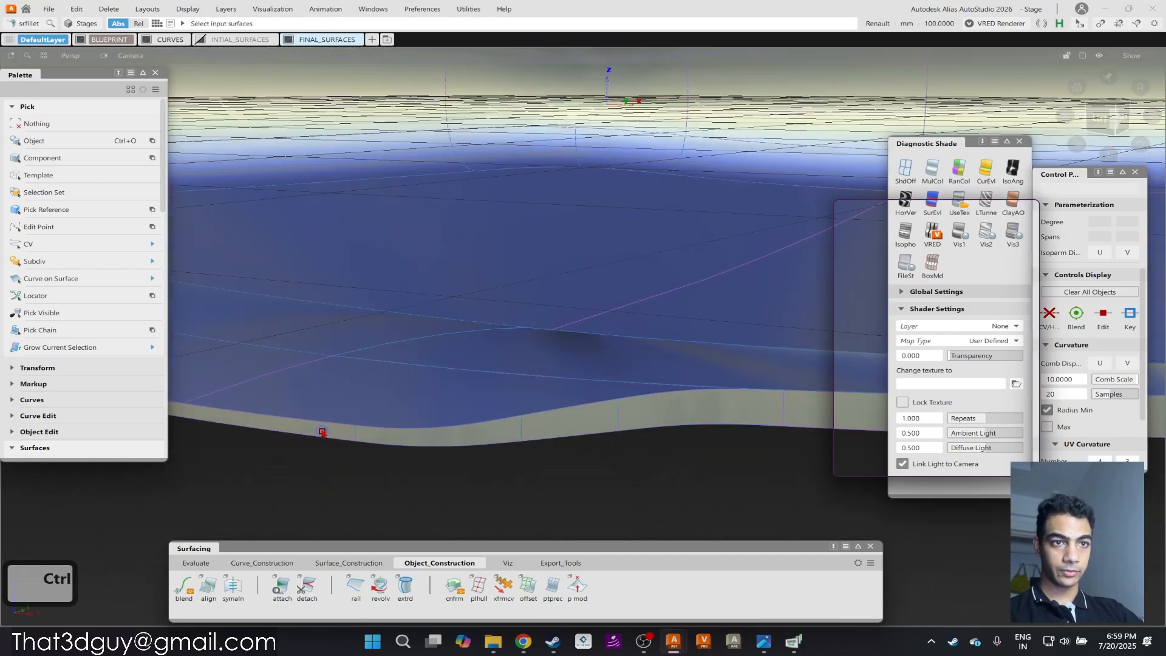
left_click_drag(772, 395, 609, 382, "alt+shift")
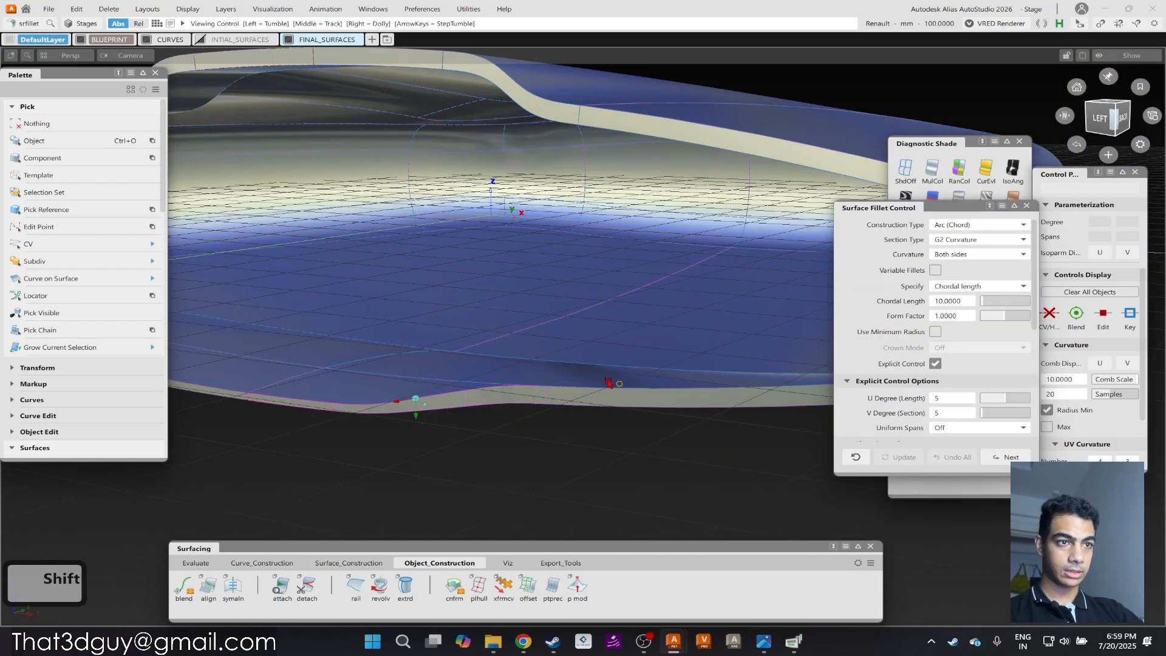
left_click_drag(715, 394, 601, 421, "alt+shift")
left_click_drag(447, 221, 448, 429, "alt+shift")
left_click(929, 271)
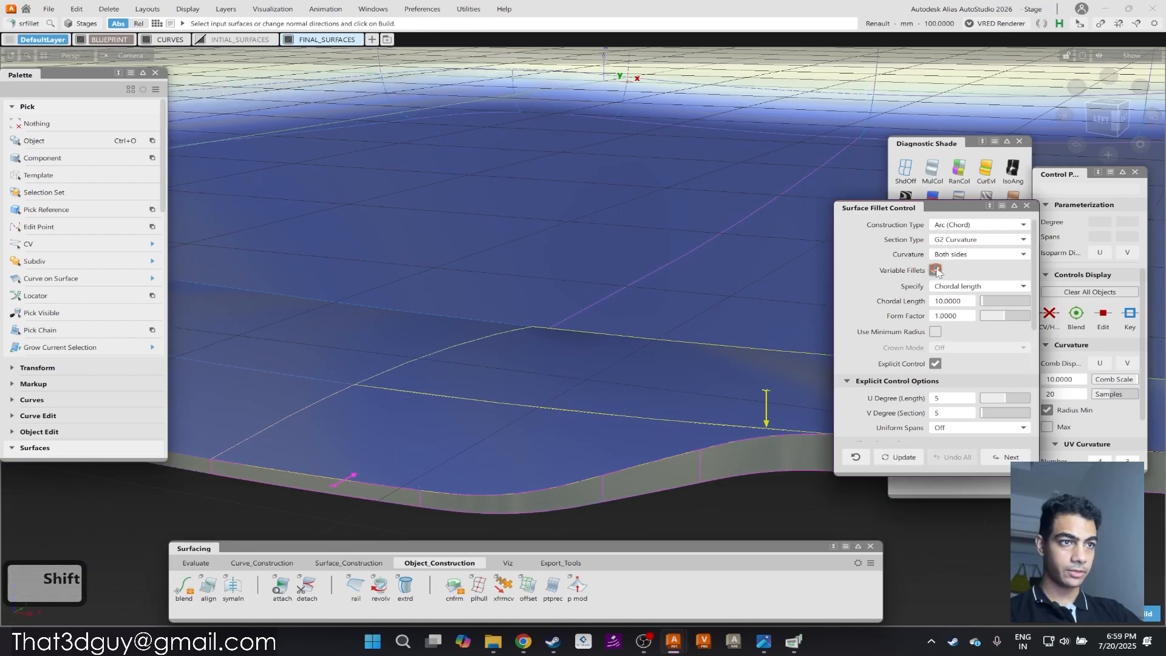
Build the G2 Curvature variable fillet with a 10 mm chordal length around the opening's inner edge.
left_click_drag(372, 423, 381, 427, "alt+shift")
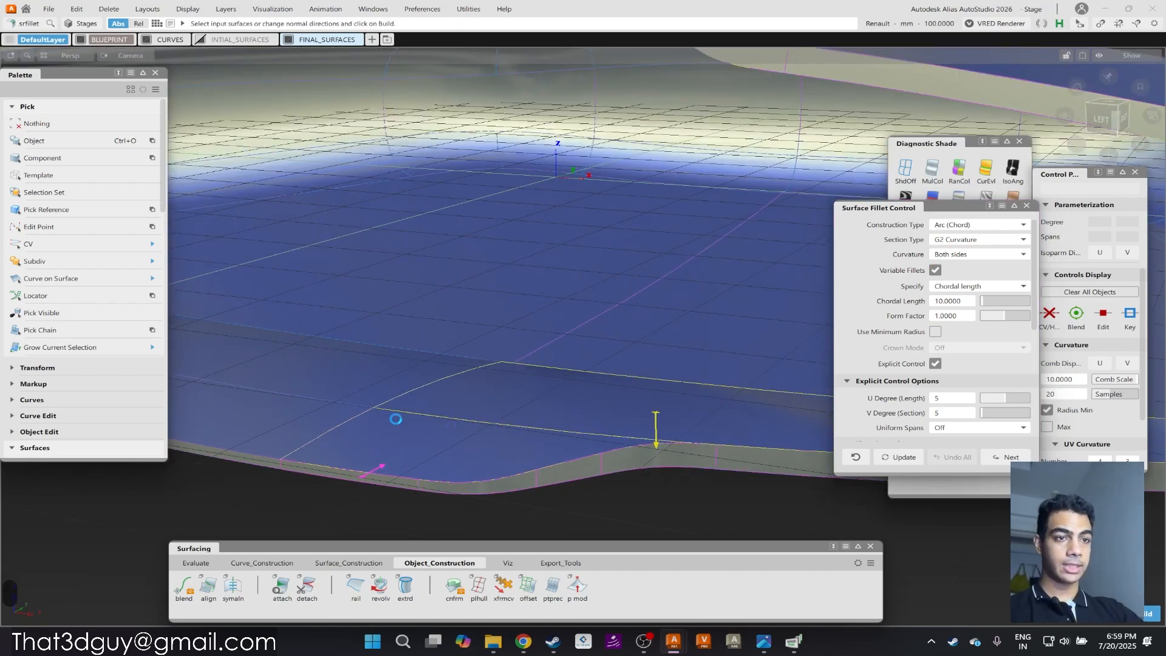
left_click_drag(345, 451, 469, 371, "alt+shift")
left_click_drag(731, 414, 544, 413, "alt+shift")
left_click_drag(406, 431, 613, 410, "alt+shift")
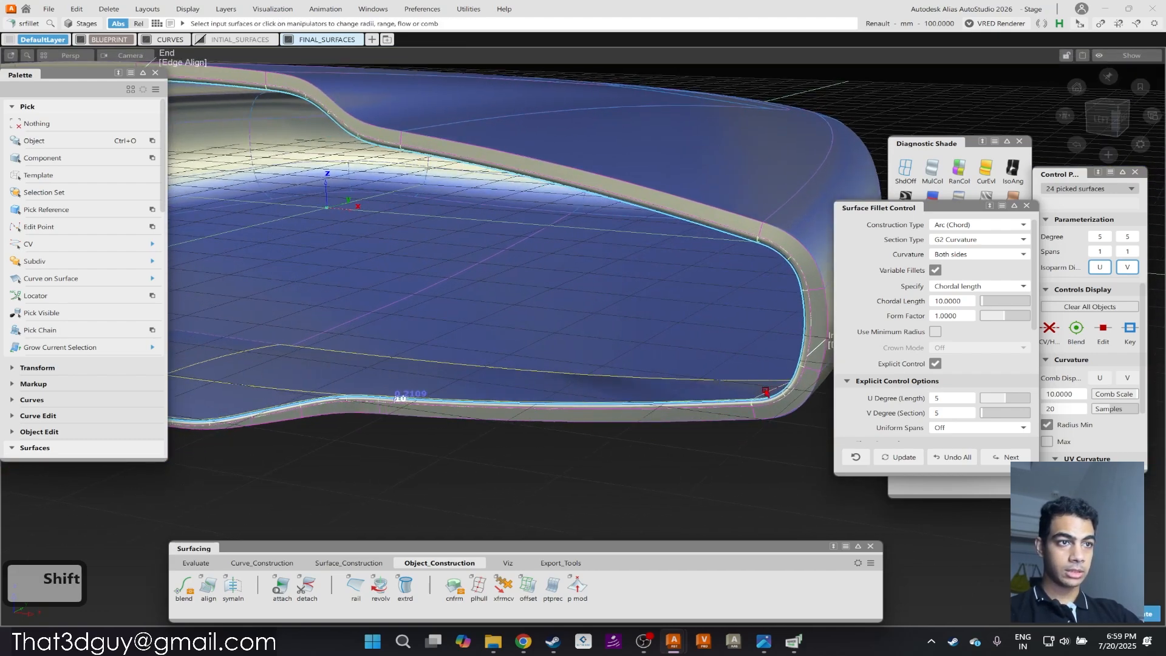
Set the variable fillet's chordal length to 7.5 at the control beside the bottom tab.
left_click_drag(493, 411, 581, 405, "alt+shift")
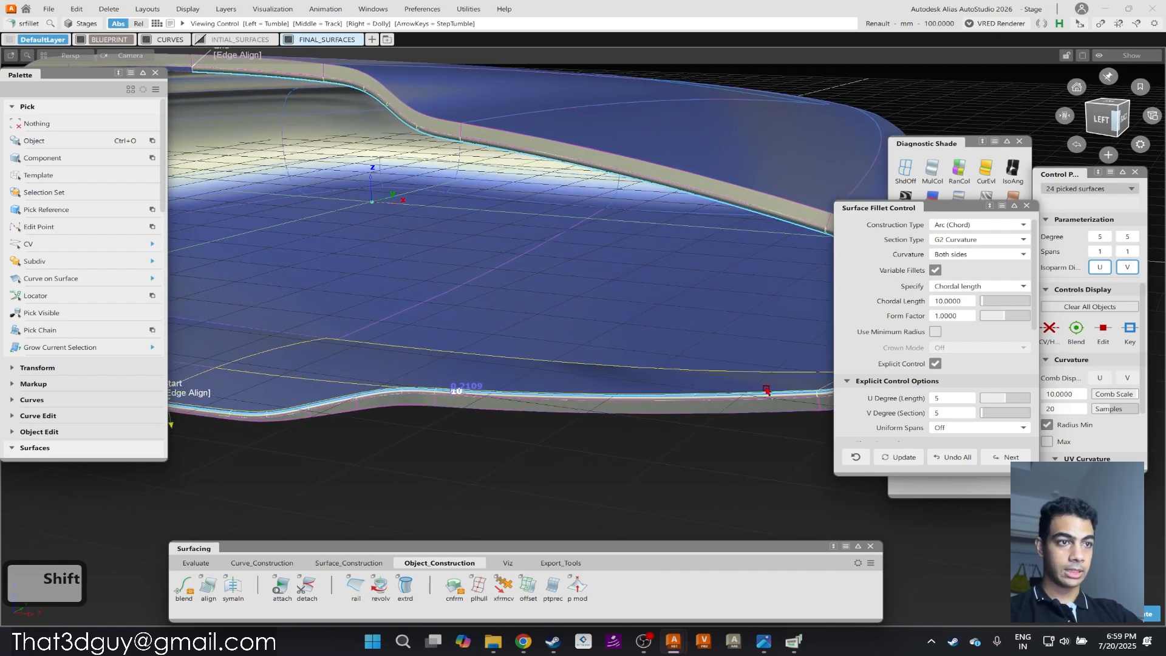
left_click_drag(767, 391, 680, 413, "alt+shift")
right_click_drag(423, 410, 647, 401, "alt+shift")
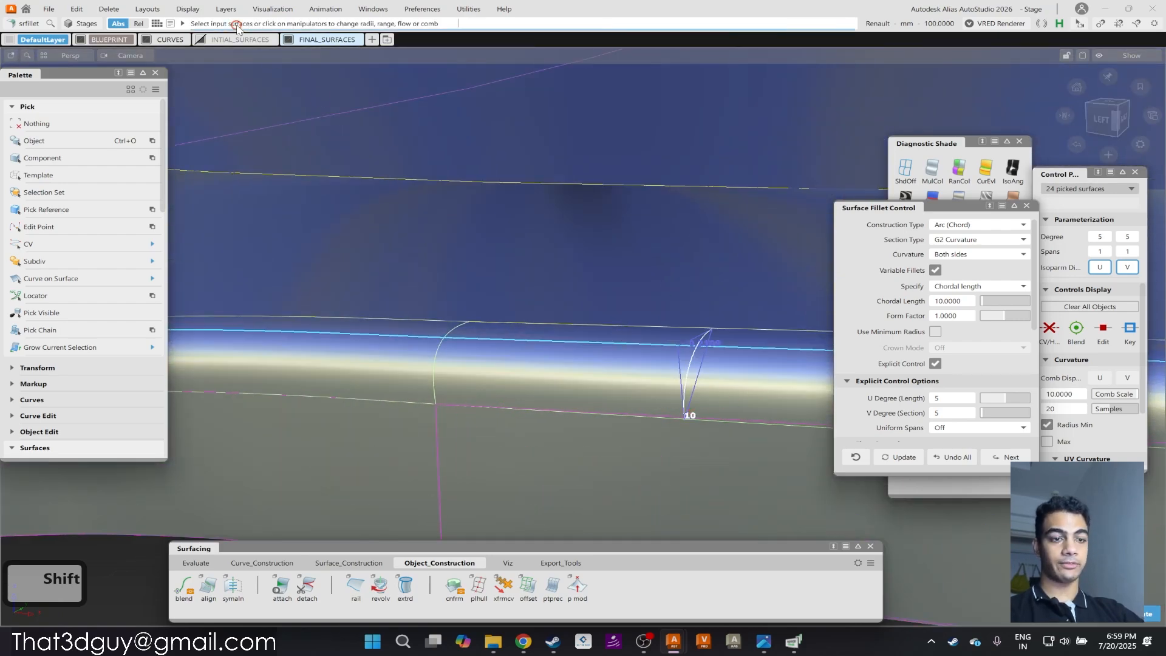
type(".5")
key("Return")
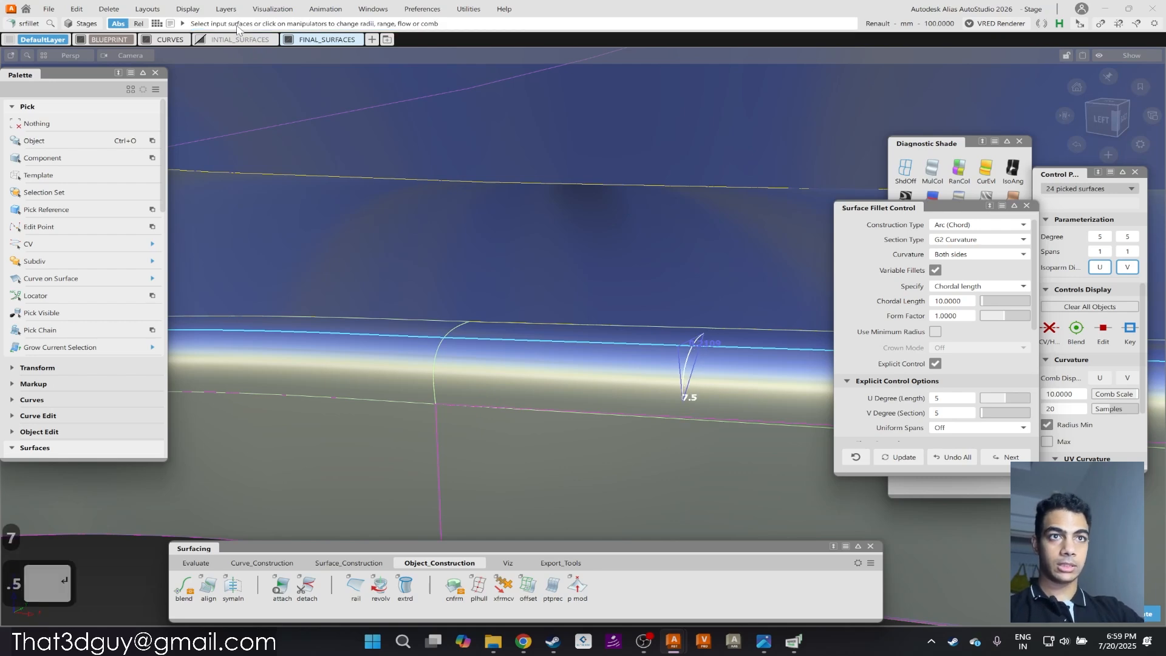
Set the chordal length at the fillet's start on the bottom tab to 7.5 and update the fillet.
left_click_drag(513, 338, 588, 356, "alt+shift")
middle_click_drag(588, 356, 614, 349, "alt+shift")
right_click_drag(272, 409, 375, 385, "alt+shift")
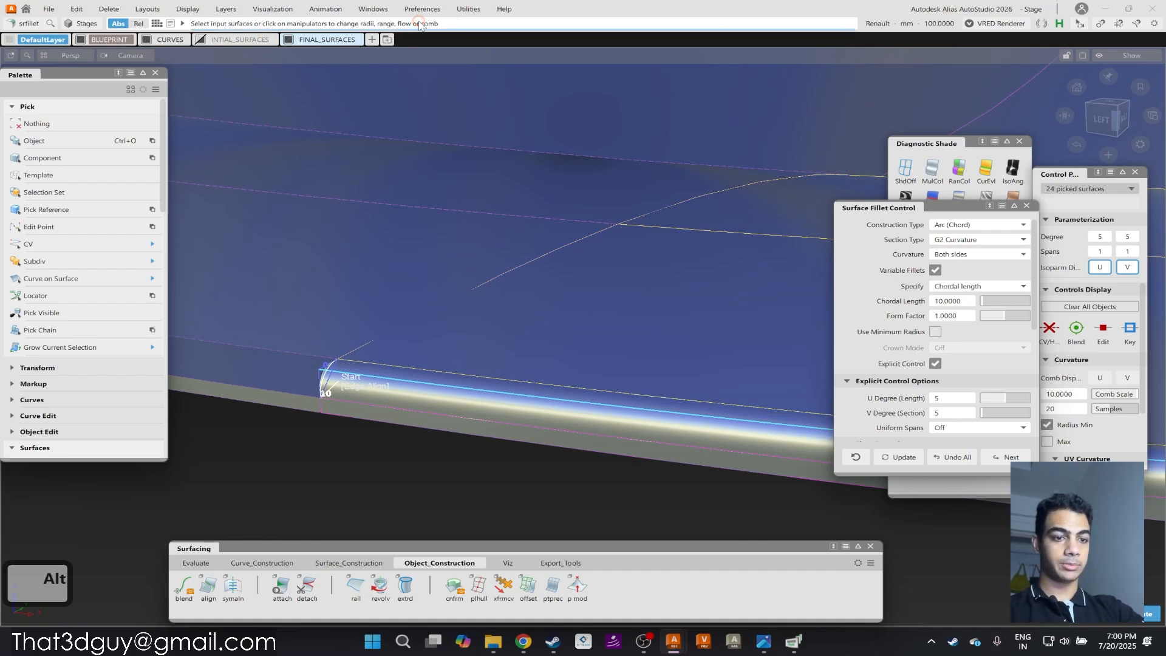
left_click_drag(508, 226, 457, 256, "alt+shift")
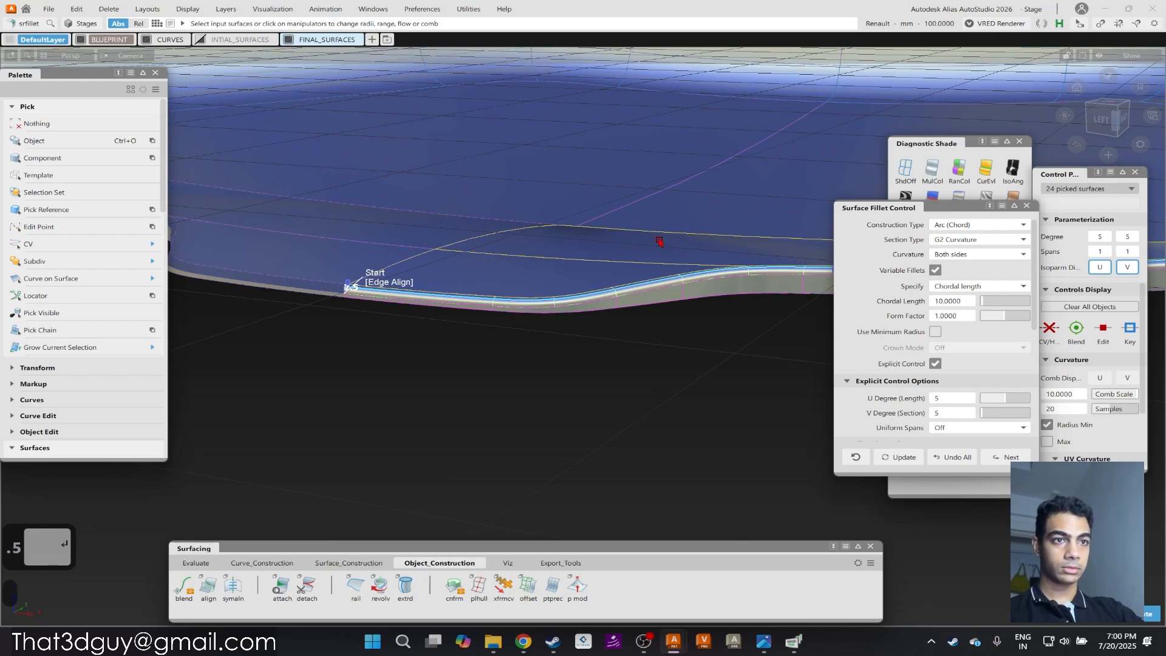
left_click_drag(409, 279, 494, 190, "alt+shift")
right_click_drag(494, 190, 449, 233, "alt+shift")
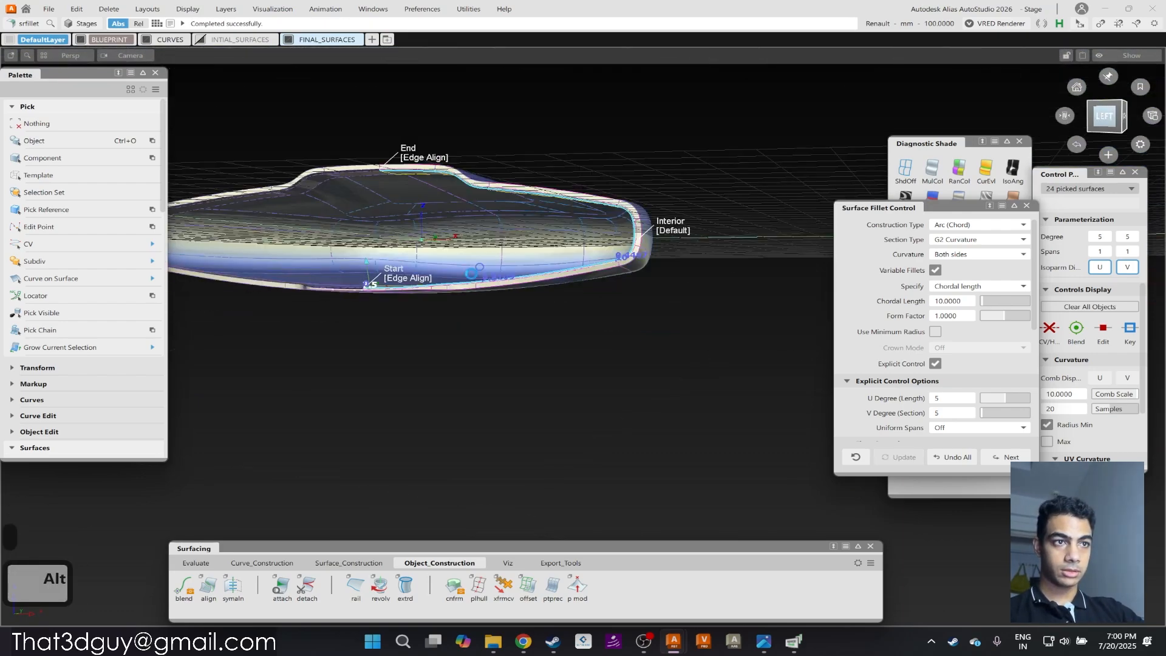
middle_click_drag(490, 245, 399, 323, "alt+shift")
Reopen the inner edge fillet and set its short edge tolerance to 4 to remove the sliver near the side corner.
right_click_drag(542, 295, 578, 299, "alt")
left_click_drag(578, 300, 550, 372, "alt")
left_click_drag(550, 372, 539, 487, "ctrl")
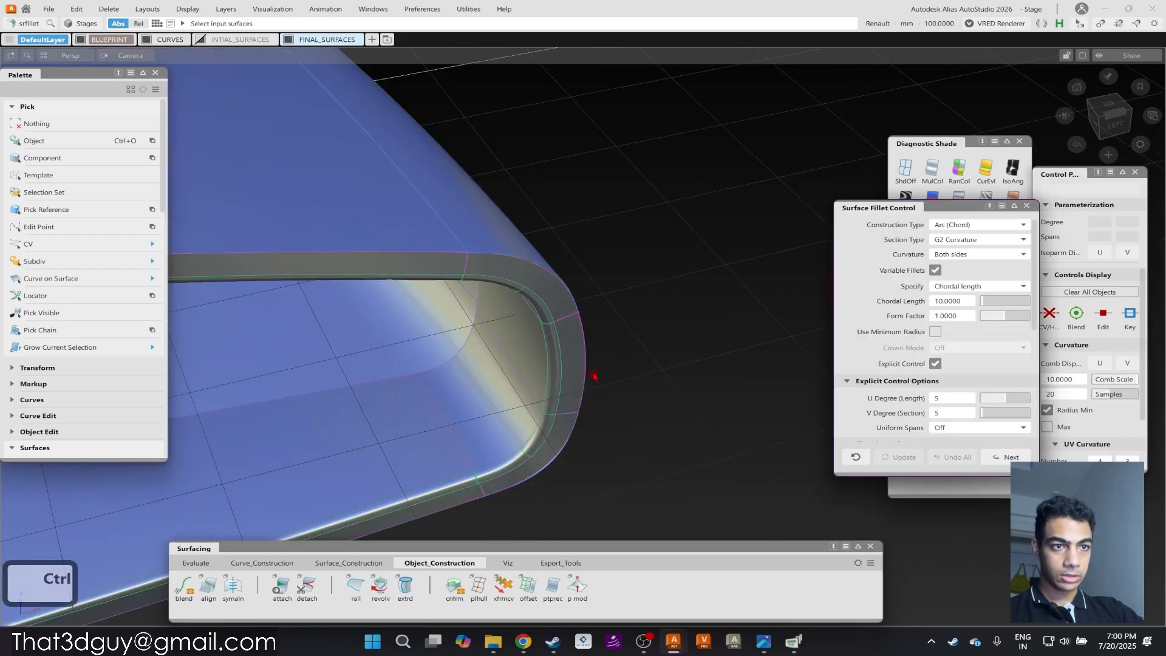
mouse_move(468, 472)
right_mouse_down("alt+shift")
mouse_move(555, 422)
mouse_move(534, 414)
right_mouse_up("alt+shift")
middle_click_drag(533, 414, 534, 282, "alt+shift")
left_click_drag(665, 339, 539, 360, "ctrl+shift")
scroll(897, 401, "down", 1)
scroll(897, 400, "down", 4)
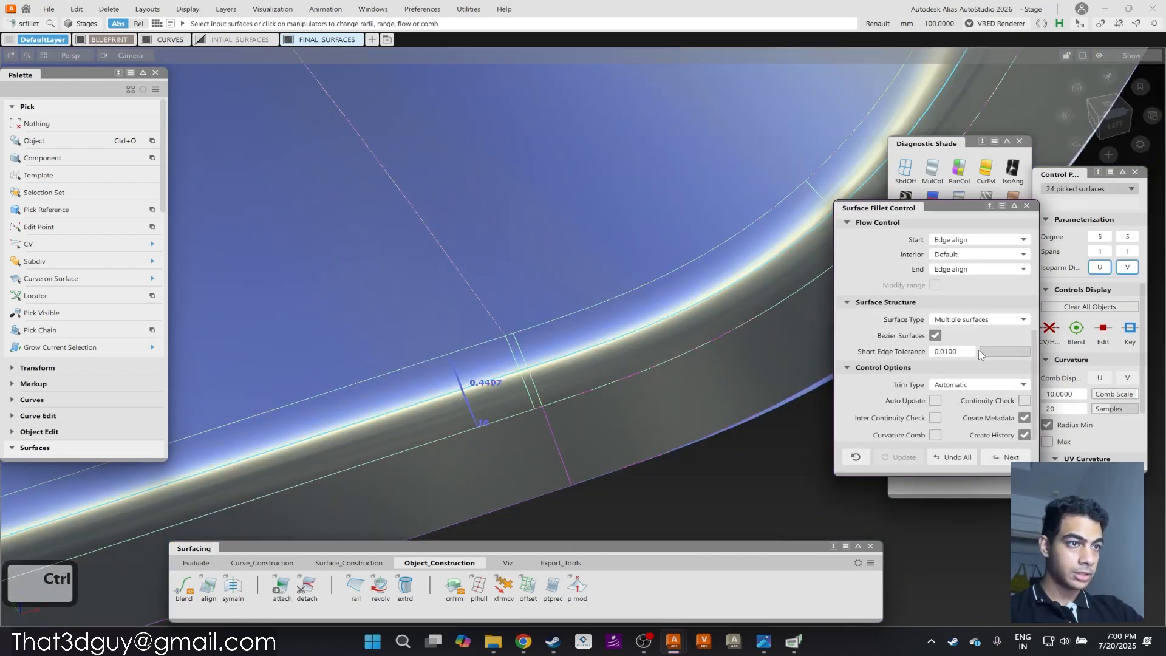
left_click_drag(972, 352, 985, 351)
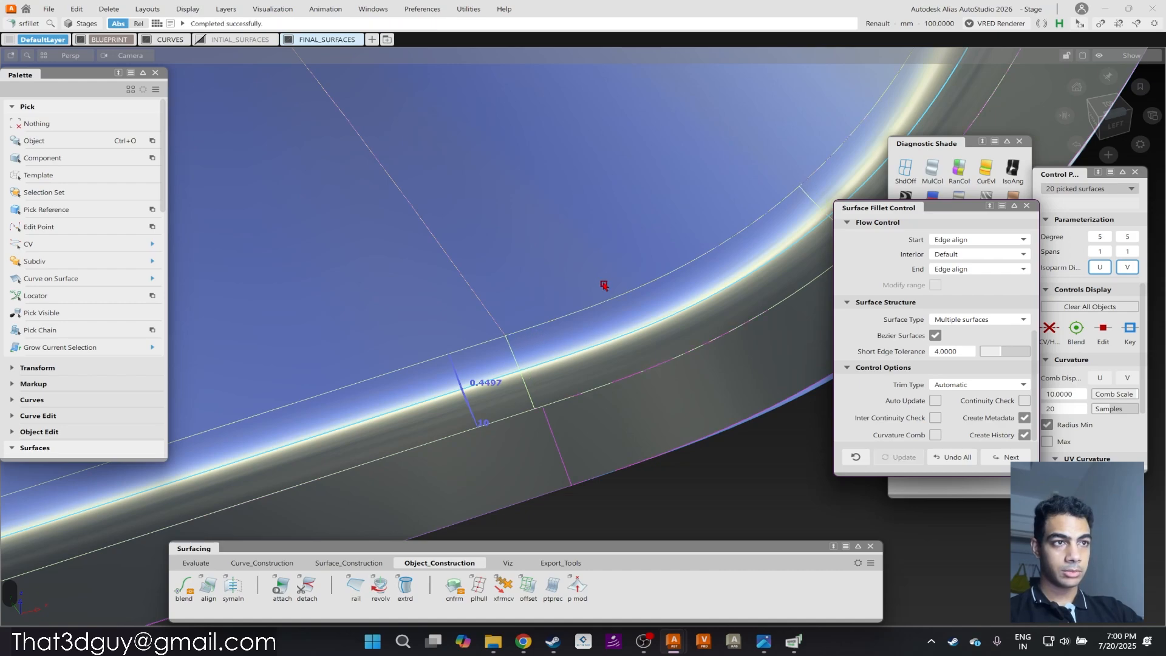
right_click_drag(601, 287, 585, 312, "alt")
left_click_drag(585, 313, 614, 315, "alt")
right_click_drag(614, 315, 620, 332, "alt")
middle_click_drag(619, 332, 642, 272, "alt")
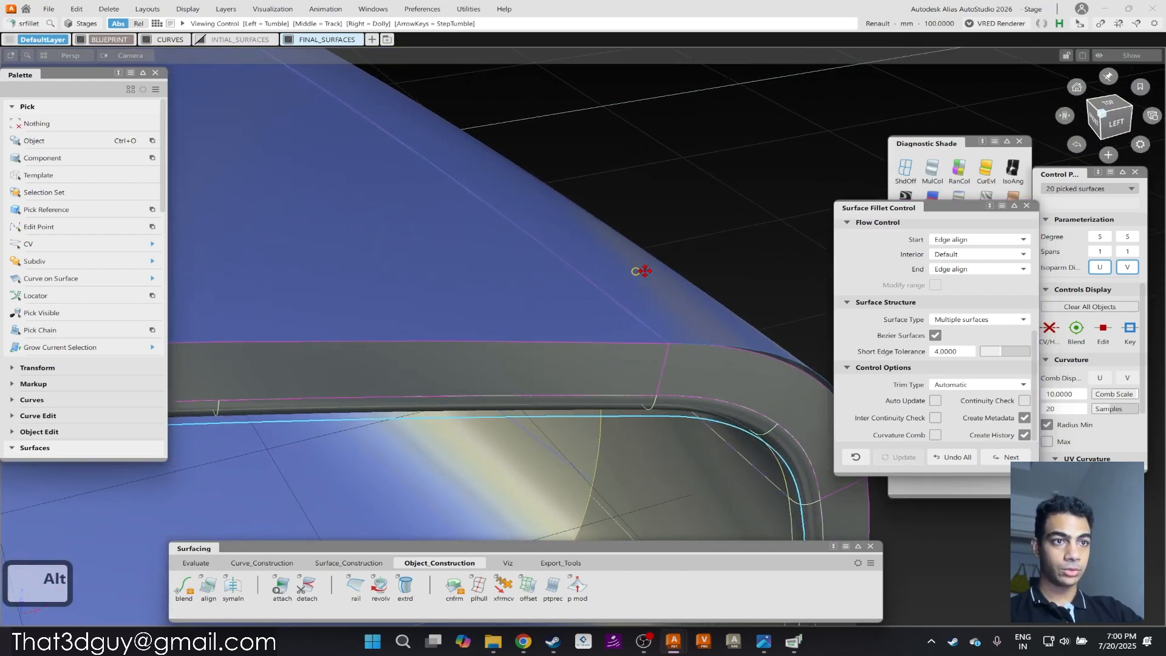
Examine the rebuilt inner edge fillet around the side corner, opening and tab.
left_click_drag(650, 330, 356, 170, "alt")
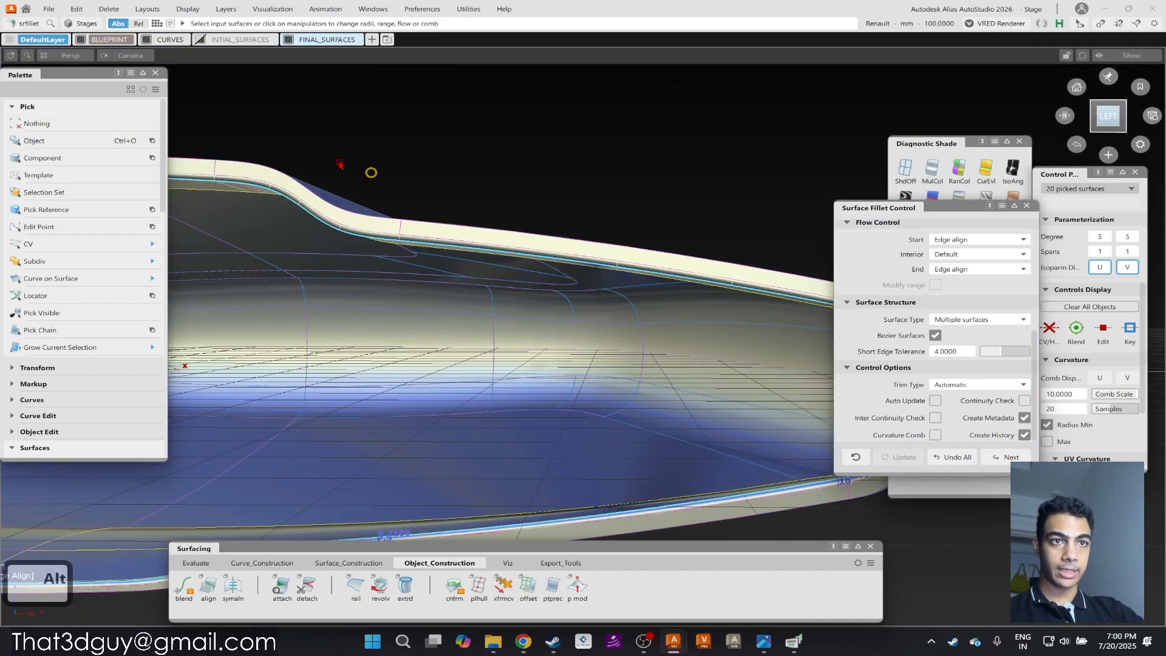
left_click_drag(315, 137, 302, 154, "alt")
middle_click_drag(301, 153, 619, 186, "alt")
left_click_drag(593, 186, 541, 396, "alt")
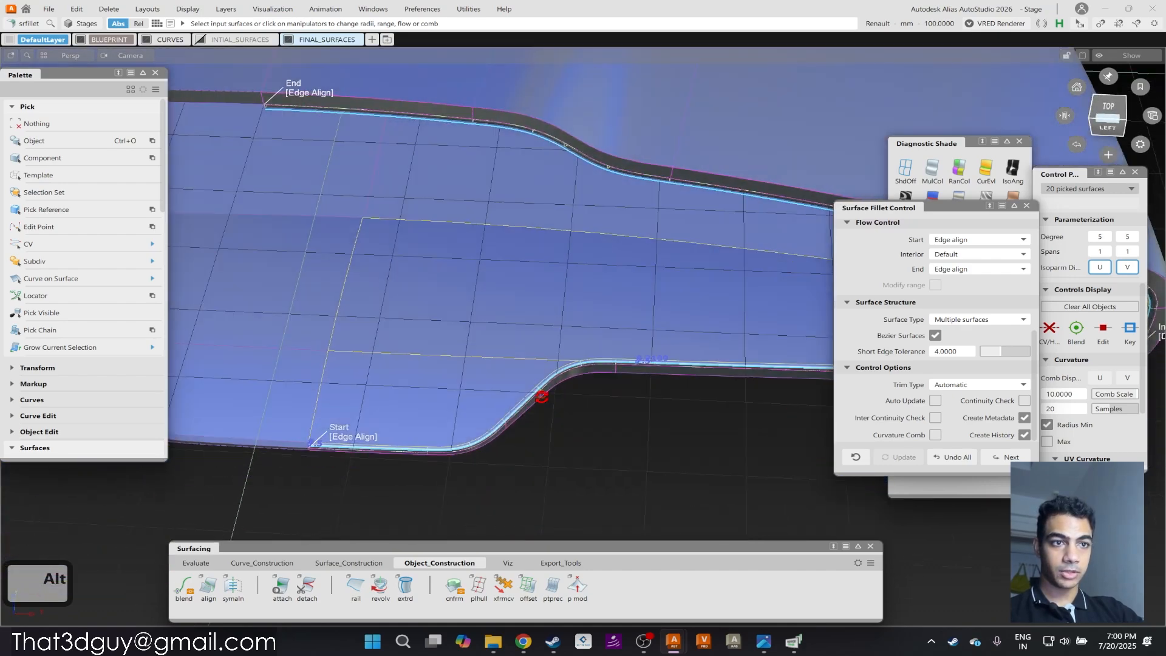
right_click_drag(561, 392, 569, 369, "alt")
left_click_drag(484, 257, 473, 226, "alt")
middle_click_drag(411, 437, 645, 294, "alt")
left_click_drag(449, 300, 382, 289, "ctrl+shift")
middle_click_drag(382, 289, 545, 400, "alt")
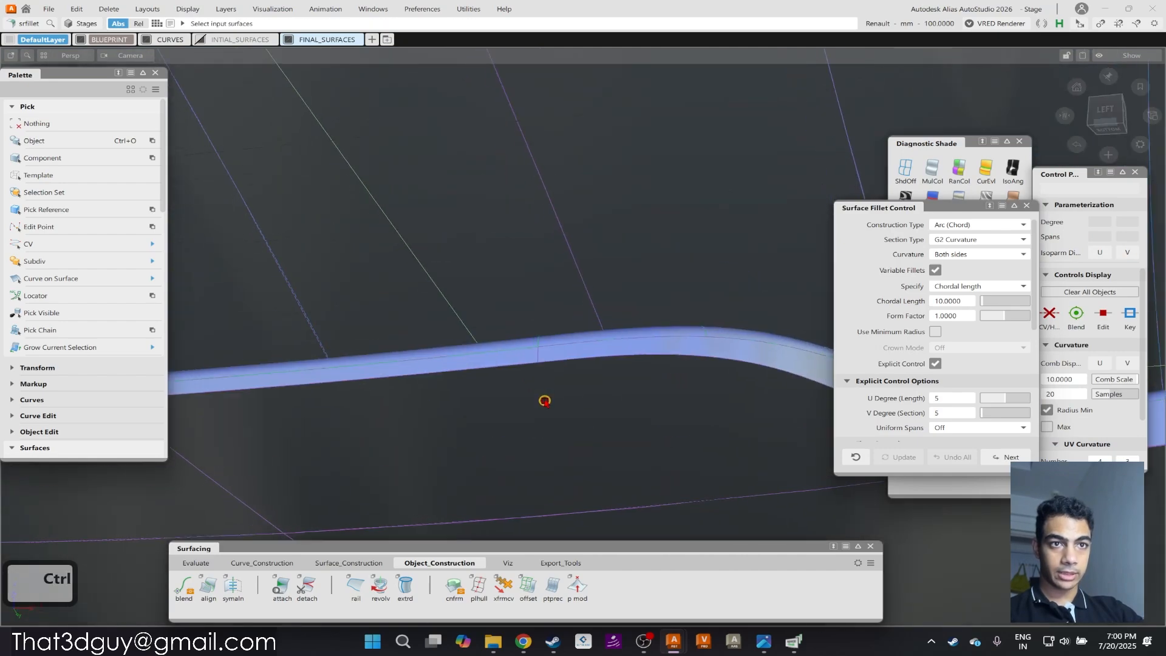
Build a G2 Curvature variable fillet with a 7.5 mm chordal length along the opening's remaining outer edge.
left_click_drag(530, 387, 518, 382, "ctrl+shift")
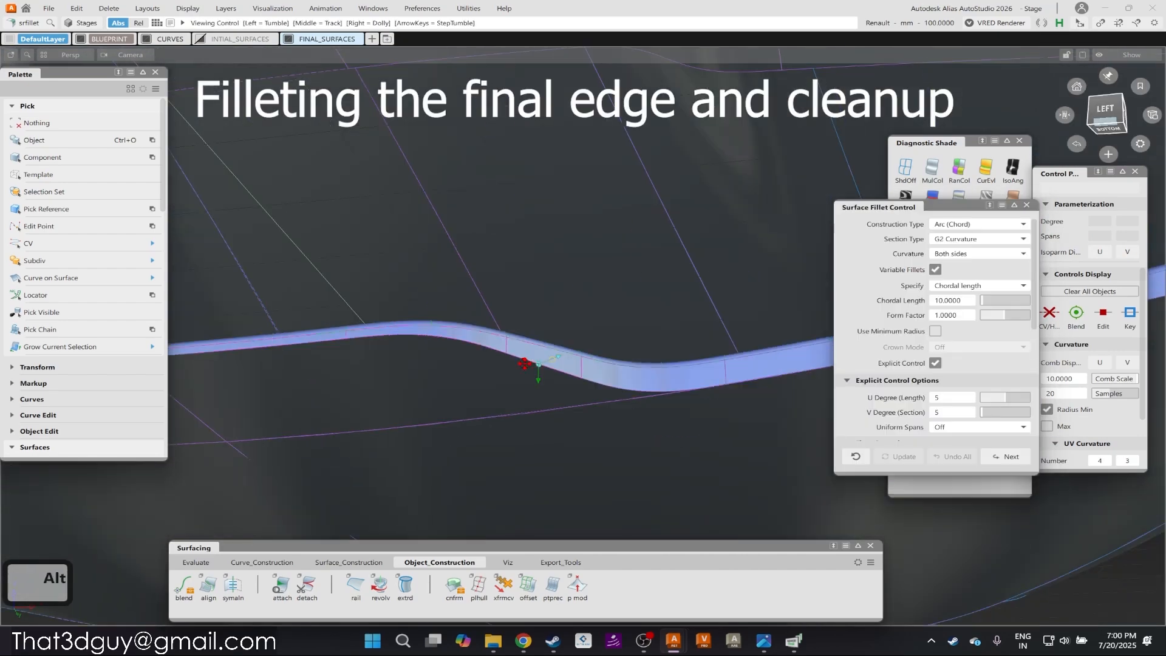
left_click_drag(528, 365, 363, 195, "alt+shift")
left_click(363, 195)
right_click_drag(364, 196, 445, 223, "alt+shift")
left_click_drag(445, 223, 373, 356, "alt+shift")
right_click_drag(373, 356, 526, 327, "alt+shift")
type("7.5")
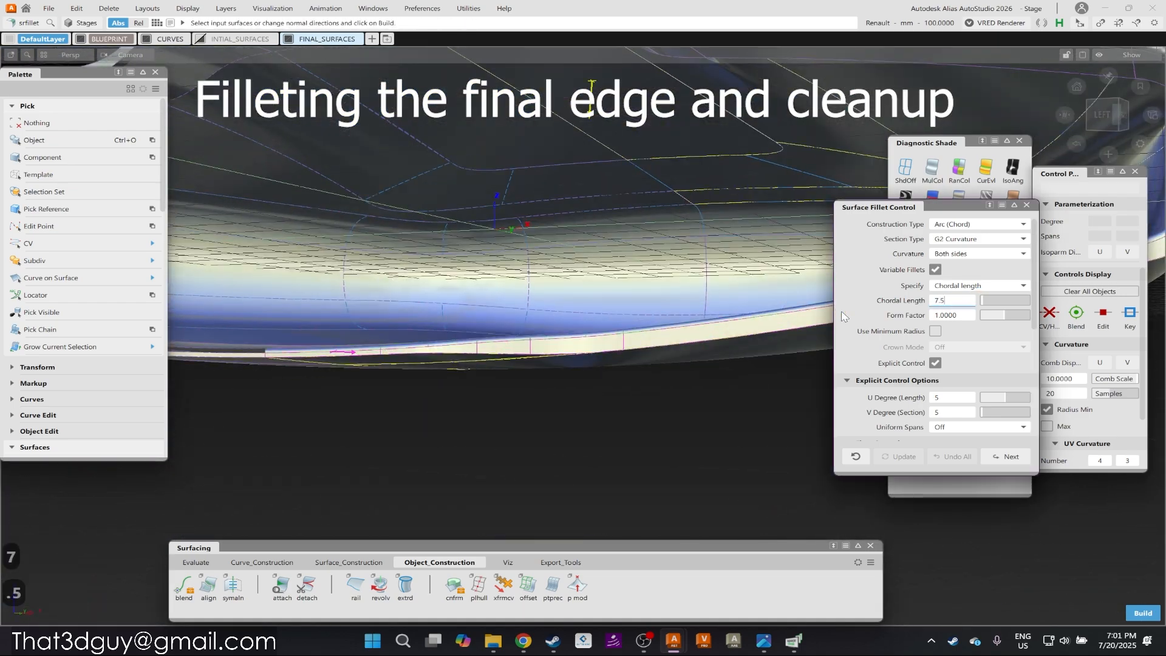
right_click_drag(351, 354, 299, 364, "alt+shift")
left_click_drag(299, 365, 320, 275, "alt+shift")
right_click_drag(320, 276, 208, 328, "alt+shift")
middle_click_drag(209, 328, 504, 316, "alt+shift")
right_click_drag(504, 316, 438, 424, "alt+shift")
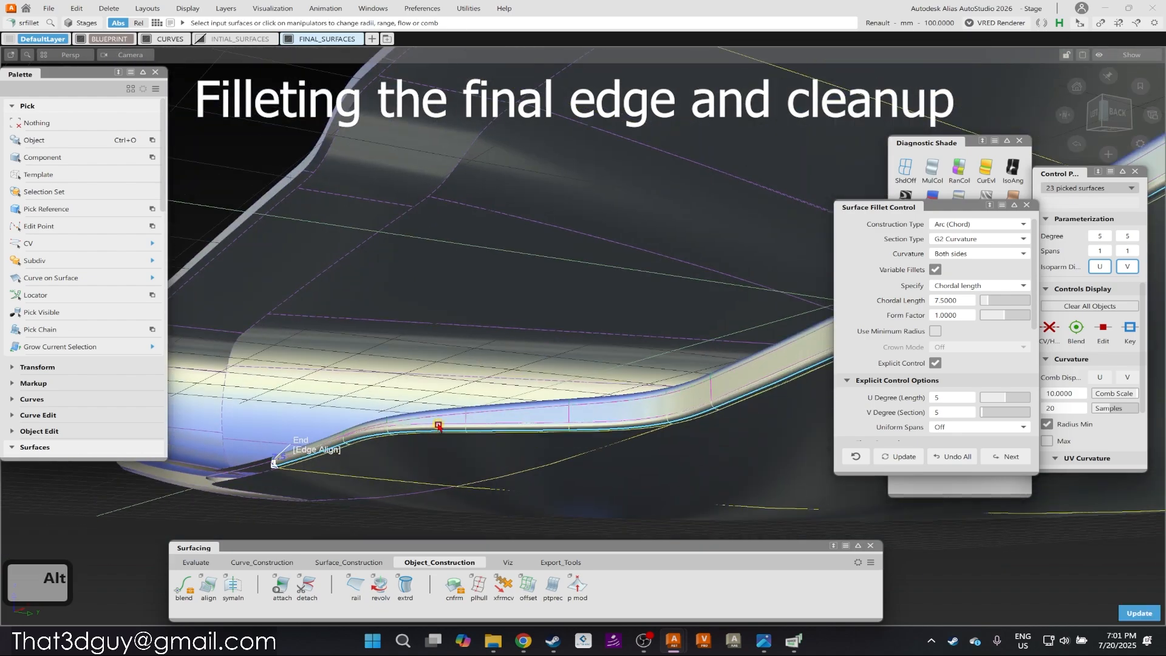
Set the chordal length at the outer edge fillet's start on the upper edge to 10.
left_click_drag(437, 424, 599, 403, "alt+shift")
right_click_drag(599, 403, 634, 356, "alt+shift")
right_click_drag(723, 267, 682, 291, "alt+shift")
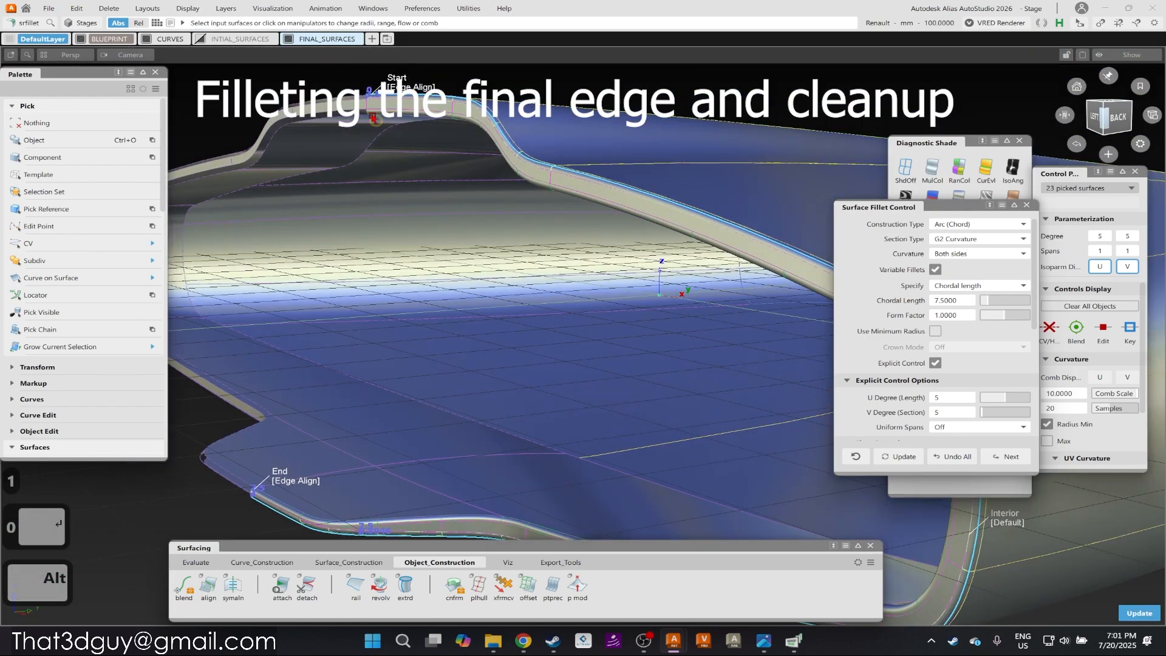
middle_click_drag(328, 389, 352, 262, "alt+shift")
right_click_drag(353, 262, 393, 247, "alt+shift")
left_click_drag(393, 247, 372, 325, "alt+shift")
right_click_drag(373, 326, 362, 234, "alt+shift")
middle_click_drag(362, 234, 535, 223, "alt+shift")
type("10")
key("Return")
Examine the outer edge fillet from several angles around the opening.
right_click_drag(529, 218, 498, 243, "alt+shift")
left_click_drag(498, 243, 624, 294, "alt+shift")
right_click_drag(625, 294, 599, 245, "alt+shift")
left_click_drag(598, 245, 674, 255, "alt+shift")
right_click_drag(674, 255, 643, 255, "alt+shift")
middle_click_drag(643, 255, 597, 295, "alt+shift")
right_click_drag(596, 295, 449, 228, "alt+shift")
Clean up the picked surfaces and align the fillet's end at the centre with Symmetry Plane Align.
left_click_drag(771, 480, 395, 205)
left_click(109, 9)
left_click(146, 79)
left_click(527, 360)
right_click_drag(527, 359, 614, 340, "alt+shift")
left_click(233, 586)
left_click(615, 365)
Clear the selection, turn off the model lines and examine the shaded form beside the reference image.
left_click_drag(618, 373, 715, 223, "alt+shift")
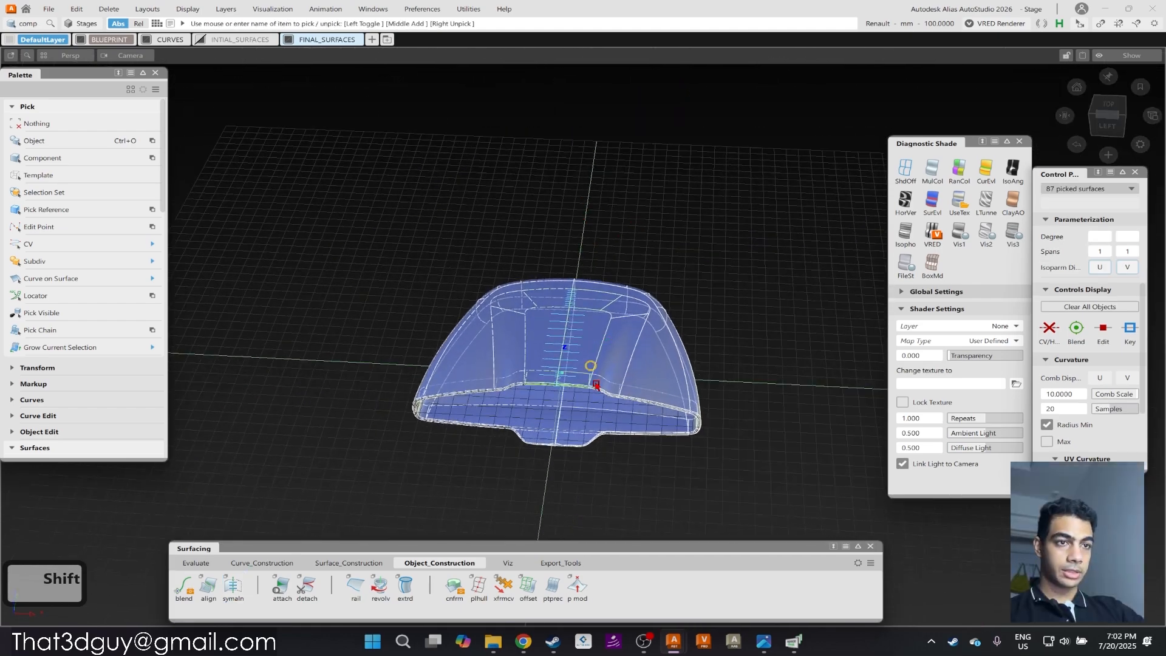
left_click_drag(596, 385, 421, 314, "alt+shift")
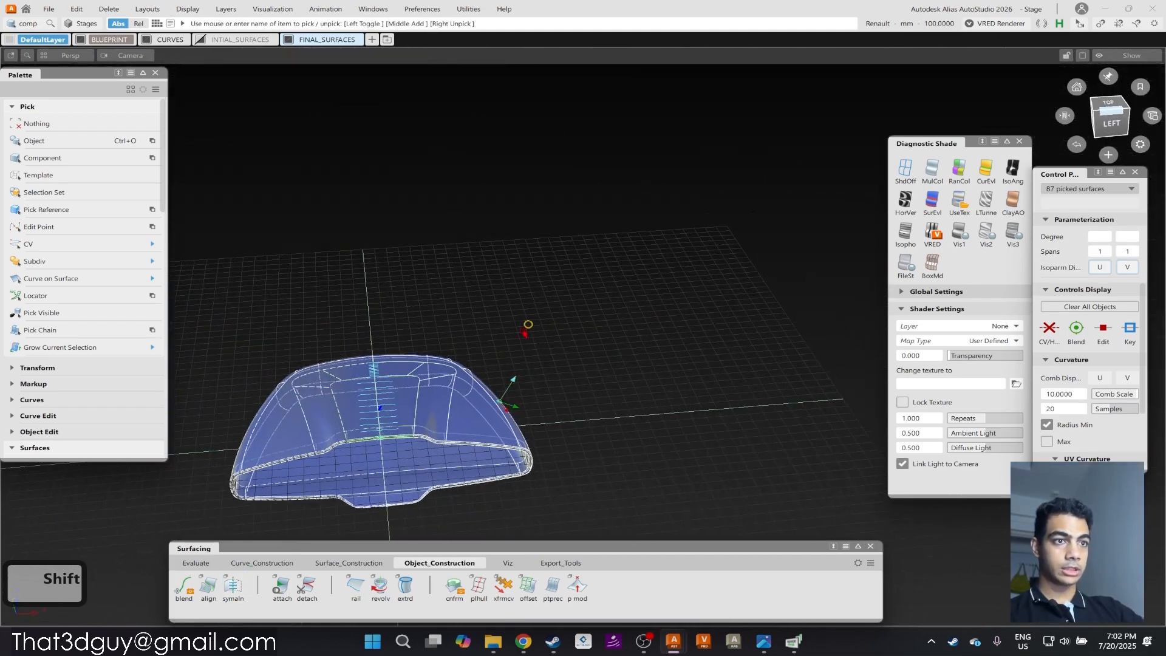
left_click_drag(528, 325, 474, 223, "ctrl+shift")
mouse_move(490, 278)
left_mouse_down("ctrl+shift")
mouse_move(537, 261)
mouse_move(422, 286)
mouse_move(226, 265)
left_mouse_up("ctrl+shift")
mouse_move(532, 509)
left_mouse_down("ctrl+shift")
mouse_move(495, 359)
mouse_move(437, 330)
mouse_move(489, 267)
left_mouse_up("ctrl+shift")
left_click_drag(491, 337, 487, 323, "ctrl+shift")
mouse_move(368, 345)
left_mouse_down("alt+shift")
mouse_move(798, 362)
mouse_move(656, 388)
mouse_move(635, 261)
mouse_move(546, 370)
mouse_move(480, 383)
mouse_move(463, 349)
mouse_move(412, 331)
mouse_move(313, 333)
mouse_move(622, 311)
left_mouse_up("alt+shift")
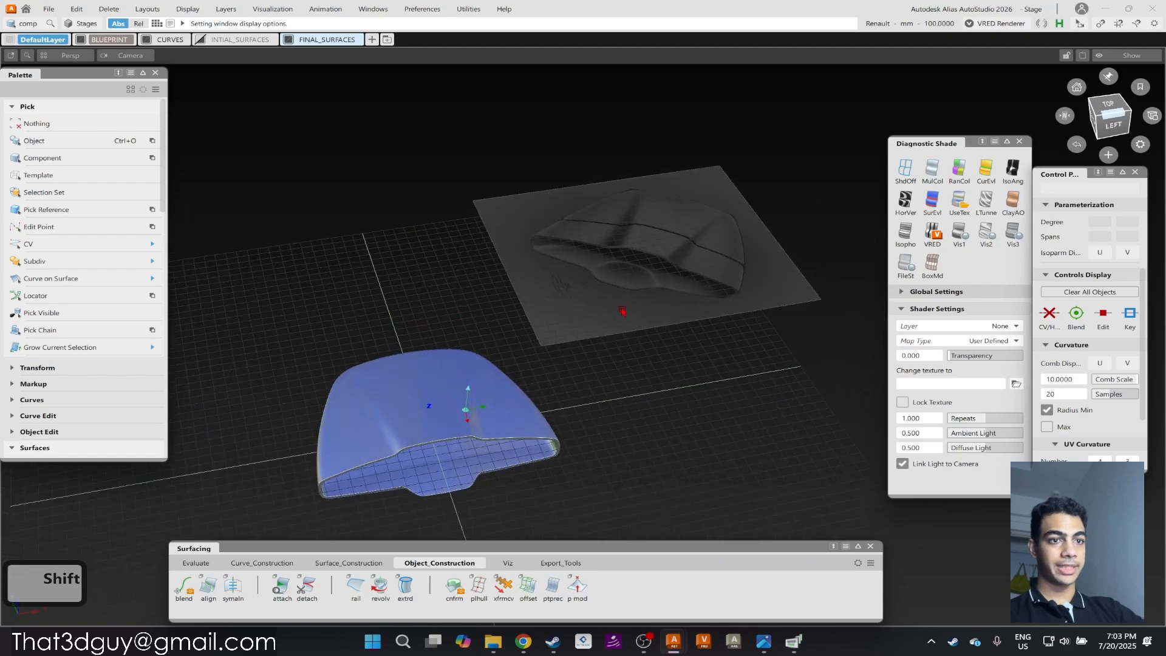
mouse_move(761, 259)
left_mouse_down("alt+shift")
mouse_move(359, 425)
mouse_move(388, 413)
mouse_move(322, 409)
mouse_move(377, 401)
left_mouse_up("alt+shift")
Switch to the top view and isolate the form's surfaces by hiding all unselected objects.
left_click(1109, 115)
right_click_drag(604, 231, 606, 283, "ctrl+shift")
middle_click_drag(697, 299, 548, 311, "alt+shift")
right_click_drag(548, 311, 776, 255, "alt+shift")
left_click_drag(734, 237, 773, 459, "ctrl+shift")
key("ctrl+h")
Draw a degree 2 edit point curve across the form's full width and raise its middle CV to bow it.
mouse_move(521, 448)
left_mouse_down("ctrl+shift")
mouse_move(510, 288)
mouse_move(526, 332)
left_mouse_up("ctrl+shift")
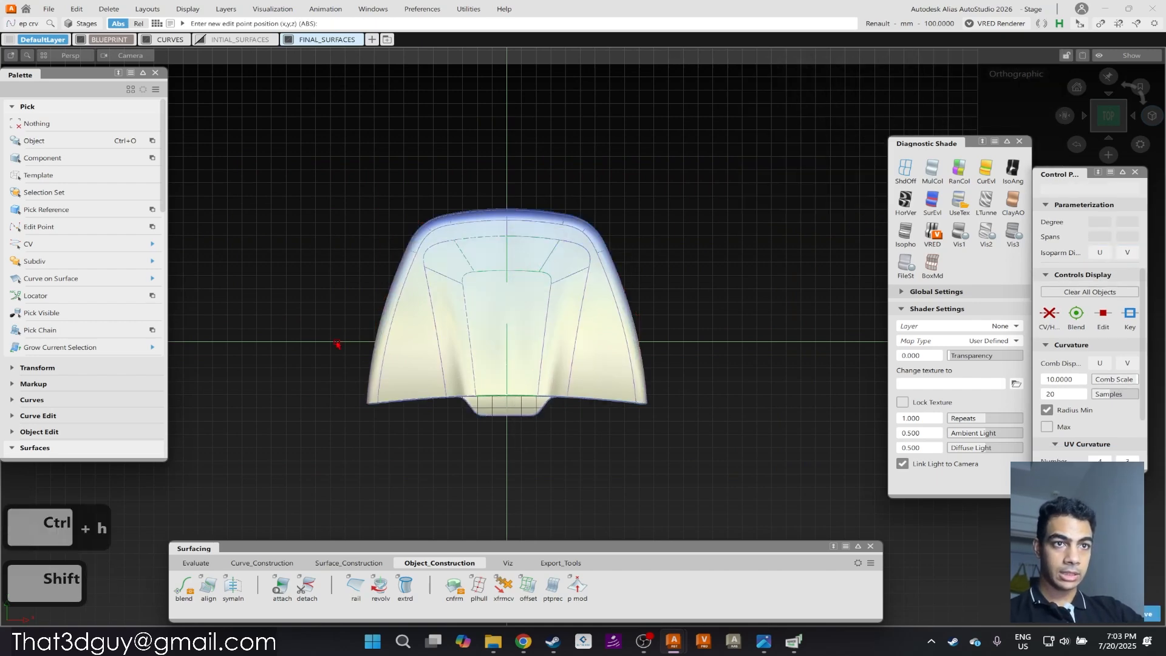
left_click(359, 314, "alt")
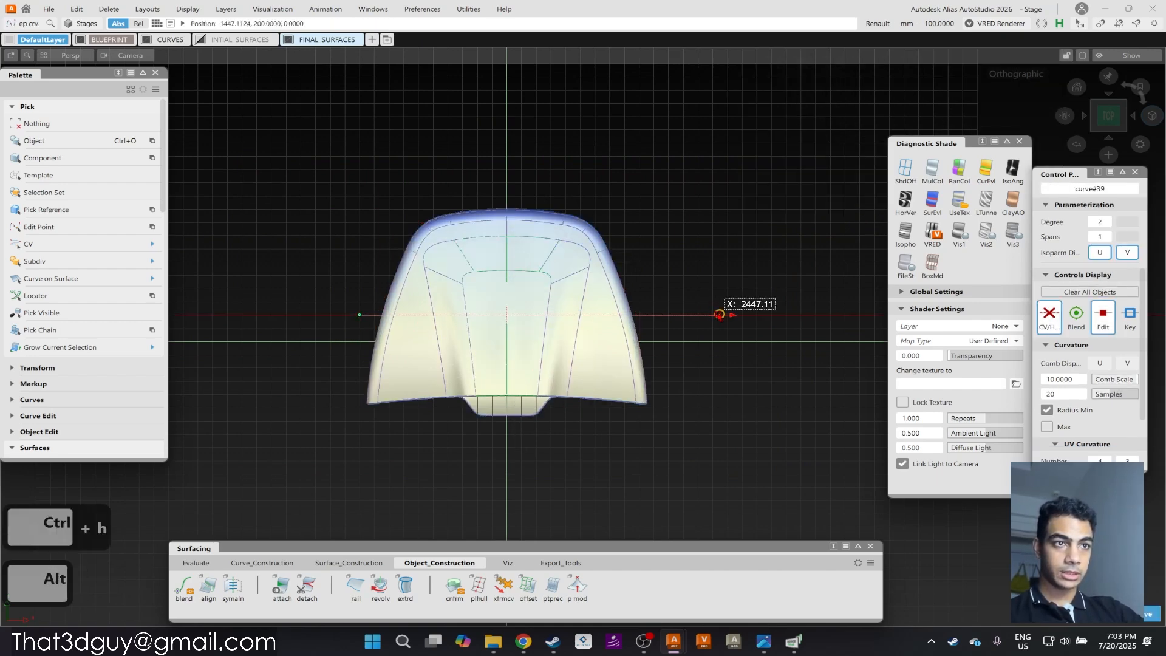
left_click_drag(668, 320, 658, 322, "alt")
left_click_drag(472, 360, 453, 291, "ctrl+shift")
left_click_drag(566, 361, 577, 288, "ctrl+shift")
left_click_drag(671, 245, 671, 245, "shift")
middle_click_drag(668, 286, 571, 365, "alt+shift")
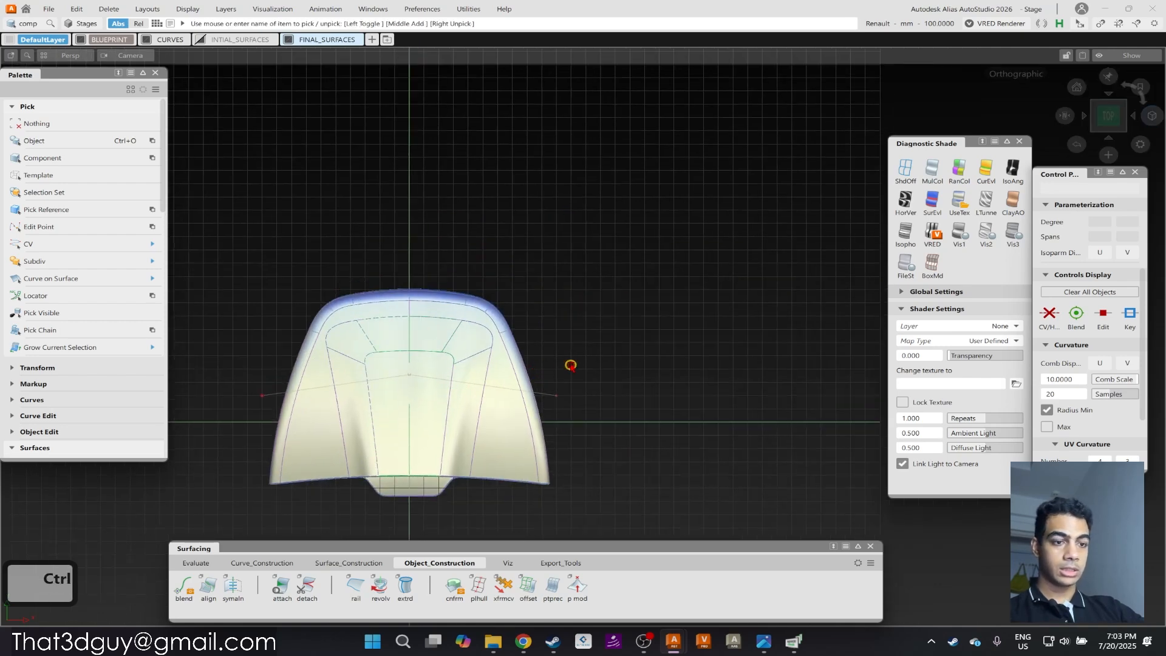
Show all hidden objects and move the bowed curve about 287 mm along Y toward the opening.
middle_click_drag(604, 322, 552, 416, "alt+shift")
key("ctrl+j")
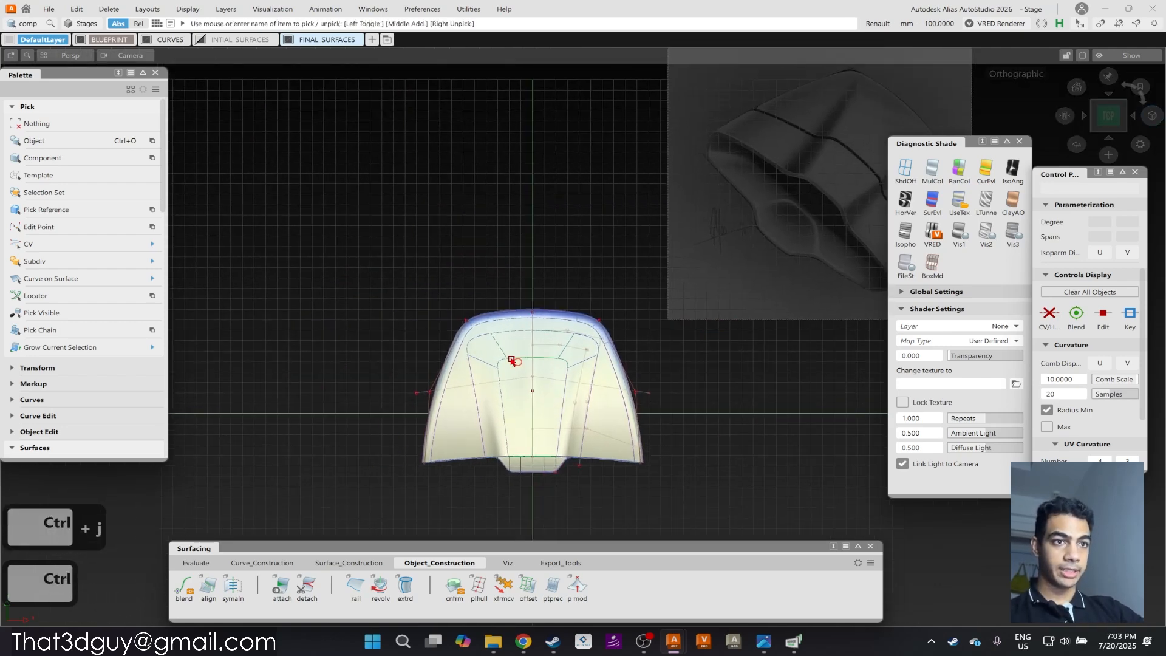
left_click(489, 404)
left_click_drag(672, 322, 674, 352, "shift")
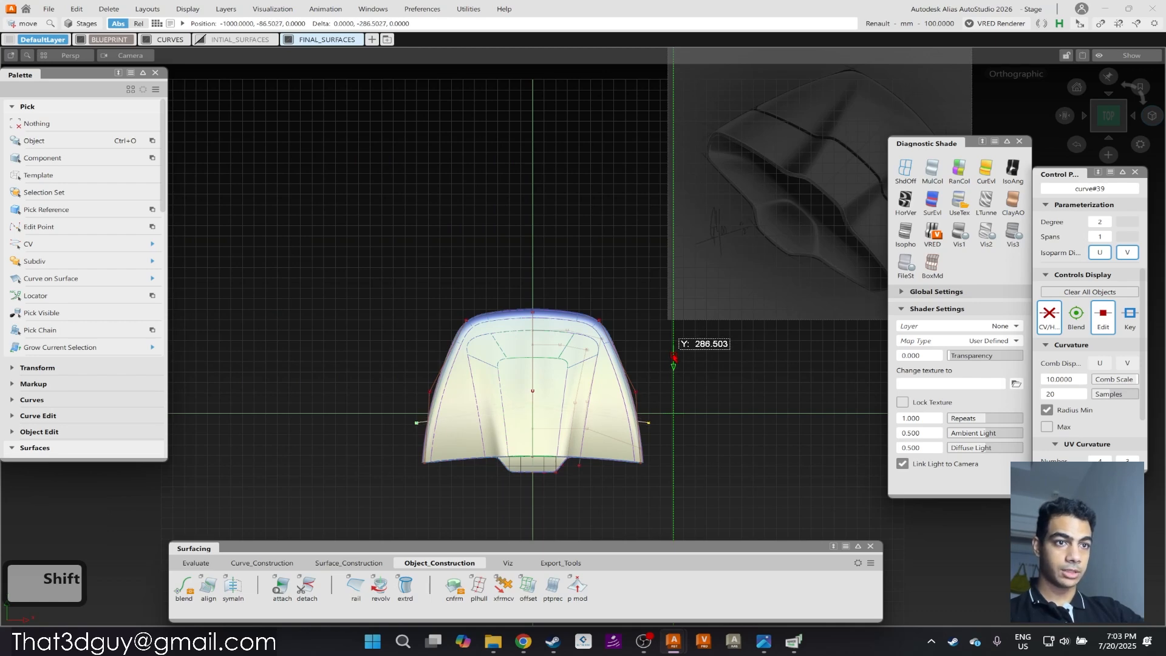
key("ctrl+z")
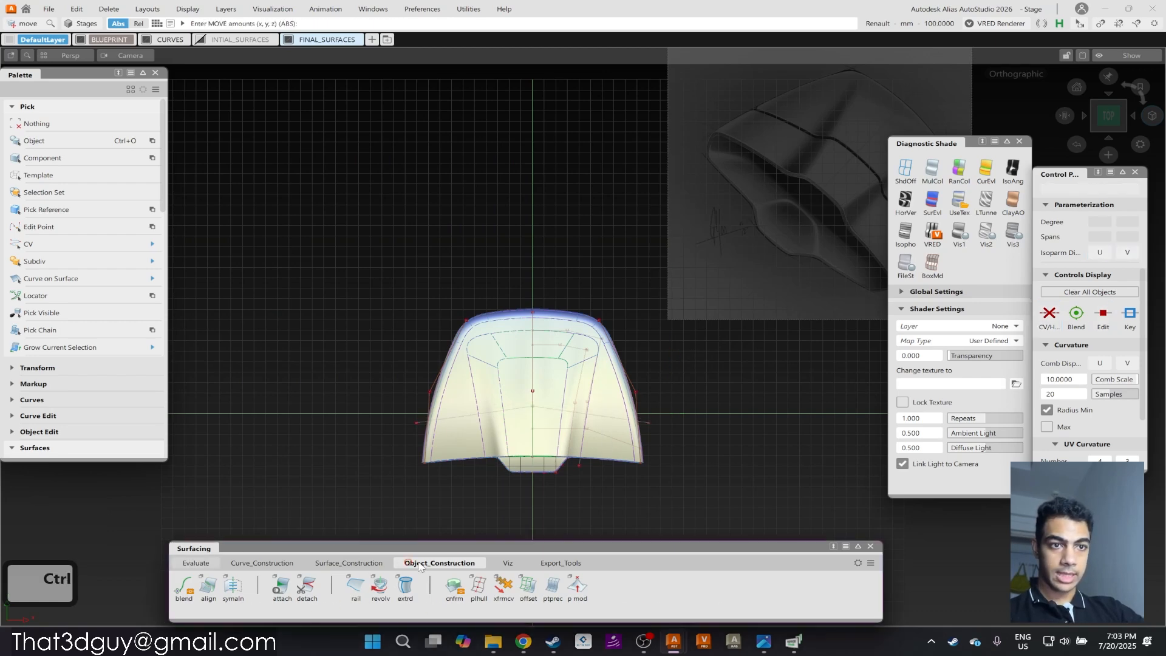
Turn off the diagnostic shading so the form displays as wireframe.
left_click(195, 563)
left_click(404, 585)
right_click_drag(611, 387, 625, 386, "alt+shift")
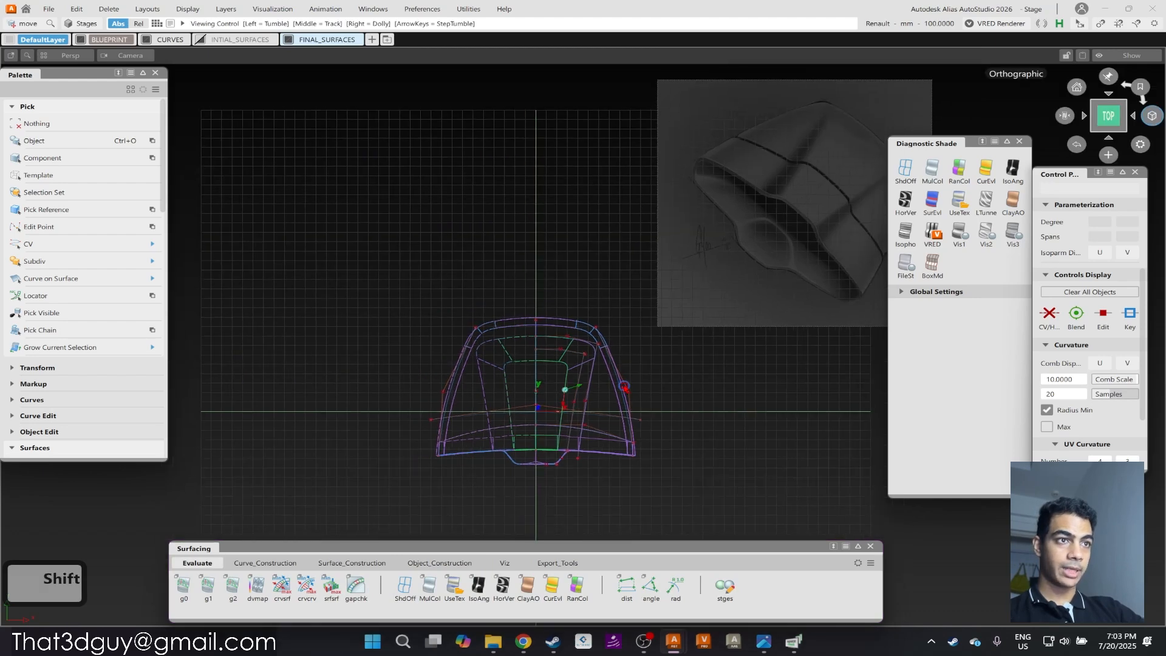
Pick all the form's surfaces together with the bowed curve and hide the other objects.
left_click_drag(562, 483, 564, 402, "ctrl+shift")
left_click(475, 411)
right_click_drag(727, 416, 727, 415)
left_click_drag(658, 454, 658, 419, "ctrl+shift")
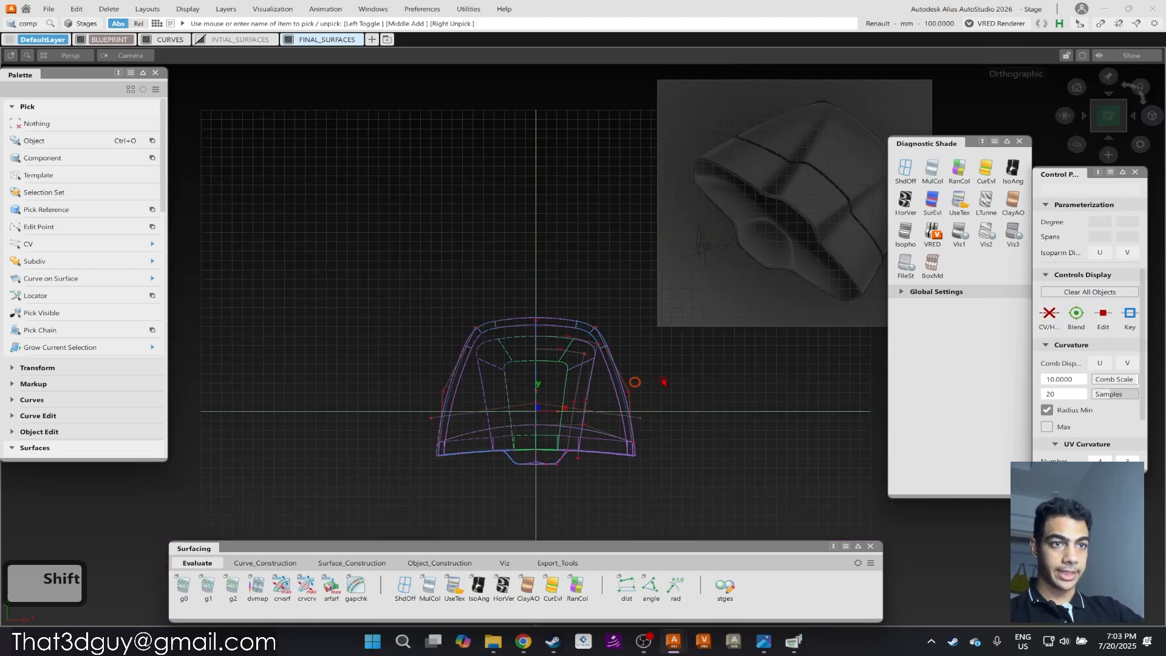
left_click_drag(340, 289, 450, 420, "ctrl+shift")
left_click(475, 404)
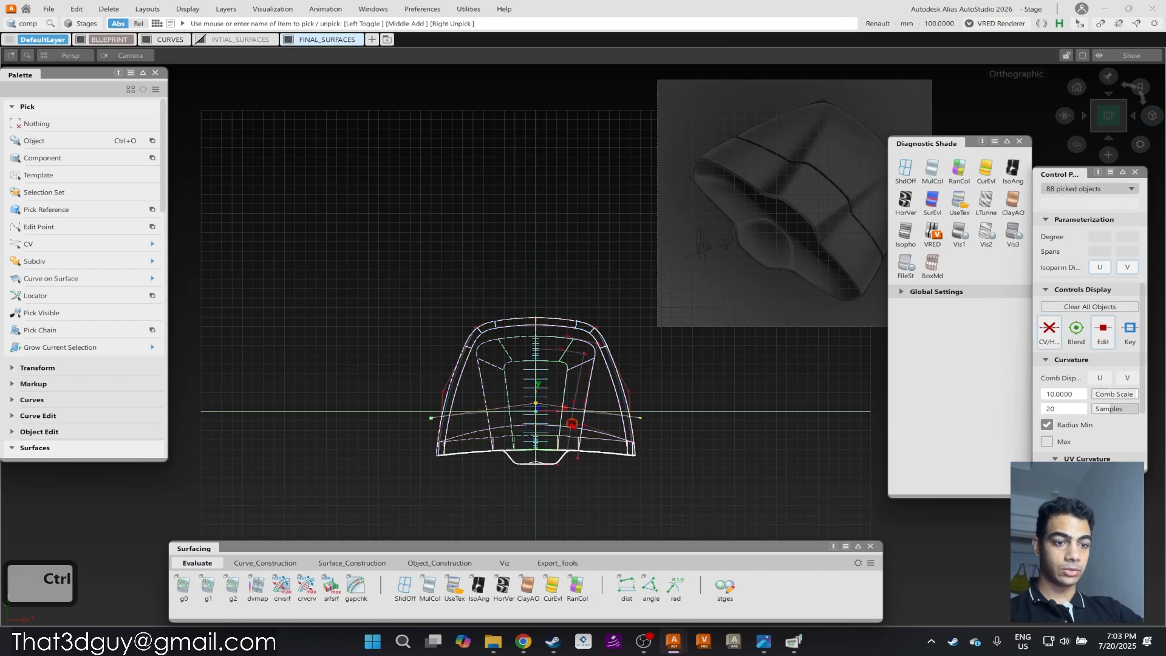
key("ctrl+h")
Project the bowed curve onto the form's surfaces as curves on surface, using the View vector.
left_click_drag(517, 389, 520, 349, "ctrl+shift")
right_click_drag(521, 348, 519, 401, "ctrl+shift")
left_click_drag(358, 317, 691, 429)
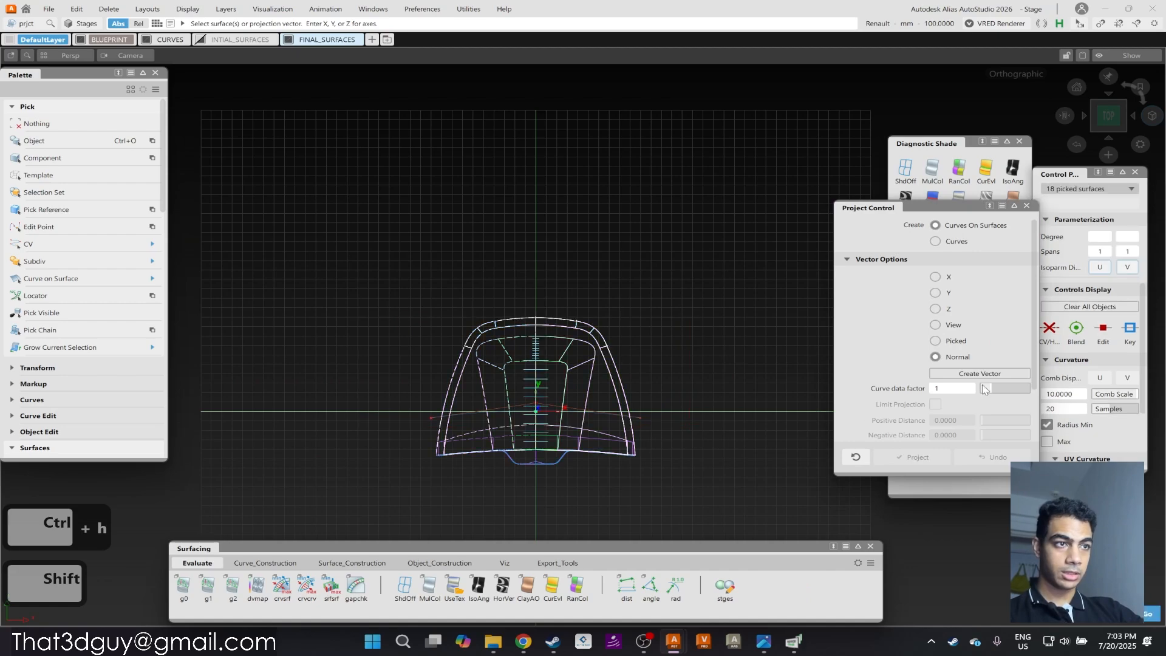
left_click(940, 324)
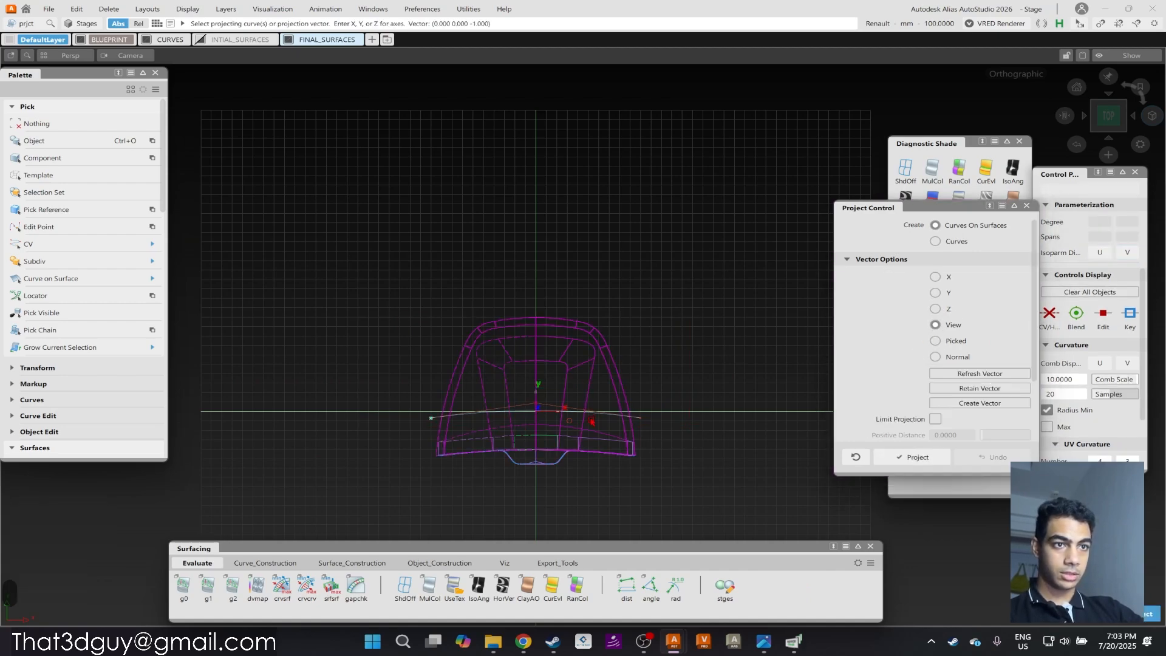
key("space")
Pick only the form's surfaces and hide the projecting curve with everything else unselected.
left_click_drag(570, 440, 414, 229, "alt+shift")
right_click_drag(668, 437, 692, 400, "alt+shift")
left_click_drag(691, 401, 711, 378, "alt+shift")
right_click_drag(765, 383, 610, 419, "alt+shift")
left_click_drag(422, 359, 389, 343, "ctrl+shift")
left_click_drag(383, 341, 841, 526)
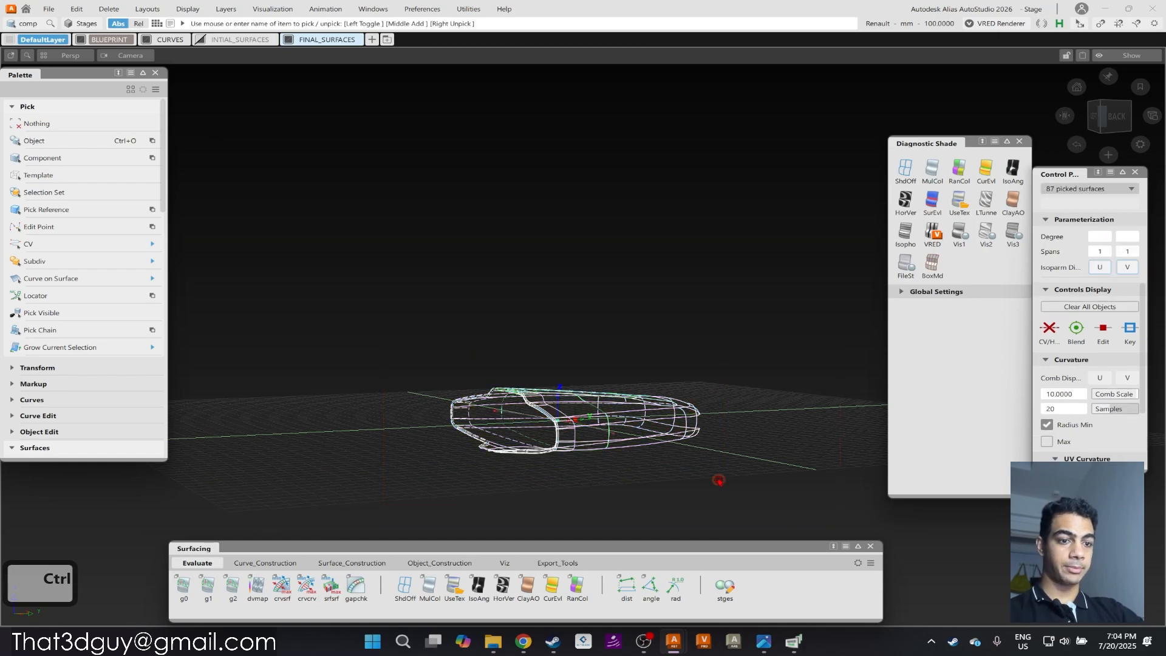
key("ctrl+h")
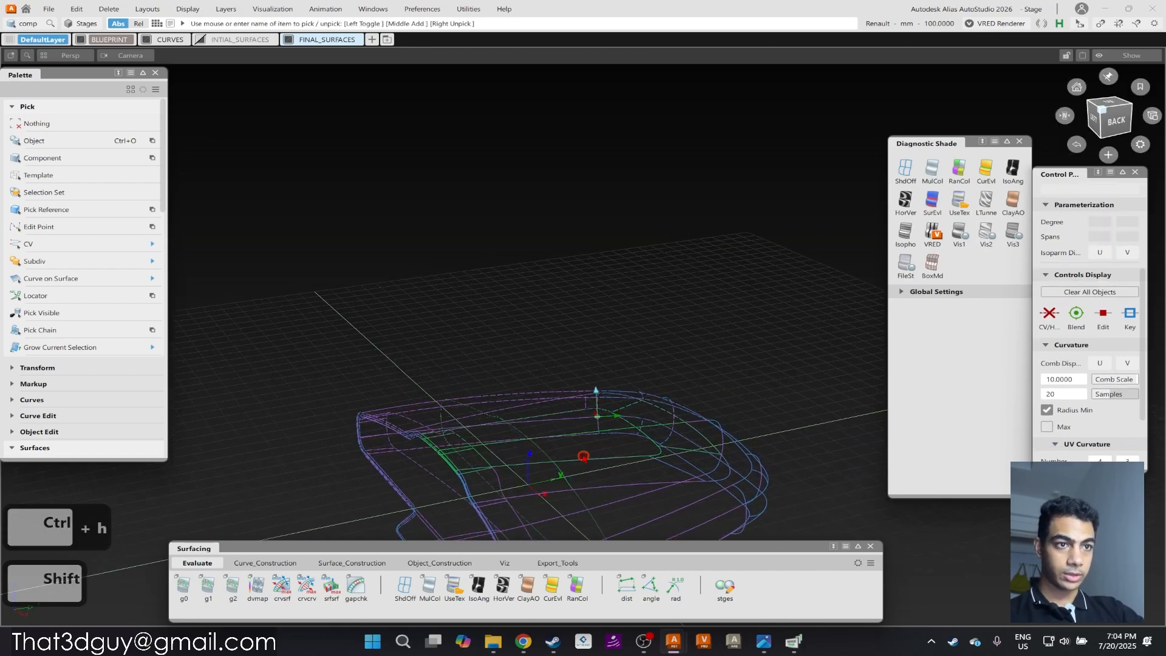
Apply the Panel Gap tool to the curve projected across the form.
left_click(265, 563)
left_click(350, 564)
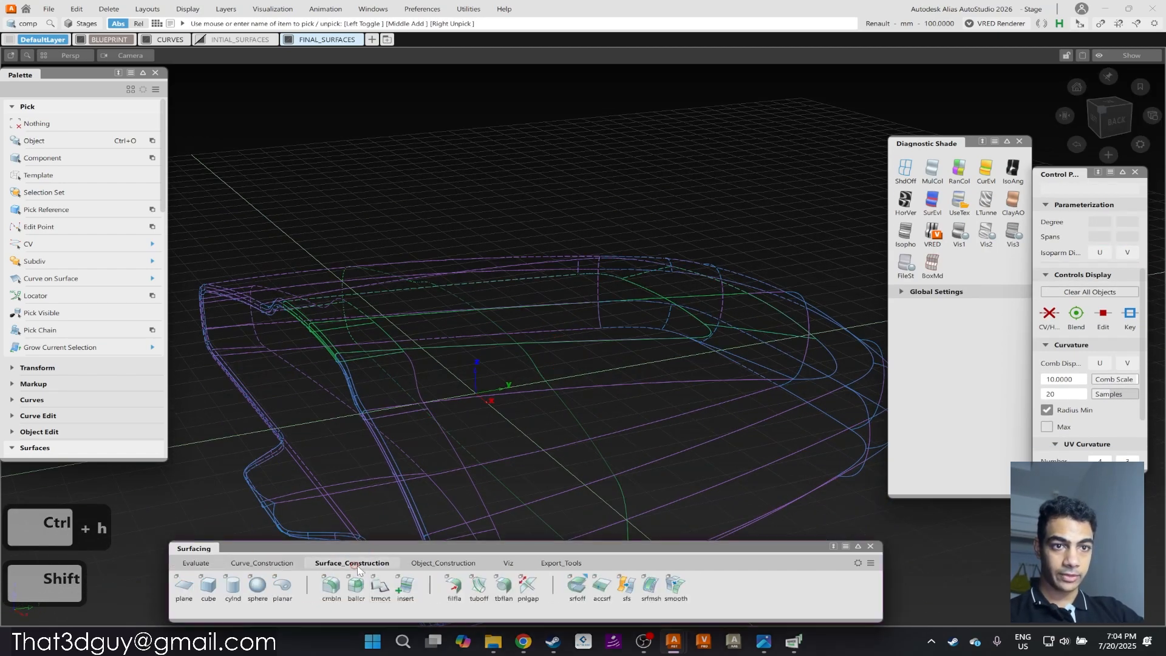
left_click(436, 563)
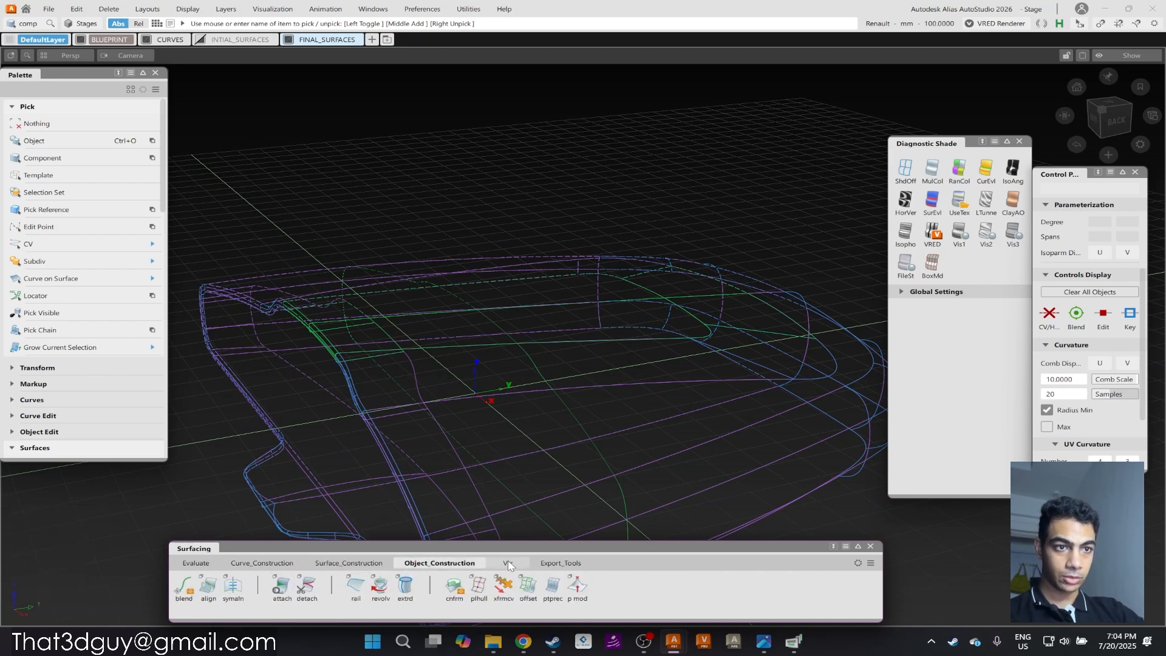
left_click(388, 564)
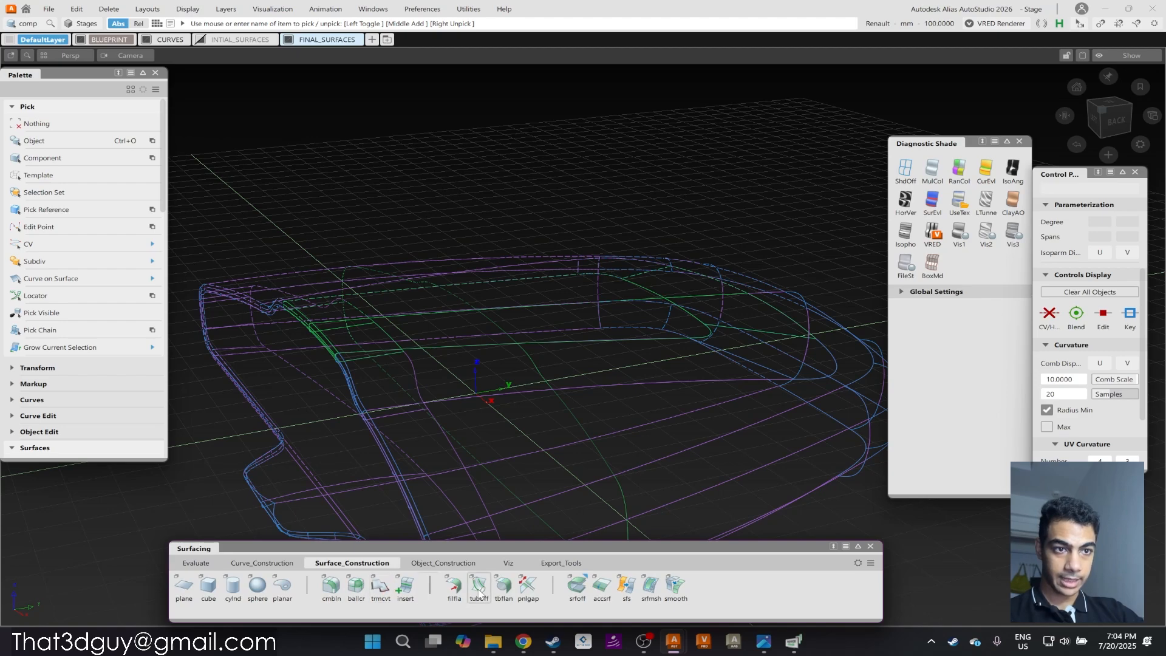
left_click(570, 402)
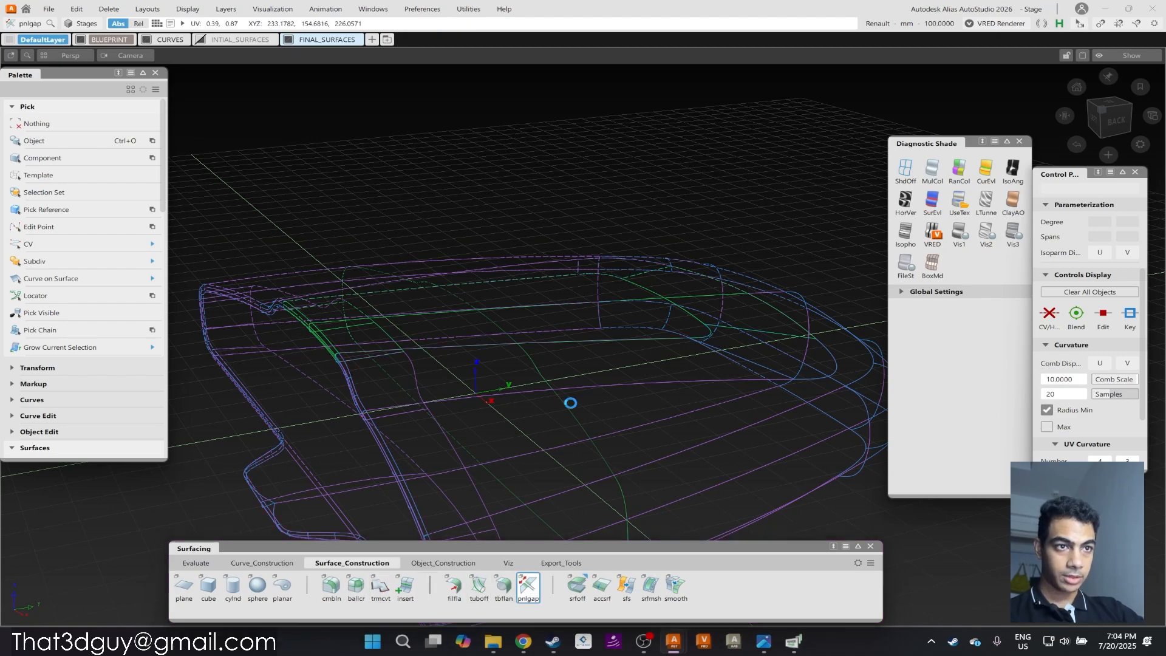
right_click_drag(561, 371, 599, 357, "alt+shift")
left_click_drag(599, 356, 650, 385, "alt+shift")
key("space")
right_click_drag(571, 354, 609, 326, "alt+shift")
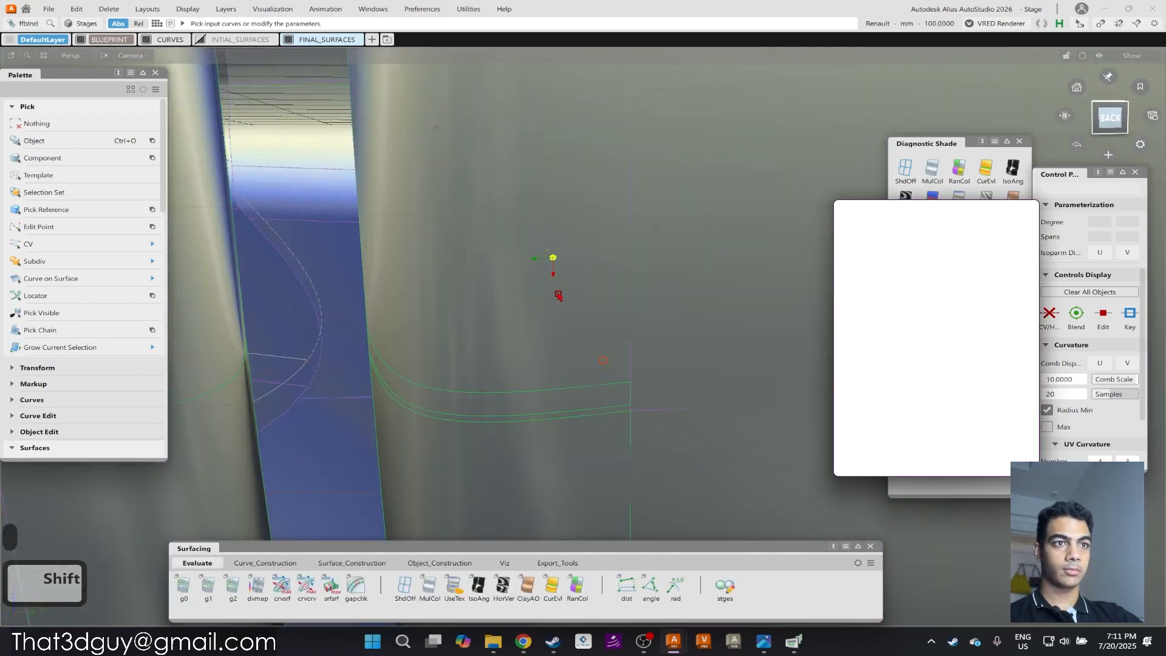
Examine the G2 Curvature freeform blends along the gap across the form, then leave the blend tool.
right_click_drag(558, 295, 609, 257, "alt+shift")
left_click_drag(609, 258, 593, 312, "alt+shift")
right_click_drag(593, 313, 559, 140, "alt+shift")
middle_click_drag(559, 141, 516, 338, "alt+shift")
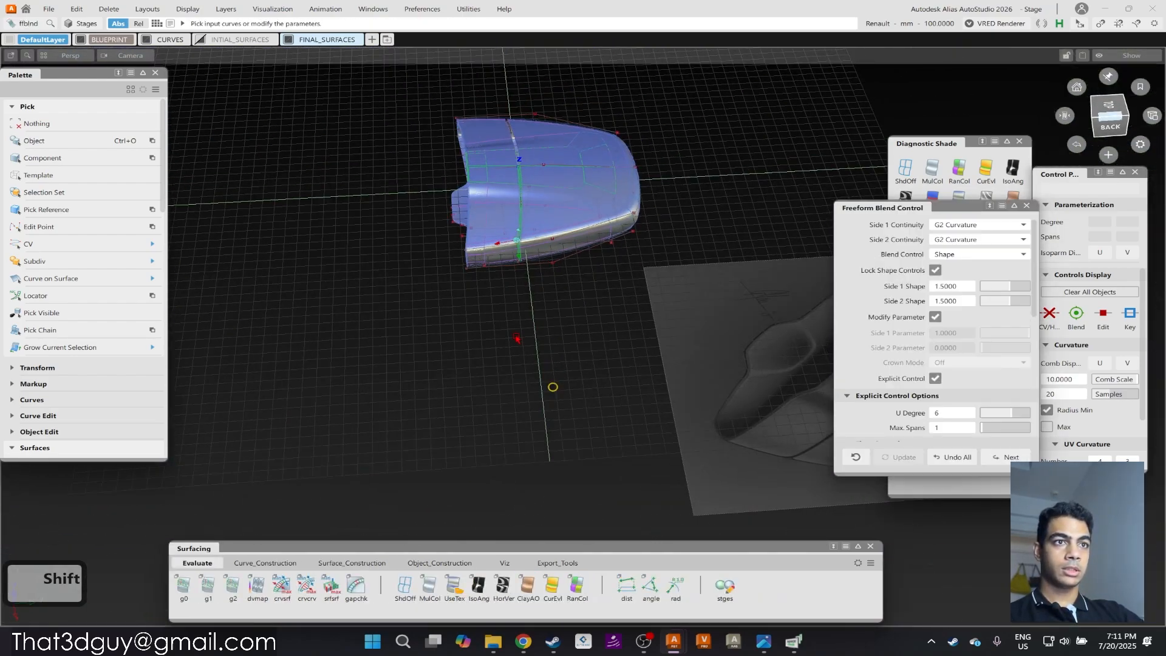
right_click_drag(517, 338, 549, 206, "alt+shift")
left_click_drag(549, 206, 662, 231, "alt+shift")
middle_click_drag(661, 231, 721, 334, "alt+shift")
key("ctrl+z")
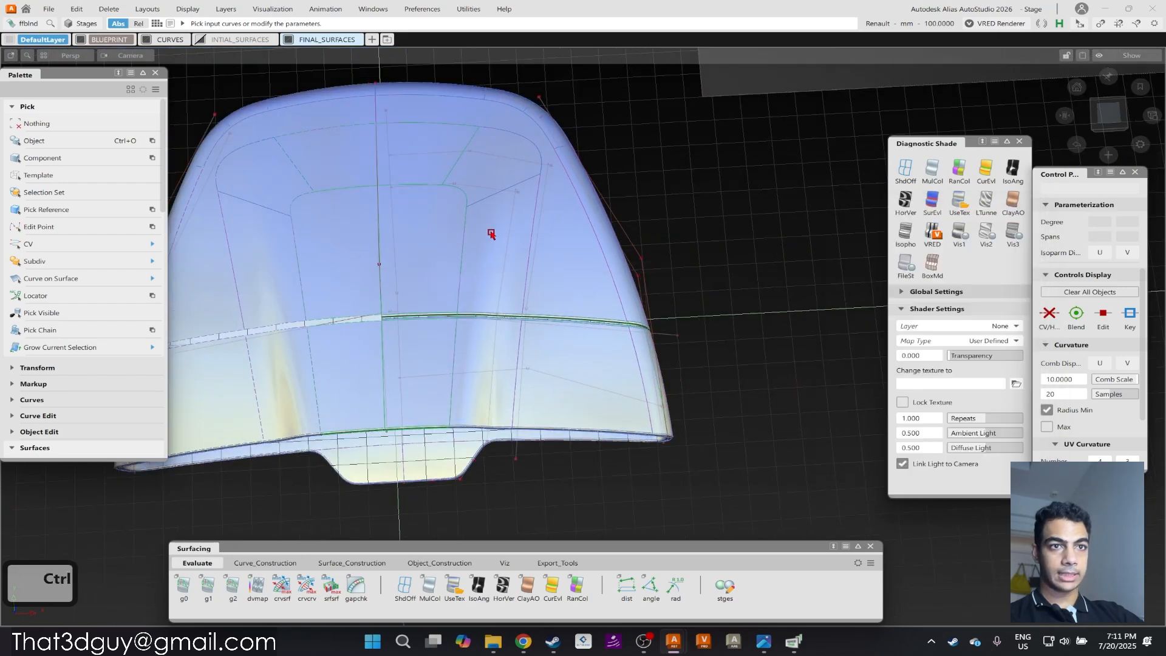
Pick all surfaces of the form and assign them to the FINAL_SURFACES layer.
right_click_drag(492, 234, 559, 228, "alt+shift")
middle_click_drag(559, 228, 645, 242, "alt+shift")
left_click_drag(517, 238, 351, 244, "ctrl+shift")
left_click_drag(307, 157, 747, 449)
left_click_drag(418, 189, 408, 164, "ctrl+shift")
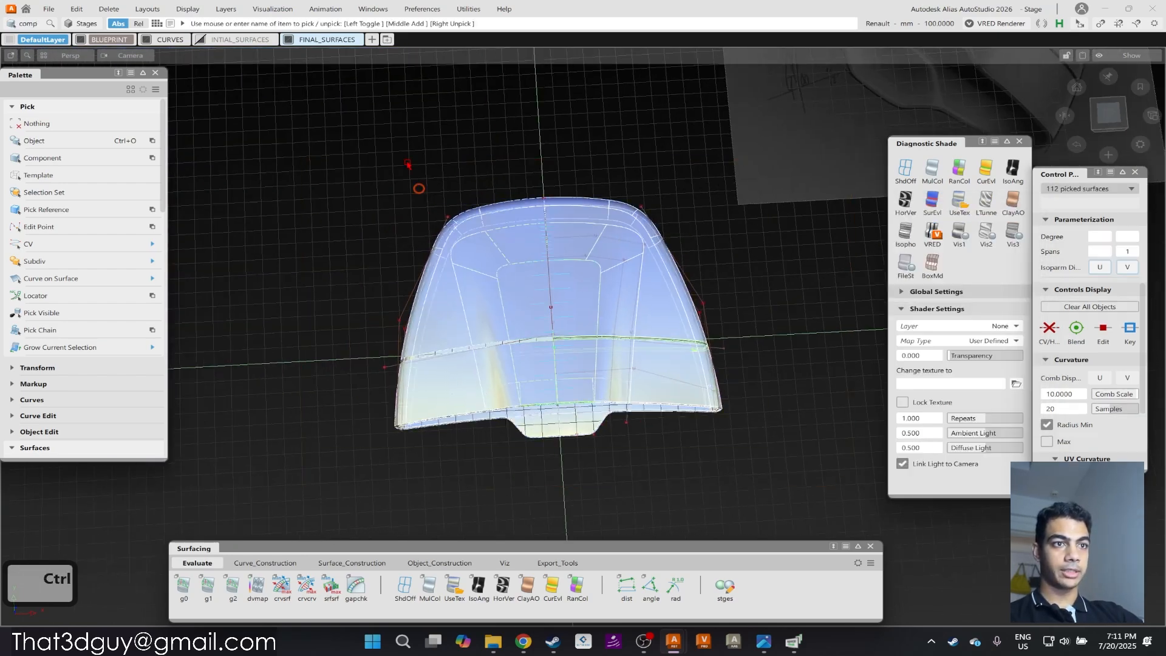
right_click(322, 42)
left_click(334, 56)
Clear the selection, hide the model lines and examine the finished form with its panel gap from several angles.
left_click_drag(581, 270, 503, 274, "ctrl+shift")
right_click_drag(678, 258, 675, 358, "ctrl+shift")
middle_click_drag(723, 388, 614, 426, "alt+shift")
right_click_drag(614, 426, 631, 344, "alt+shift")
left_click_drag(632, 344, 698, 364, "alt+shift")
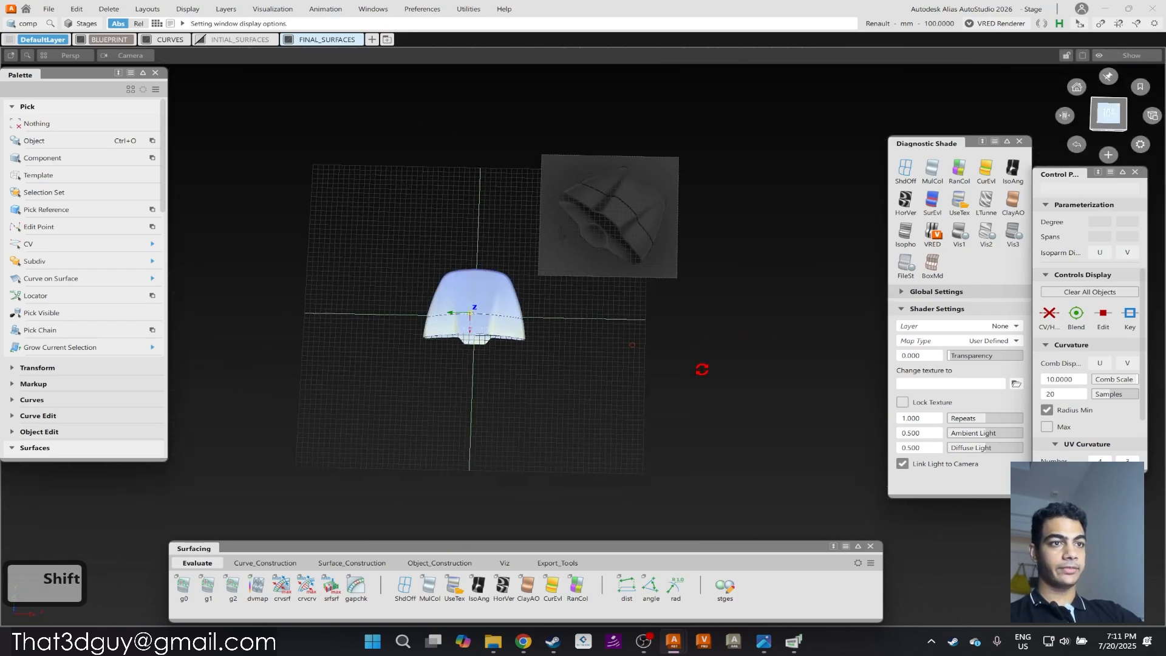
right_click_drag(454, 280, 487, 243, "alt+shift")
mouse_move(480, 346)
left_mouse_down("alt+shift")
mouse_move(476, 307)
mouse_move(456, 334)
mouse_move(521, 380)
mouse_move(594, 303)
mouse_move(447, 261)
mouse_move(534, 430)
mouse_move(429, 447)
mouse_move(578, 411)
mouse_move(617, 383)
mouse_move(482, 338)
mouse_move(487, 396)
mouse_move(310, 408)
mouse_move(235, 439)
mouse_move(255, 312)
mouse_move(515, 428)
mouse_move(263, 227)
mouse_move(419, 304)
mouse_move(286, 242)
mouse_move(671, 341)
mouse_move(447, 380)
mouse_move(497, 419)
mouse_move(476, 471)
mouse_move(438, 431)
mouse_move(460, 388)
mouse_move(641, 445)
left_mouse_up("alt+shift")
mouse_move(476, 389)
left_mouse_down("alt+shift")
mouse_move(518, 359)
mouse_move(409, 359)
mouse_move(515, 294)
mouse_move(505, 340)
left_mouse_up("alt+shift")
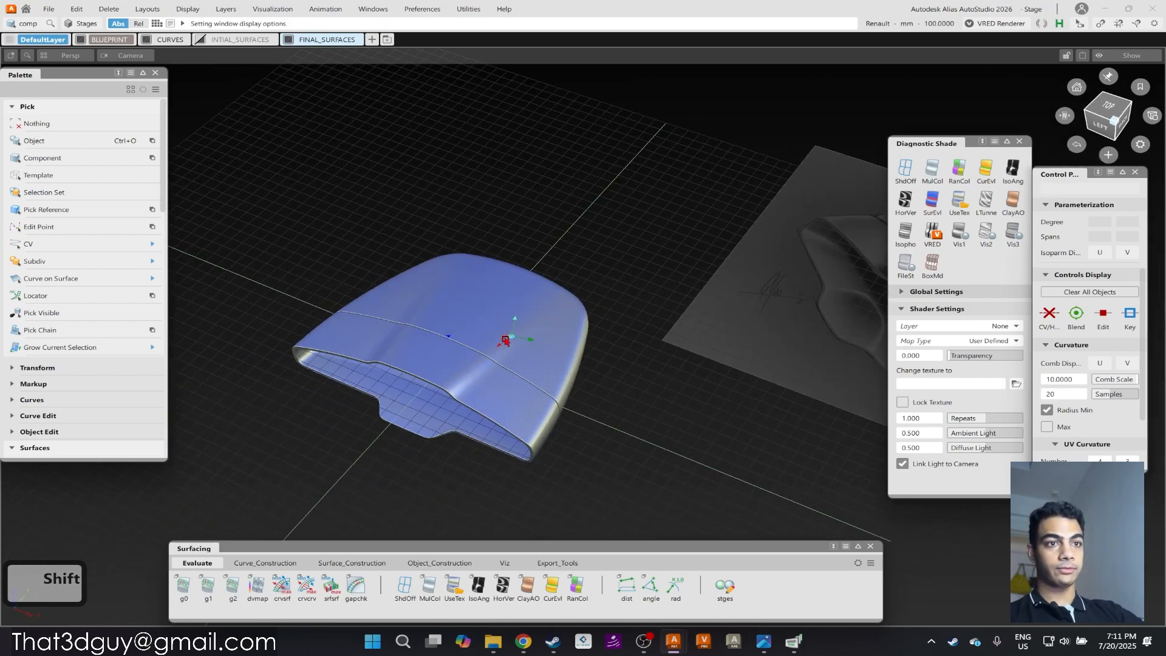
middle_click_drag(506, 340, 541, 336, "alt+shift")
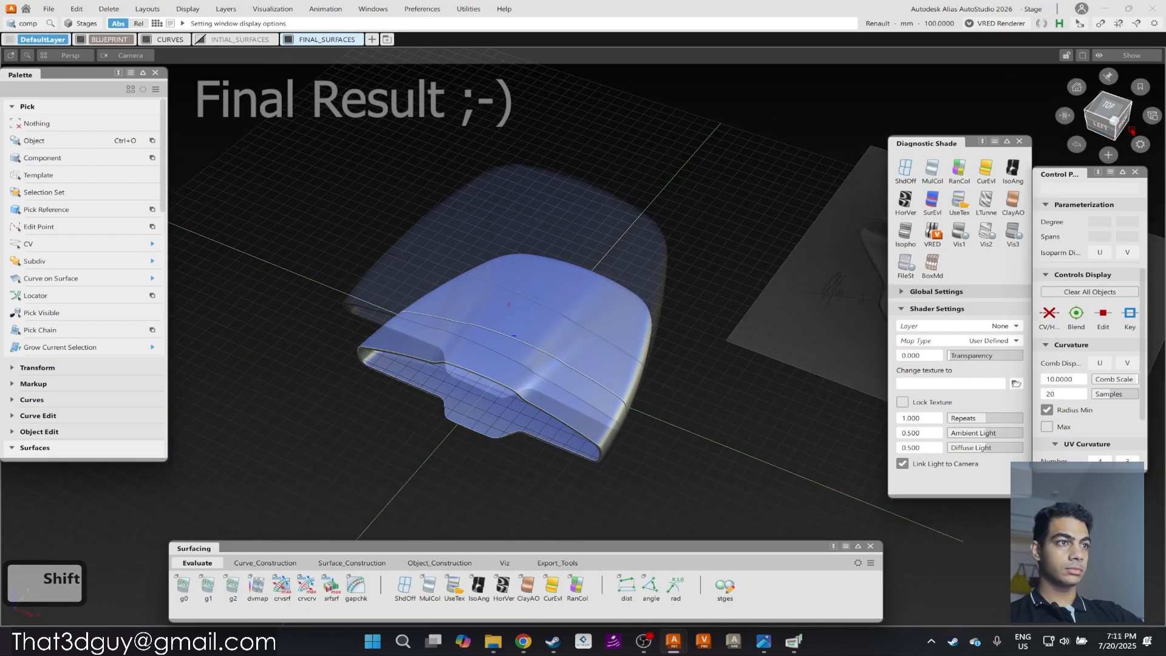